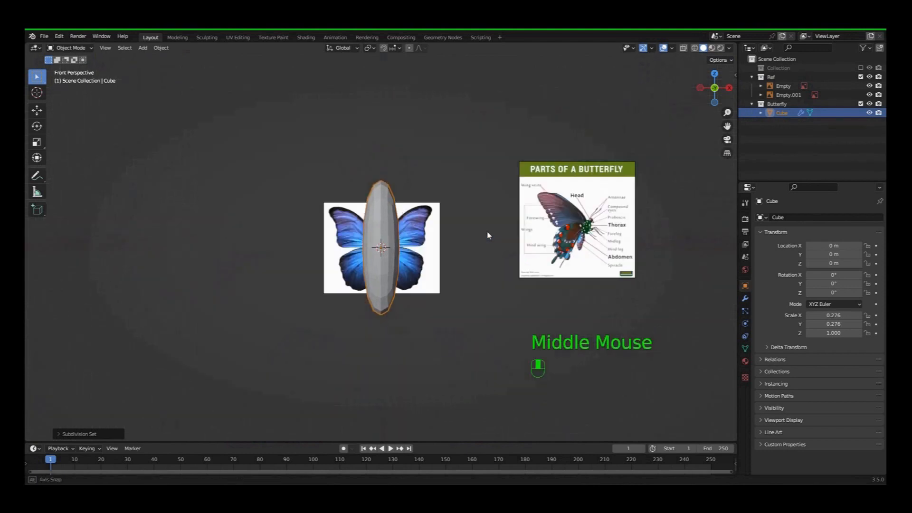
# Step: Add a horizontal loop cut across the upper part of the body mesh, above its middle
pyautogui.press('KP_1')
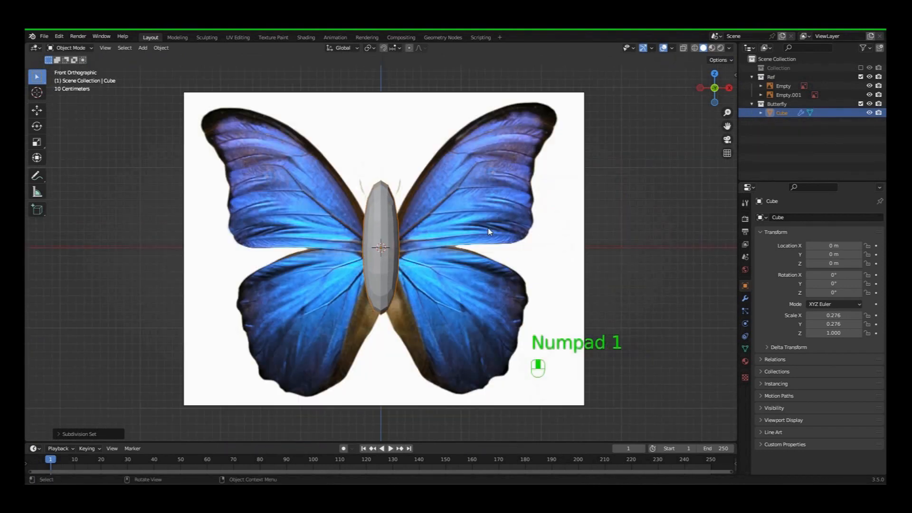
pyautogui.keyDown('shift'); pyautogui.moveTo(488, 236); pyautogui.dragTo(442, 224, button='middle'); pyautogui.keyUp('shift')
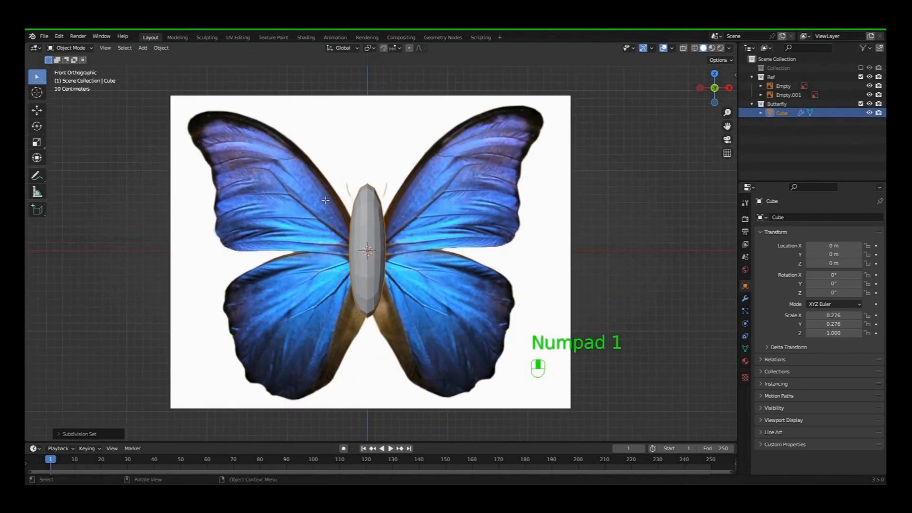
pyautogui.press('Tab')
pyautogui.click(373, 225)
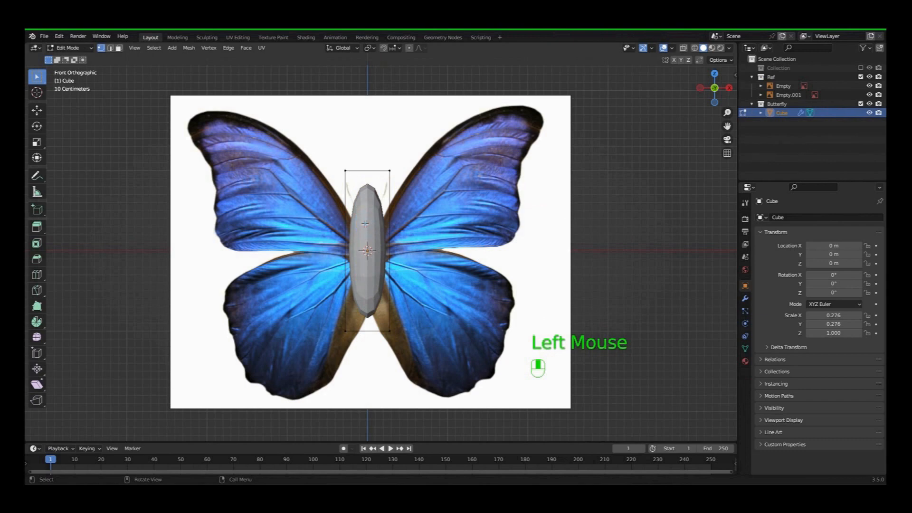
pyautogui.hotkey('ctrl', 'r')
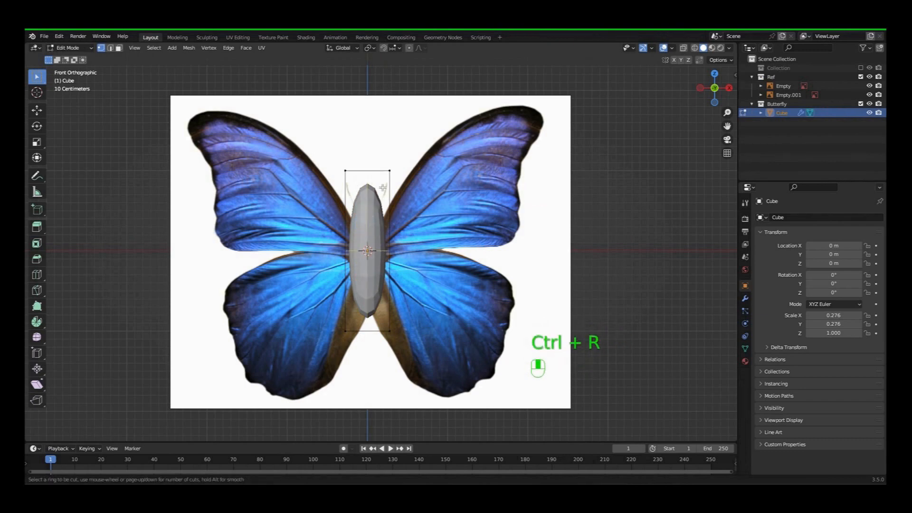
pyautogui.click(383, 188)
pyautogui.moveTo(393, 143); pyautogui.dragTo(393, 147)
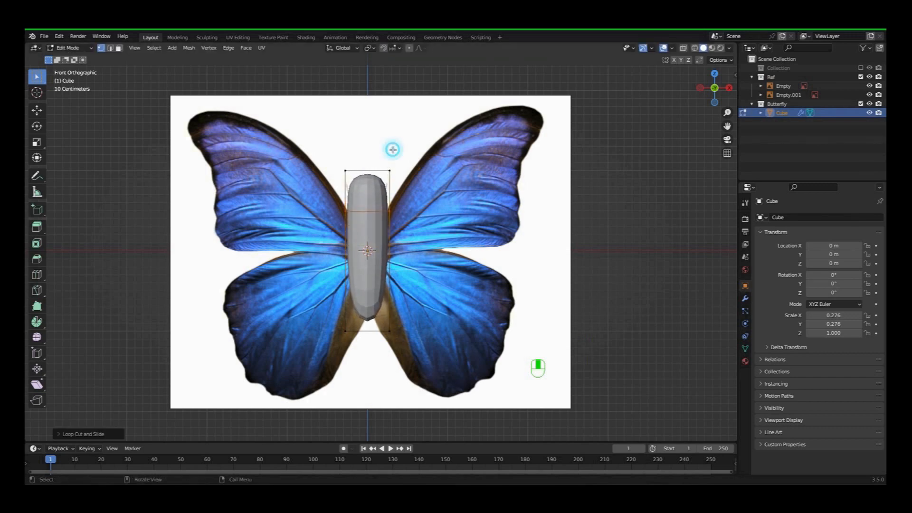
# Step: Add a second loop cut across the lower half of the body, slid slightly upward by a factor of about -0.14
pyautogui.click(385, 269)
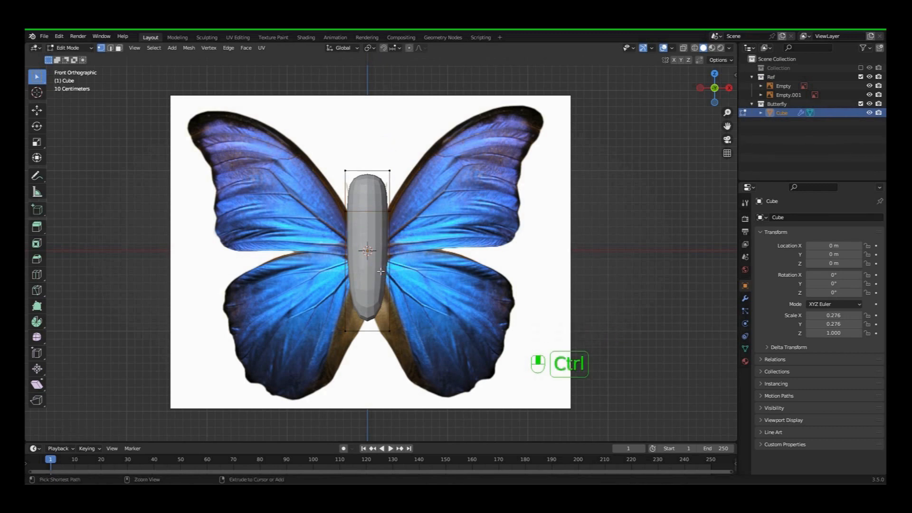
pyautogui.hotkey('ctrl', 'r')
pyautogui.click(380, 267)
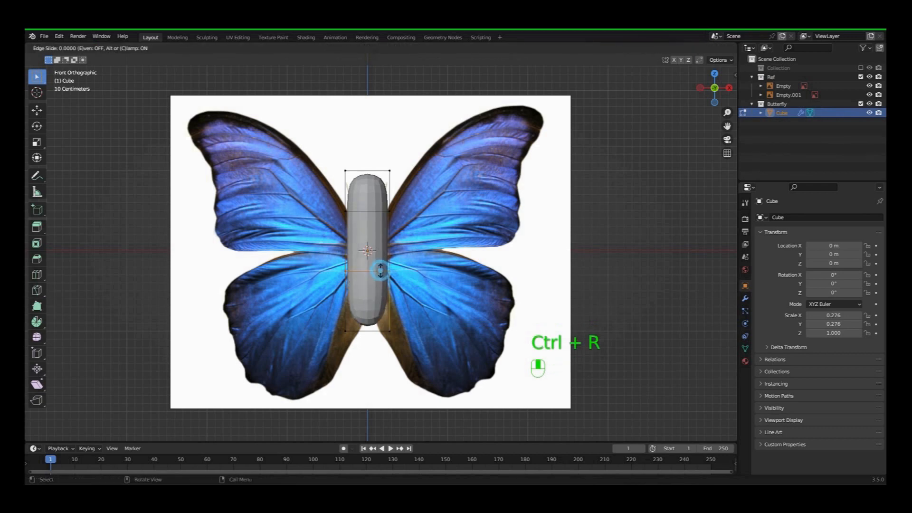
pyautogui.moveTo(383, 264); pyautogui.dragTo(384, 262)
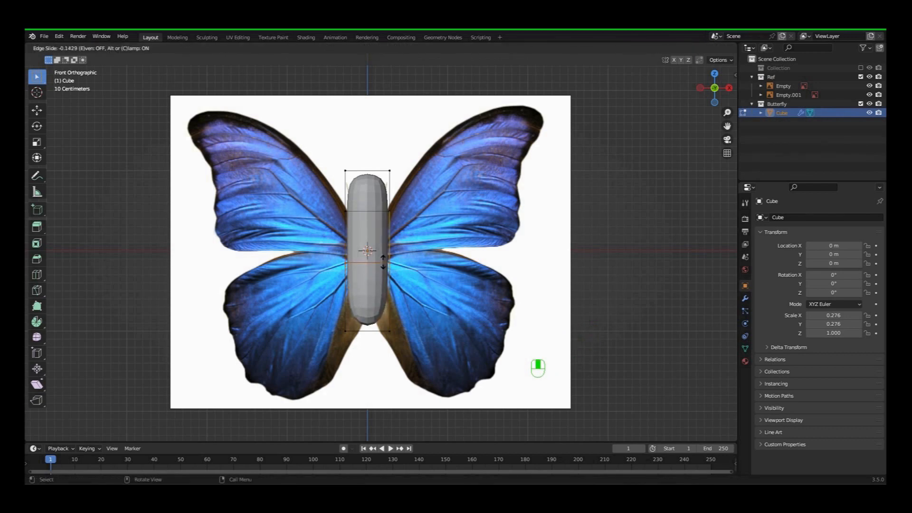
pyautogui.click(383, 262)
pyautogui.press('KP_1')
# Step: Select the bottom face of the body and scale it down to about 0.59 to taper the lower end
pyautogui.moveTo(379, 261); pyautogui.dragTo(414, 291, button='middle')
pyautogui.press('3')
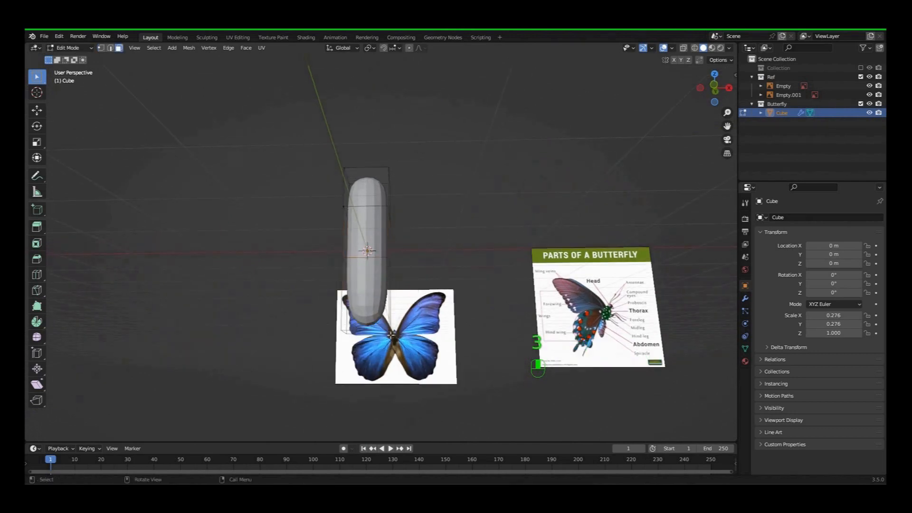
pyautogui.click(374, 338)
pyautogui.click(369, 342)
pyautogui.click(371, 337)
pyautogui.click(370, 329)
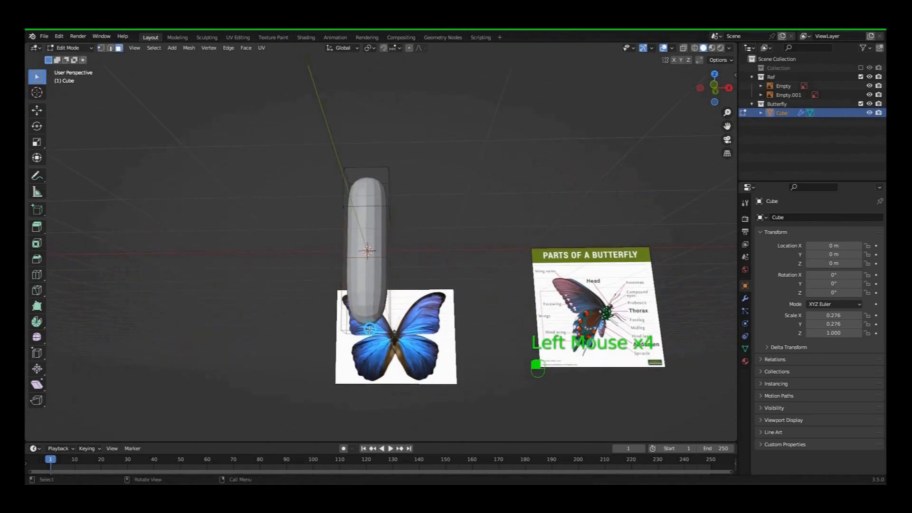
pyautogui.moveTo(370, 329); pyautogui.dragTo(365, 327, button='middle')
pyautogui.click(365, 328)
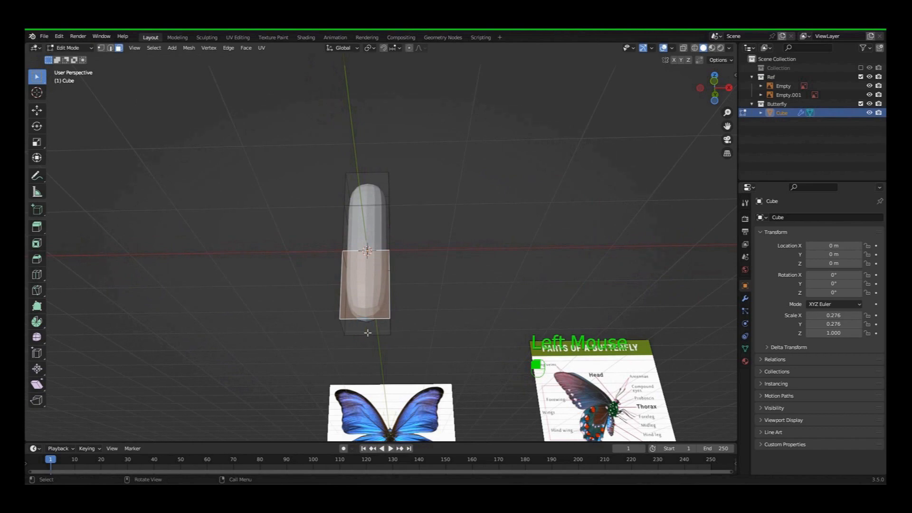
pyautogui.click(368, 329)
pyautogui.press('KP_1')
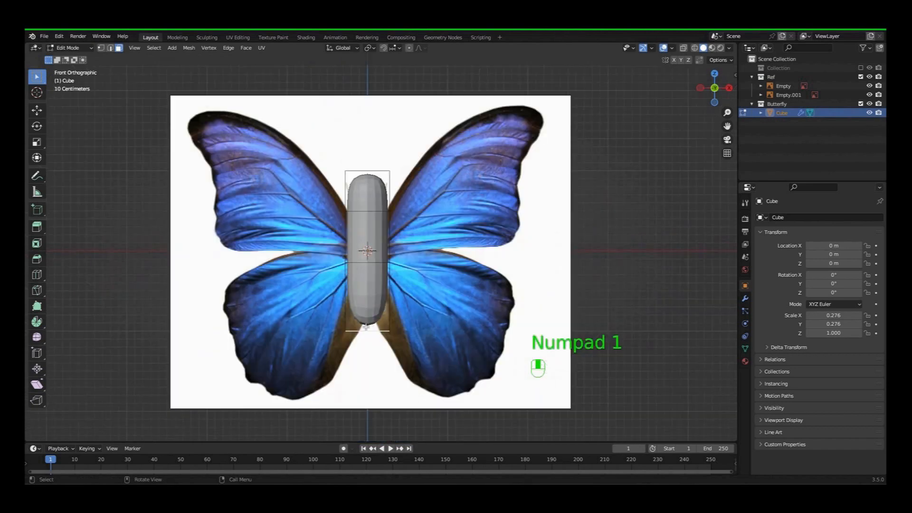
pyautogui.press('s')
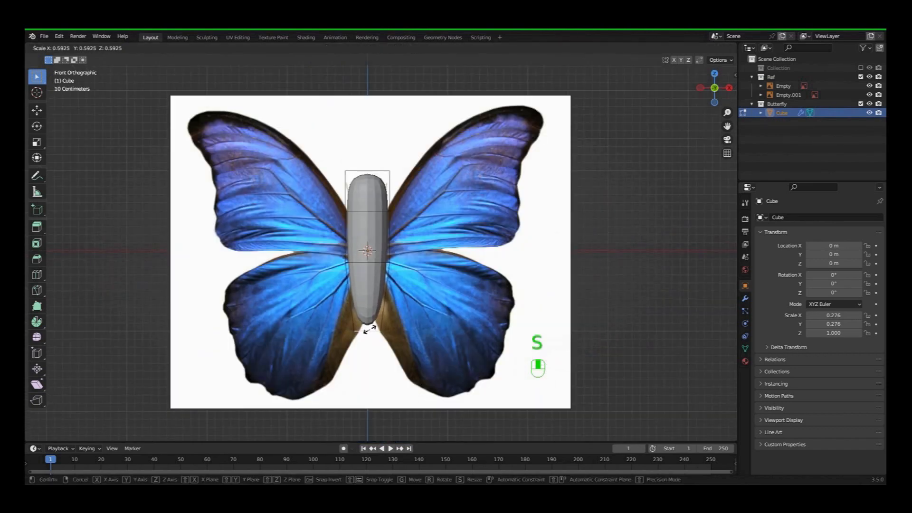
pyautogui.click(370, 329)
# Step: With proportional editing on, move the body's lower edge loop about 0.15 m along Y in the right view to curve the body
pyautogui.moveTo(369, 329); pyautogui.dragTo(347, 171, button='middle')
pyautogui.press('o')
pyautogui.click(336, 266)
pyautogui.press('2')
pyautogui.keyDown('alt'); pyautogui.click(387, 261); pyautogui.keyUp('alt')
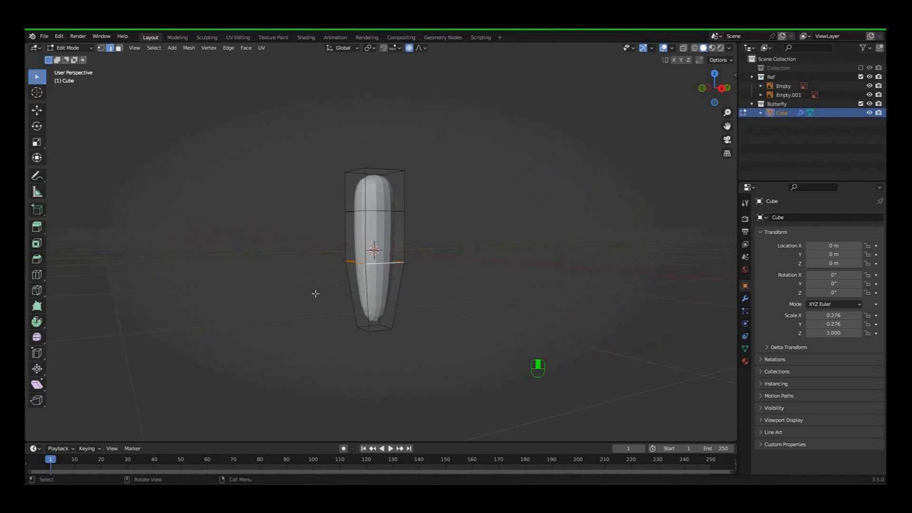
pyautogui.press('g')
pyautogui.press('KP_3')
pyautogui.press('g')
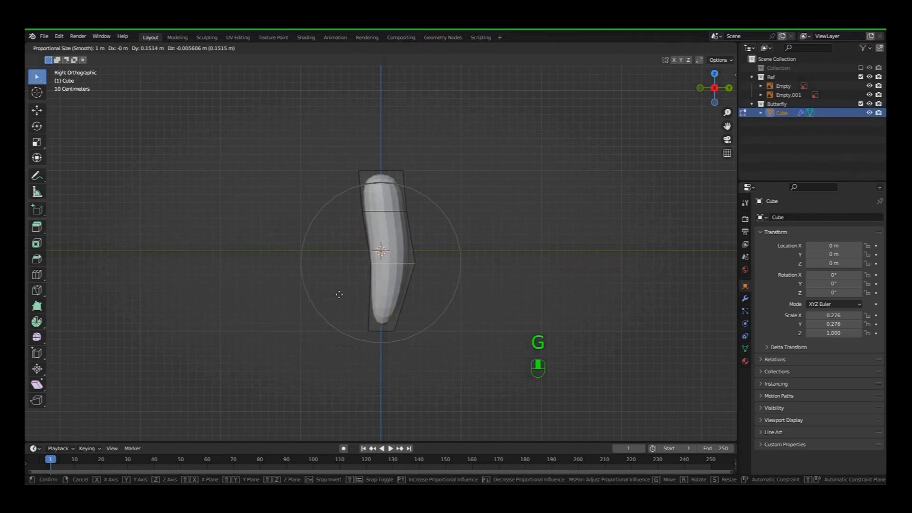
pyautogui.click(340, 294)
# Step: Leave mesh editing and rename the Cube object as Body
pyautogui.press('Tab')
pyautogui.press('KP_1')
pyautogui.doubleClick(782, 114)
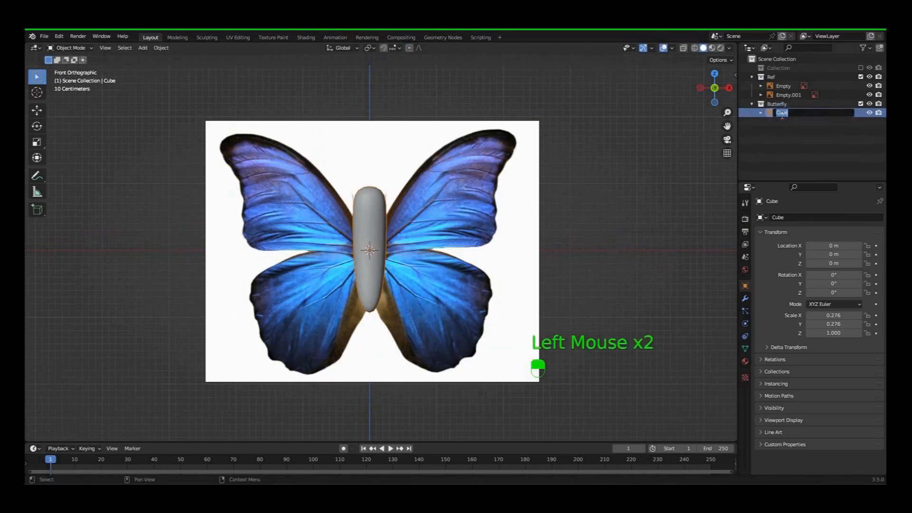
pyautogui.write('Body')
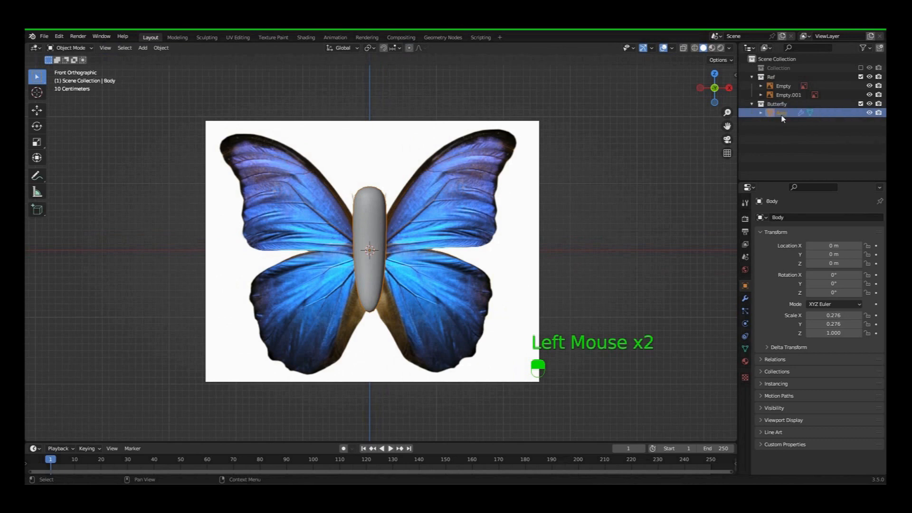
pyautogui.press('Return')
# Step: Add a plane mesh and rotate it 90° about the X axis so it faces the front view
pyautogui.click(464, 225)
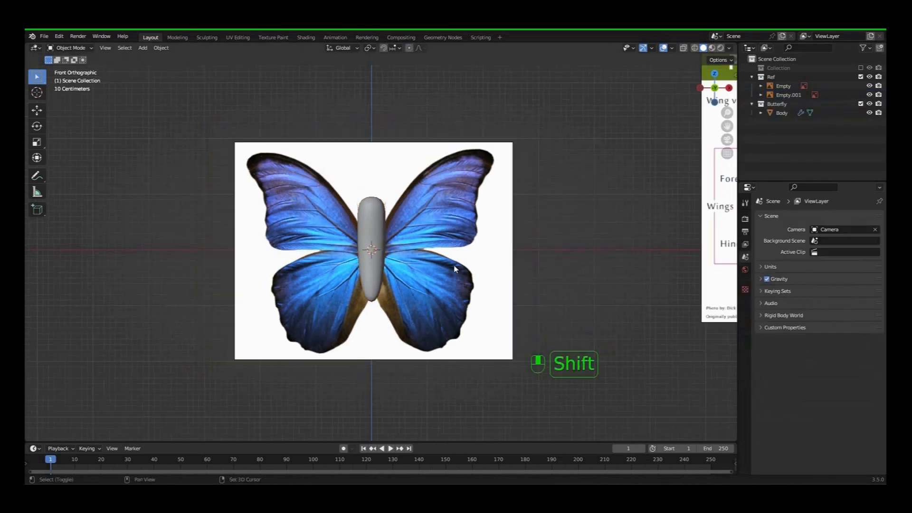
pyautogui.hotkey('shift', 'a')
pyautogui.moveTo(454, 266)
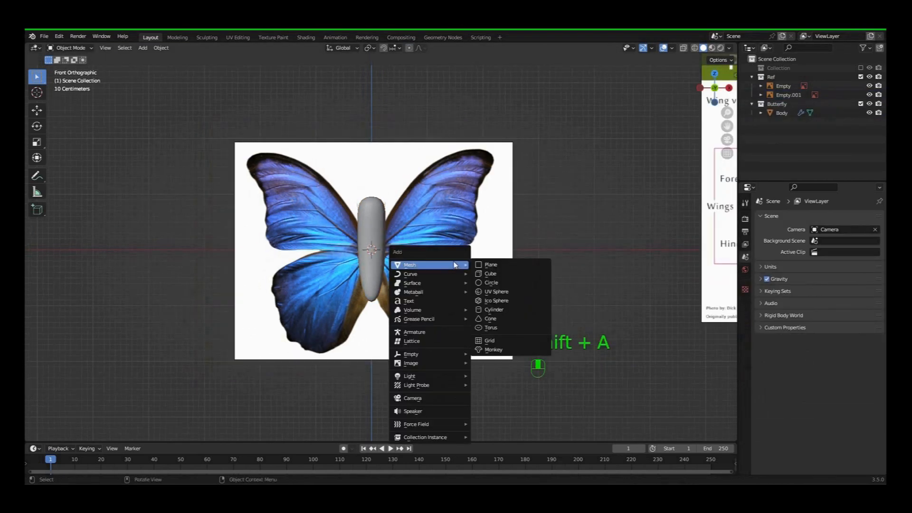
pyautogui.click(494, 265)
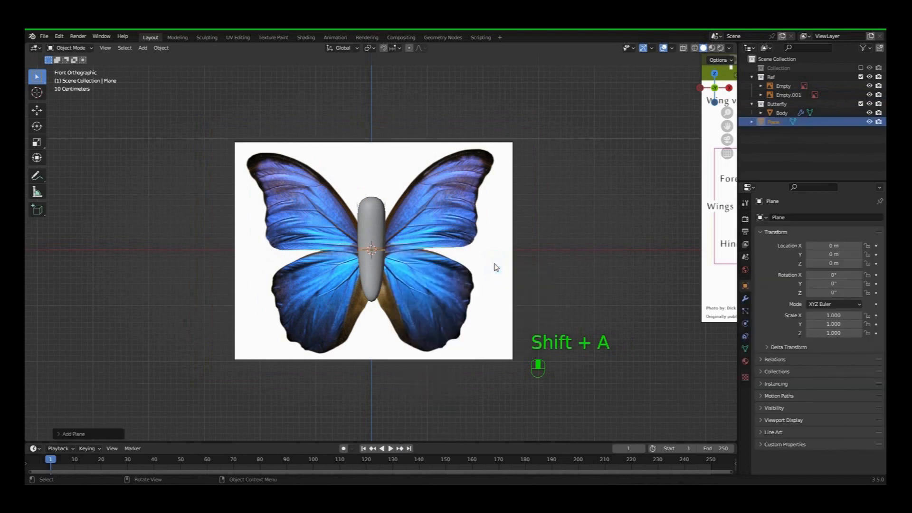
pyautogui.write('rx90')
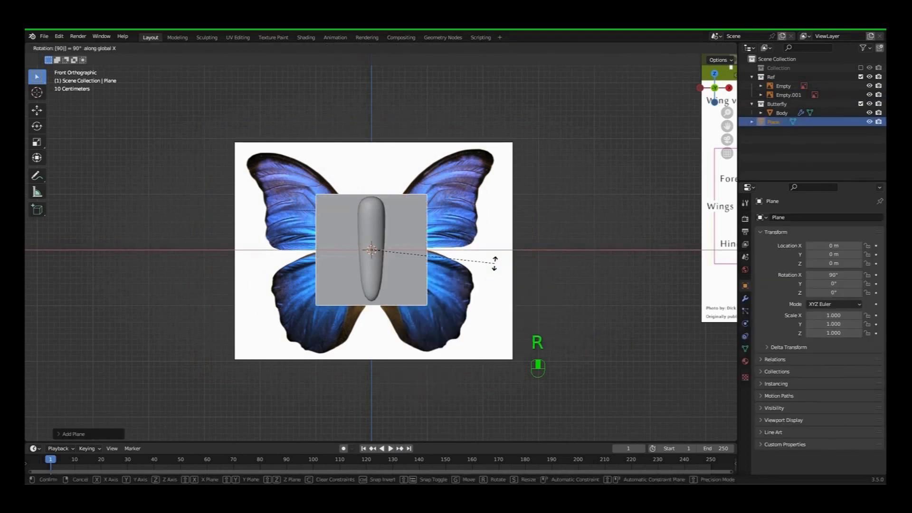
pyautogui.click(495, 263)
# Step: Delete the plane's two vertices on the +X side, keeping only the opposite vertical edge
pyautogui.press('Tab')
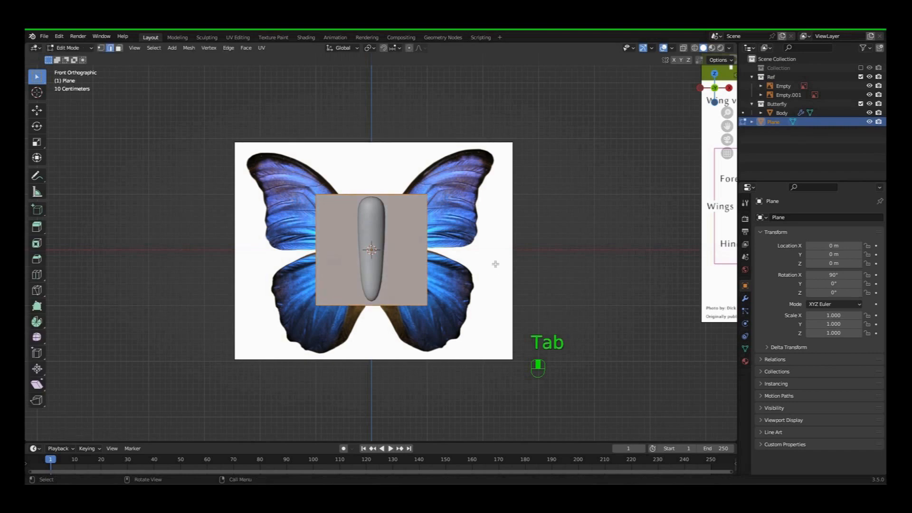
pyautogui.press('1')
pyautogui.click(401, 175)
pyautogui.click(360, 175)
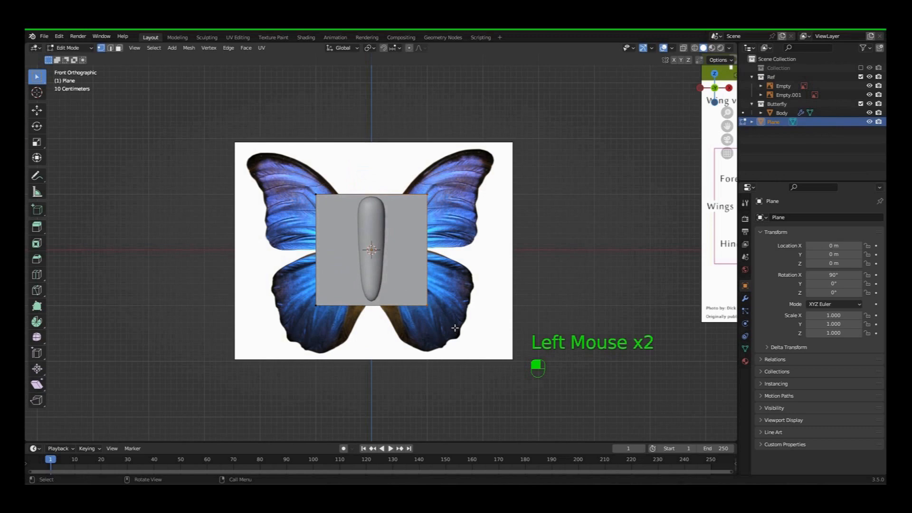
pyautogui.press('Delete')
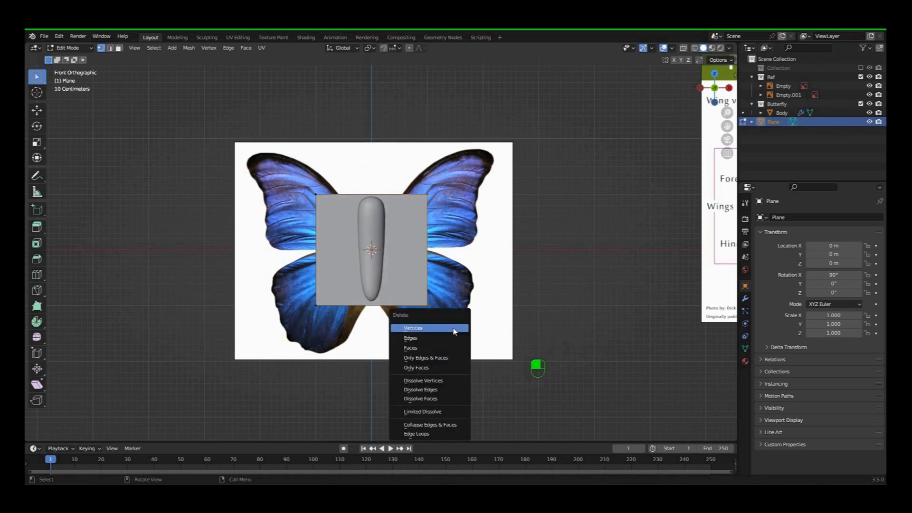
pyautogui.click(451, 329)
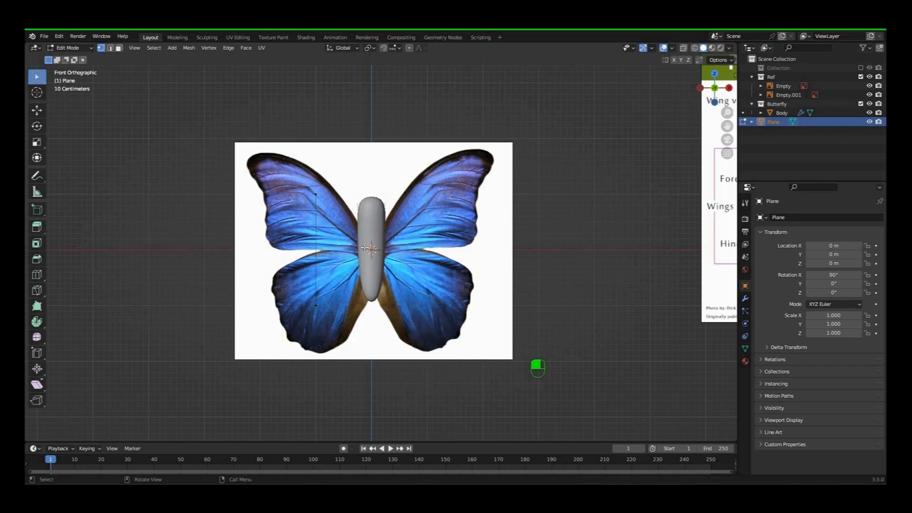
# Step: Move the plane's remaining vertical edge along X to just beside the +X side of the body
pyautogui.click(313, 192)
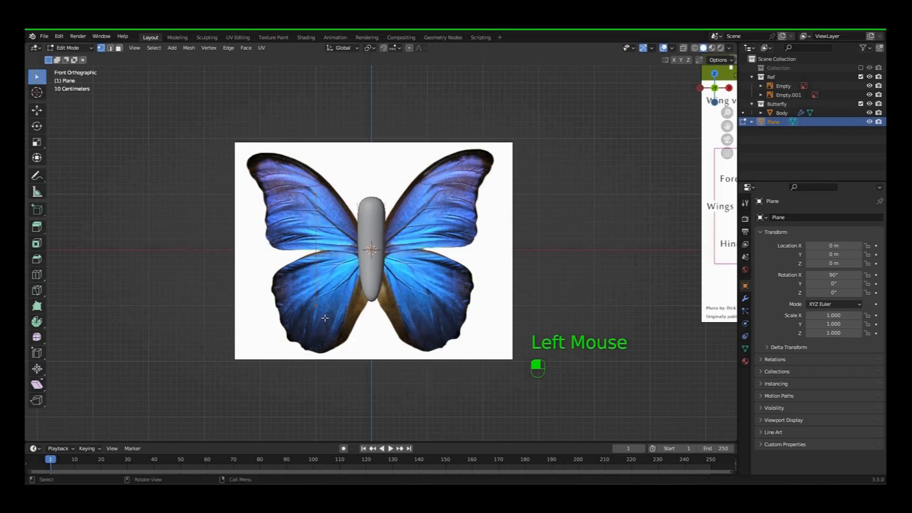
pyautogui.press('g')
pyautogui.press('x')
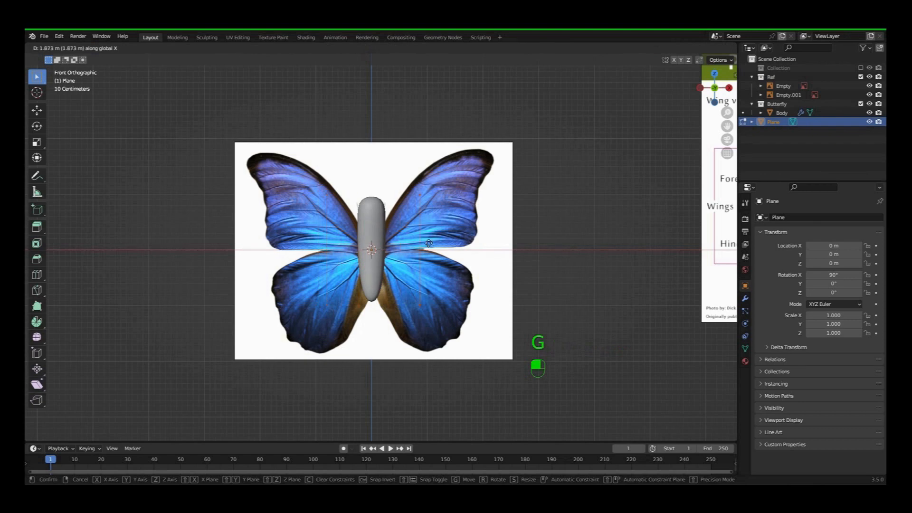
pyautogui.click(398, 242)
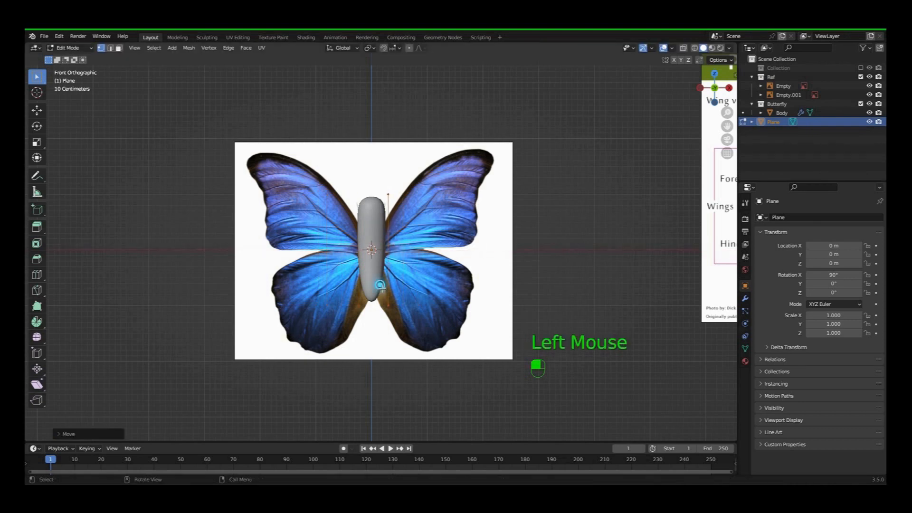
# Step: Move the edge's lower vertex up to the root of the right forewing, hiding the Body object to expose the reference
pyautogui.press('g')
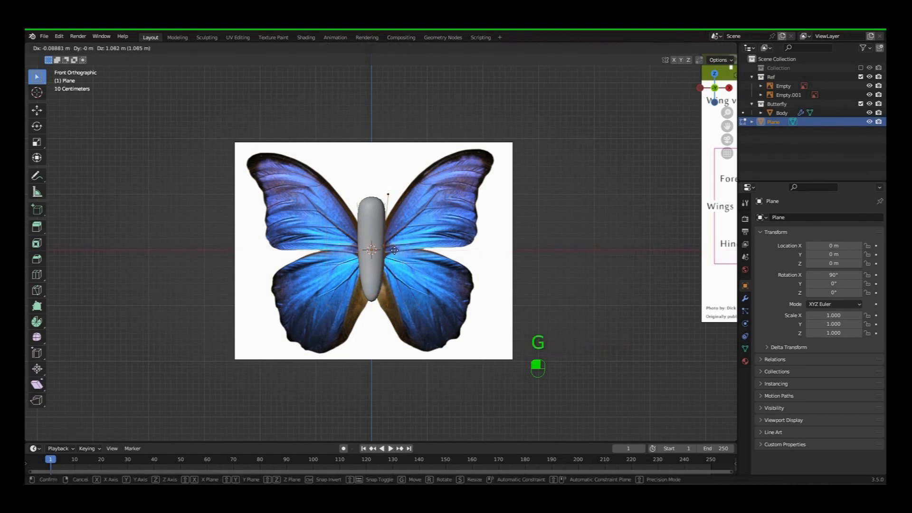
pyautogui.click(394, 248)
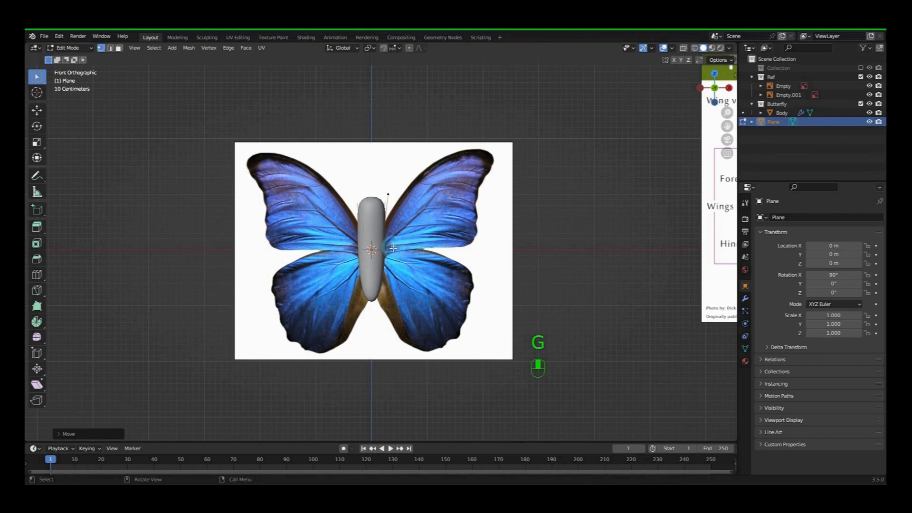
pyautogui.click(869, 113)
pyautogui.click(386, 242)
pyautogui.click(386, 243)
pyautogui.press('g')
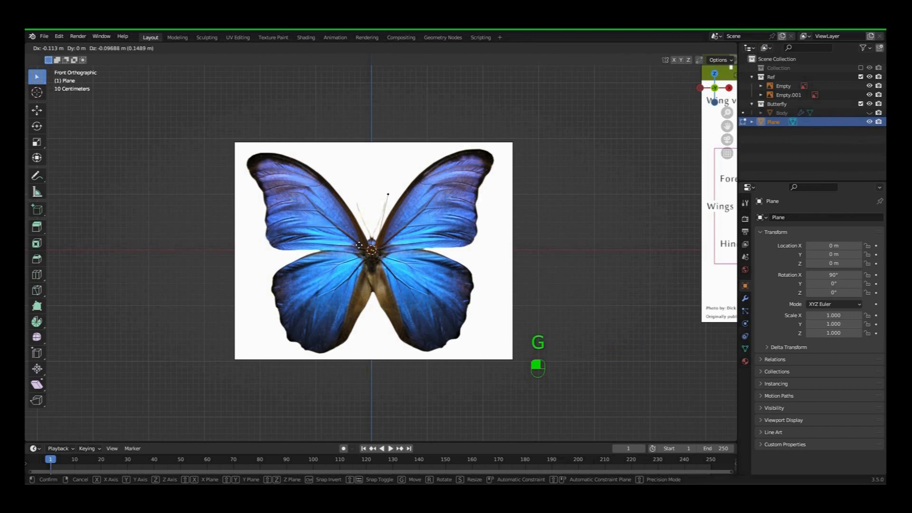
pyautogui.click(359, 245)
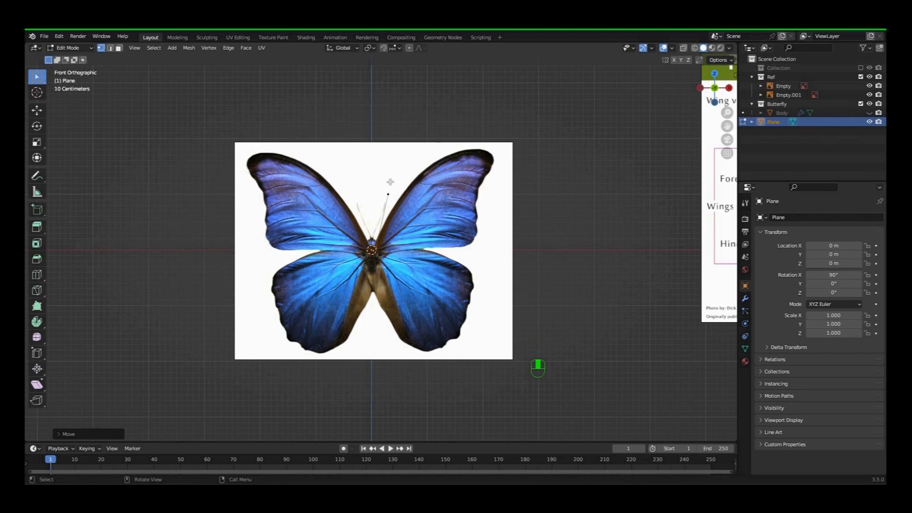
# Step: Move the edge's upper vertex down about 0.52 m onto the leading edge of the right forewing
pyautogui.click(371, 181)
pyautogui.press('g')
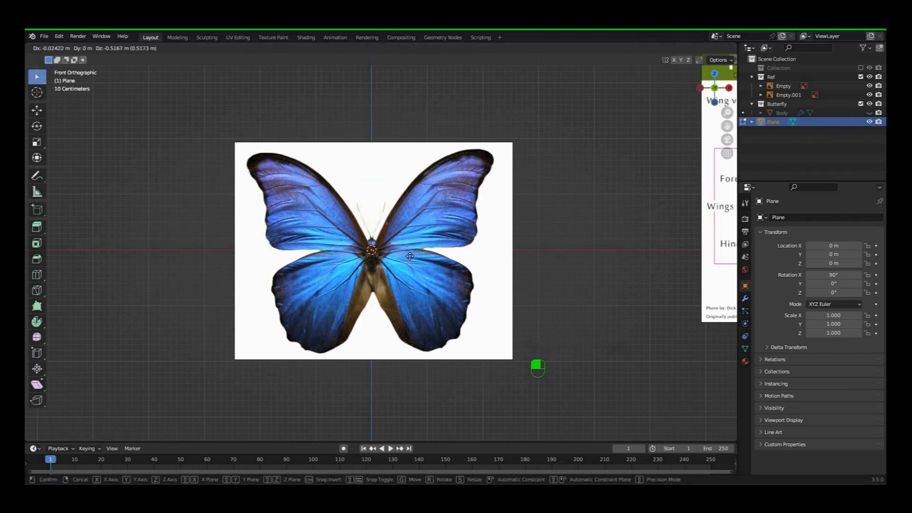
pyautogui.click(409, 257)
pyautogui.press('KP_Decimal')
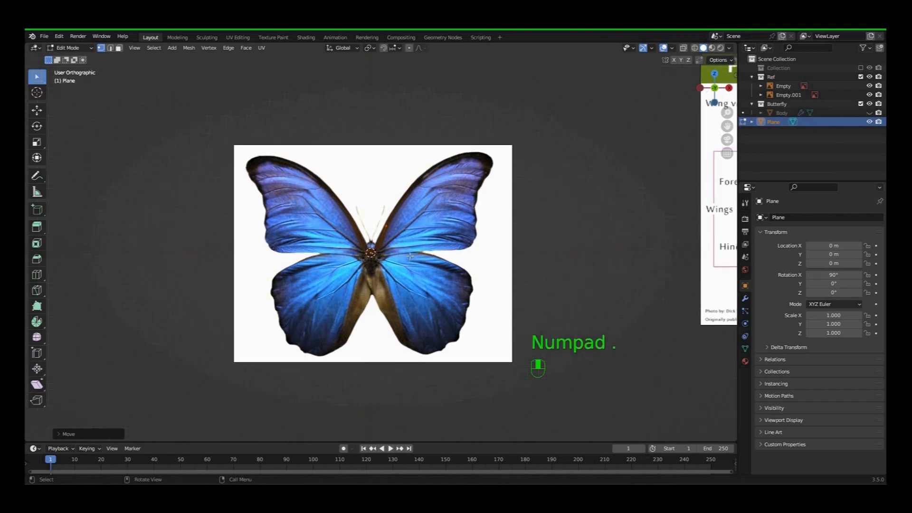
pyautogui.scroll(4, 409, 256)
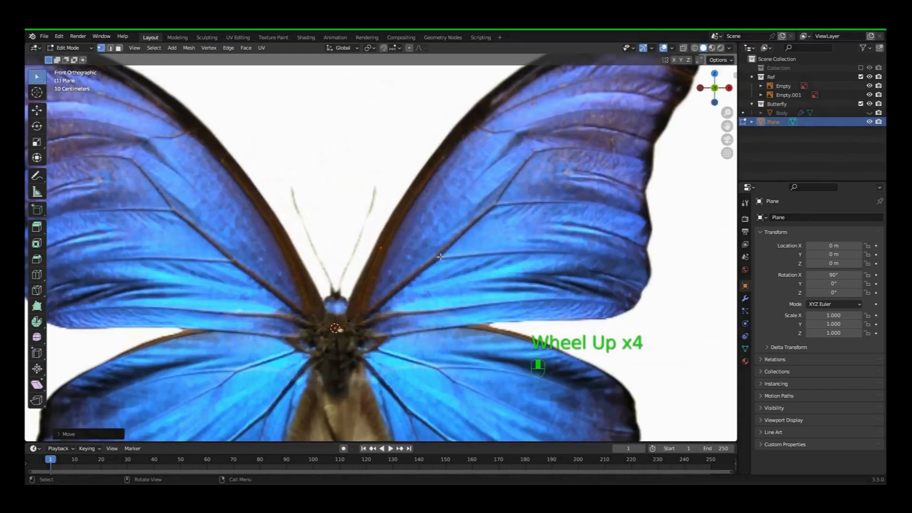
# Step: Extrude the upper edge vertex five times along the right forewing's leading edge, up to the top of the wing near its tip
pyautogui.keyDown('shift'); pyautogui.moveTo(490, 236); pyautogui.dragTo(431, 315, button='middle'); pyautogui.keyUp('shift')
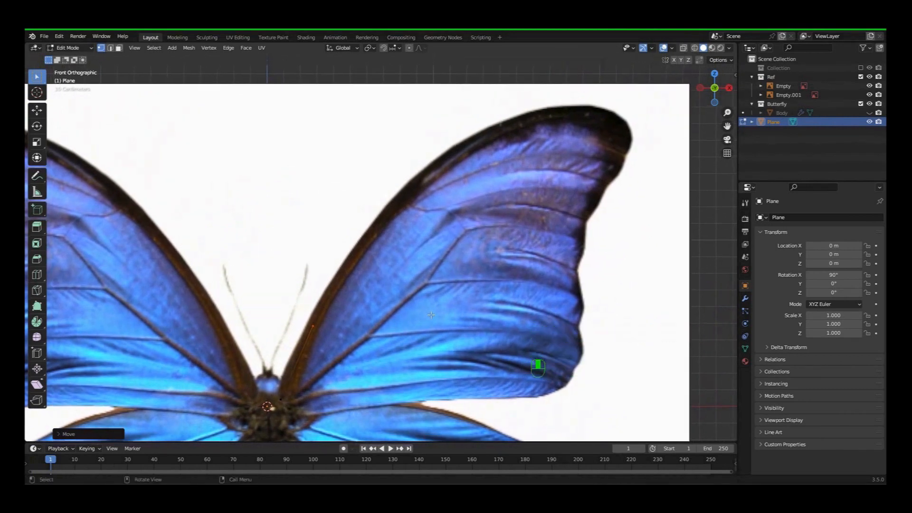
pyautogui.click(313, 326)
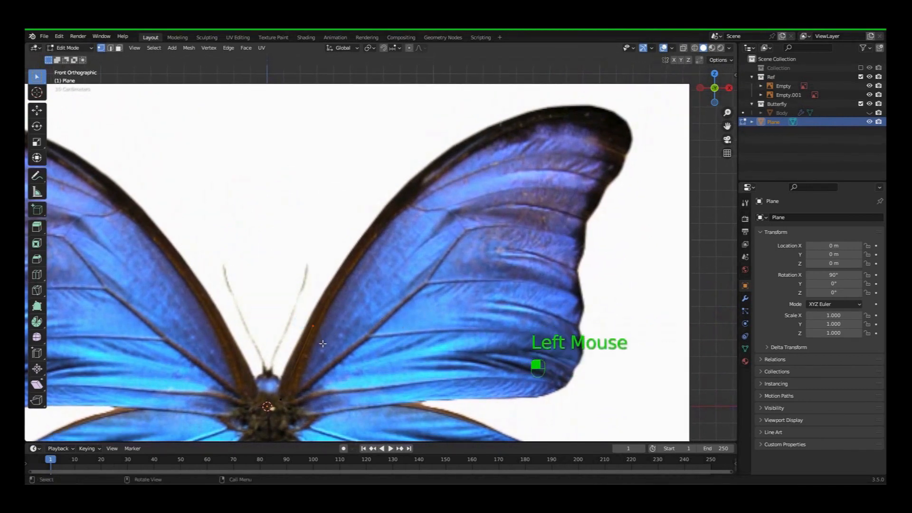
pyautogui.press('e')
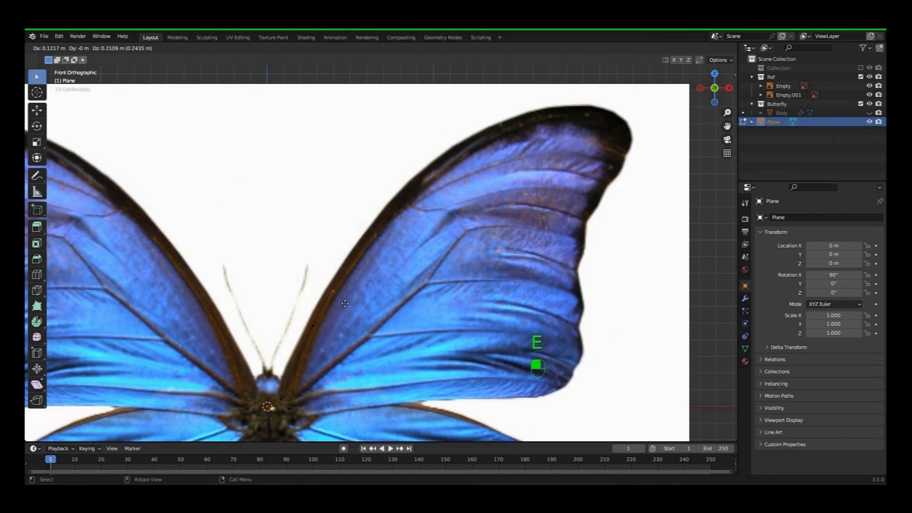
pyautogui.click(362, 278)
pyautogui.press('e')
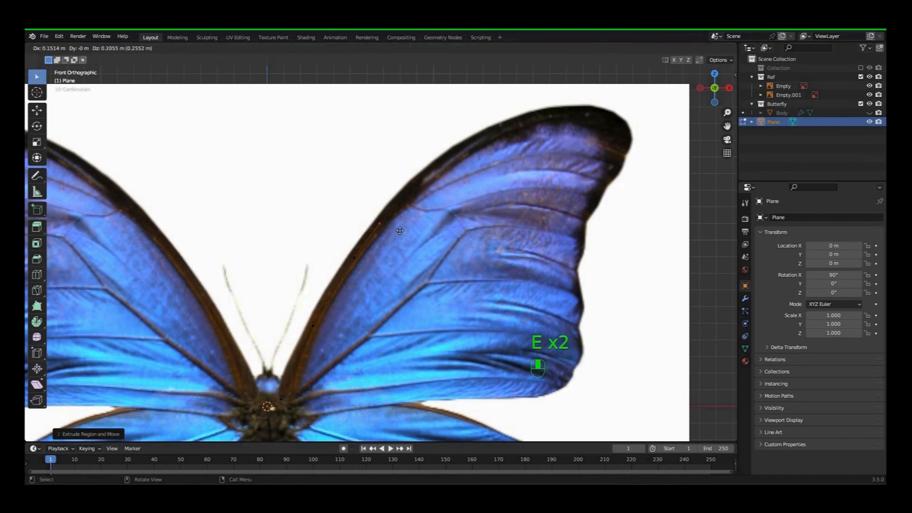
pyautogui.click(424, 207)
pyautogui.press('e')
pyautogui.click(485, 153)
pyautogui.press('e')
pyautogui.click(548, 127)
pyautogui.press('e')
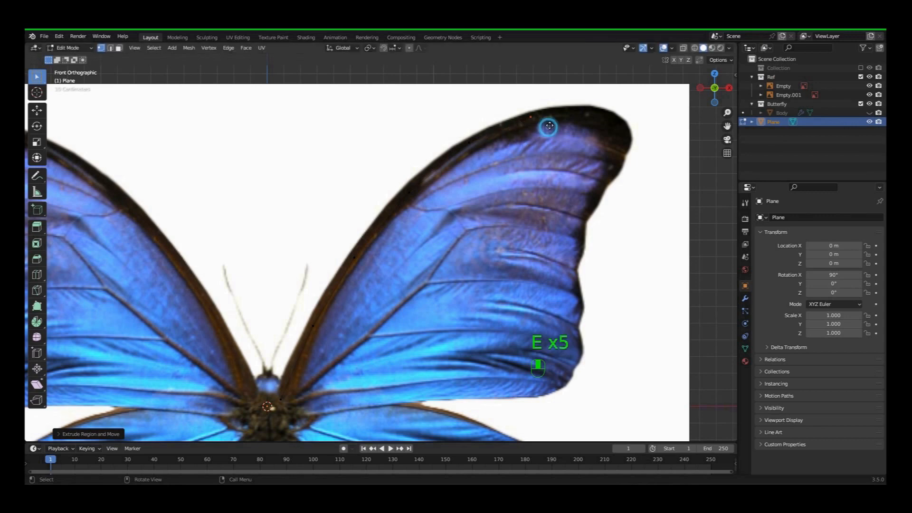
pyautogui.click(609, 121)
# Step: Continue extruding closely spaced vertices around the rounded forewing tip and onto the start of the outer margin
pyautogui.press('e')
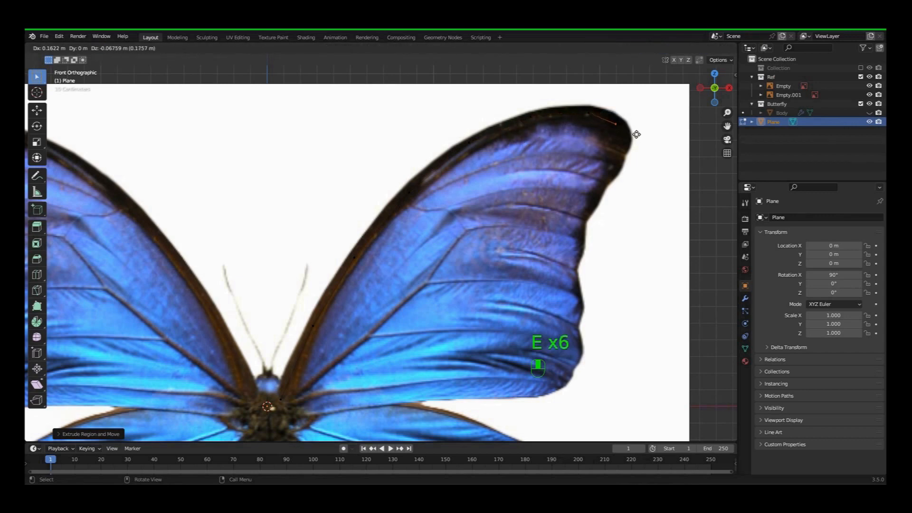
pyautogui.click(633, 129)
pyautogui.press('e')
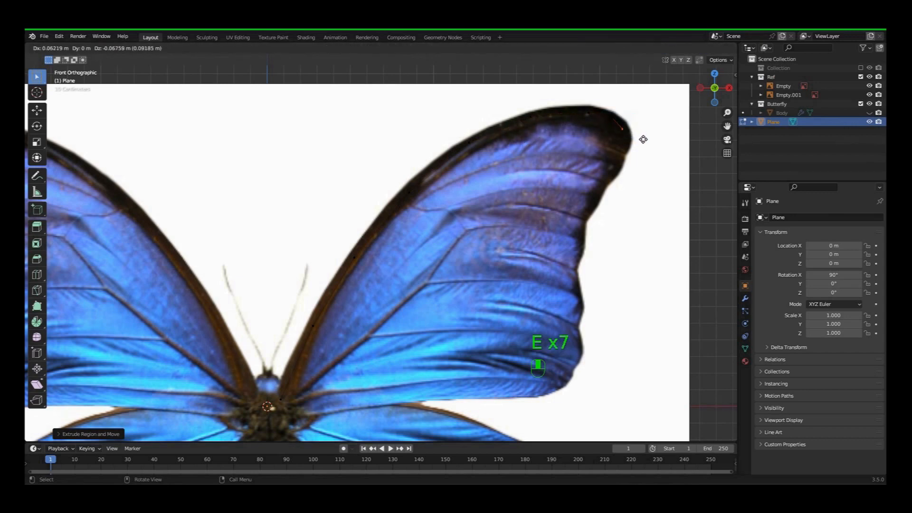
pyautogui.click(648, 144)
pyautogui.press('e')
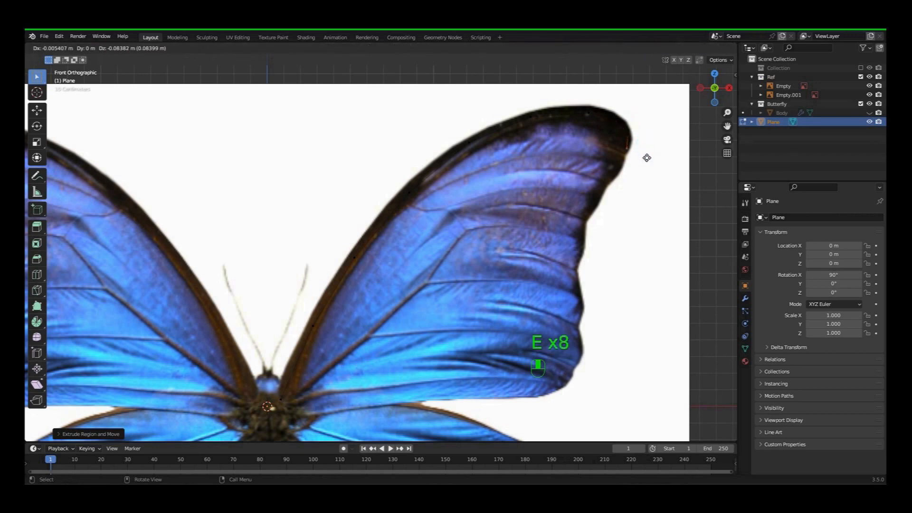
pyautogui.click(647, 159)
pyautogui.press('e')
pyautogui.click(641, 163)
pyautogui.press('e')
pyautogui.click(641, 169)
pyautogui.press('e')
pyautogui.click(637, 182)
pyautogui.press('e')
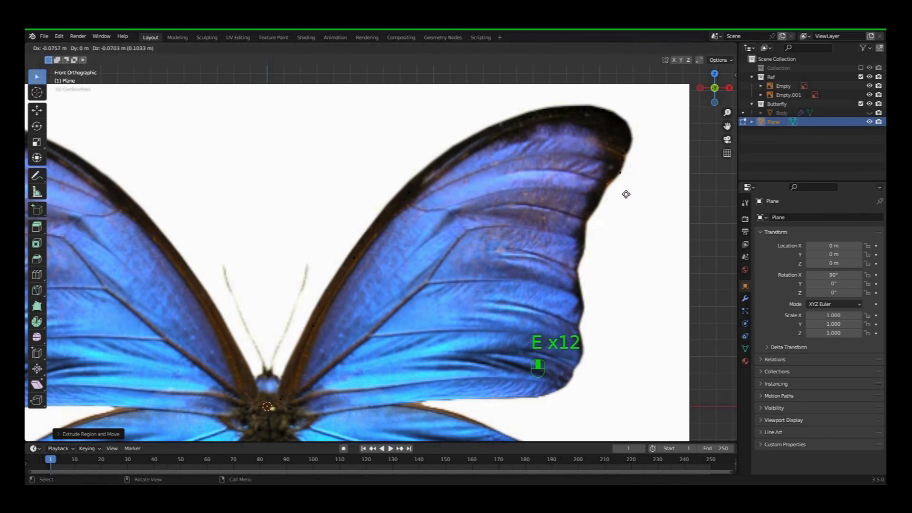
pyautogui.click(626, 194)
# Step: Extrude six more vertices down the upper half of the forewing's scalloped outer margin, to the inward notch at mid-height
pyautogui.press('e')
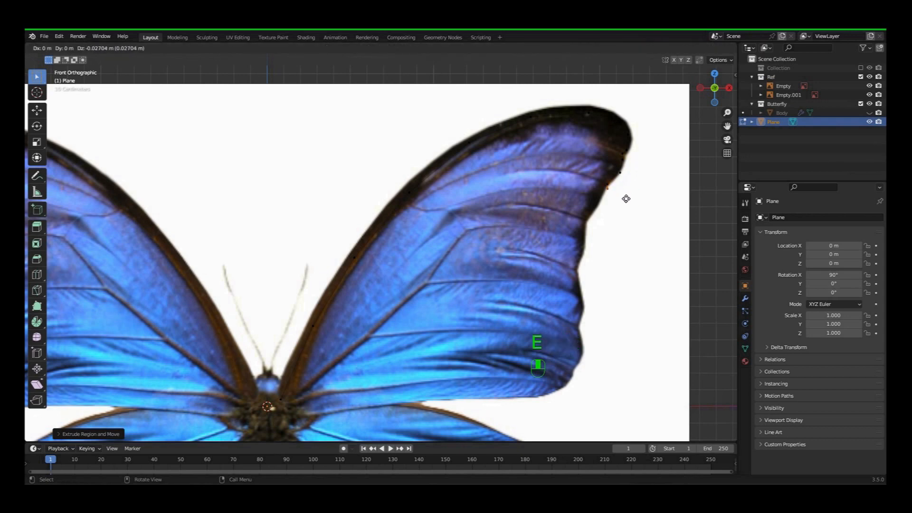
pyautogui.click(615, 214)
pyautogui.press('e')
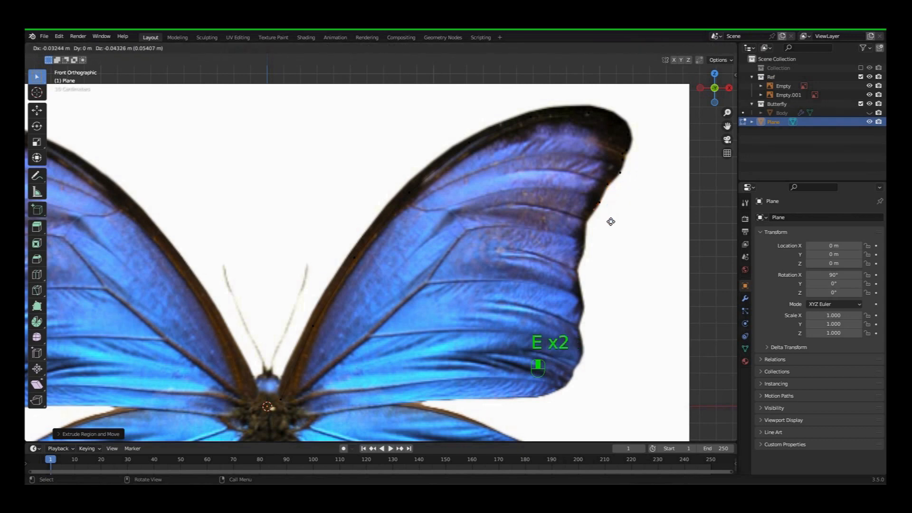
pyautogui.click(606, 228)
pyautogui.press('e')
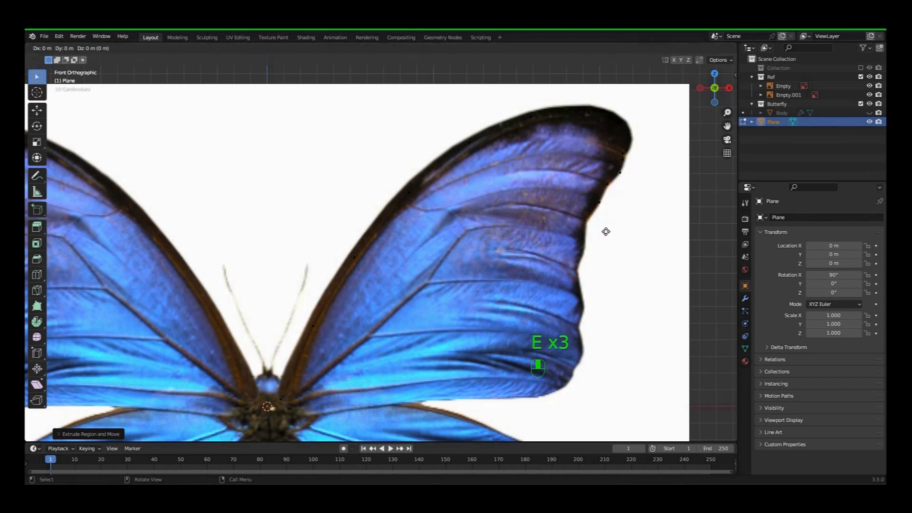
pyautogui.click(603, 248)
pyautogui.press('e')
pyautogui.click(603, 259)
pyautogui.press('e')
pyautogui.click(597, 273)
pyautogui.press('e')
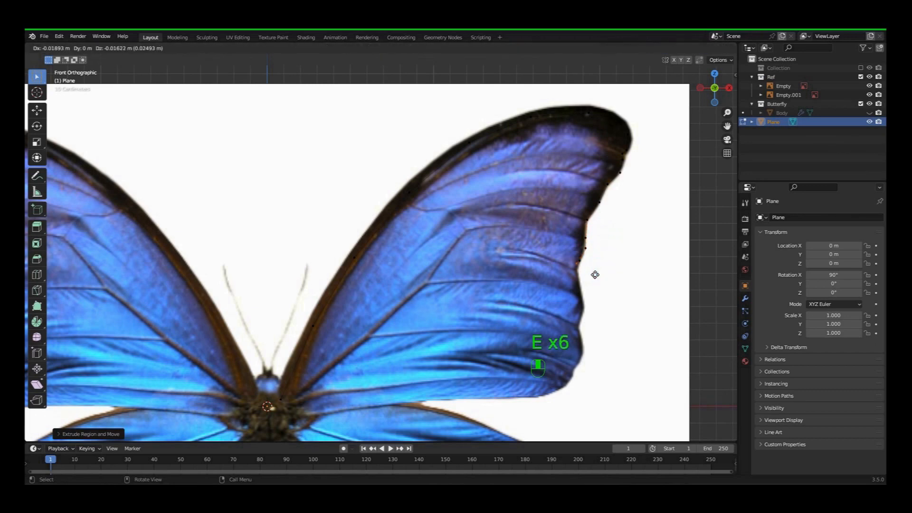
pyautogui.click(595, 279)
# Step: Extrude six vertices along the lower half of the scalloped outer margin, from the notch to just above the lower outer corner
pyautogui.press('e')
pyautogui.click(596, 287)
pyautogui.press('e')
pyautogui.click(603, 307)
pyautogui.press('e')
pyautogui.click(604, 318)
pyautogui.press('e')
pyautogui.click(603, 328)
pyautogui.press('e')
pyautogui.click(600, 342)
pyautogui.press('e')
pyautogui.click(606, 359)
# Step: Extrude three vertices around the forewing's rounded lower outer corner
pyautogui.press('e')
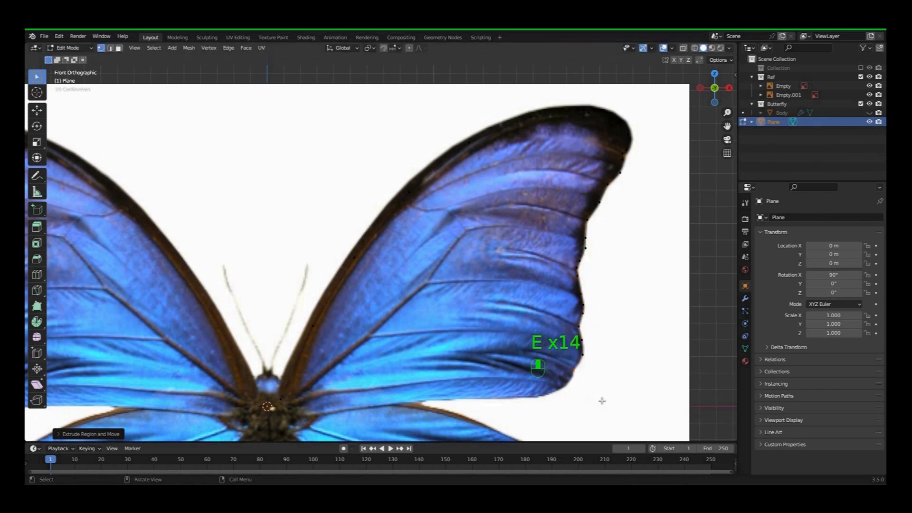
pyautogui.click(574, 427)
pyautogui.press('e')
pyautogui.click(556, 431)
pyautogui.press('e')
pyautogui.click(537, 428)
# Step: Extrude vertices along the forewing's trailing edge back to the wing root, ending on the outline's starting vertex
pyautogui.press('e')
pyautogui.click(498, 413)
pyautogui.press('e')
pyautogui.click(415, 415)
pyautogui.press('e')
pyautogui.click(392, 416)
pyautogui.press('e')
pyautogui.click(361, 420)
pyautogui.press('e')
pyautogui.click(325, 426)
pyautogui.press('e')
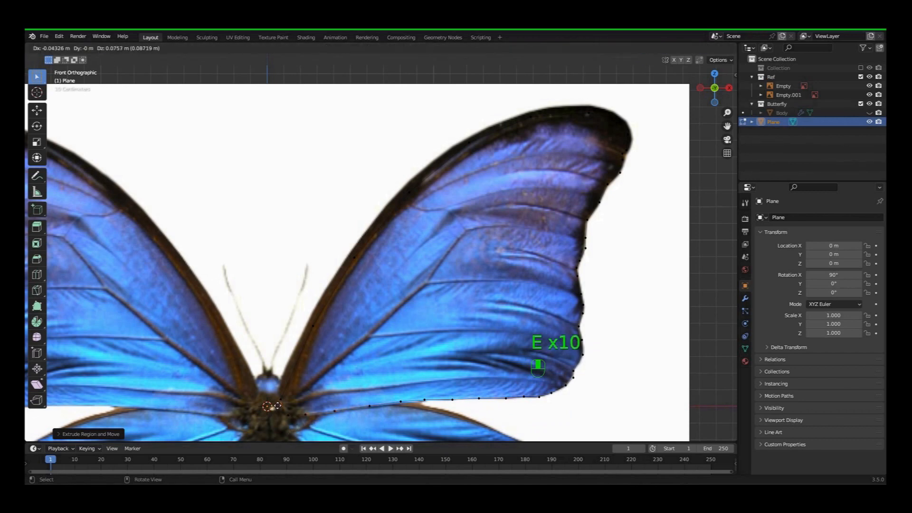
pyautogui.press('e')
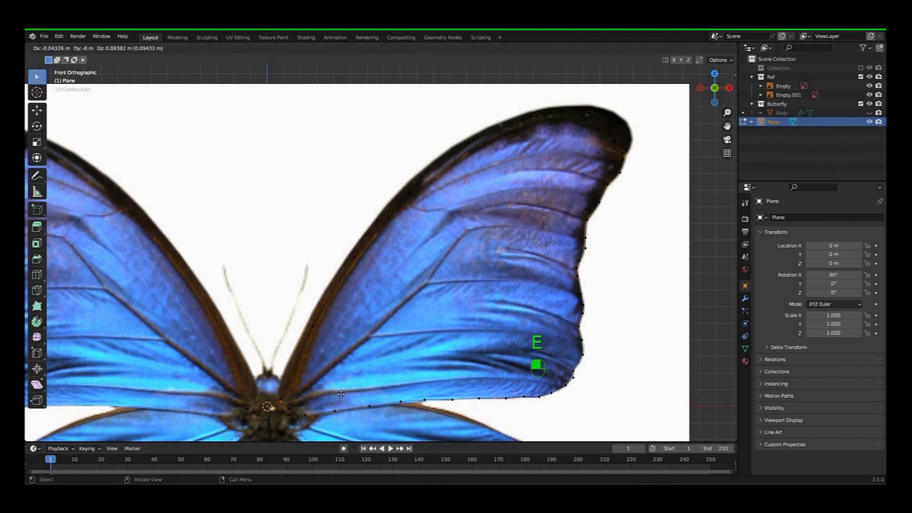
pyautogui.click(341, 392)
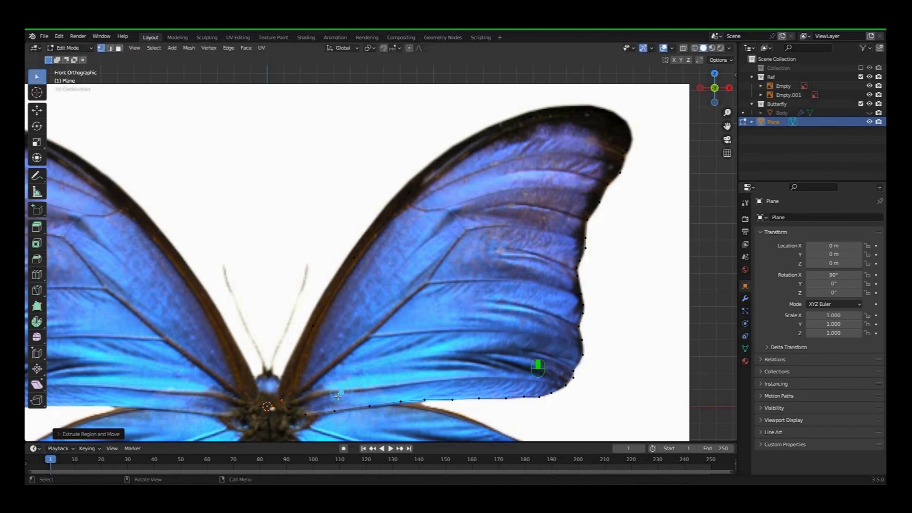
# Step: Merge the outline's overlapping start and end vertices at the wing root with At Center
pyautogui.moveTo(270, 390); pyautogui.dragTo(300, 406)
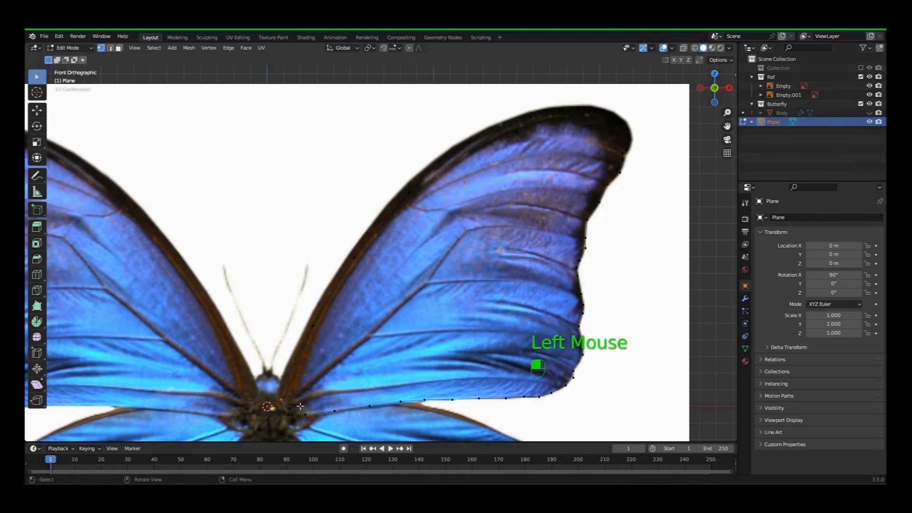
pyautogui.press('m')
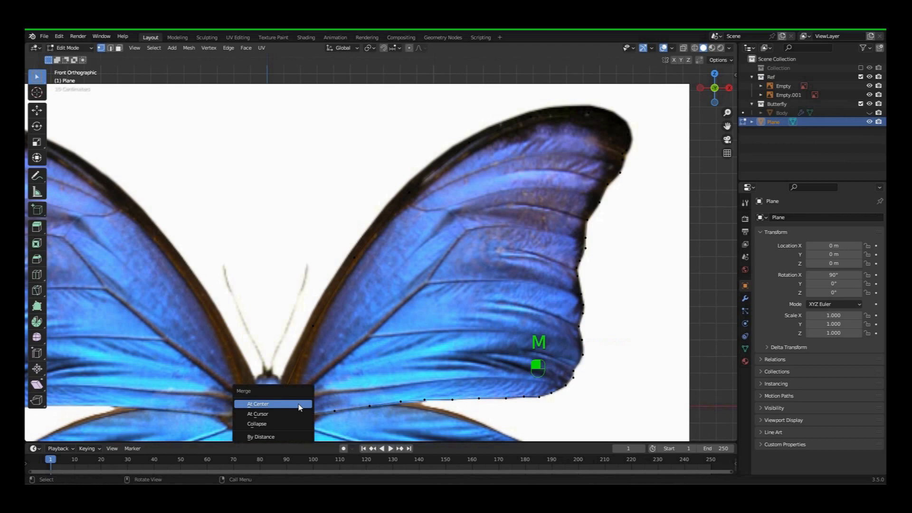
pyautogui.click(298, 404)
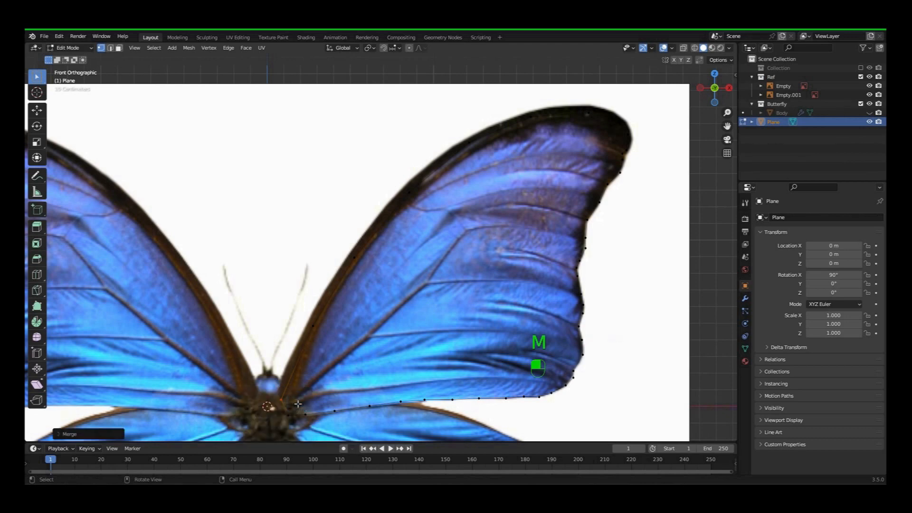
# Step: Fill the whole closed forewing outline with a face and unhide the Body object
pyautogui.press('a')
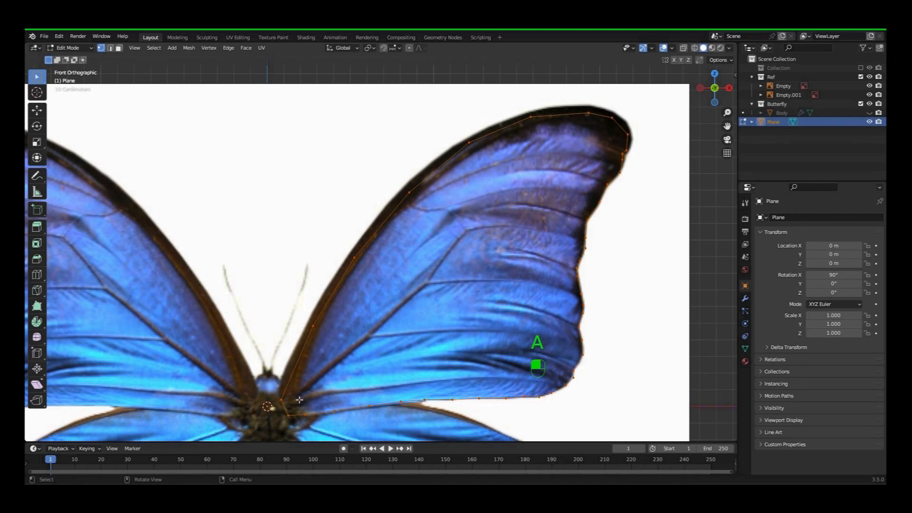
pyautogui.press('f')
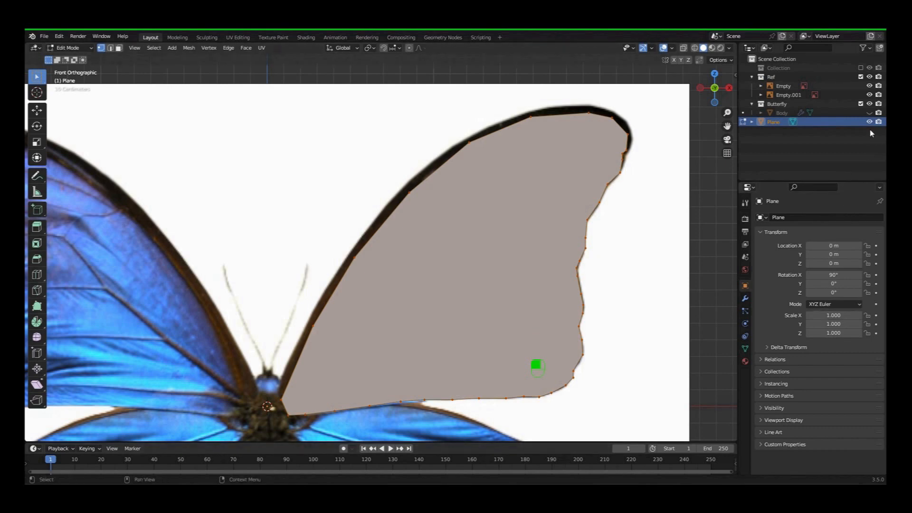
pyautogui.click(869, 112)
pyautogui.moveTo(633, 316); pyautogui.dragTo(607, 336, button='middle')
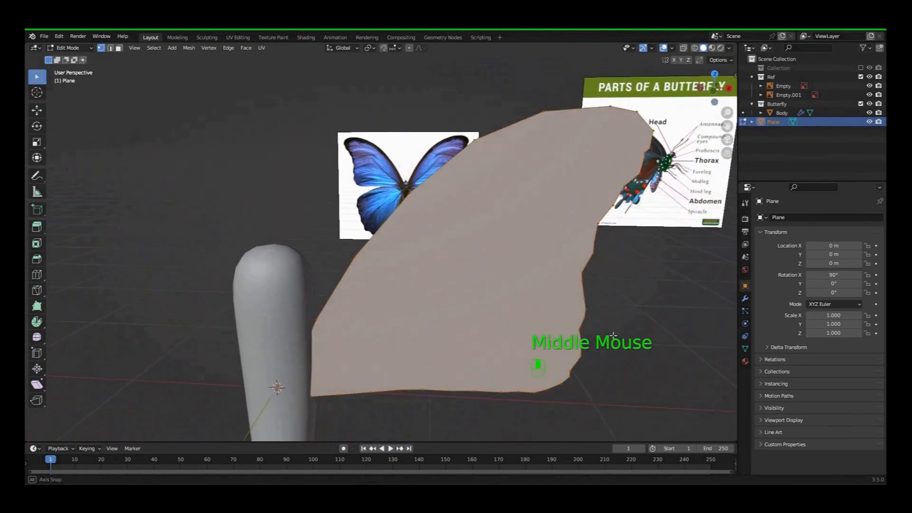
pyautogui.scroll(-3, 606, 335)
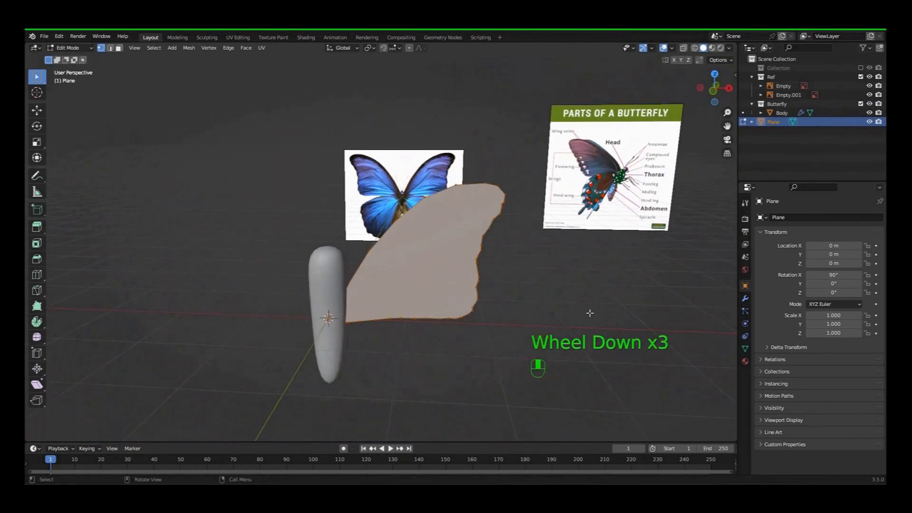
# Step: Add a Mirror modifier on the X axis to the wing plane to create the opposite forewing
pyautogui.click(745, 298)
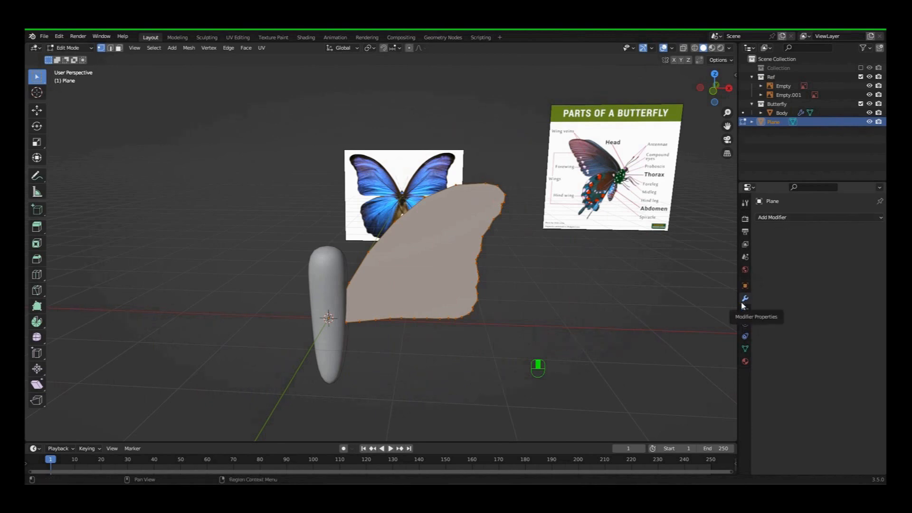
pyautogui.click(784, 217)
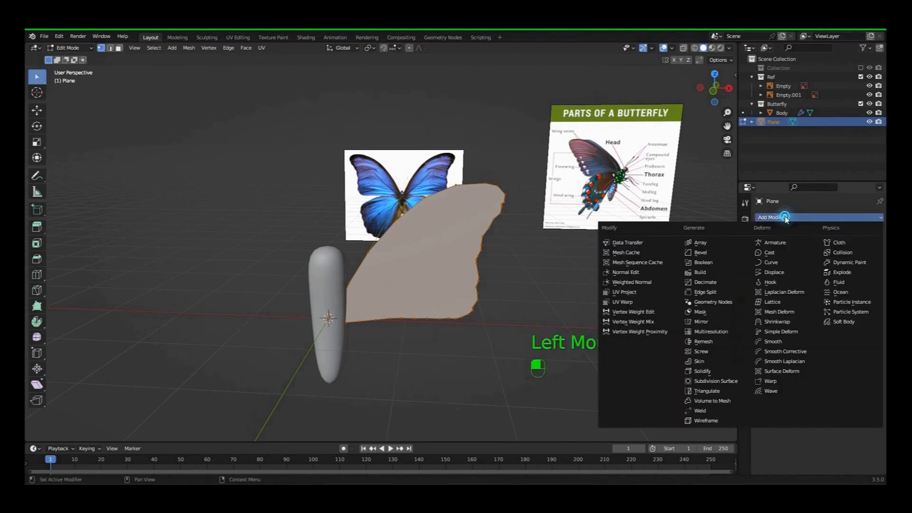
pyautogui.click(702, 322)
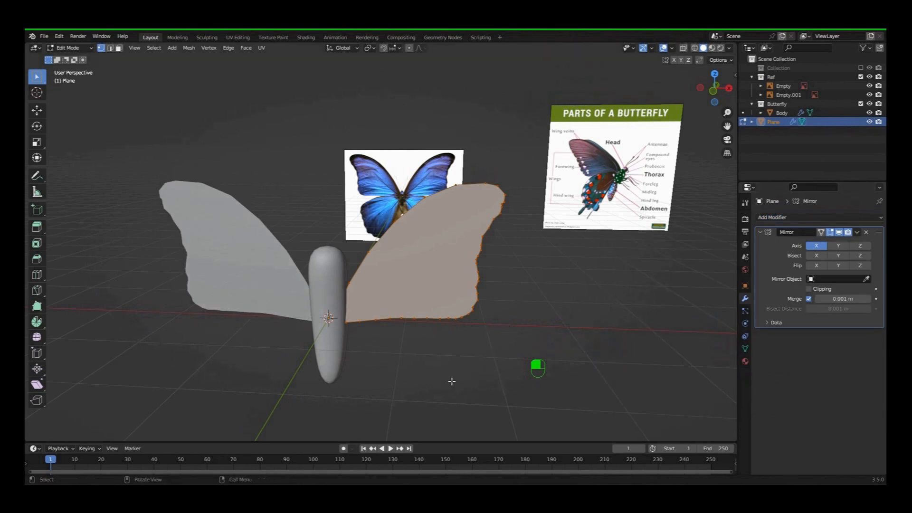
# Step: Temporarily hide the Body object to examine the gap between the two mirrored forewing roots
pyautogui.click(870, 113)
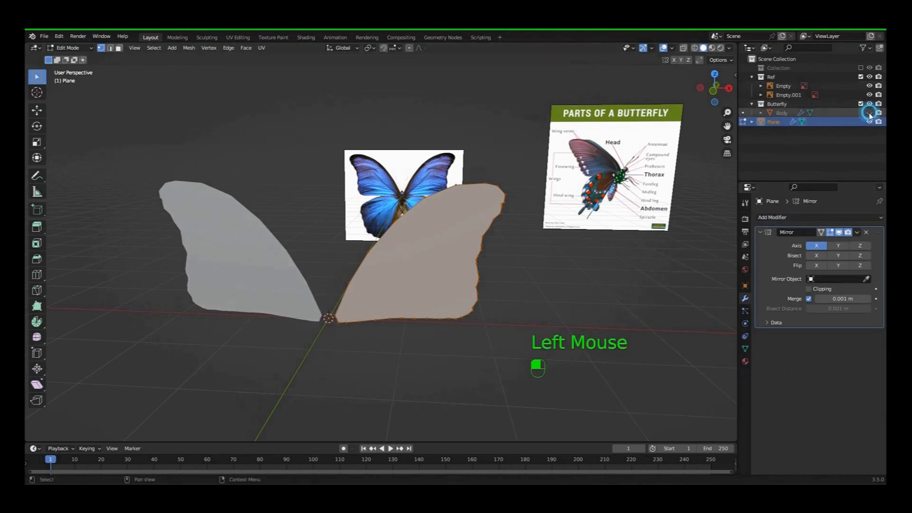
pyautogui.moveTo(322, 377); pyautogui.dragTo(333, 335, button='middle')
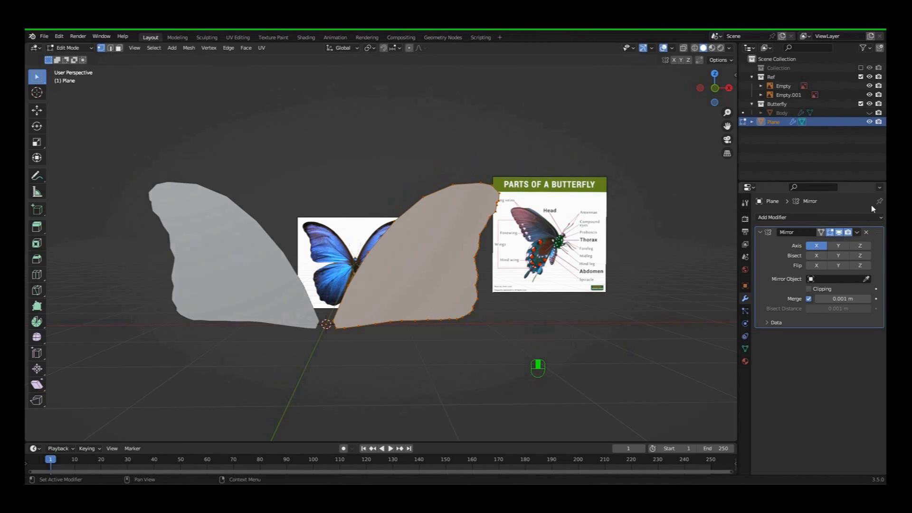
pyautogui.moveTo(489, 322); pyautogui.dragTo(406, 345, button='middle')
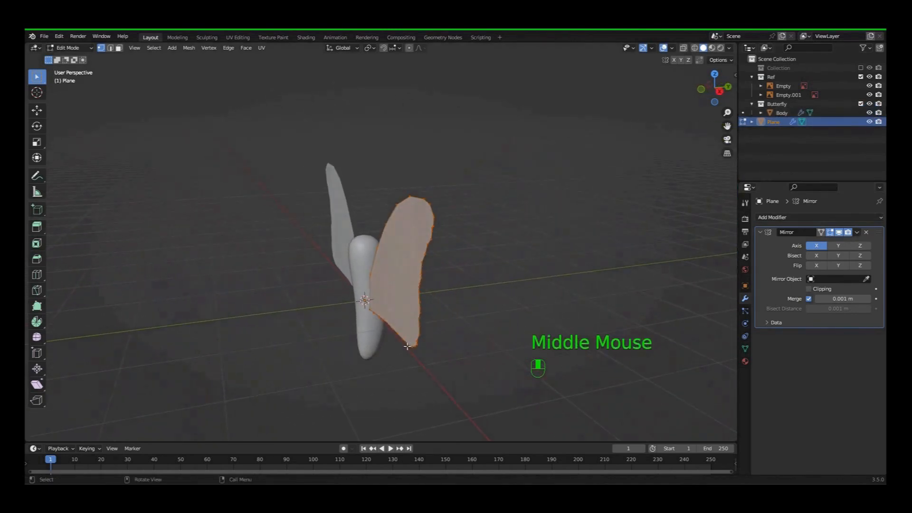
# Step: Extrude the forewing face along its normals to give the wing thickness, and return to Object Mode
pyautogui.hotkey('alt', 'e')
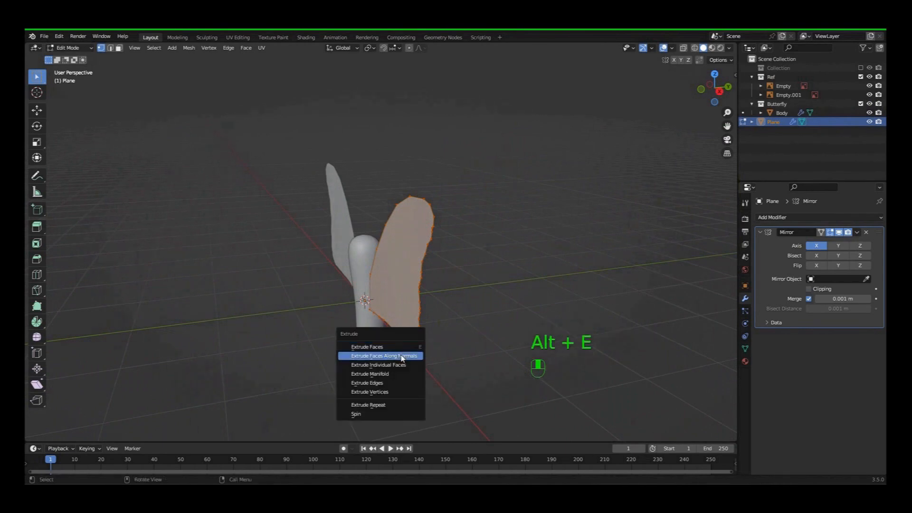
pyautogui.click(407, 365)
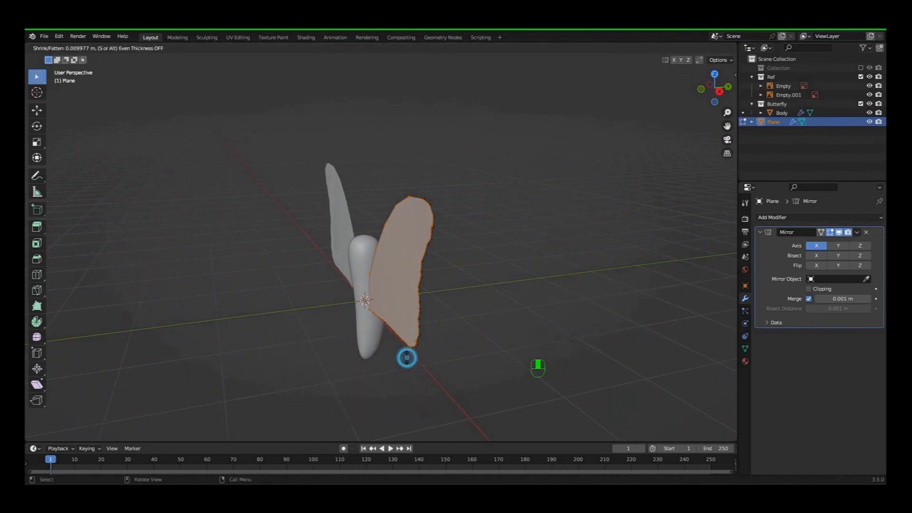
pyautogui.click(359, 361)
pyautogui.moveTo(459, 356)
pyautogui.mouseDown(button='middle')
pyautogui.moveTo(399, 358)
pyautogui.moveTo(468, 358)
pyautogui.moveTo(454, 358)
pyautogui.moveTo(442, 375)
pyautogui.moveTo(456, 370)
pyautogui.moveTo(460, 354)
pyautogui.mouseUp(button='middle')
pyautogui.press('Tab')
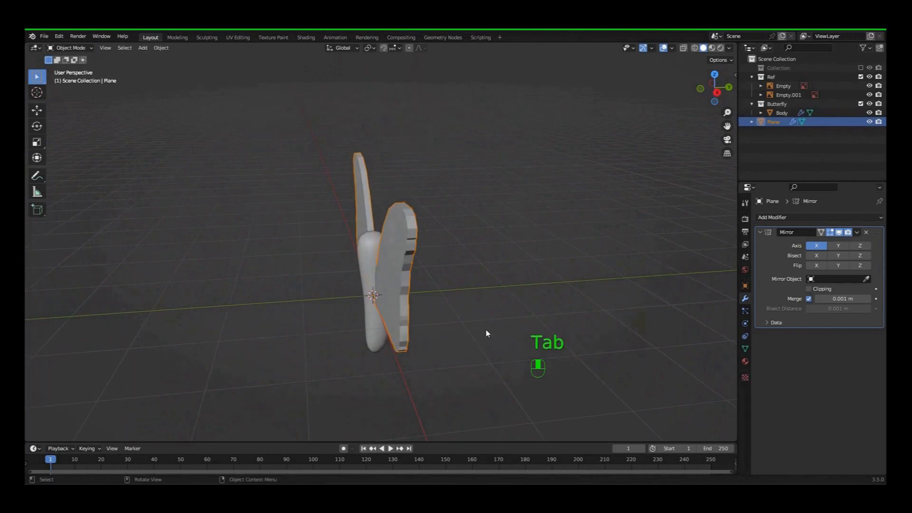
# Step: Enable the Face Orientation overlay and deselect the wing to check the direction of the normals
pyautogui.click(673, 48)
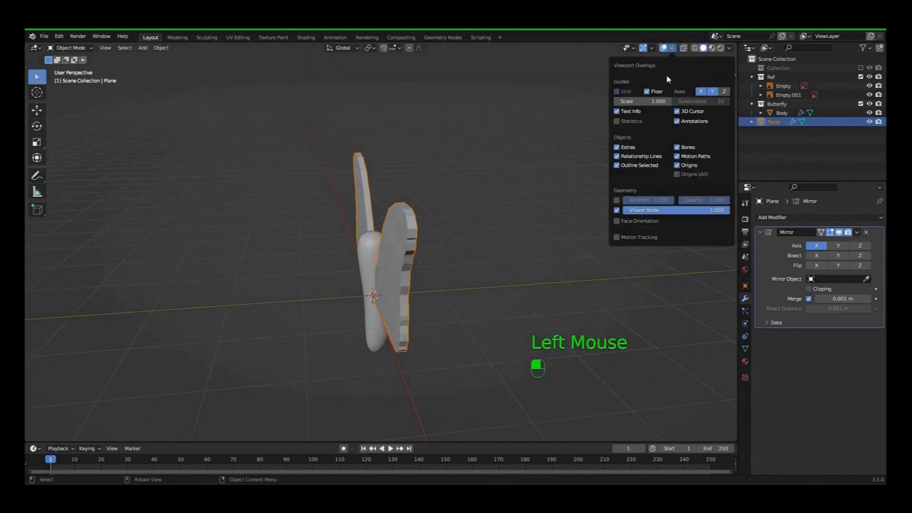
pyautogui.click(616, 221)
pyautogui.moveTo(372, 256); pyautogui.dragTo(433, 280, button='middle')
pyautogui.click(493, 303)
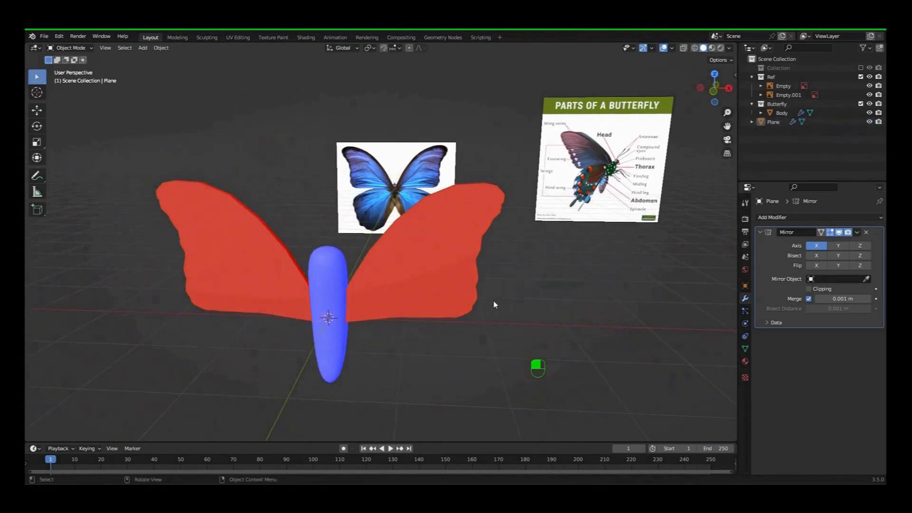
# Step: Recalculate the normals of the whole forewing mesh to face outward, and return to Object Mode
pyautogui.moveTo(506, 296)
pyautogui.mouseDown(button='middle')
pyautogui.moveTo(381, 300)
pyautogui.moveTo(494, 298)
pyautogui.mouseUp(button='middle')
pyautogui.press('Tab')
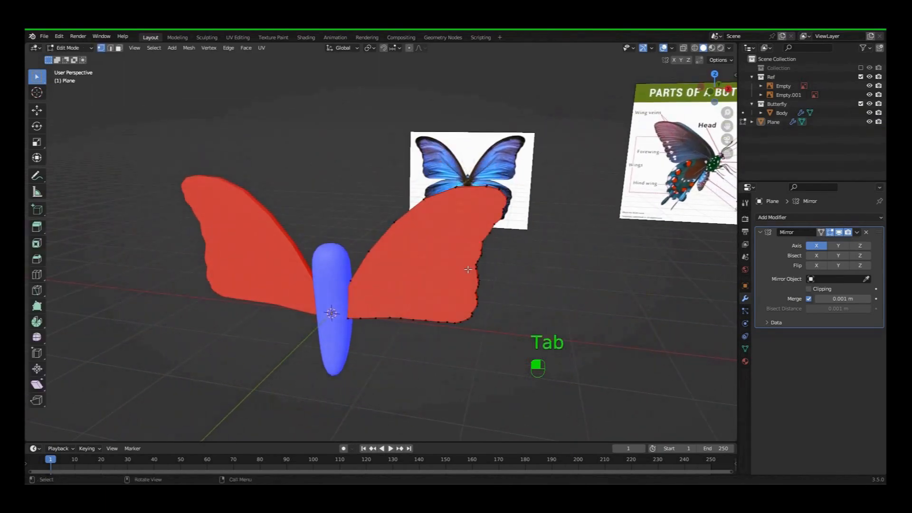
pyautogui.press('a')
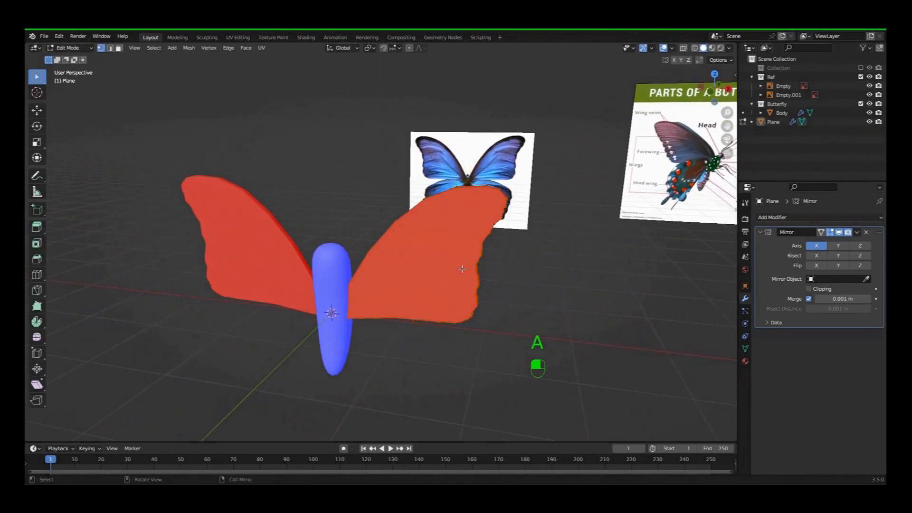
pyautogui.hotkey('shift', 'n')
pyautogui.moveTo(503, 278)
pyautogui.mouseDown(button='middle')
pyautogui.moveTo(487, 286)
pyautogui.moveTo(465, 286)
pyautogui.moveTo(497, 277)
pyautogui.moveTo(381, 279)
pyautogui.moveTo(491, 270)
pyautogui.mouseUp(button='middle')
pyautogui.press('Tab')
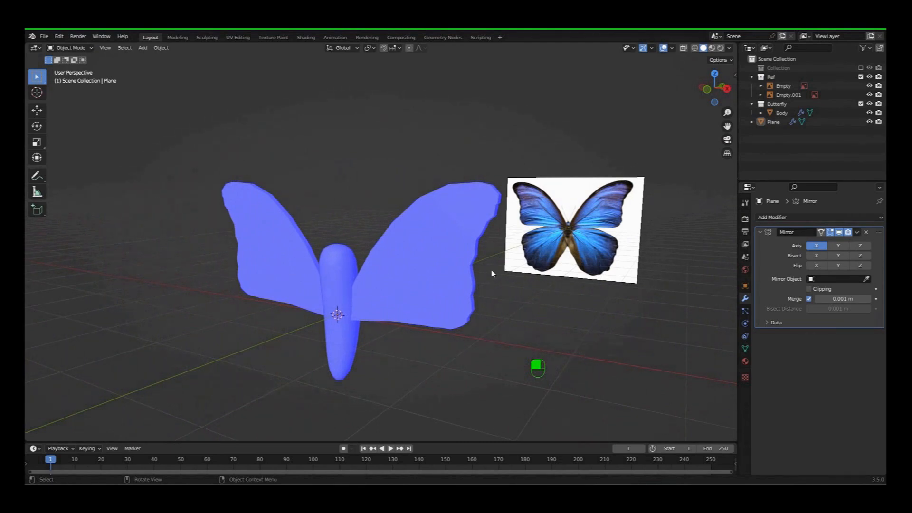
# Step: Scale the Body object down uniformly to about 0.79 so it fits the reference butterfly better
pyautogui.press('KP_1')
pyautogui.moveTo(495, 297)
pyautogui.mouseDown(button='middle')
pyautogui.moveTo(523, 303)
pyautogui.moveTo(412, 308)
pyautogui.moveTo(491, 305)
pyautogui.mouseUp(button='middle')
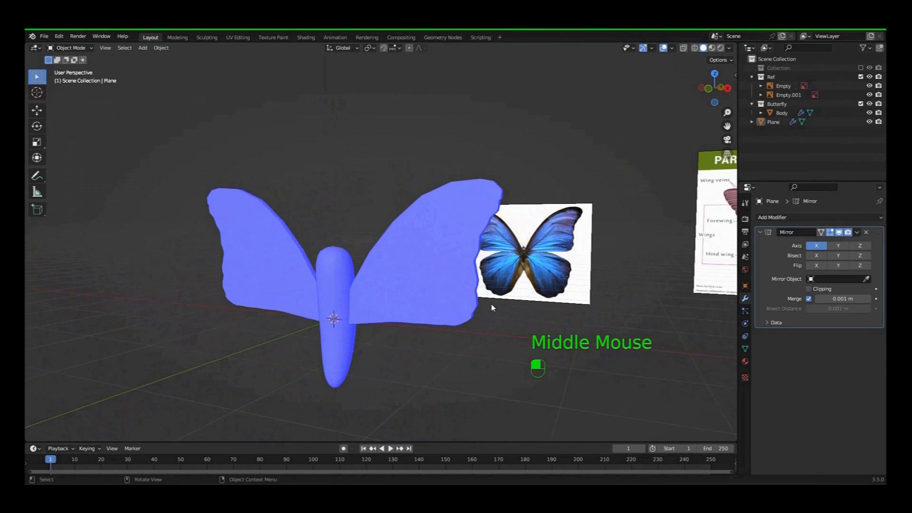
pyautogui.press('KP_1')
pyautogui.scroll(-3, 497, 303)
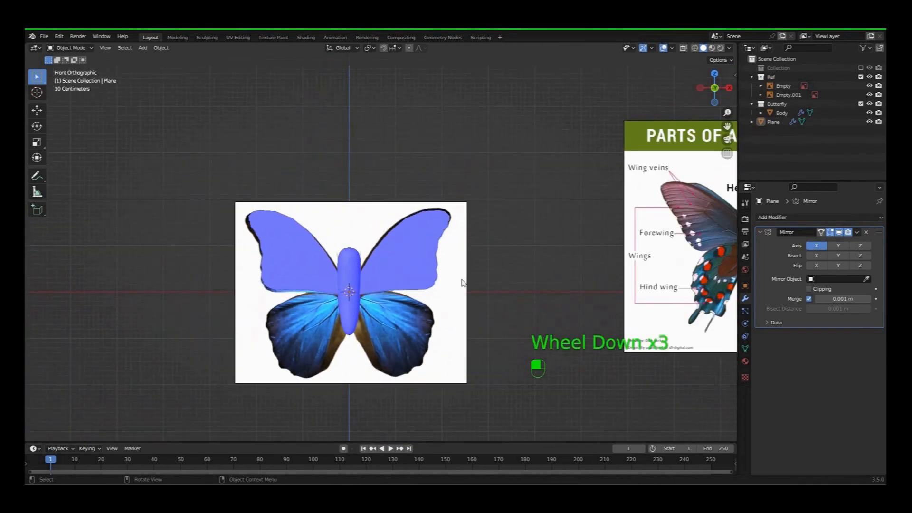
pyautogui.click(355, 277)
pyautogui.moveTo(386, 288)
pyautogui.mouseDown(button='middle')
pyautogui.moveTo(332, 312)
pyautogui.moveTo(289, 303)
pyautogui.moveTo(392, 302)
pyautogui.mouseUp(button='middle')
pyautogui.hotkey('ctrl', 'z')
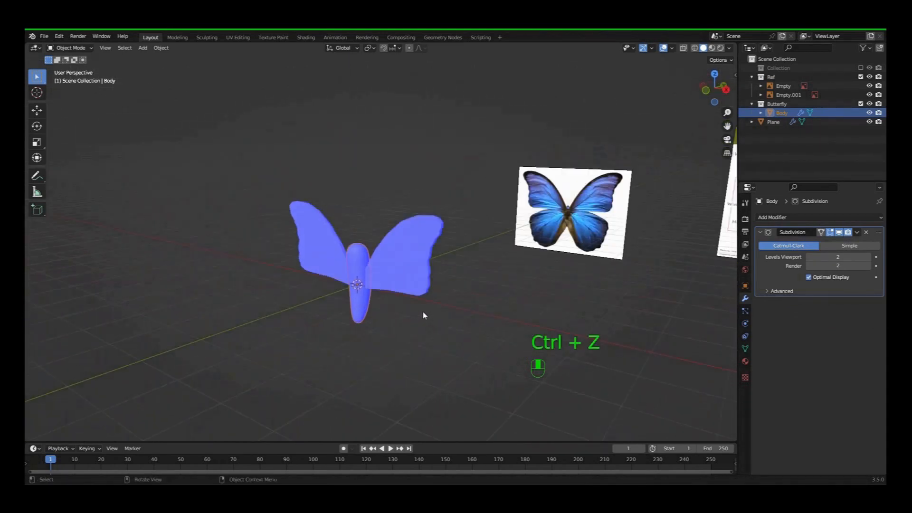
pyautogui.press('s')
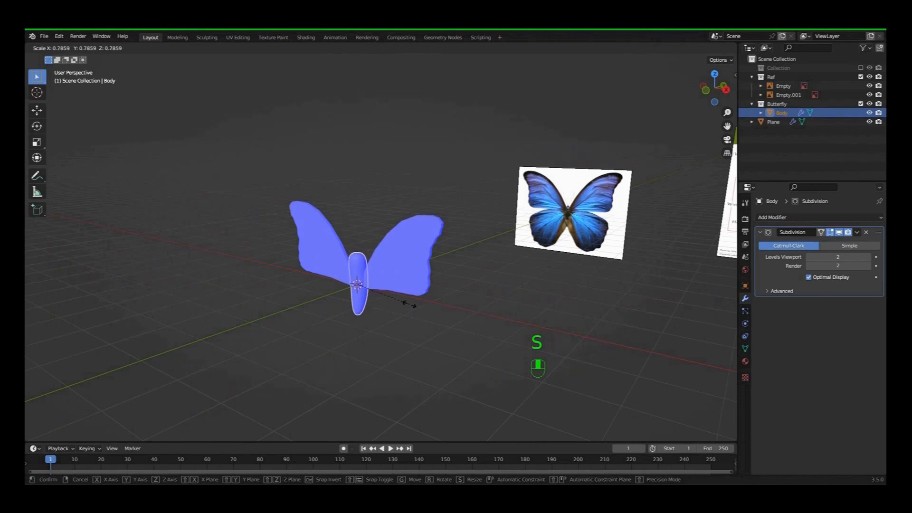
pyautogui.click(409, 305)
pyautogui.press('KP_1')
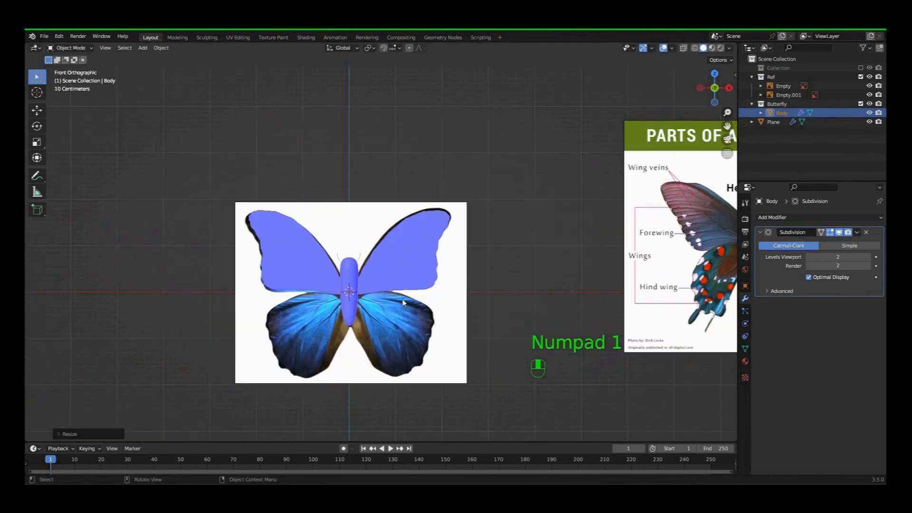
pyautogui.scroll(5, 403, 302)
# Step: Turn off the Face Orientation overlay and deselect the Body
pyautogui.moveTo(401, 314); pyautogui.dragTo(430, 320, button='middle')
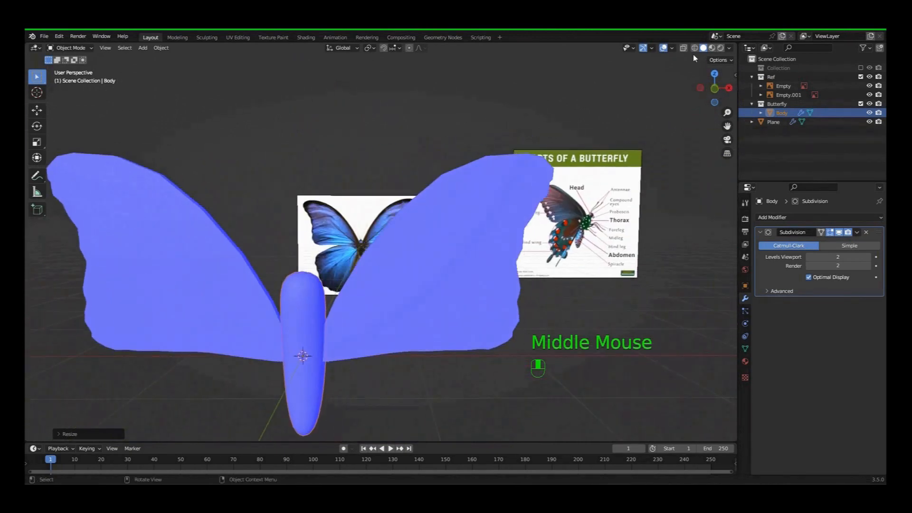
pyautogui.click(672, 48)
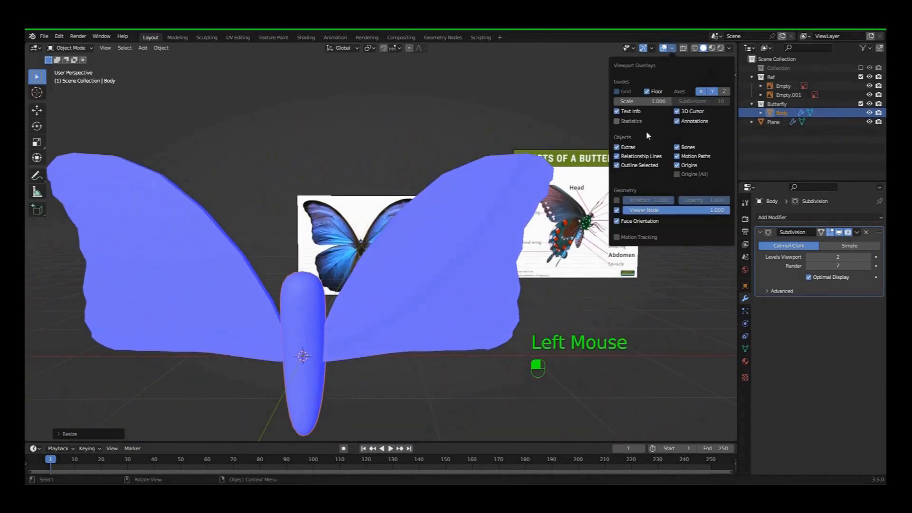
pyautogui.click(617, 222)
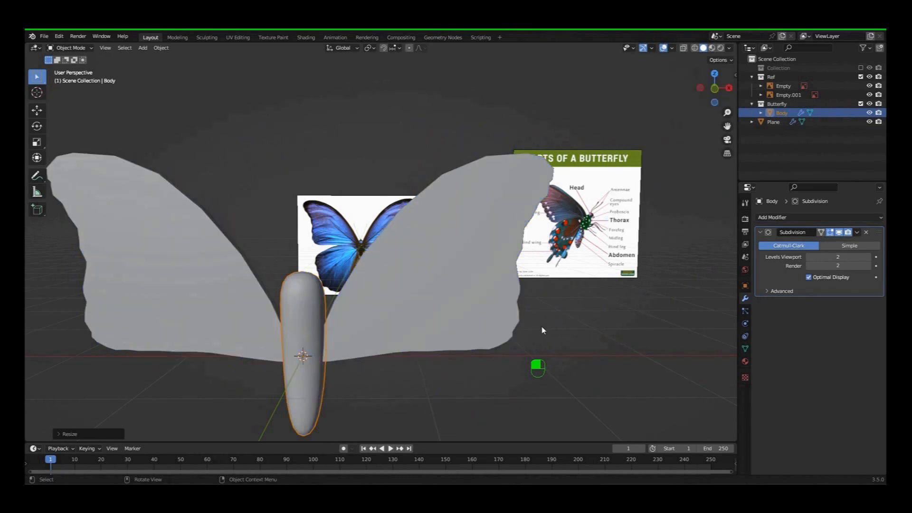
pyautogui.scroll(-2, 520, 338)
pyautogui.moveTo(454, 373); pyautogui.dragTo(483, 354, button='middle')
# Step: Add a plane mesh for the hind wing and rotate it 90° about the X axis in front view
pyautogui.press('KP_1')
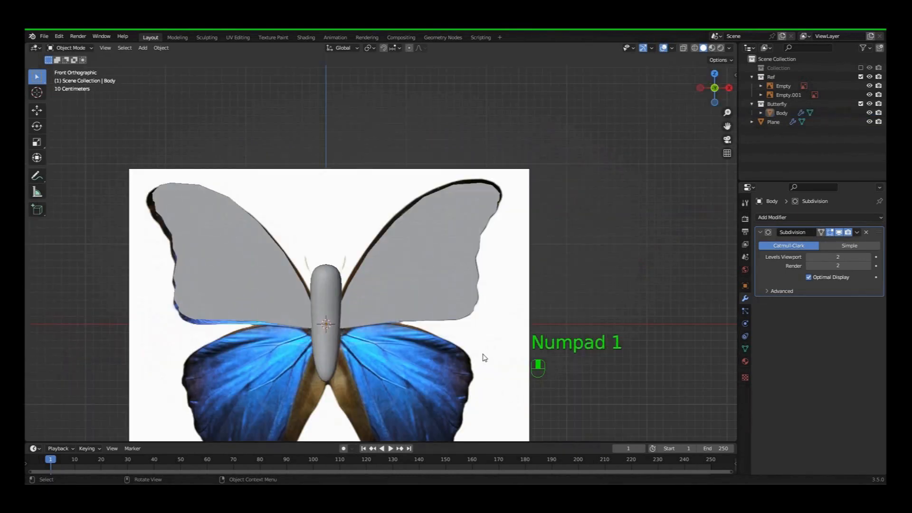
pyautogui.scroll(-2, 489, 355)
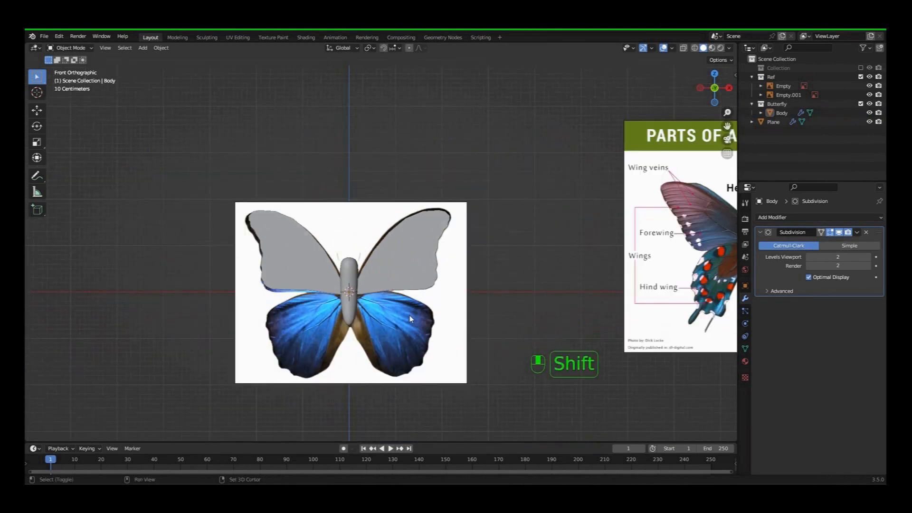
pyautogui.hotkey('shift', 'a')
pyautogui.moveTo(399, 302)
pyautogui.click(433, 298)
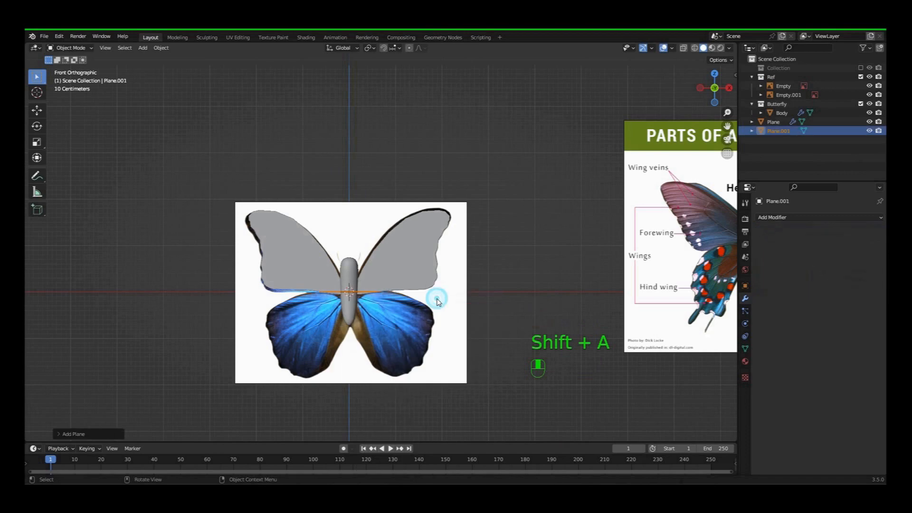
pyautogui.write('rx90')
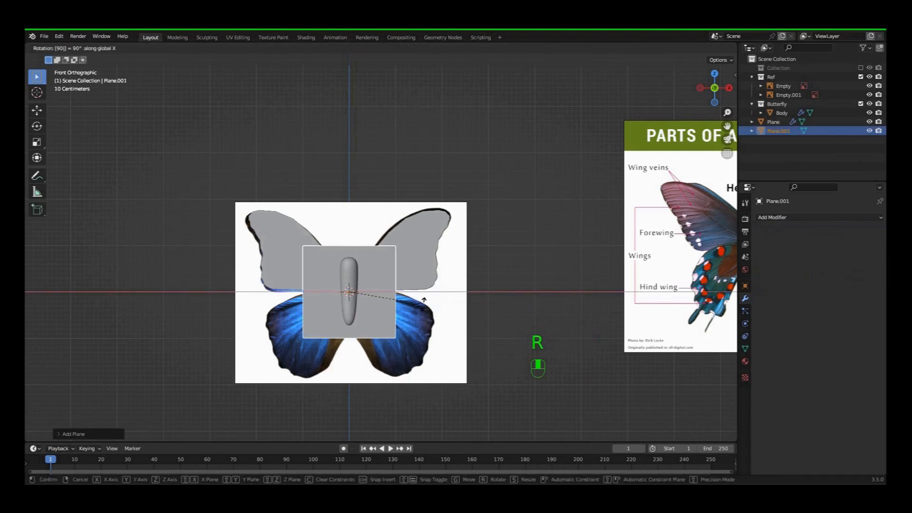
pyautogui.click(424, 306)
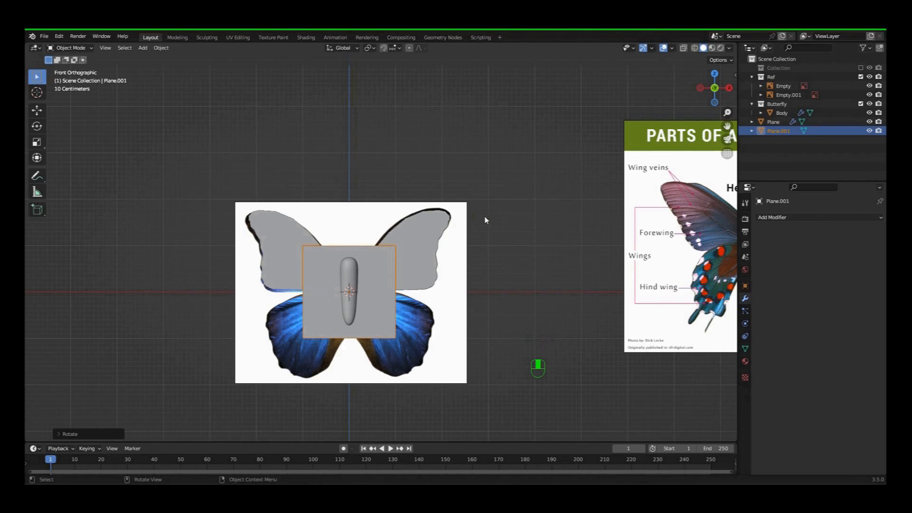
# Step: Delete the two vertices of the new plane on the negative X side, keeping the single opposite edge
pyautogui.press('Tab')
pyautogui.press('1')
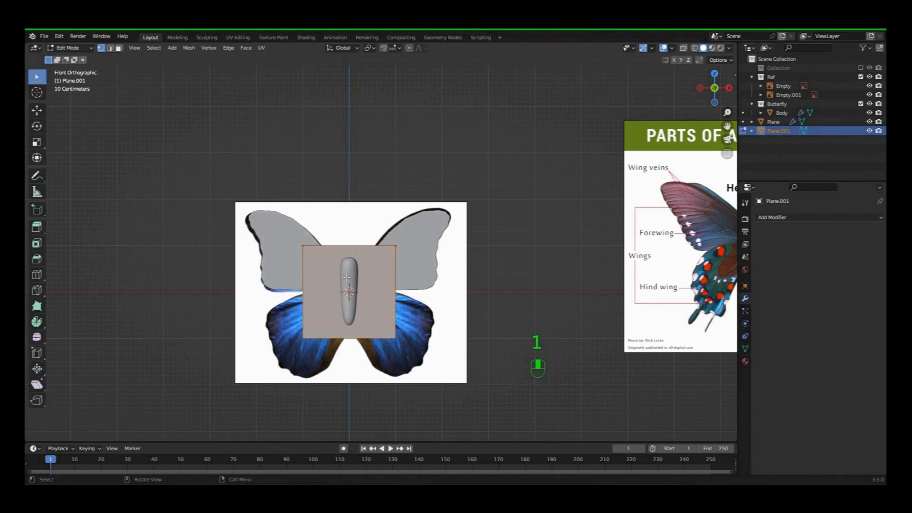
pyautogui.click(332, 267)
pyautogui.click(304, 247)
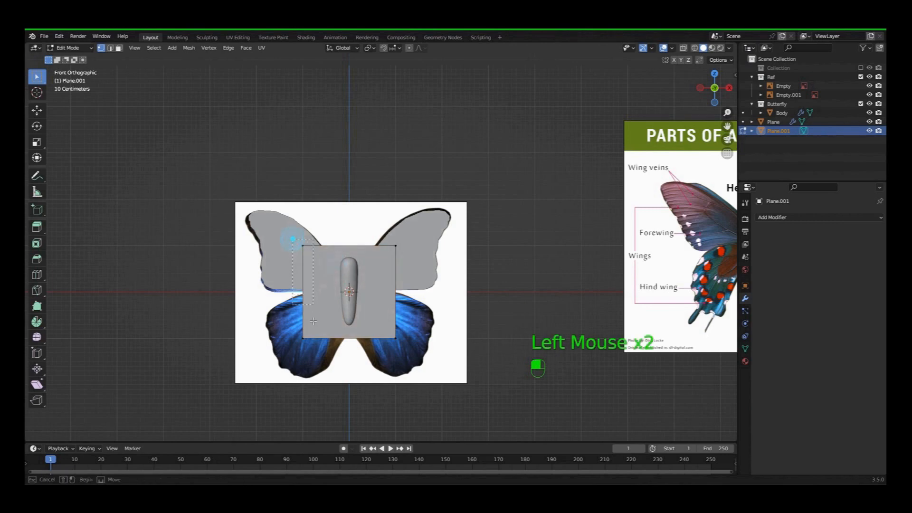
pyautogui.press('Delete')
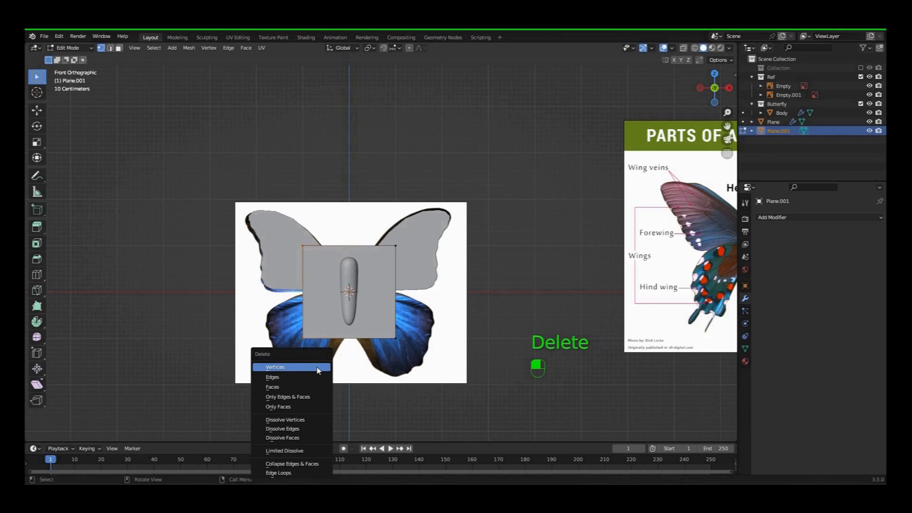
pyautogui.click(317, 367)
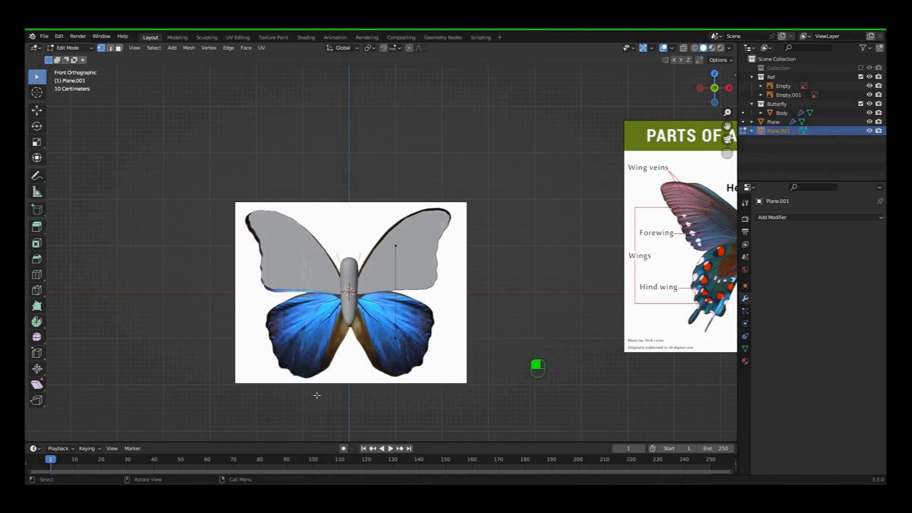
# Step: Move the plane's two remaining vertices to the hind wing root beside the body
pyautogui.click(435, 365)
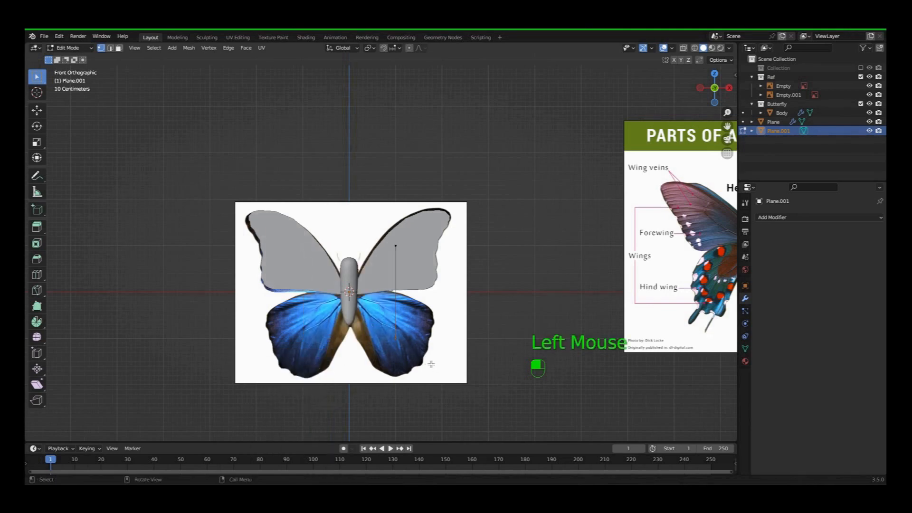
pyautogui.press('g')
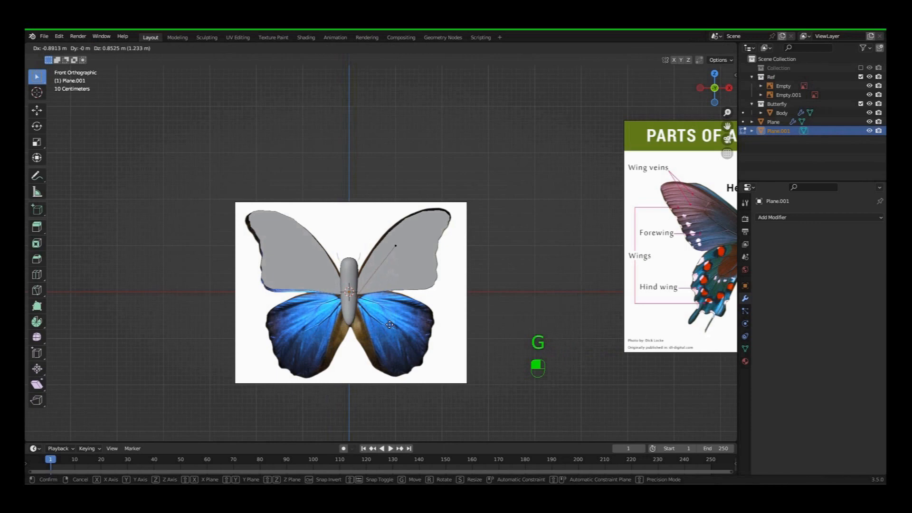
pyautogui.click(394, 240)
pyautogui.press('g')
pyautogui.click(378, 318)
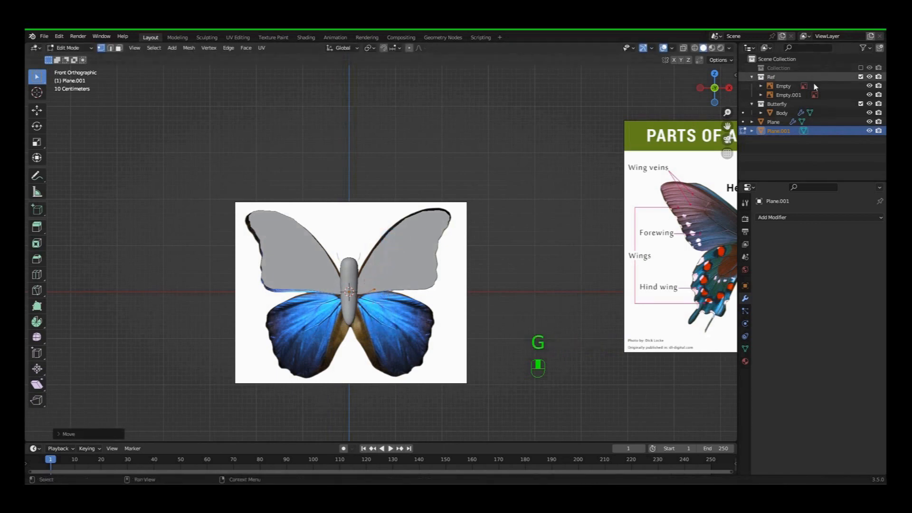
# Step: Rename the forewing plane as Forewing and put it in the Butterfly collection
pyautogui.doubleClick(780, 121)
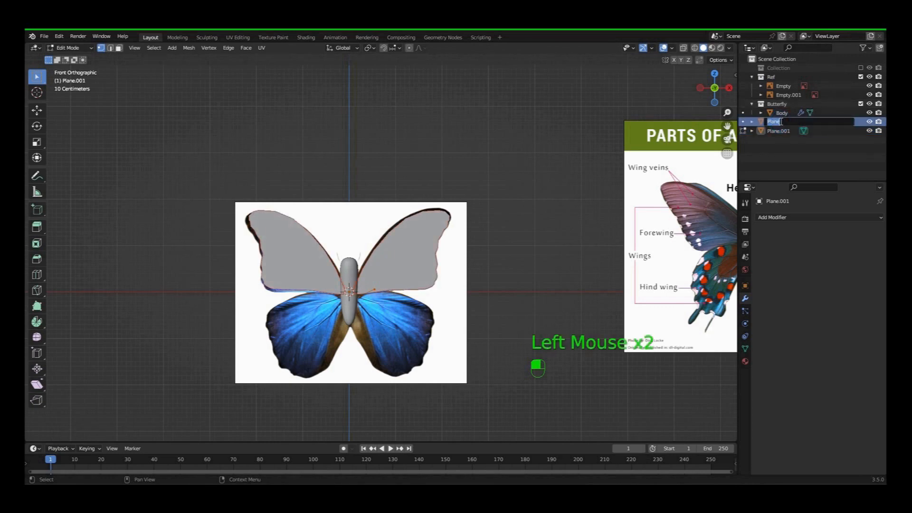
pyautogui.write('Forew')
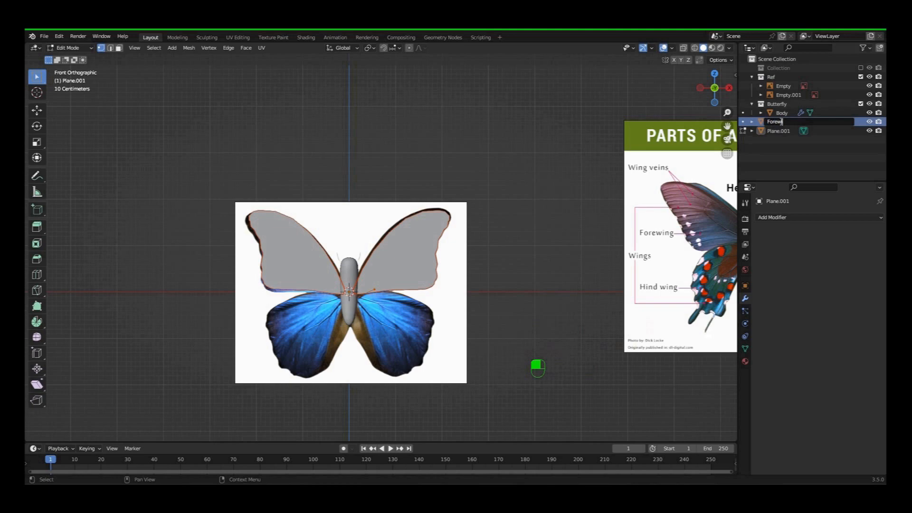
pyautogui.write('ing')
pyautogui.click(780, 118)
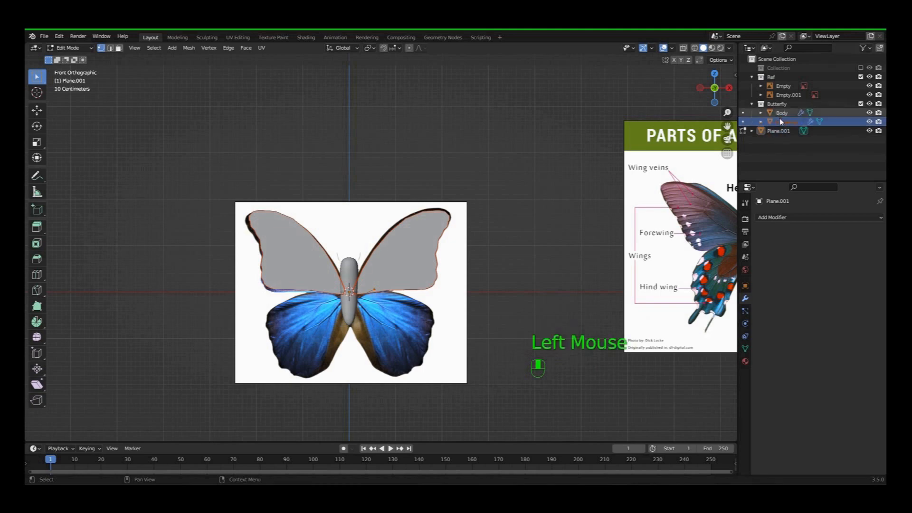
# Step: Rename the new plane as HindWing and put it in the Butterfly collection
pyautogui.doubleClick(778, 131)
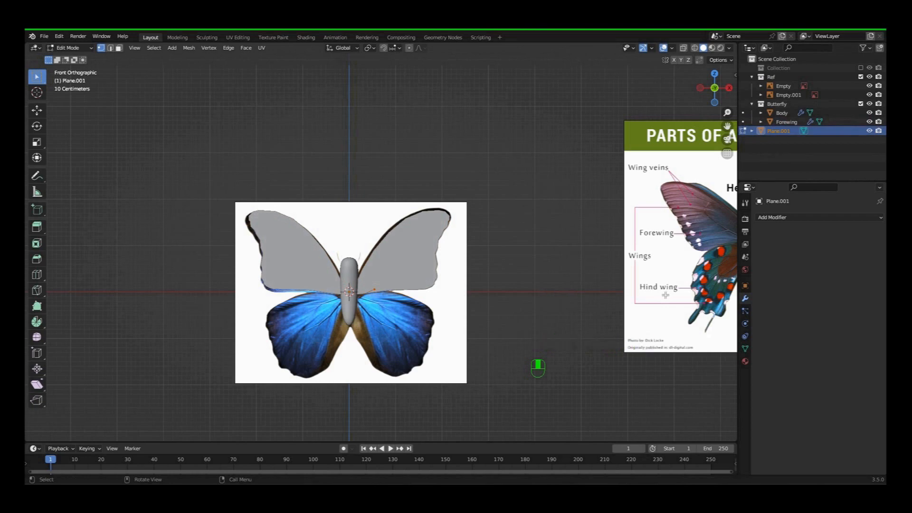
pyautogui.press('F2')
pyautogui.write('HindWing')
pyautogui.press('Return')
# Step: Hide the Body and Forewing objects to expose the hind wing on the reference image
pyautogui.click(869, 113)
pyautogui.click(869, 122)
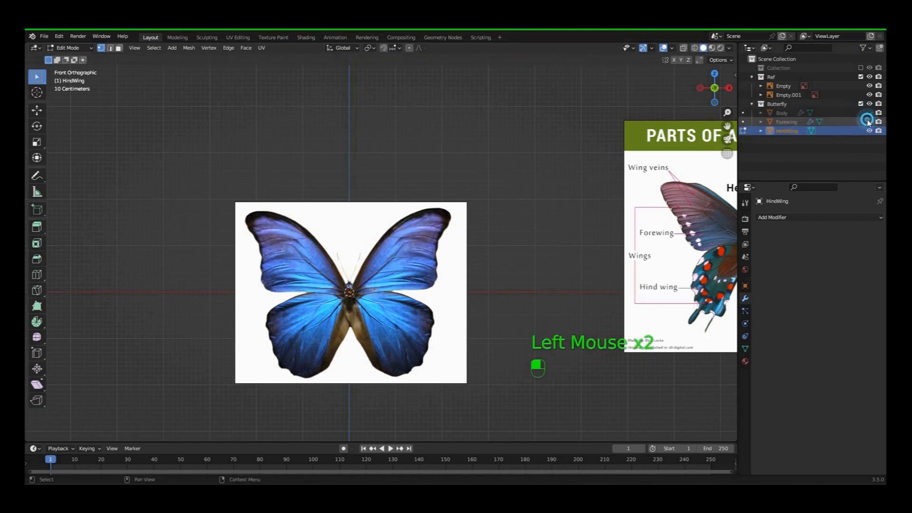
pyautogui.scroll(5, 415, 278)
pyautogui.keyDown('shift'); pyautogui.moveTo(389, 219); pyautogui.dragTo(418, 181, button='middle'); pyautogui.keyUp('shift')
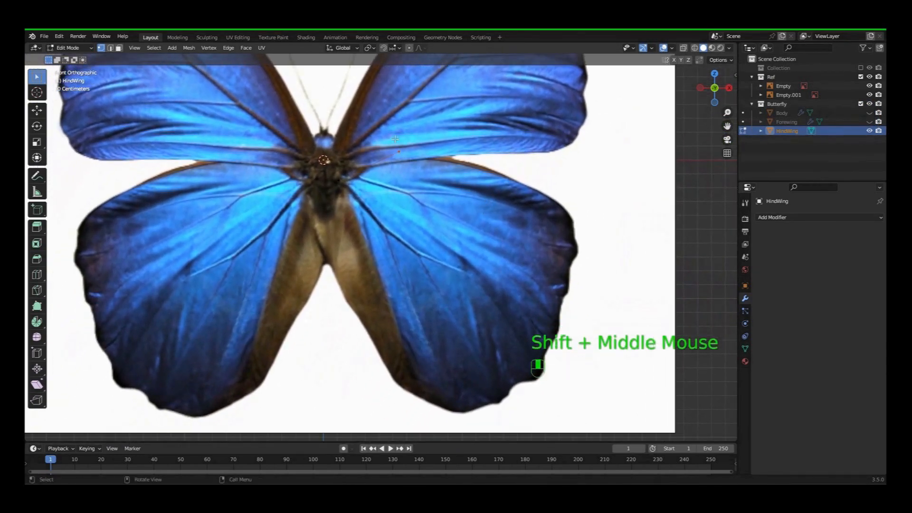
# Step: Move the selected HindWing vertex onto the upper edge of the reference hind wing near its root
pyautogui.press('g')
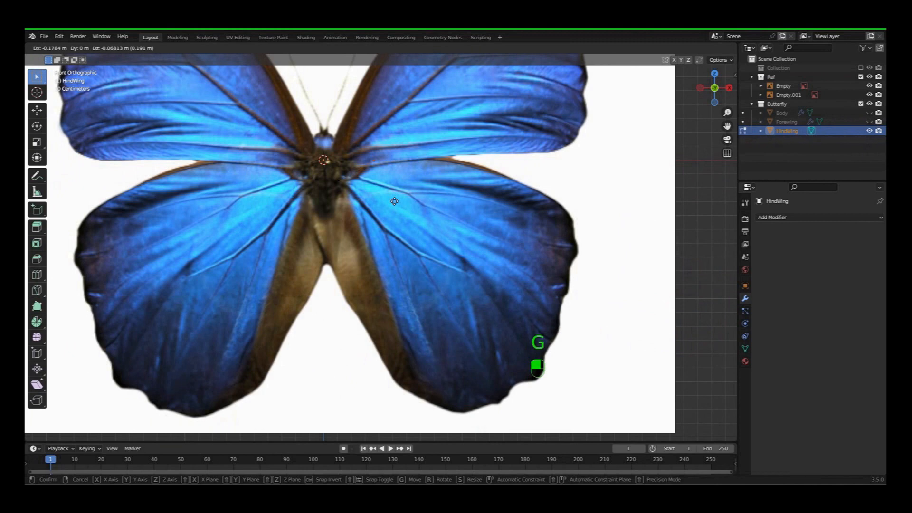
pyautogui.click(394, 201)
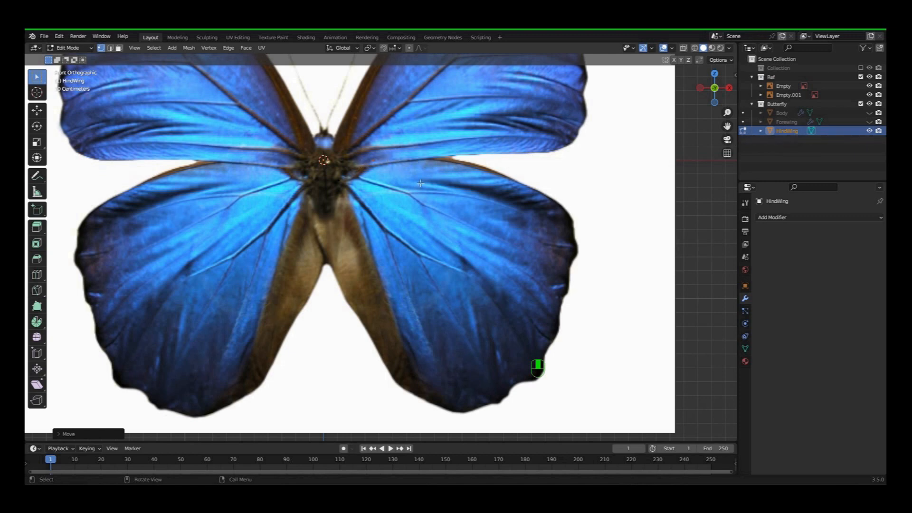
pyautogui.press('KP_1')
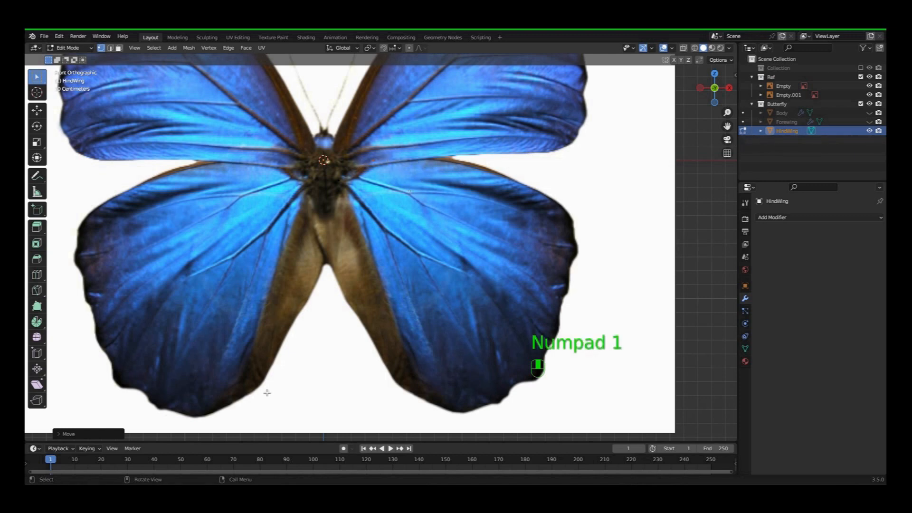
# Step: Extrude HindWing vertices along the reference hind wing's upper, scalloped outer, lower and inner edges, reaching the abdomen tip
pyautogui.press('e')
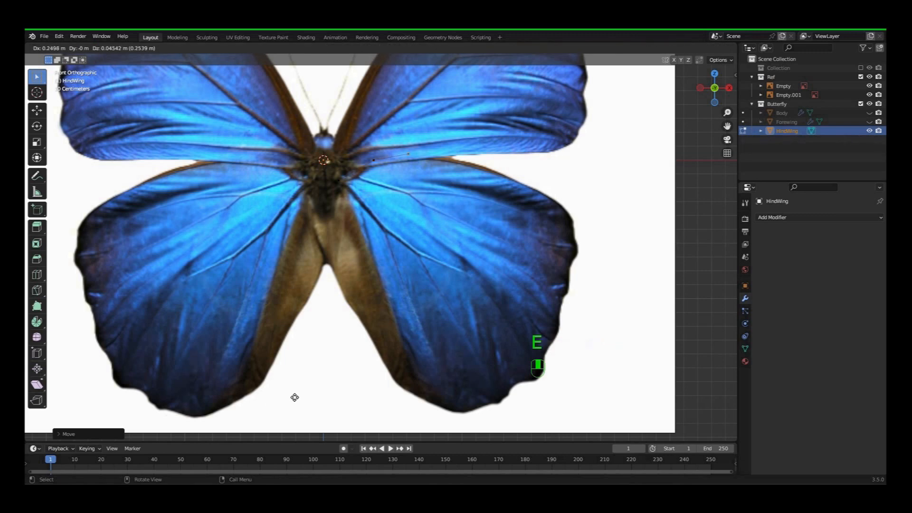
pyautogui.click(293, 397)
pyautogui.press('e')
pyautogui.click(339, 399)
pyautogui.press('e')
pyautogui.click(395, 416)
pyautogui.press('e')
pyautogui.click(429, 433)
pyautogui.press('e')
pyautogui.click(478, 68)
pyautogui.press('e')
pyautogui.click(486, 78)
pyautogui.press('e')
pyautogui.click(489, 84)
pyautogui.press('e')
pyautogui.click(485, 109)
pyautogui.press('e')
pyautogui.click(486, 121)
pyautogui.press('e')
pyautogui.click(483, 141)
pyautogui.press('e')
pyautogui.press('e')
pyautogui.click(478, 155)
pyautogui.press('e')
pyautogui.click(476, 172)
pyautogui.press('e')
pyautogui.click(472, 178)
pyautogui.press('e')
pyautogui.click(466, 216)
pyautogui.press('e')
pyautogui.click(457, 230)
pyautogui.press('e')
pyautogui.click(453, 246)
pyautogui.press('e')
pyautogui.click(445, 264)
pyautogui.press('e')
pyautogui.click(424, 269)
pyautogui.click(406, 281)
pyautogui.press('e')
pyautogui.click(395, 290)
pyautogui.press('e')
pyautogui.click(357, 301)
pyautogui.press('e')
pyautogui.click(308, 280)
pyautogui.press('e')
pyautogui.click(295, 272)
pyautogui.press('e')
pyautogui.click(262, 222)
pyautogui.press('e')
pyautogui.click(232, 179)
pyautogui.press('e')
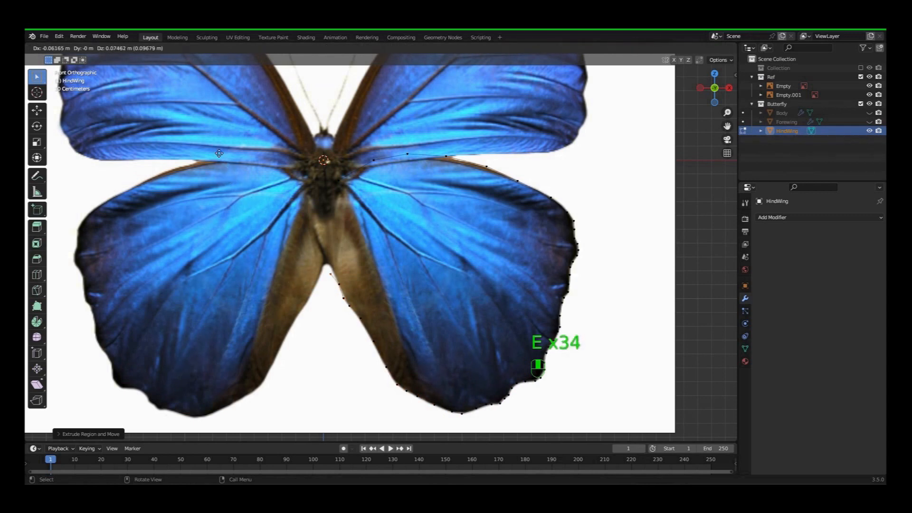
# Step: Extrude the outline's remaining vertices up over the abdomen to the thorax, just below the starting vertex
pyautogui.press('e')
pyautogui.click(209, 120)
pyautogui.press('e')
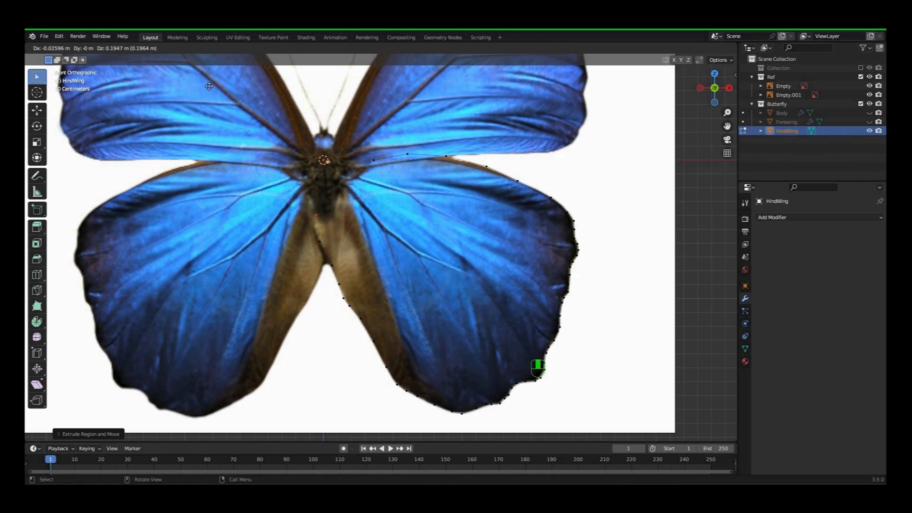
pyautogui.click(218, 85)
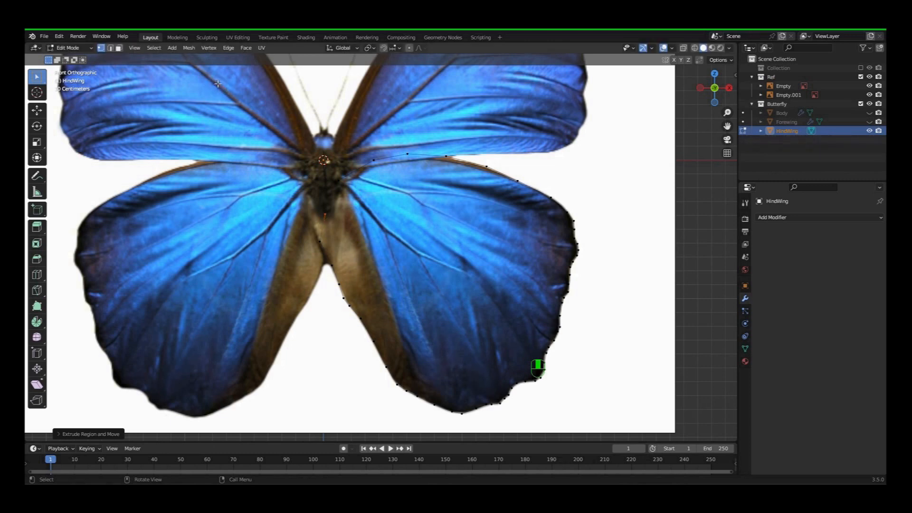
pyautogui.press('e')
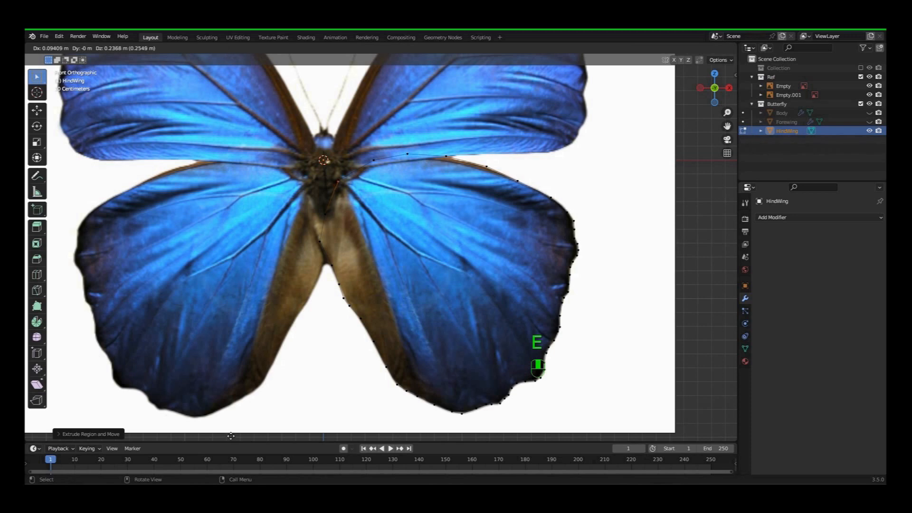
pyautogui.click(231, 436)
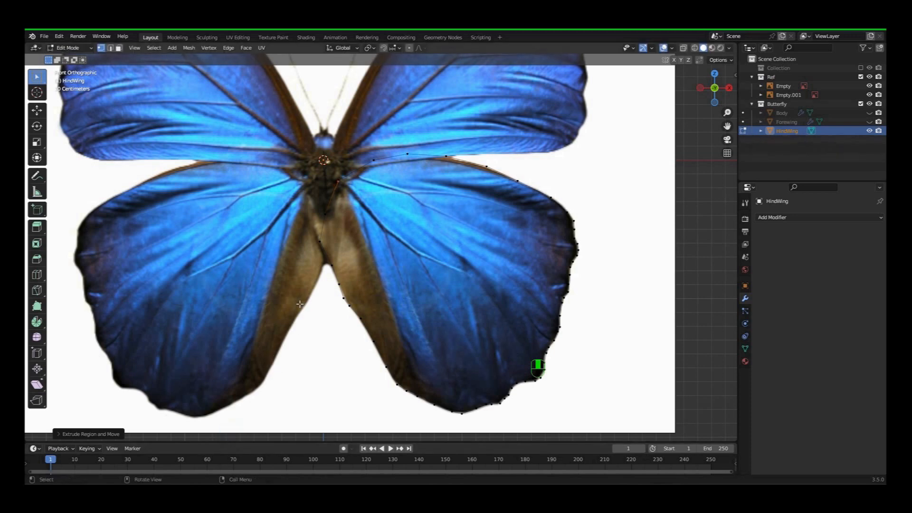
# Step: Move the outline vertex beside the abdomen inward, closer to the body's centre line
pyautogui.click(302, 229)
pyautogui.press('g')
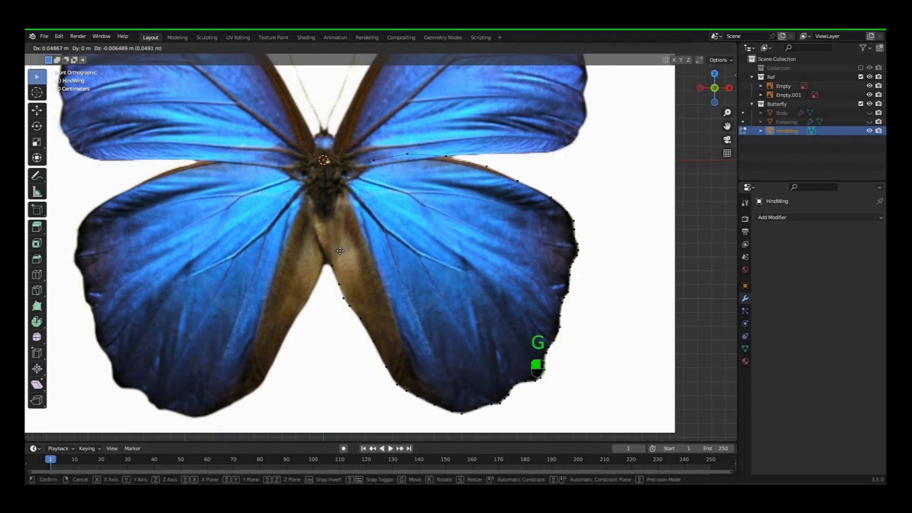
pyautogui.click(340, 251)
# Step: Merge the outline selection near the wing root at its center and fill the whole hind wing outline with a face
pyautogui.click(334, 180)
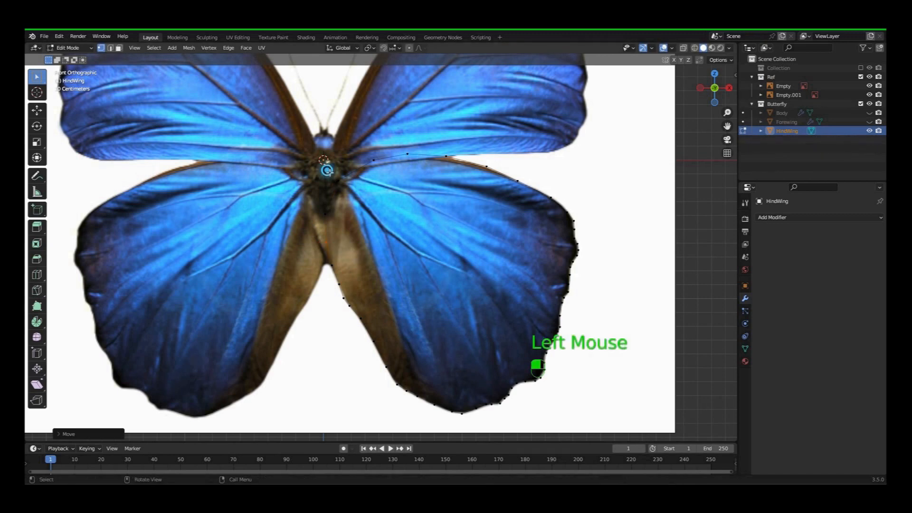
pyautogui.press('n')
pyautogui.press('n')
pyautogui.press('m')
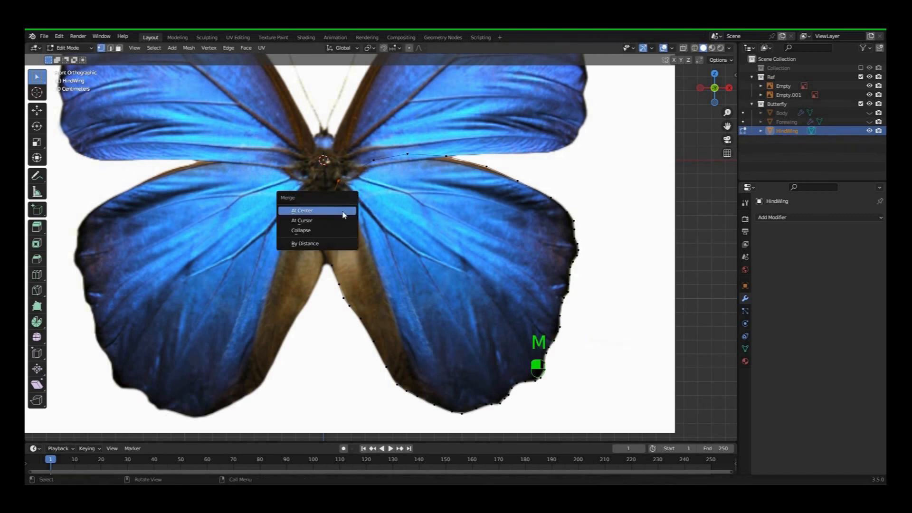
pyautogui.click(331, 211)
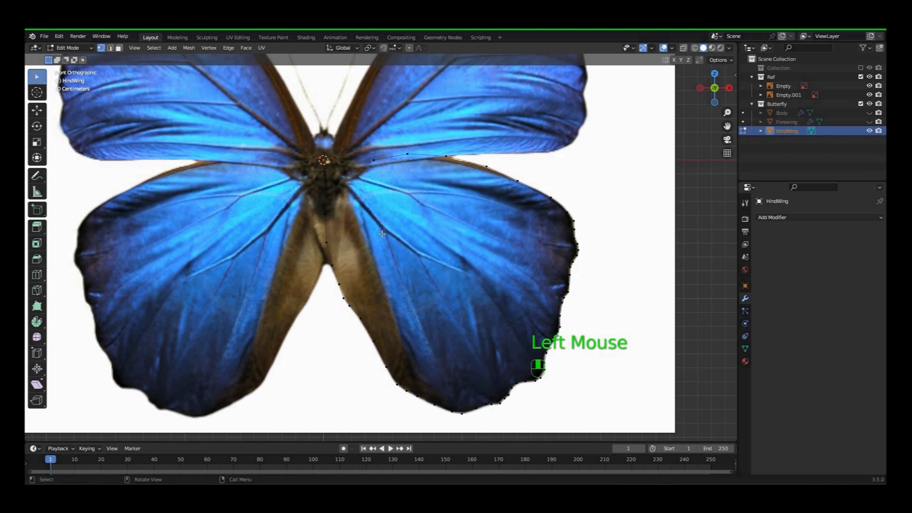
pyautogui.press('a')
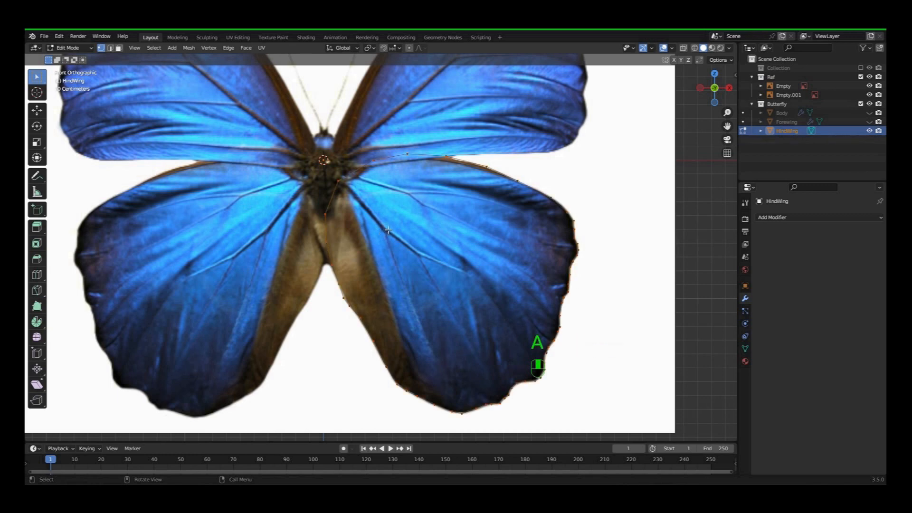
pyautogui.press('f')
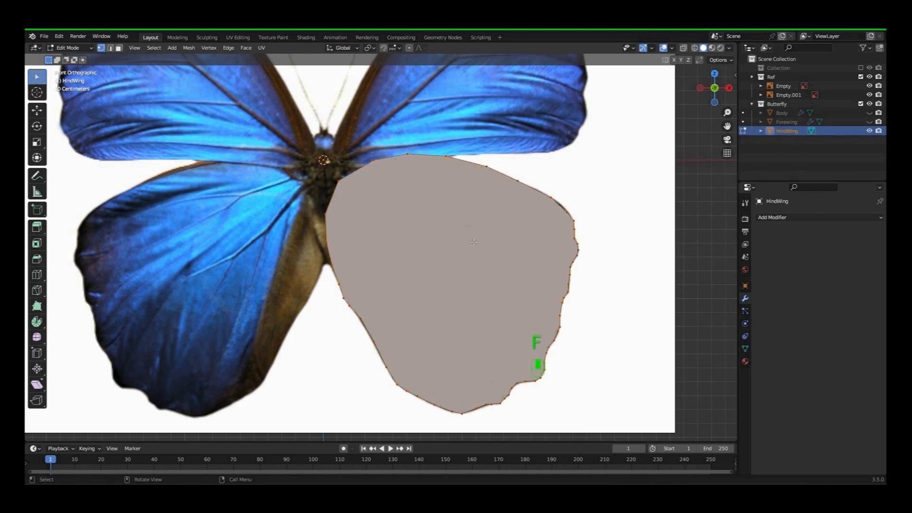
# Step: Unhide the Forewing and Body objects
pyautogui.scroll(-1, 599, 261)
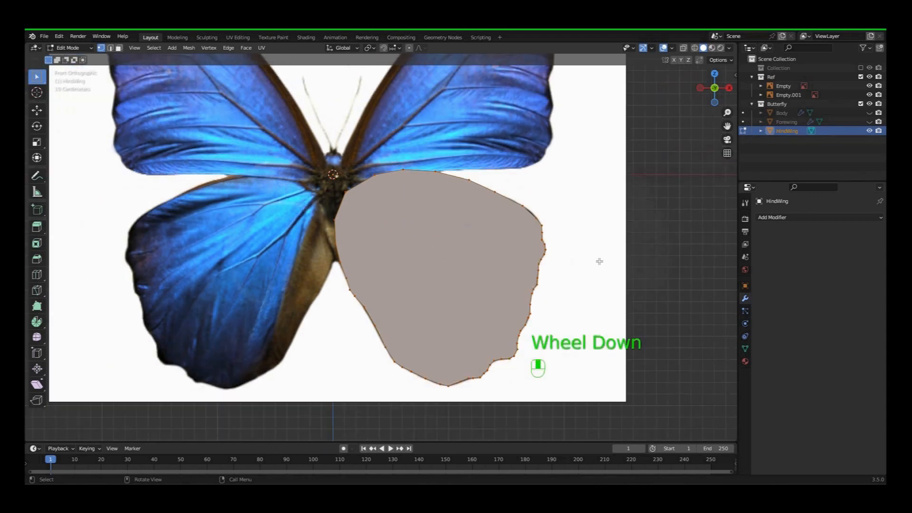
pyautogui.moveTo(587, 296); pyautogui.dragTo(705, 218, button='middle')
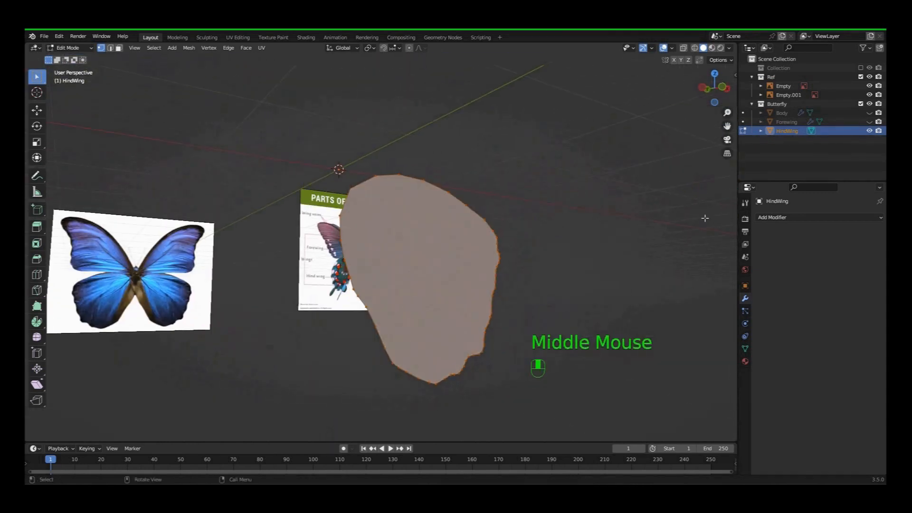
pyautogui.click(870, 122)
pyautogui.click(869, 112)
# Step: Thicken the hind wing by extruding its face along normals with an offset of 0.0707 m
pyautogui.scroll(-1, 665, 224)
pyautogui.moveTo(666, 224); pyautogui.dragTo(530, 243, button='middle')
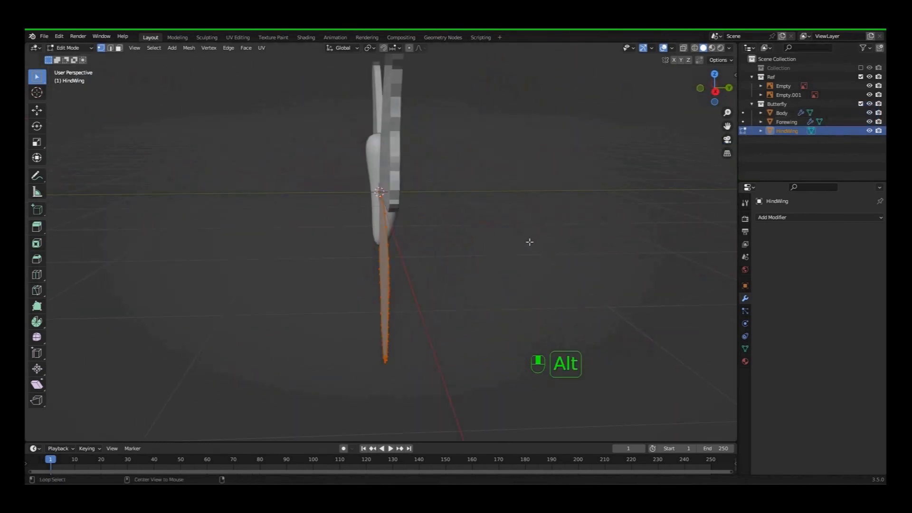
pyautogui.hotkey('alt', 'e')
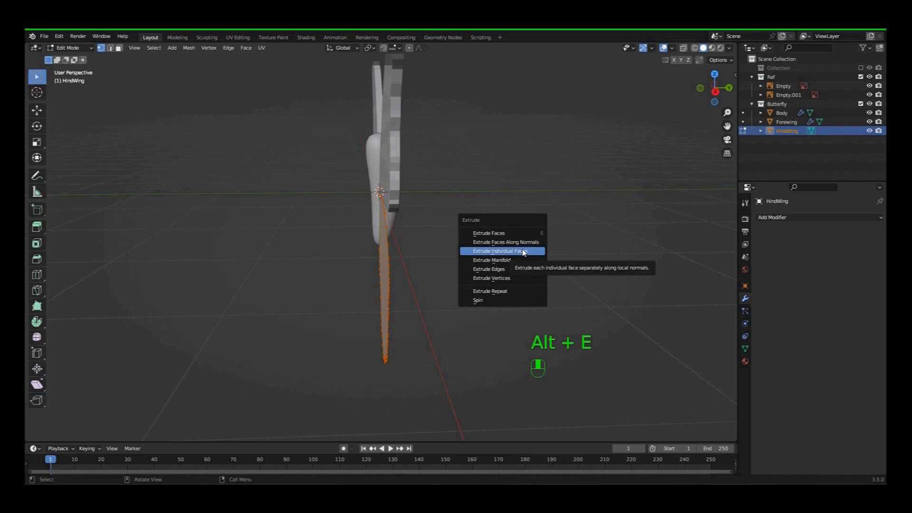
pyautogui.click(523, 242)
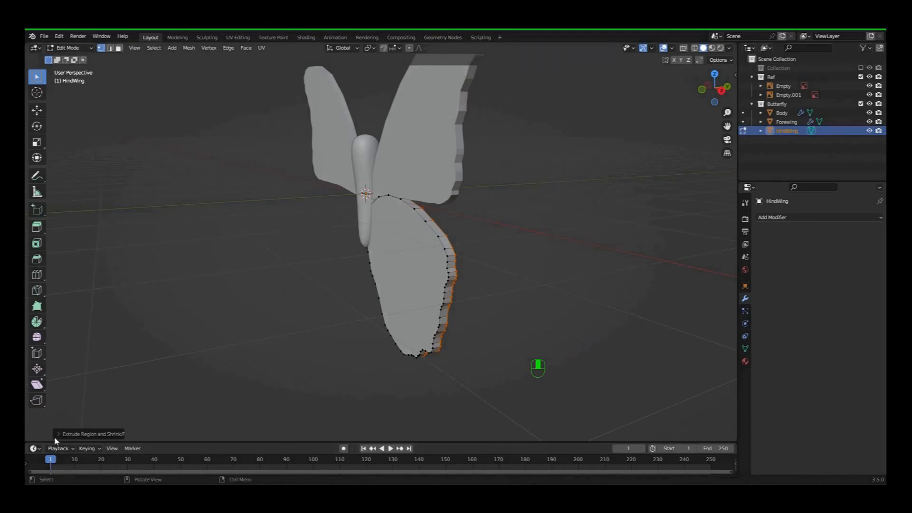
pyautogui.click(58, 444)
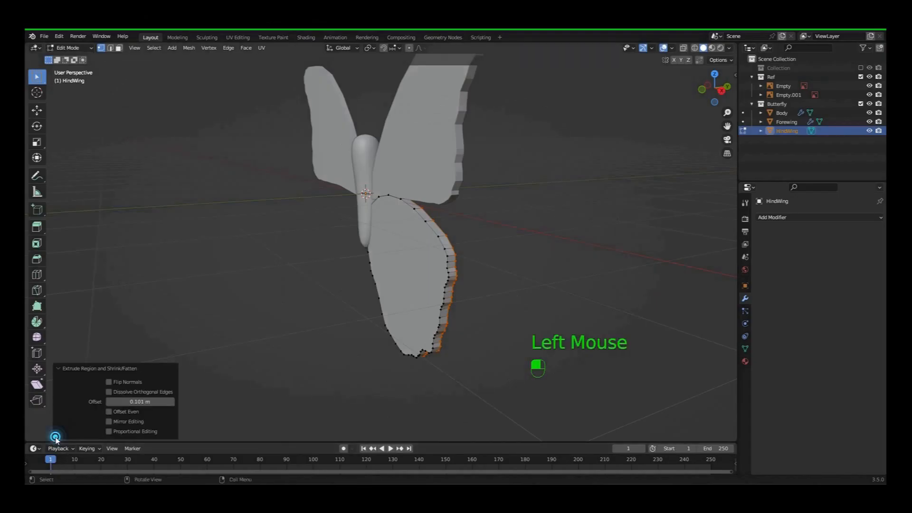
pyautogui.moveTo(134, 404); pyautogui.dragTo(118, 404)
pyautogui.moveTo(279, 402); pyautogui.dragTo(365, 366, button='middle')
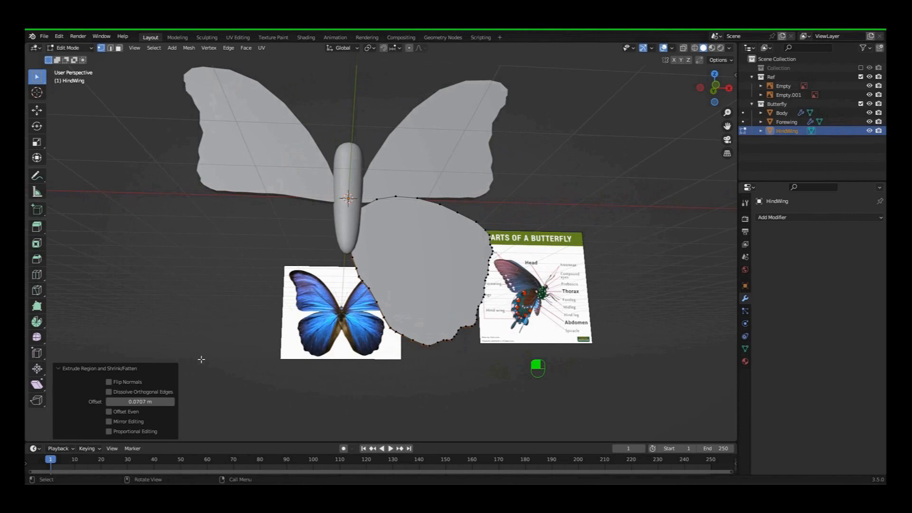
# Step: Return to Object Mode and add a Mirror modifier on the X axis to HindWing
pyautogui.press('Tab')
pyautogui.moveTo(313, 319); pyautogui.dragTo(327, 336, button='middle')
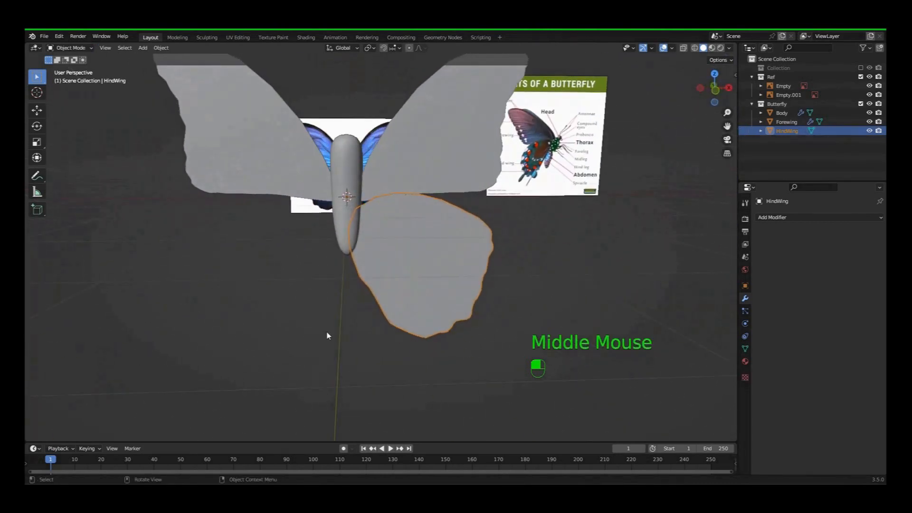
pyautogui.click(778, 219)
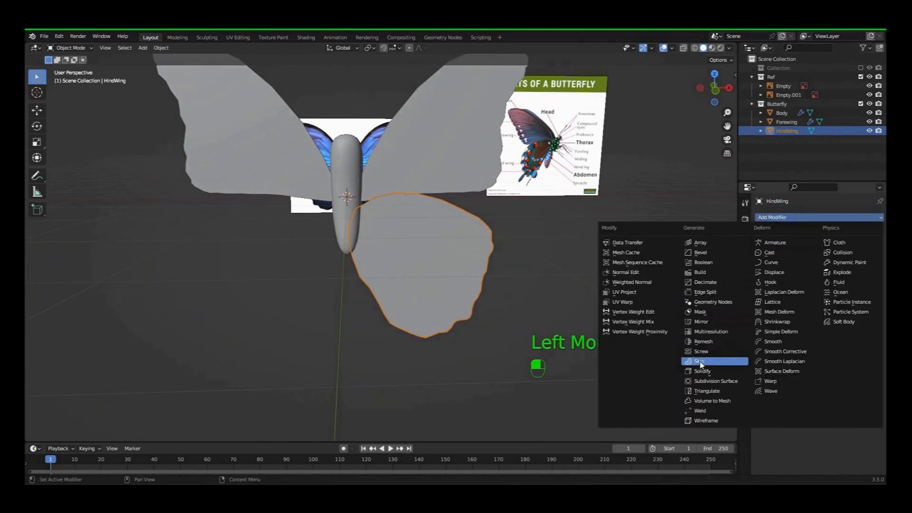
pyautogui.click(702, 321)
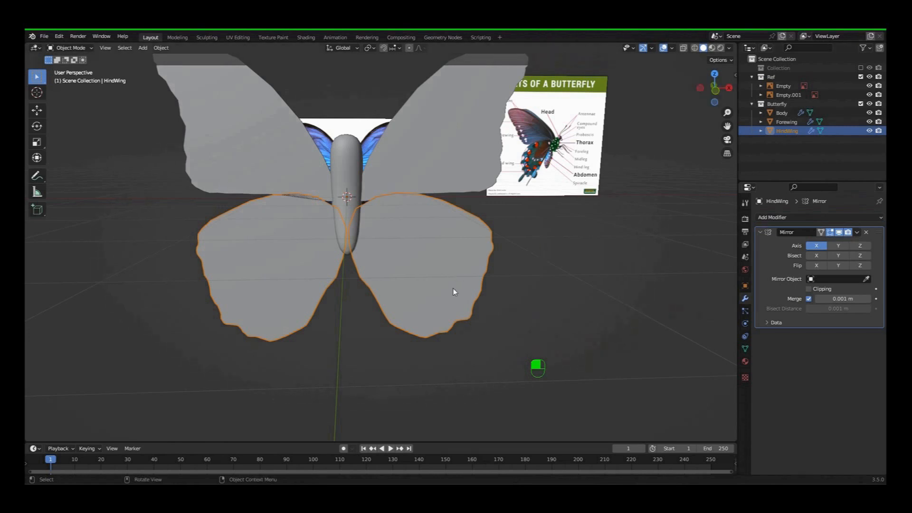
# Step: Check the face orientation of the wings and body with the Face Orientation overlay, and switch the overlay off again
pyautogui.press('KP_1')
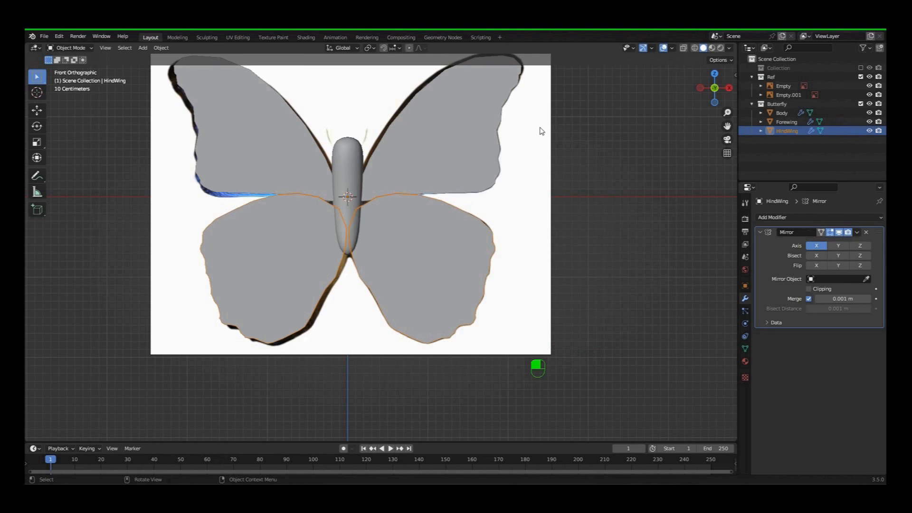
pyautogui.click(672, 48)
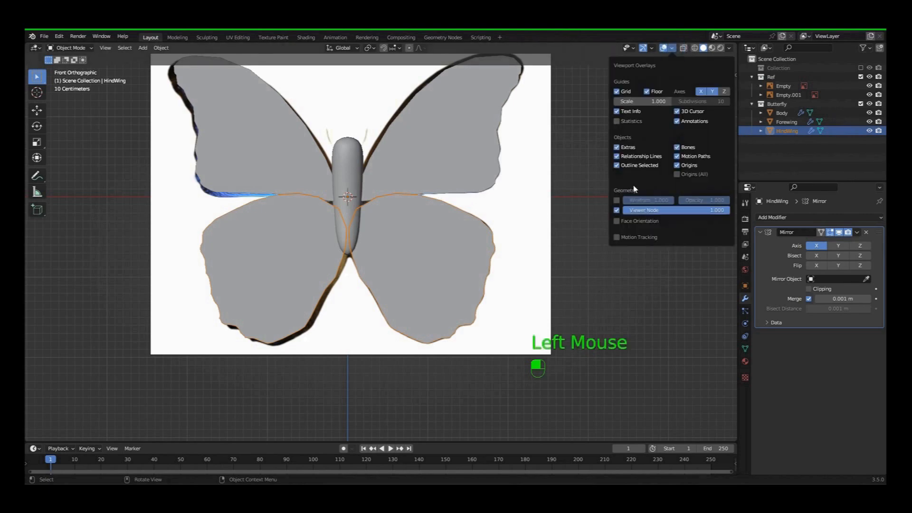
pyautogui.click(617, 221)
pyautogui.moveTo(573, 265); pyautogui.dragTo(361, 295, button='middle')
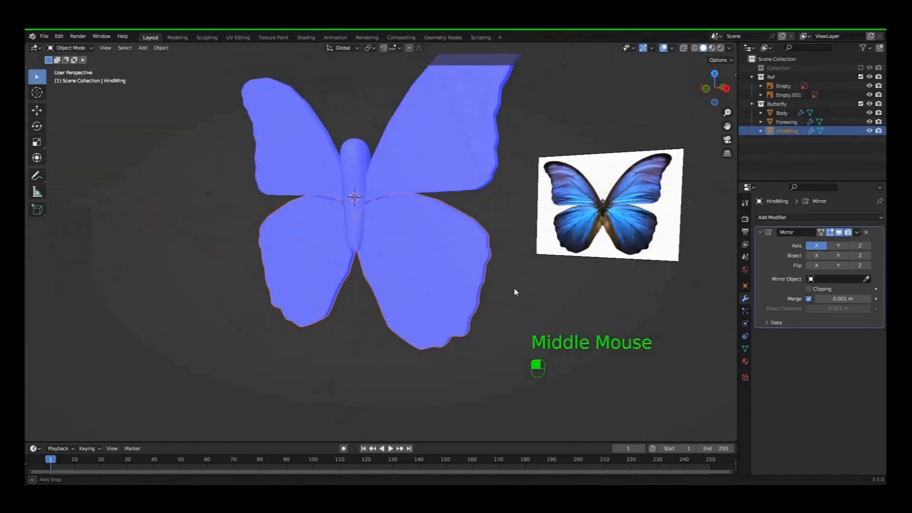
pyautogui.click(673, 49)
pyautogui.click(617, 220)
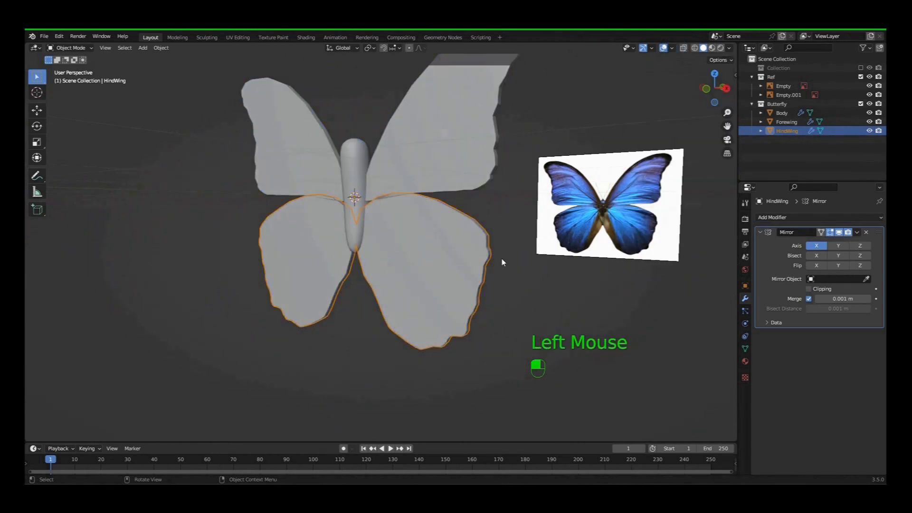
# Step: Examine the assembled body, forewings and hind wings in perspective and against the reference image in front view
pyautogui.moveTo(531, 287)
pyautogui.mouseDown(button='middle')
pyautogui.moveTo(477, 300)
pyautogui.moveTo(534, 297)
pyautogui.mouseUp(button='middle')
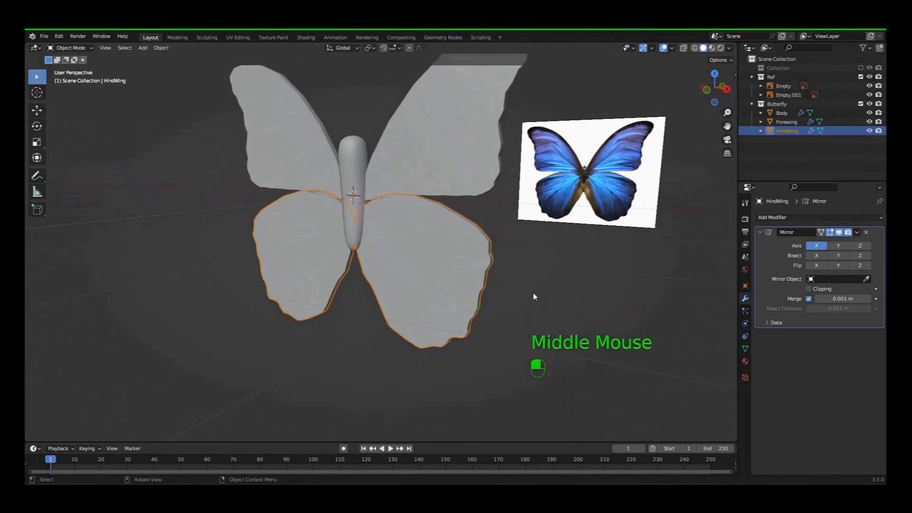
pyautogui.scroll(2, 554, 304)
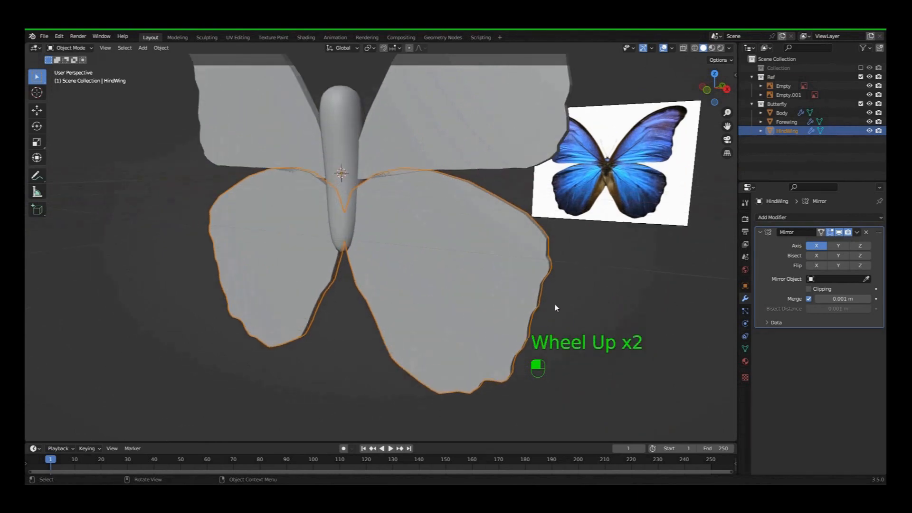
pyautogui.scroll(-1, 544, 301)
pyautogui.press('KP_1')
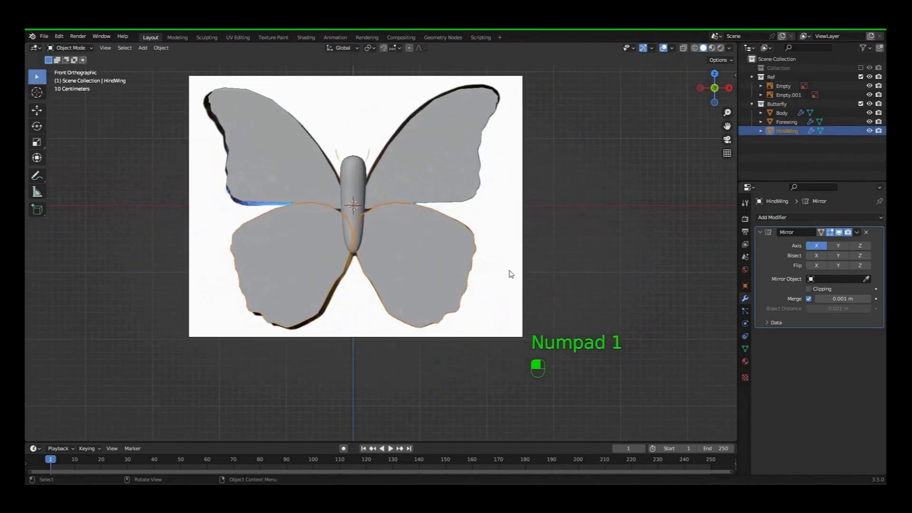
pyautogui.moveTo(529, 259); pyautogui.dragTo(556, 232, button='middle')
pyautogui.scroll(2, 556, 228)
pyautogui.scroll(-3, 481, 278)
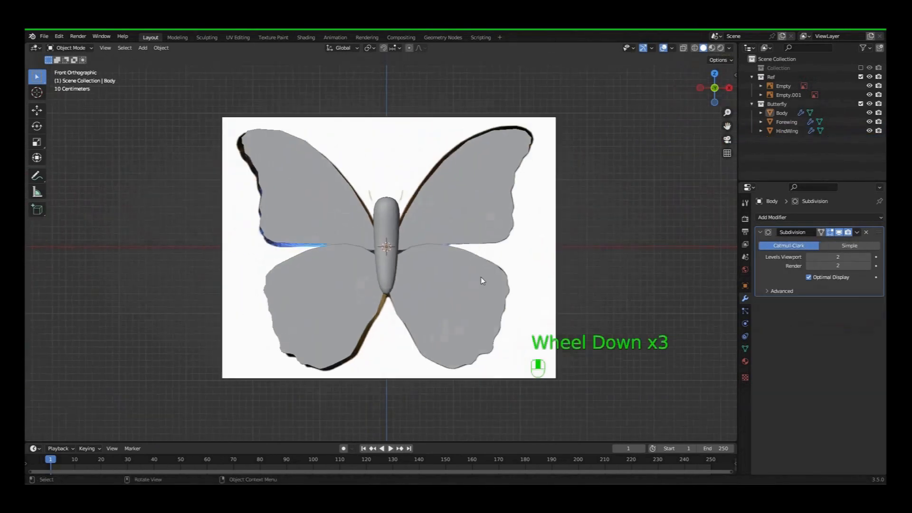
pyautogui.moveTo(481, 277)
pyautogui.mouseDown(button='middle')
pyautogui.moveTo(440, 284)
pyautogui.moveTo(489, 271)
pyautogui.mouseUp(button='middle')
pyautogui.scroll(4, 544, 252)
pyautogui.scroll(-3, 545, 252)
# Step: Place the 3D cursor on the upper end of the Body and add a cylinder with 8 vertices there
pyautogui.moveTo(577, 249); pyautogui.dragTo(605, 249, button='middle')
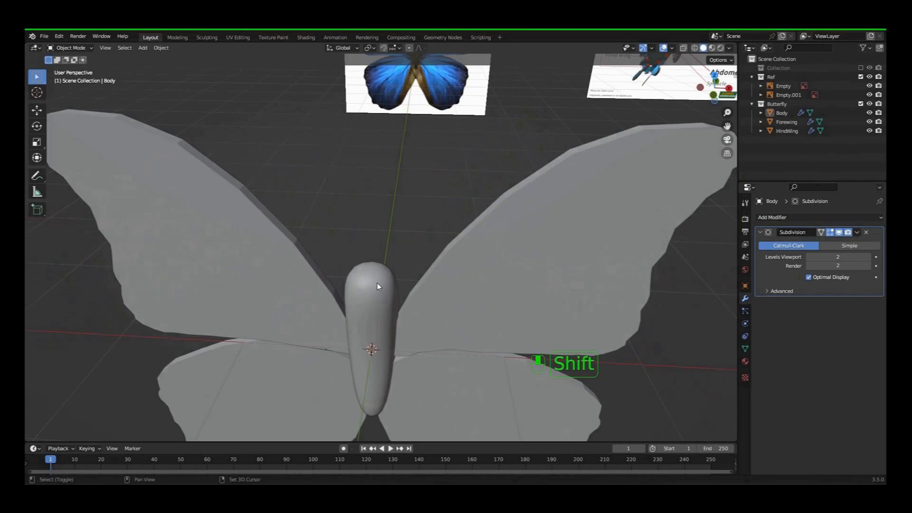
pyautogui.keyDown('shift'); pyautogui.rightClick(377, 284); pyautogui.keyUp('shift')
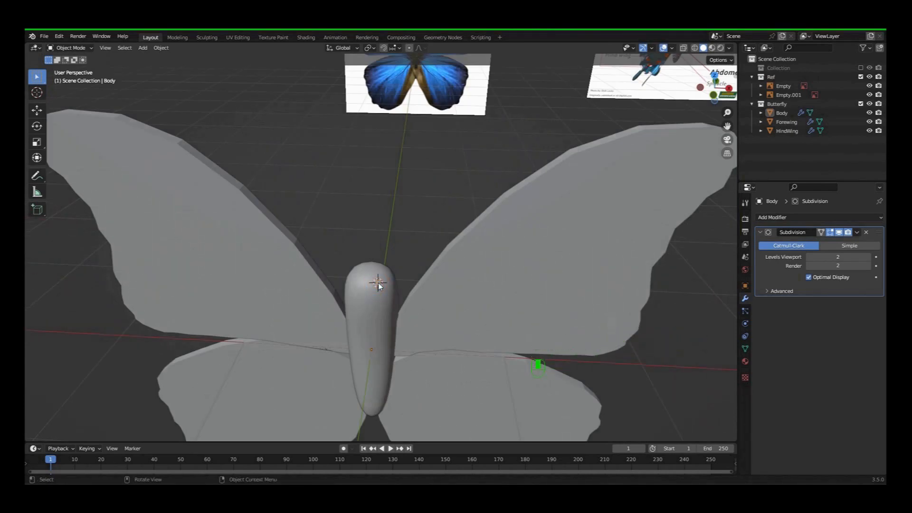
pyautogui.hotkey('shift', 'a')
pyautogui.moveTo(380, 285)
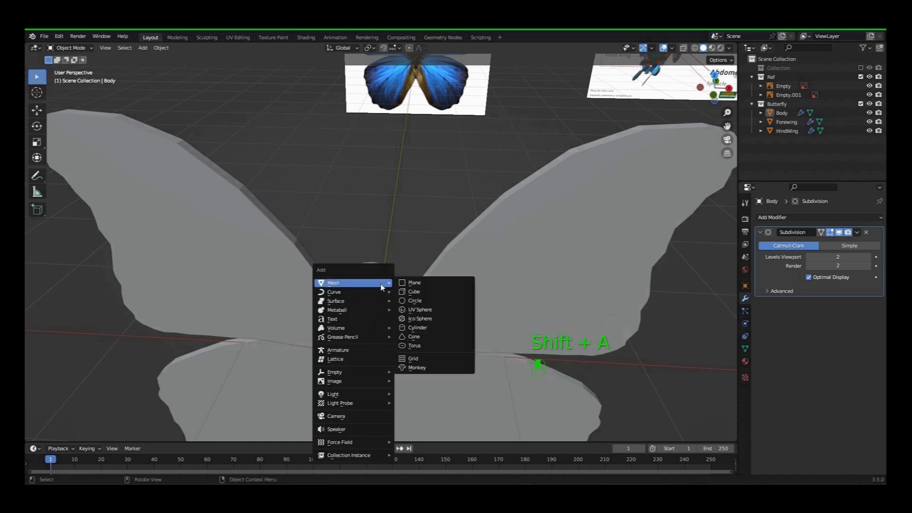
pyautogui.click(422, 328)
pyautogui.click(134, 327)
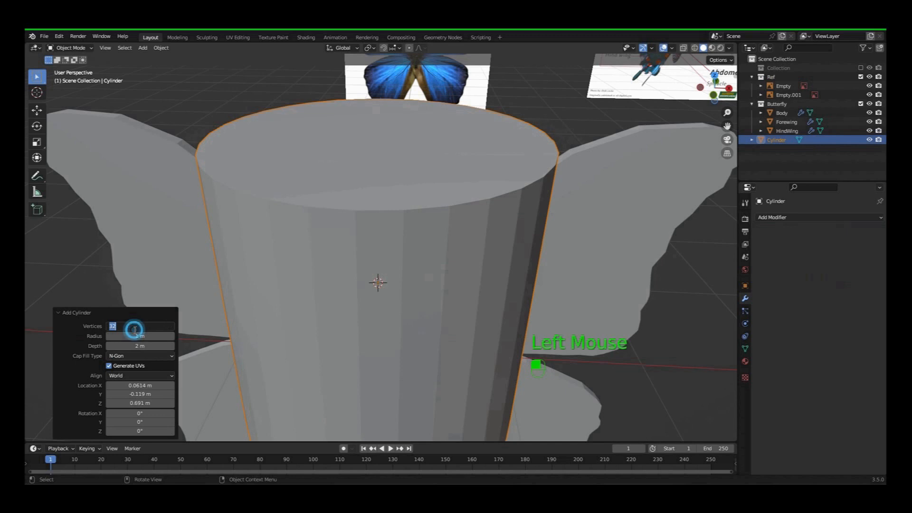
pyautogui.write('8')
pyautogui.press('Return')
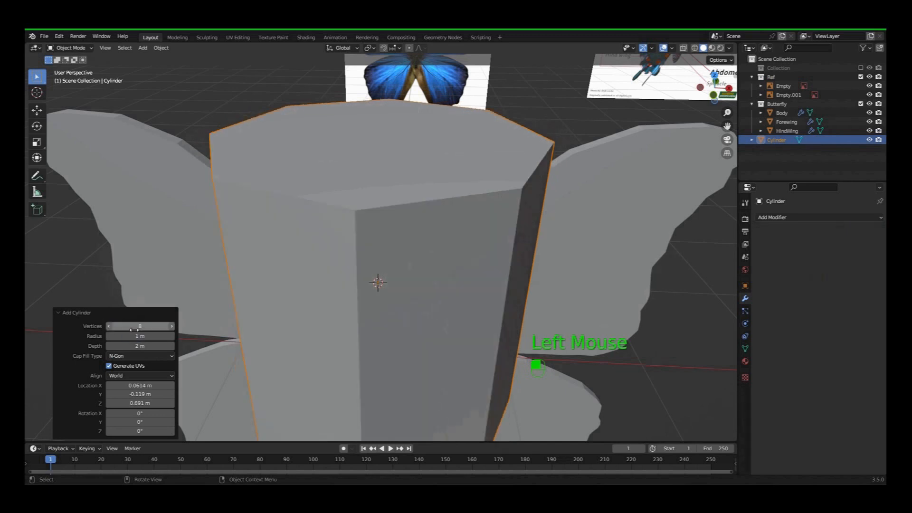
# Step: Set the new cylinder to 16 vertices and scale it down to about 0.066
pyautogui.press('KP_Enter')
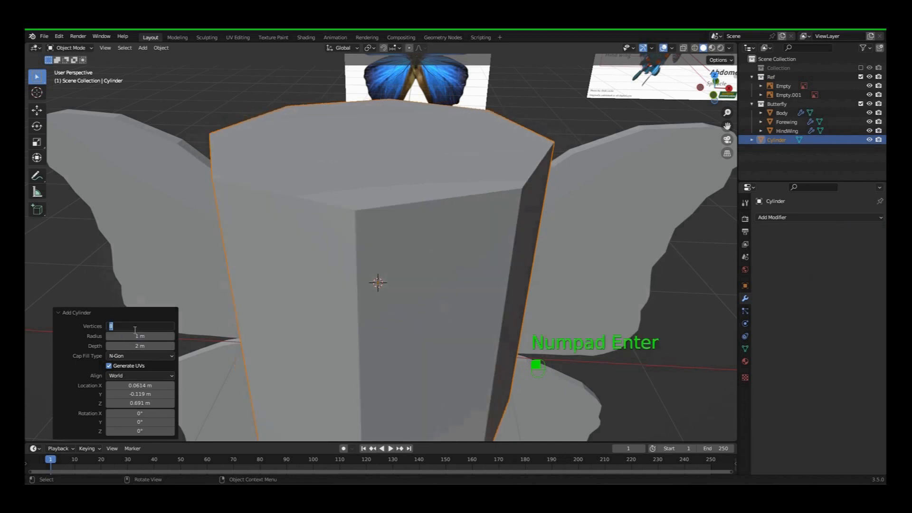
pyautogui.press('KP_Enter')
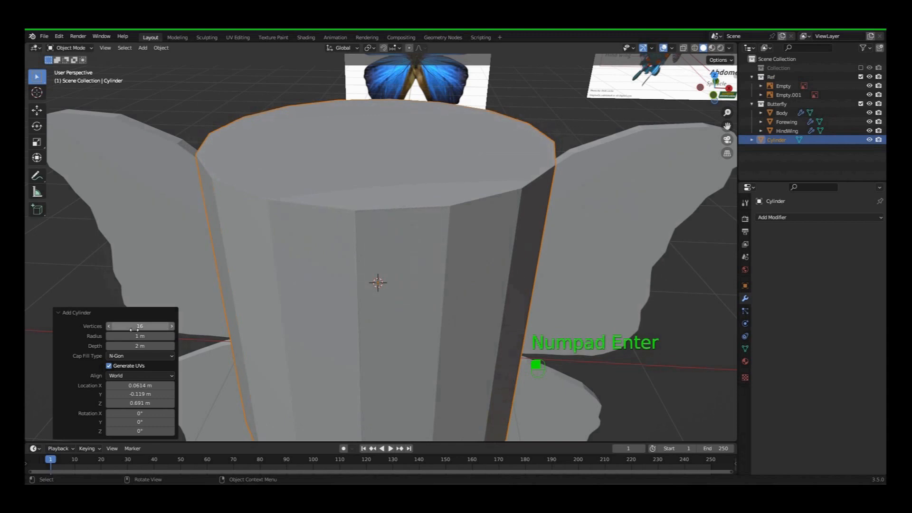
pyautogui.scroll(-3, 134, 330)
pyautogui.click(305, 288)
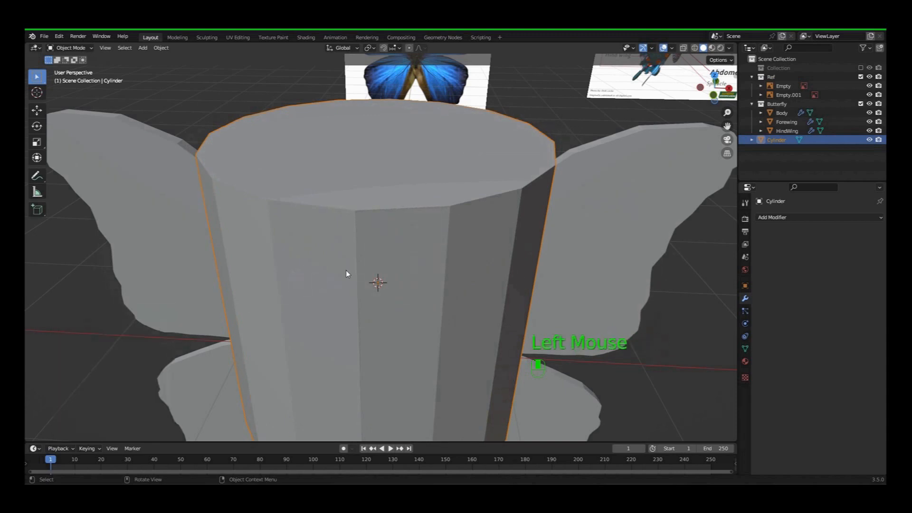
pyautogui.scroll(-3, 351, 273)
pyautogui.press('s')
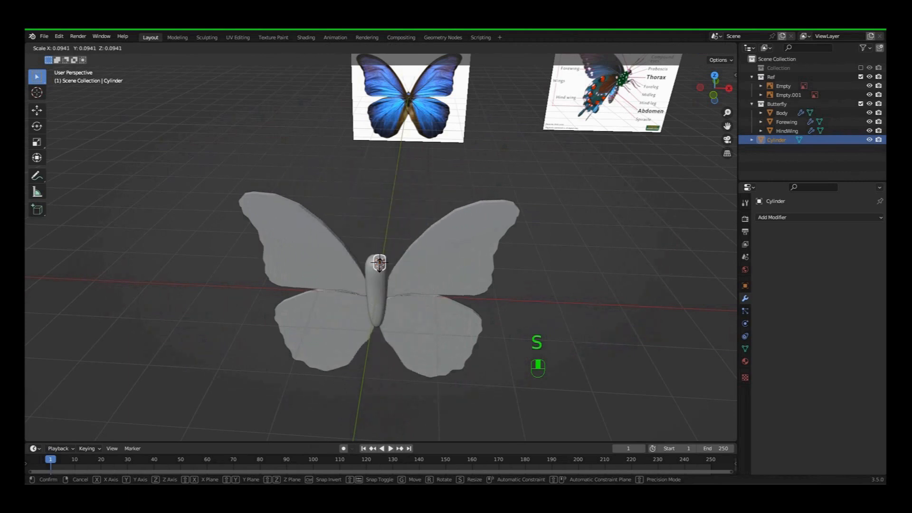
pyautogui.click(377, 265)
# Step: Scale the small cylinder by about 0.515 and move it partly into the upper end of the Body as an antenna base
pyautogui.moveTo(376, 265); pyautogui.dragTo(329, 297, button='middle')
pyautogui.scroll(3, 343, 295)
pyautogui.scroll(2, 343, 298)
pyautogui.press('KP_Decimal')
pyautogui.press('s')
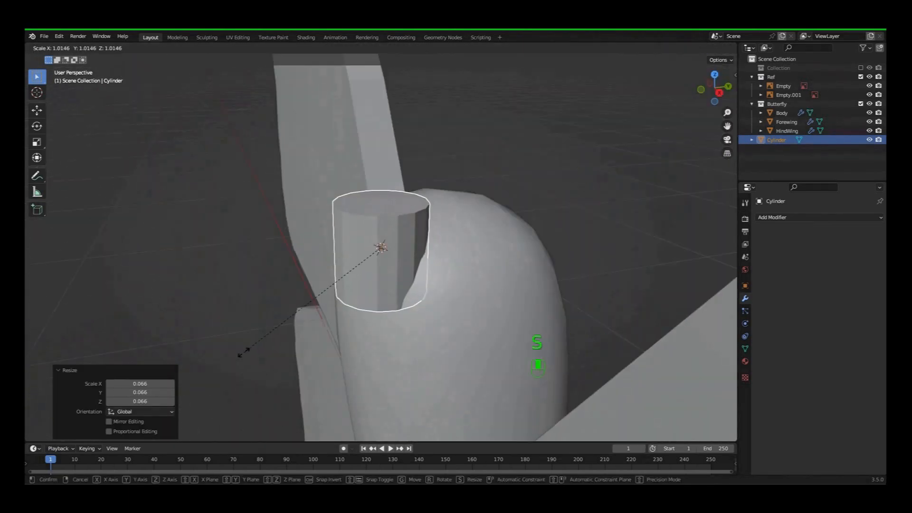
pyautogui.click(322, 312)
pyautogui.press('g')
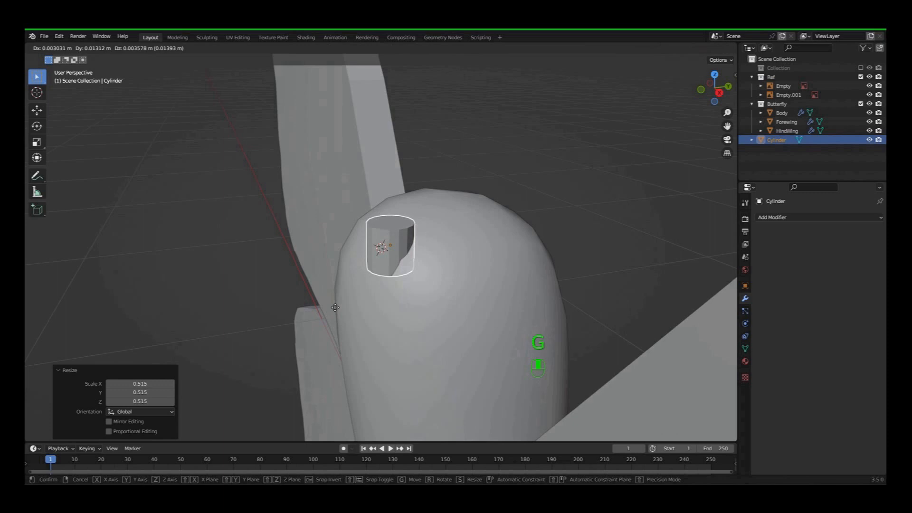
pyautogui.click(362, 299)
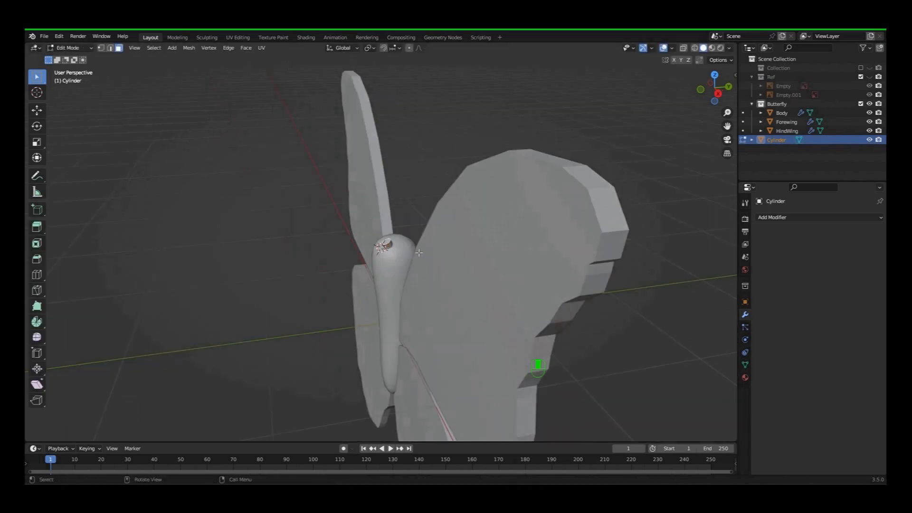
pyautogui.press('e')
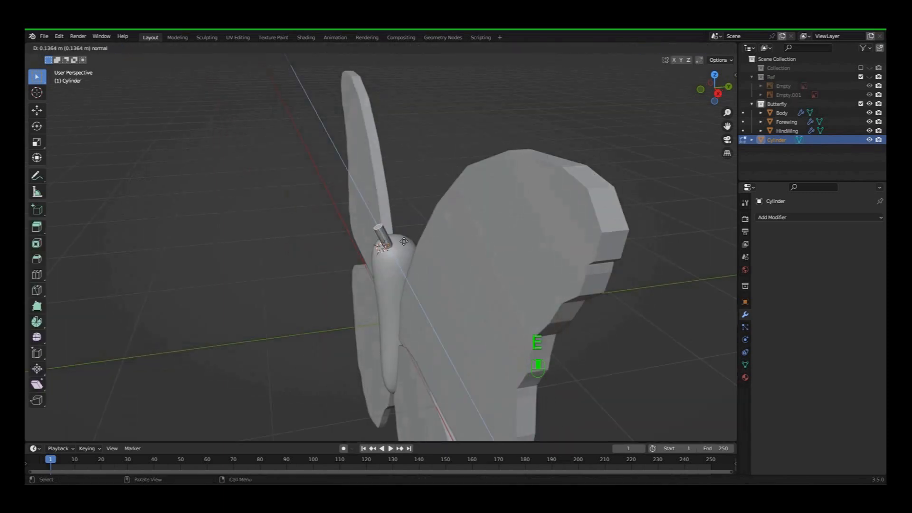
pyautogui.click(401, 240)
pyautogui.press('r')
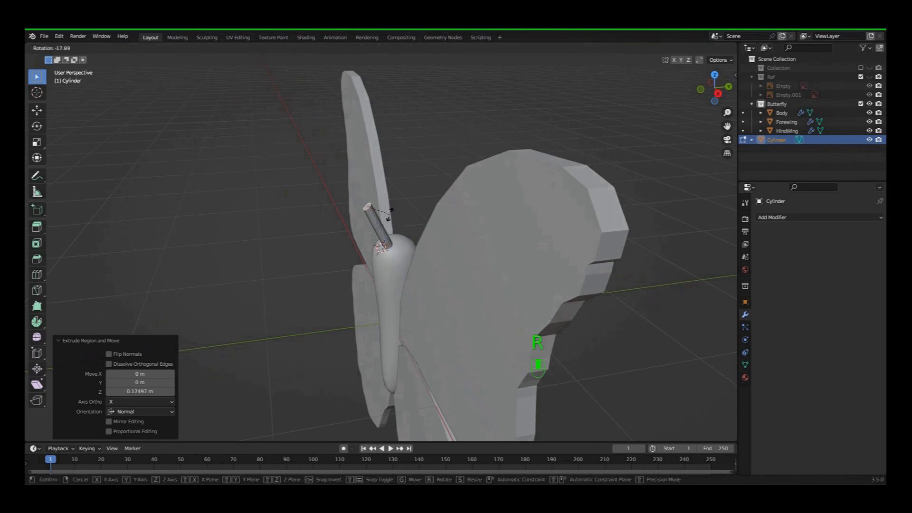
pyautogui.click(392, 212)
pyautogui.press('e')
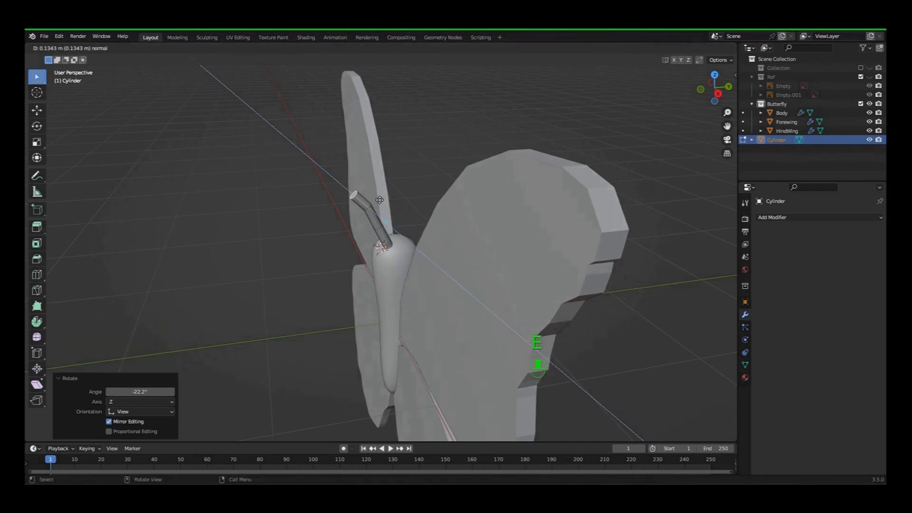
pyautogui.rightClick(379, 199)
pyautogui.hotkey('ctrl', 'z')
pyautogui.hotkey('ctrl', 'z')
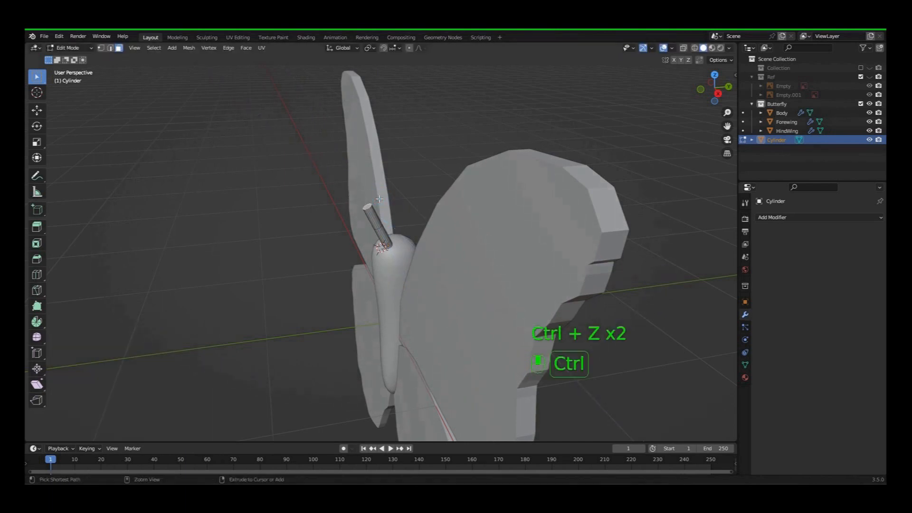
# Step: Rotate the antenna's end face about 10.3° on X, extrude it about 0.108 m, and rotate the new end about -16.8° on X
pyautogui.press('r')
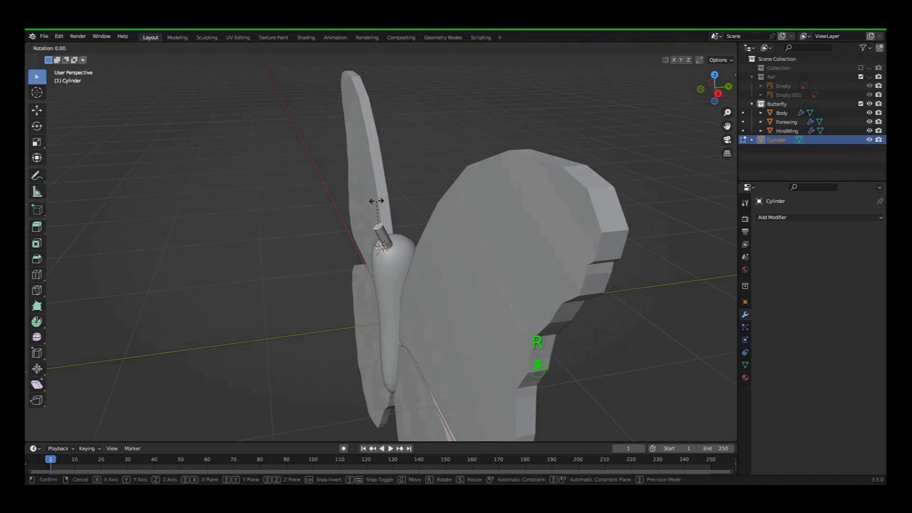
pyautogui.press('x')
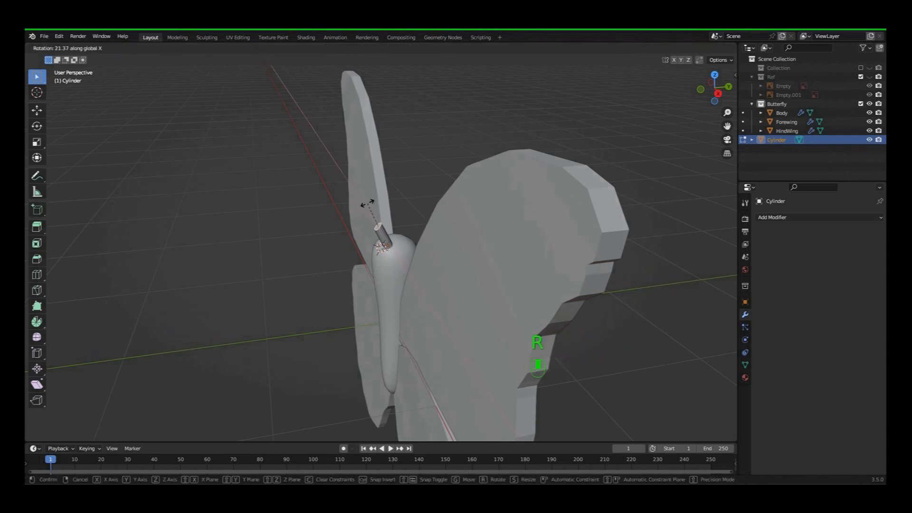
pyautogui.click(371, 202)
pyautogui.press('e')
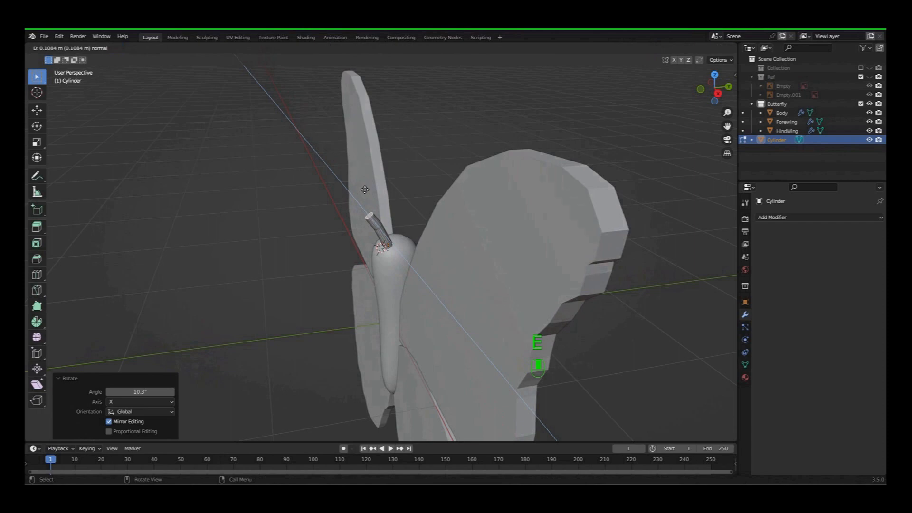
pyautogui.click(365, 190)
pyautogui.press('r')
pyautogui.press('x')
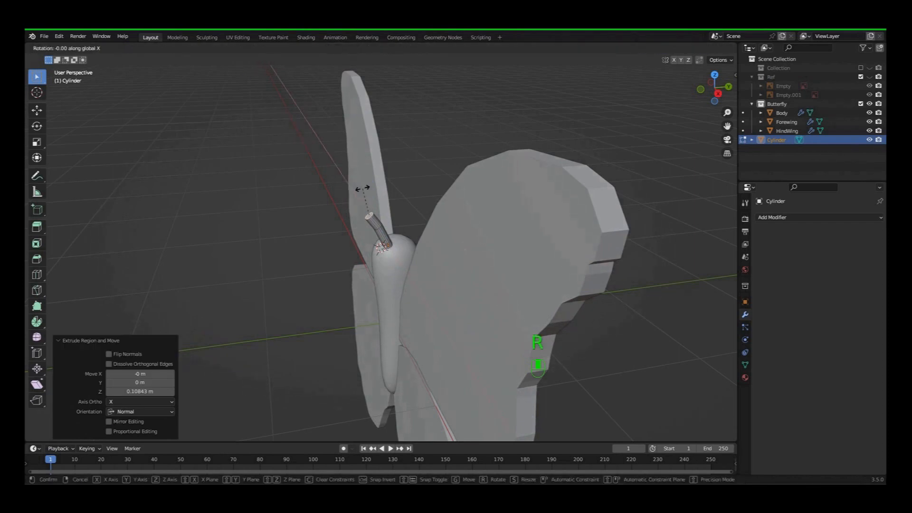
pyautogui.click(367, 185)
# Step: Continue the antenna with two more extrusions, the second about 0.118 m, rotating the end face on X after each to curve it
pyautogui.press('e')
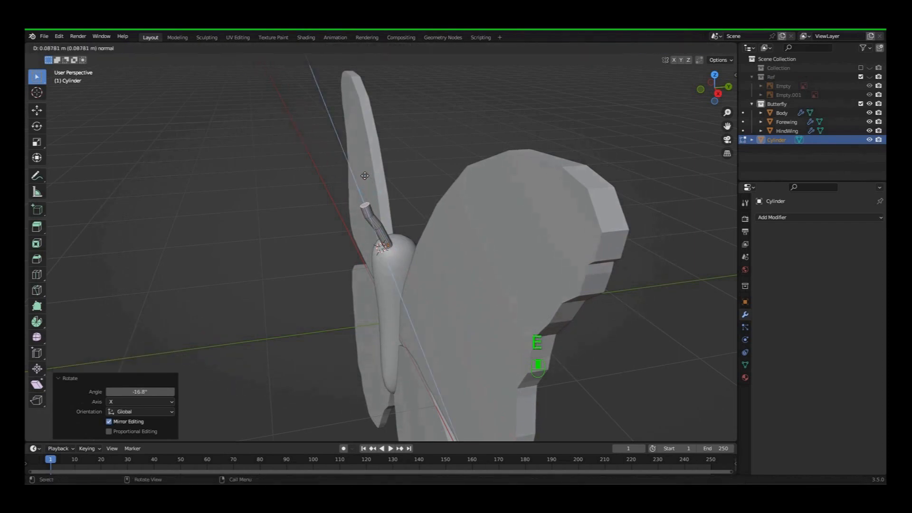
pyautogui.click(361, 166)
pyautogui.press('r')
pyautogui.press('x')
pyautogui.click(365, 171)
pyautogui.press('e')
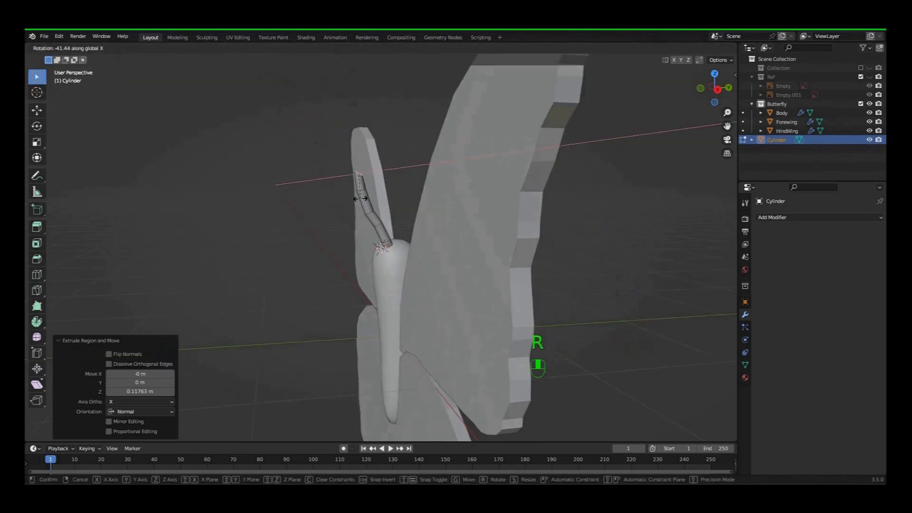
pyautogui.click(365, 198)
# Step: Extrude the antenna end about 0.205 m, rotate it on X, and extrude a final segment about 0.08 m
pyautogui.press('e')
pyautogui.click(393, 177)
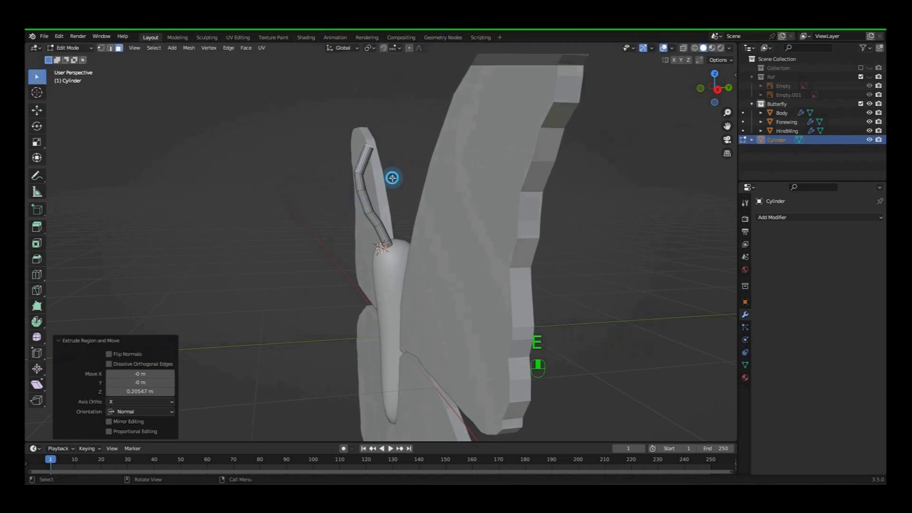
pyautogui.press('r')
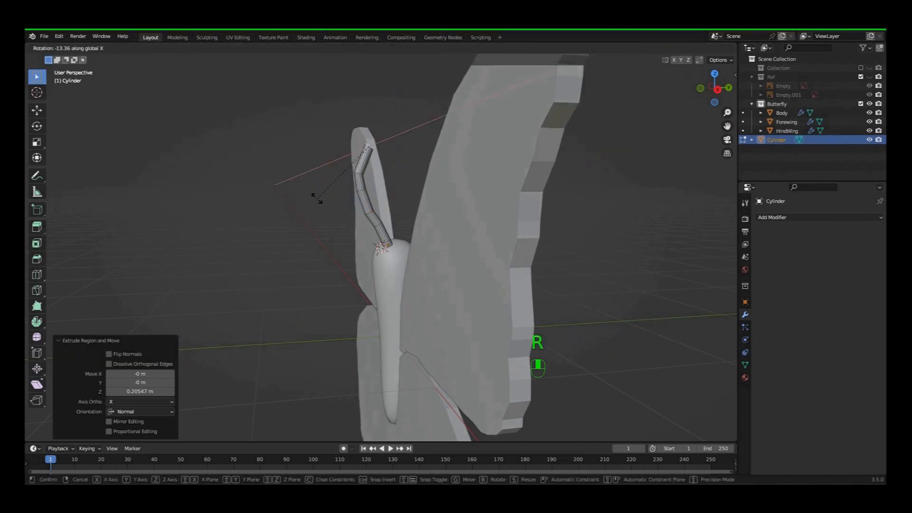
pyautogui.click(322, 191)
pyautogui.press('e')
pyautogui.click(337, 186)
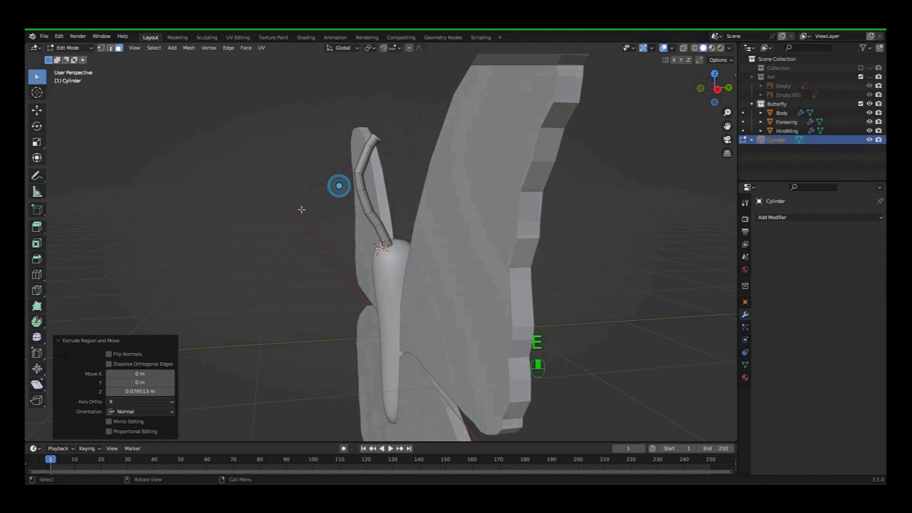
# Step: In Object Mode, rotate the antenna about 14.6° outward on the Y axis and shade it smooth
pyautogui.moveTo(301, 218); pyautogui.dragTo(414, 204, button='middle')
pyautogui.press('Tab')
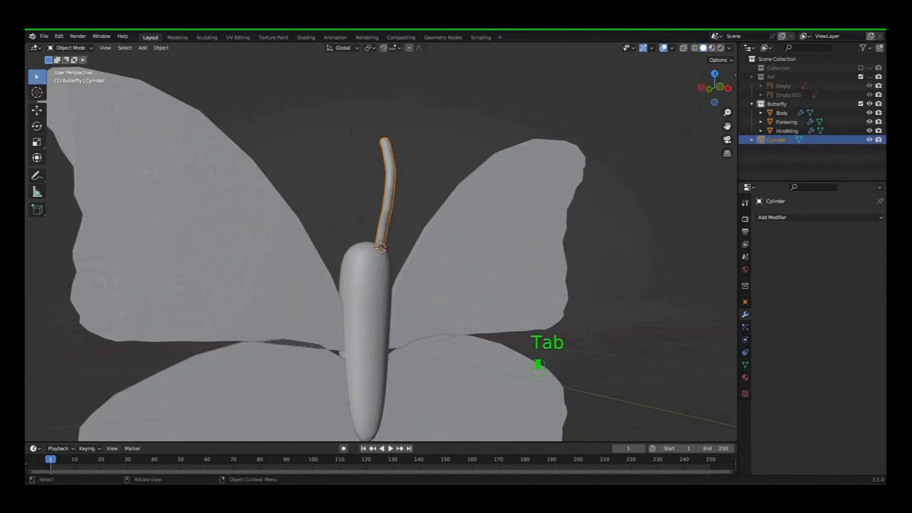
pyautogui.press('r')
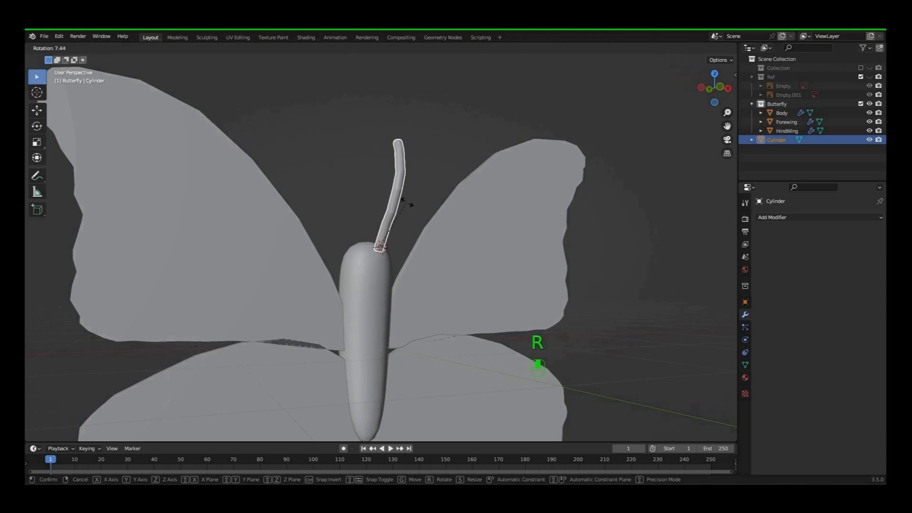
pyautogui.press('y')
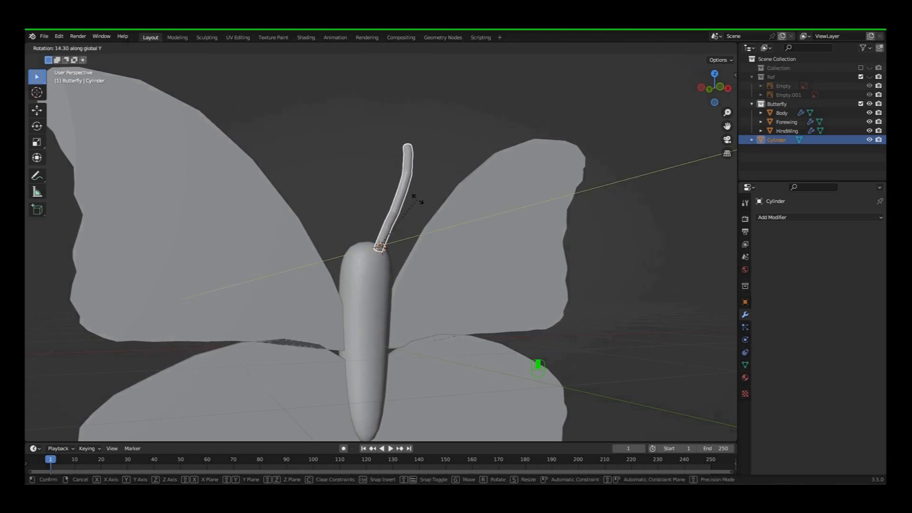
pyautogui.click(416, 201)
pyautogui.moveTo(412, 219); pyautogui.dragTo(391, 205, button='middle')
pyautogui.rightClick(391, 205)
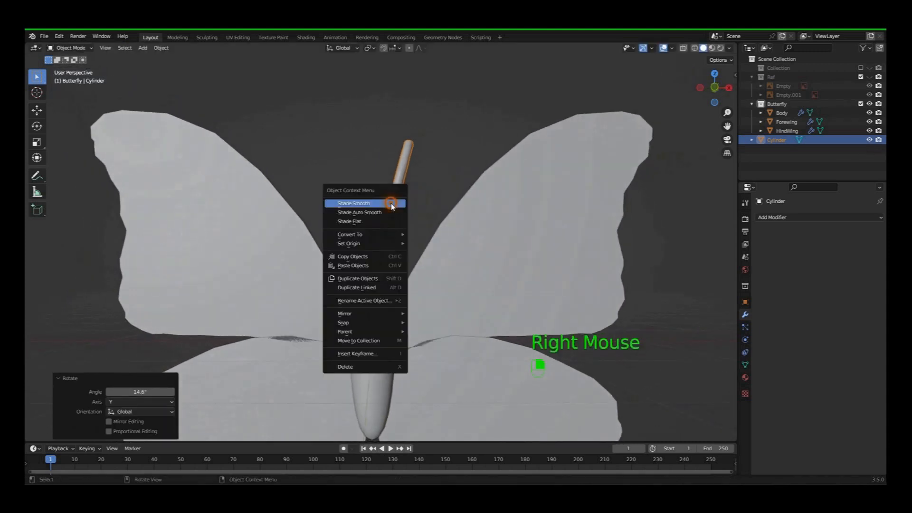
pyautogui.click(395, 205)
pyautogui.moveTo(566, 243); pyautogui.dragTo(562, 244, button='middle')
# Step: Add a Mirror modifier on the X axis to the antenna with Body as the mirror object
pyautogui.click(784, 217)
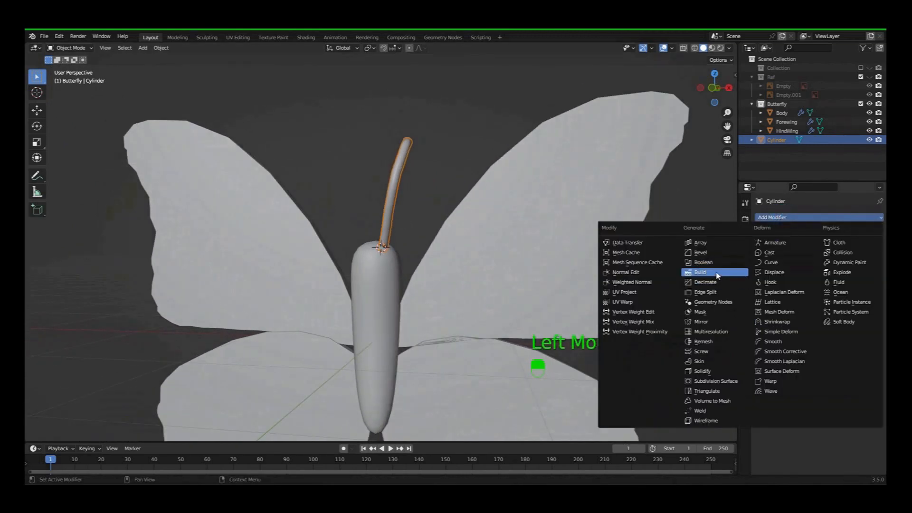
pyautogui.click(704, 322)
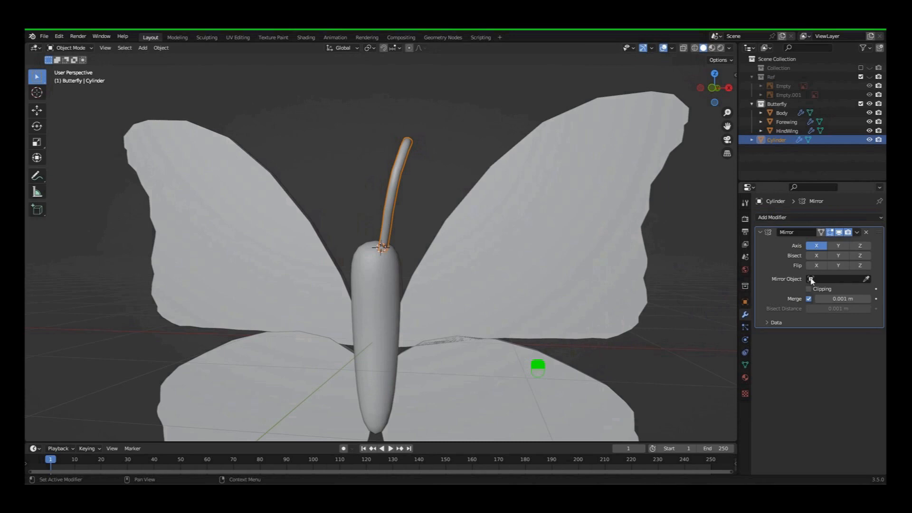
pyautogui.click(865, 279)
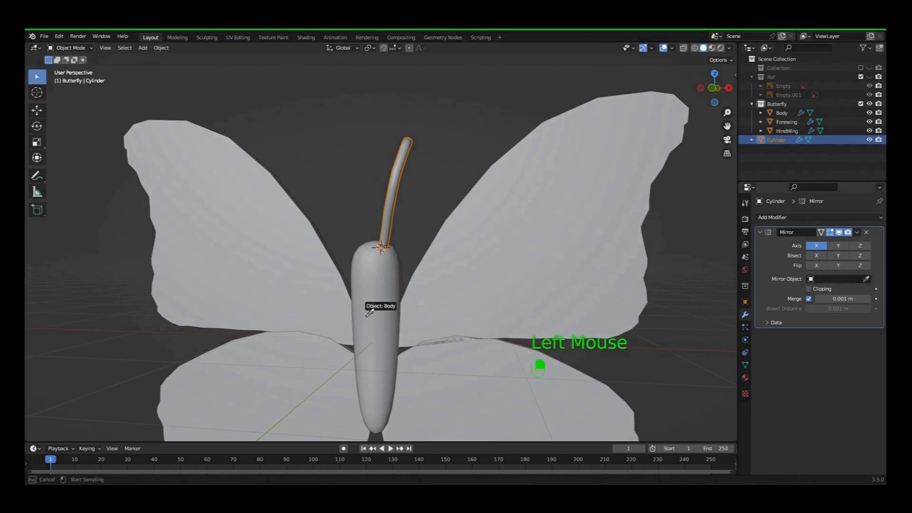
pyautogui.click(389, 303)
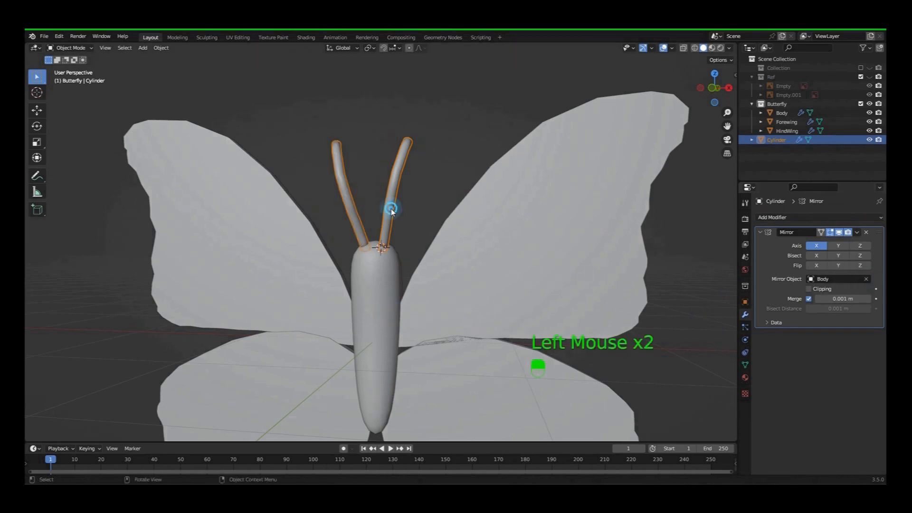
# Step: Move the antenna about 0.03 m along X and rotate it about 8° on Y to spread the pair
pyautogui.press('g')
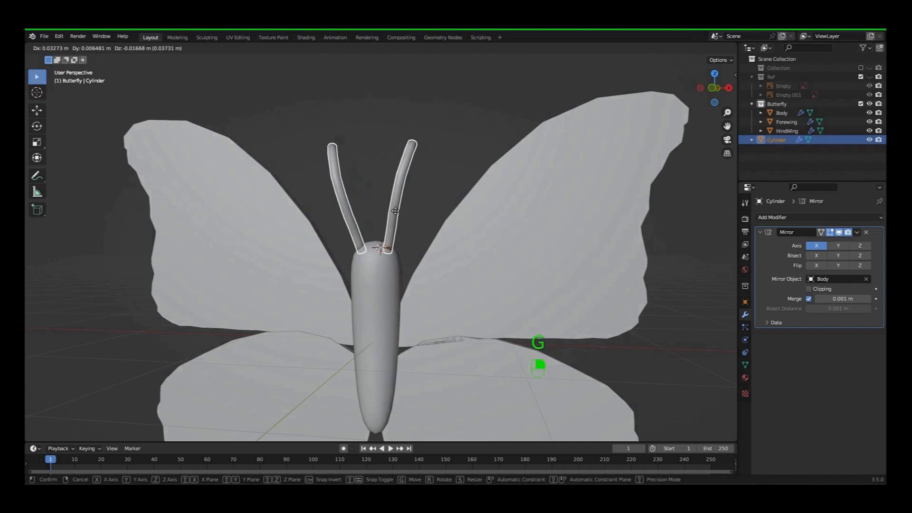
pyautogui.rightClick(397, 213)
pyautogui.press('g')
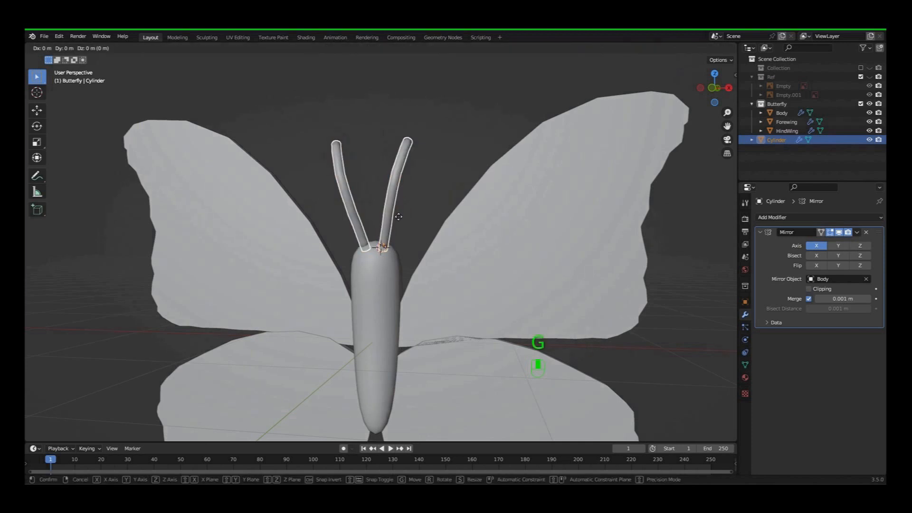
pyautogui.press('x')
pyautogui.click(403, 215)
pyautogui.press('r')
pyautogui.press('x')
pyautogui.press('y')
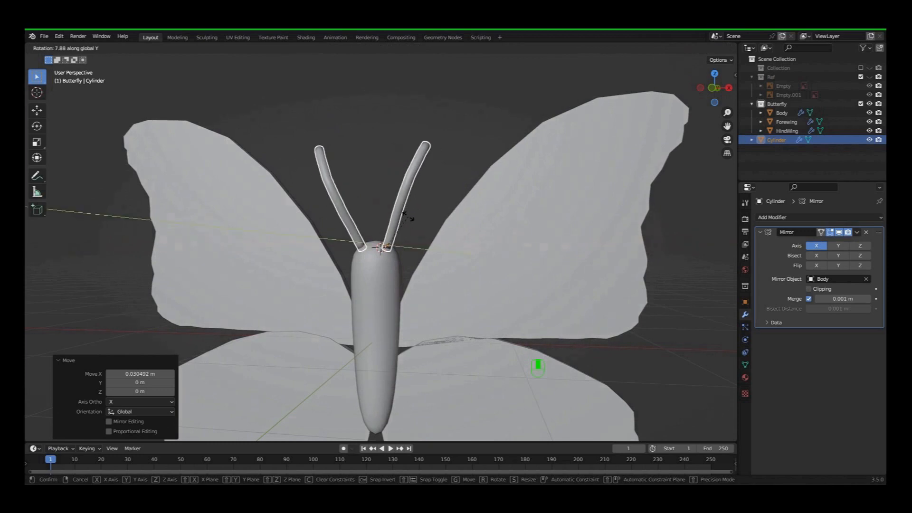
pyautogui.click(407, 217)
# Step: In Edit Mode, enlarge the antenna's tip by about 1.43 using smooth proportional editing of size 0.26, and switch proportional editing off
pyautogui.moveTo(411, 223); pyautogui.dragTo(508, 266, button='middle')
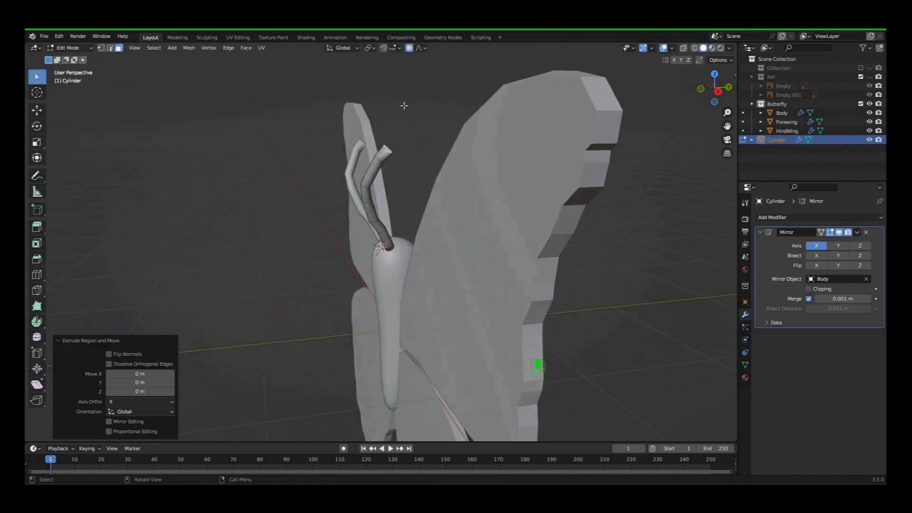
pyautogui.press('s')
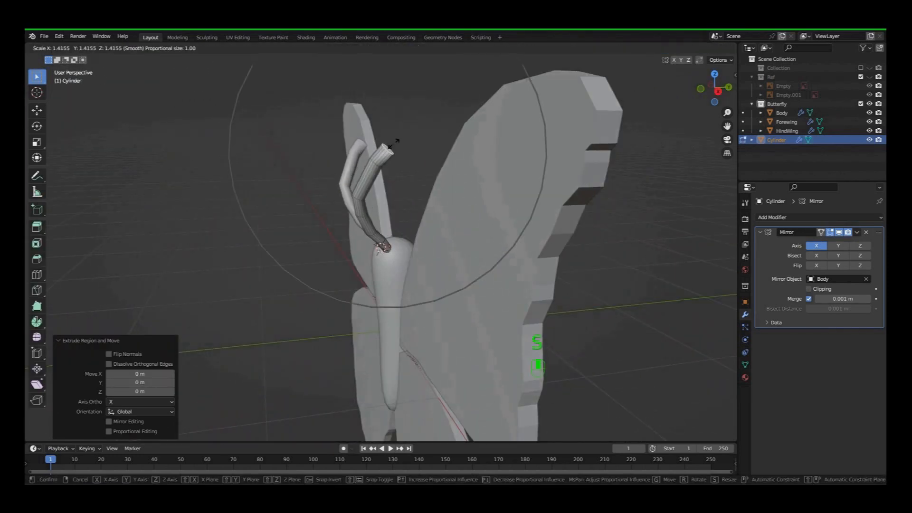
pyautogui.scroll(14, 390, 142)
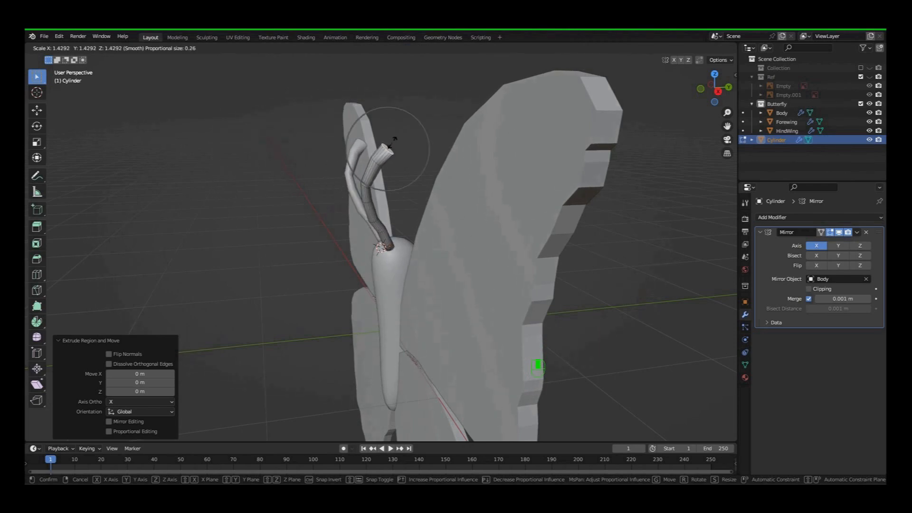
pyautogui.click(399, 141)
pyautogui.press('o')
pyautogui.moveTo(398, 143); pyautogui.dragTo(392, 168, button='middle')
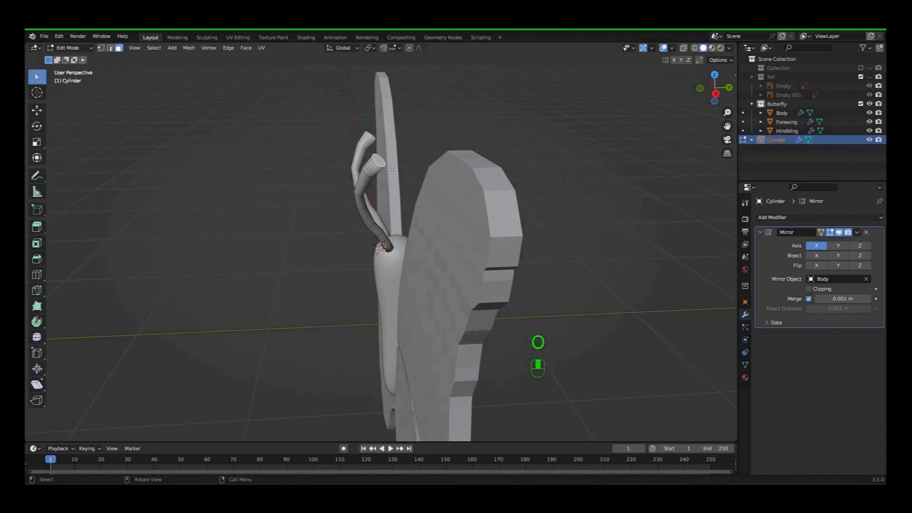
# Step: Extrude the antenna's tip about 0.064 m, taper its end to about half size, and shade the antenna smooth in Object Mode
pyautogui.press('e')
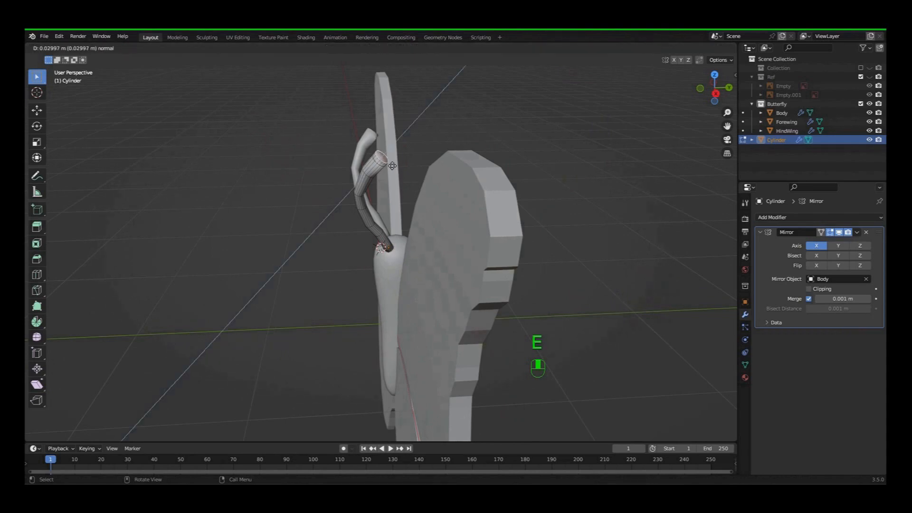
pyautogui.click(385, 156)
pyautogui.press('s')
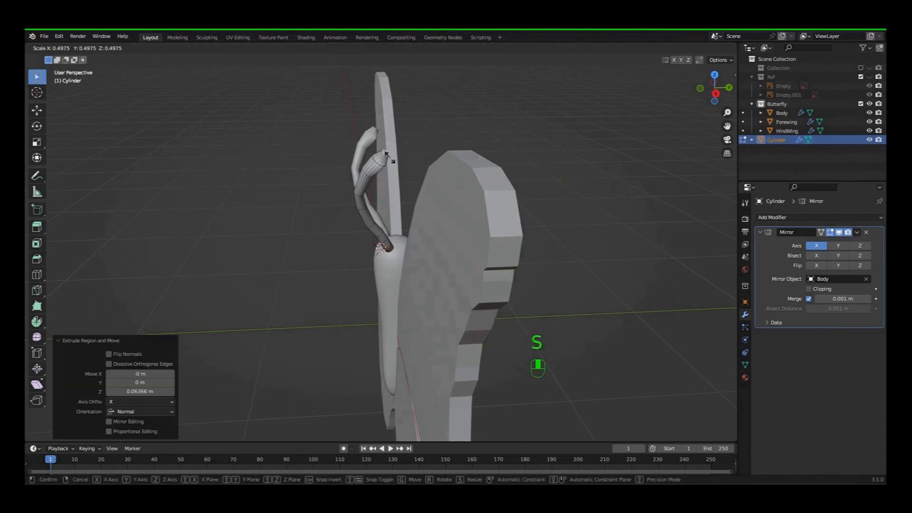
pyautogui.rightClick(425, 165)
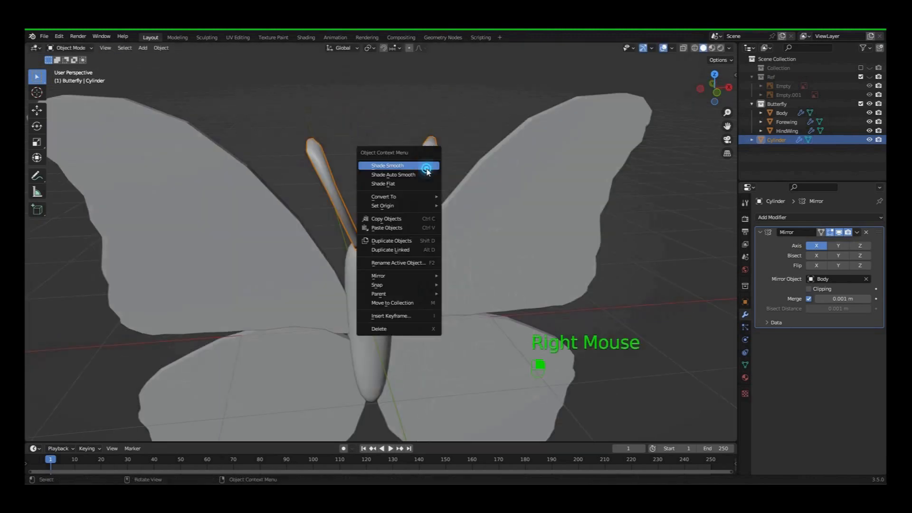
pyautogui.click(426, 168)
# Step: Place the 3D cursor on the front of the head and add an ico sphere there with 2 subdivisions, scaled to about 0.086
pyautogui.moveTo(461, 227); pyautogui.dragTo(405, 228, button='middle')
pyautogui.click(392, 294)
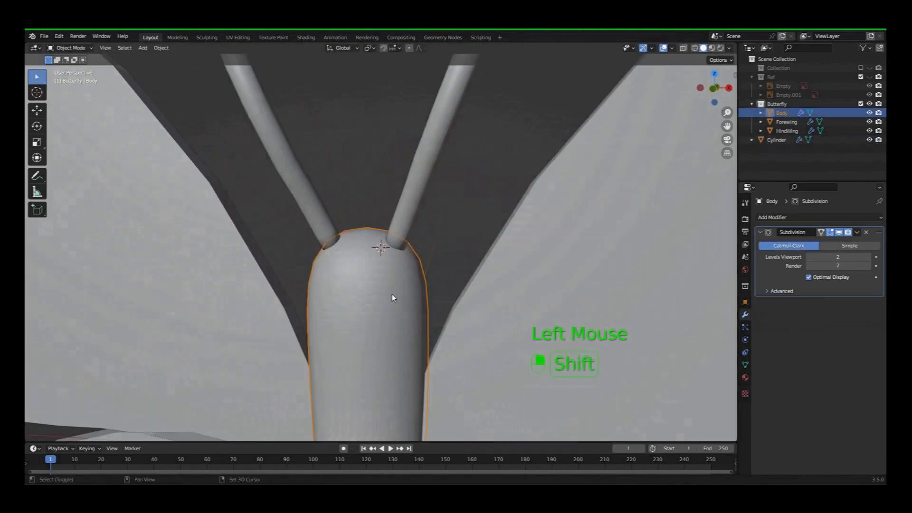
pyautogui.keyDown('shift'); pyautogui.rightClick(392, 294); pyautogui.keyUp('shift')
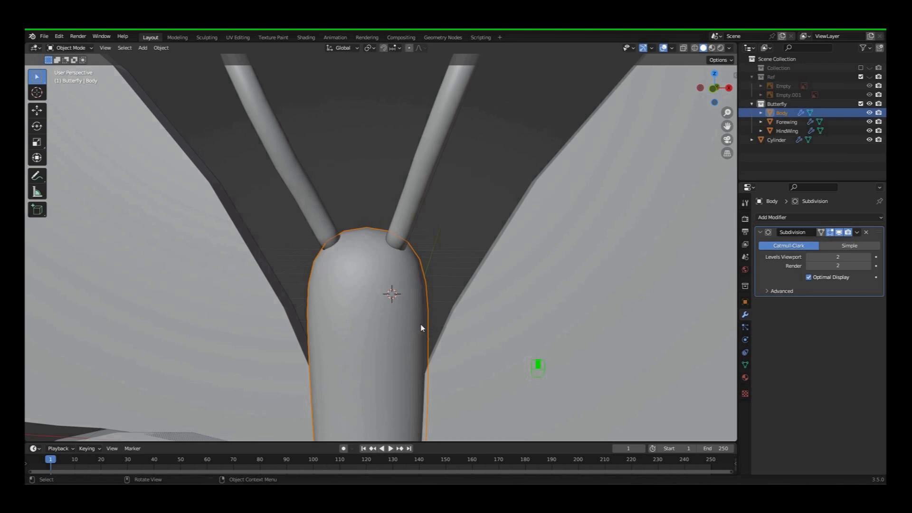
pyautogui.scroll(-1, 460, 344)
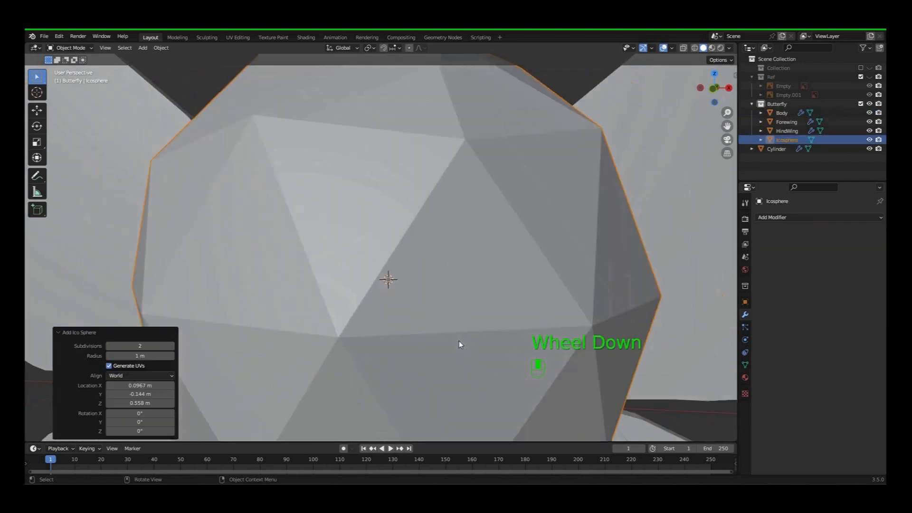
pyautogui.scroll(-2, 459, 344)
pyautogui.press('s')
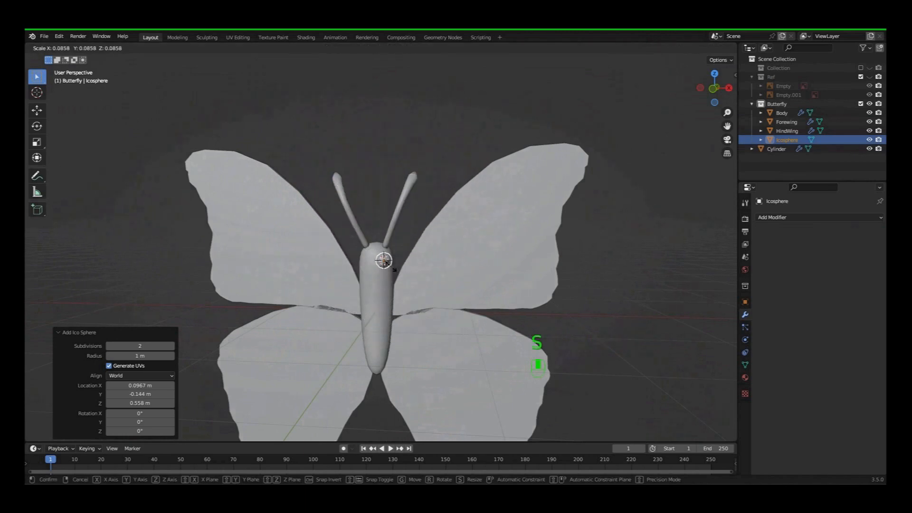
pyautogui.click(393, 269)
# Step: Move the eye sphere about 0.02 m along X and 0.012 m along Y against the side of the head
pyautogui.press('KP_1')
pyautogui.press('KP_3')
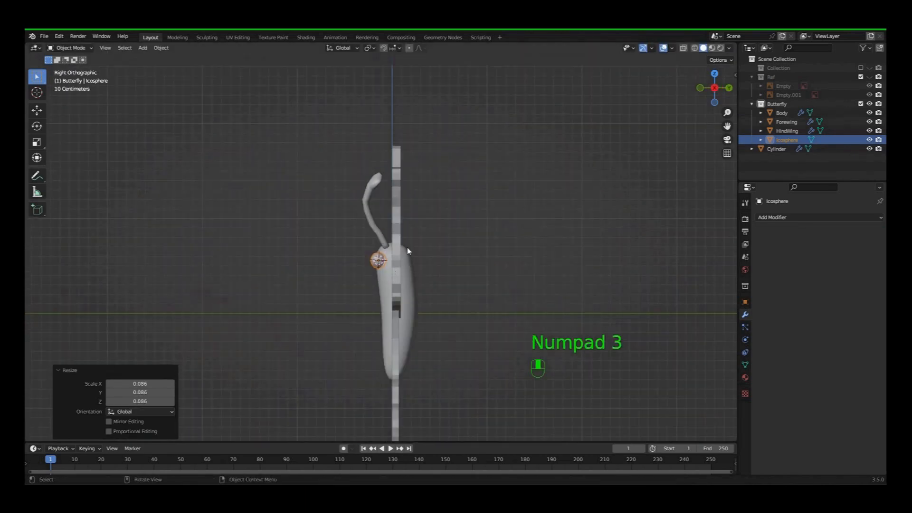
pyautogui.press('g')
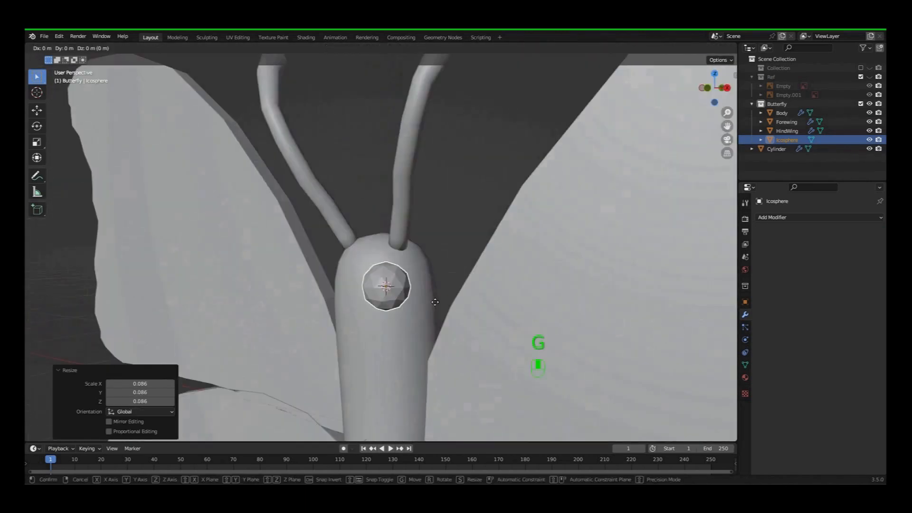
pyautogui.click(393, 285)
# Step: Add a Mirror modifier on the X axis to the eye sphere with Body as the mirror object
pyautogui.click(825, 218)
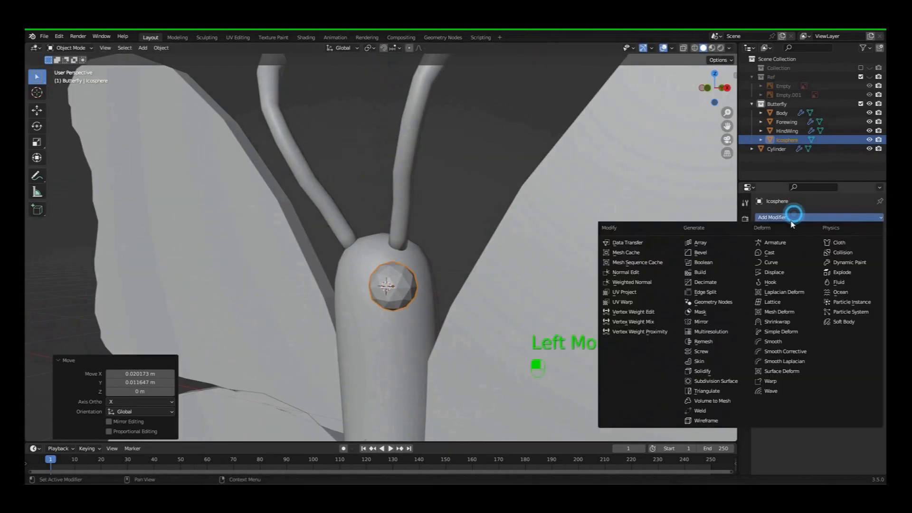
pyautogui.click(711, 328)
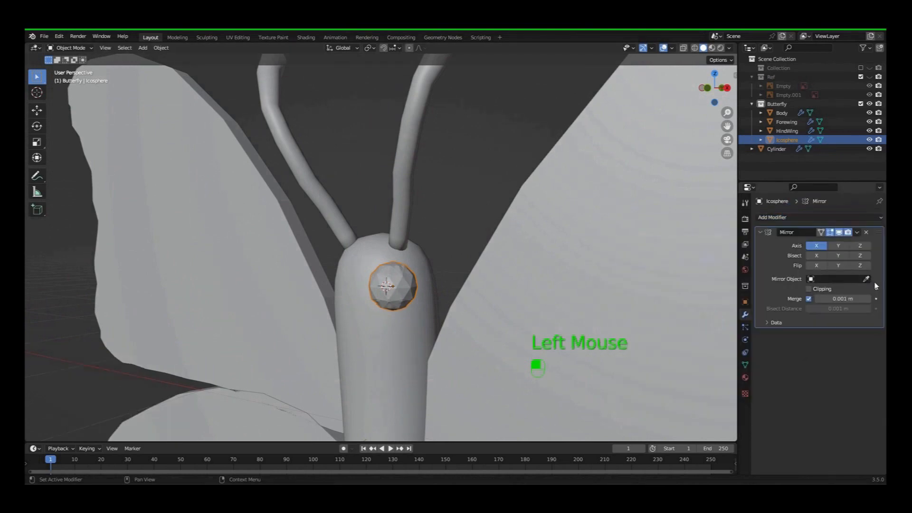
pyautogui.click(399, 328)
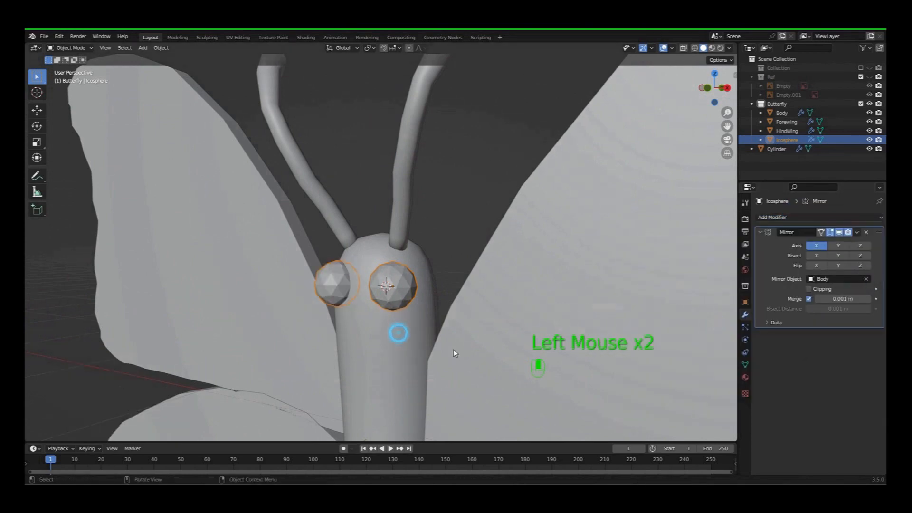
# Step: Assign the existing material to the eyes, darken its base color to dark grey, and rename it DarkGrey
pyautogui.moveTo(415, 365); pyautogui.dragTo(551, 375, button='middle')
pyautogui.doubleClick(745, 378)
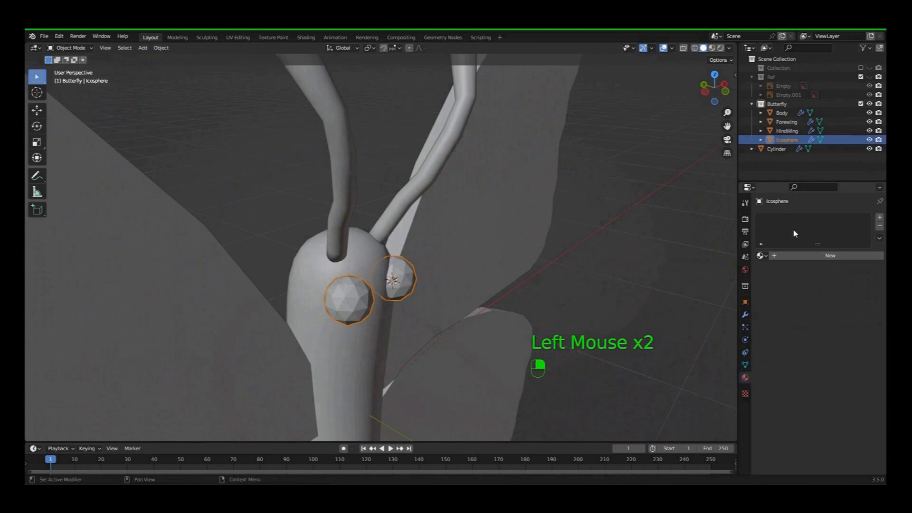
pyautogui.click(767, 256)
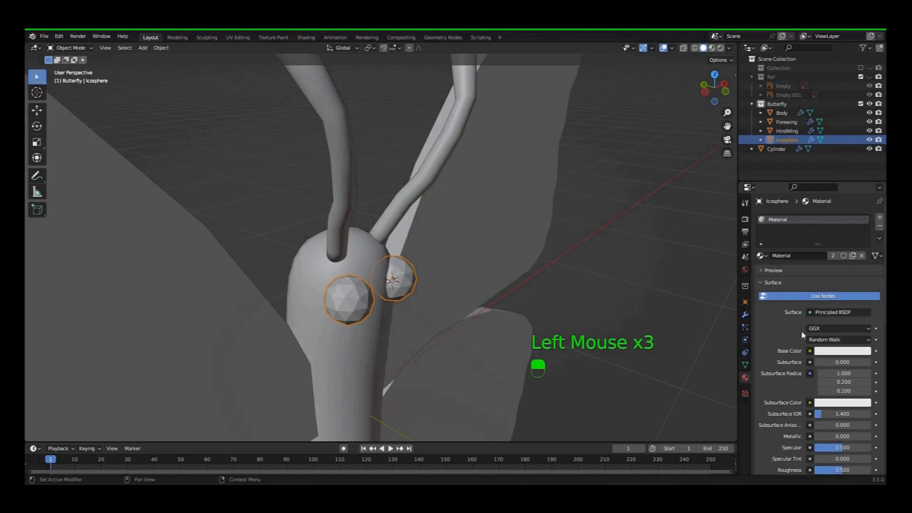
pyautogui.click(842, 351)
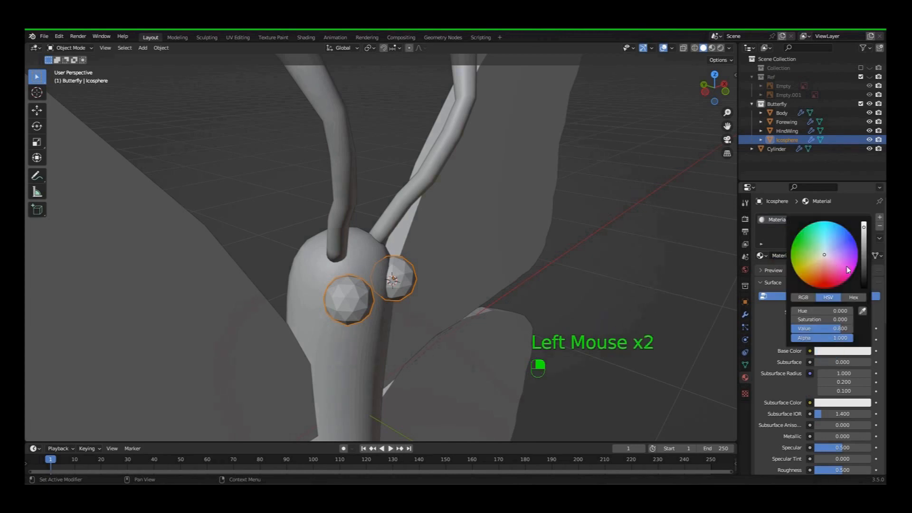
pyautogui.click(865, 269)
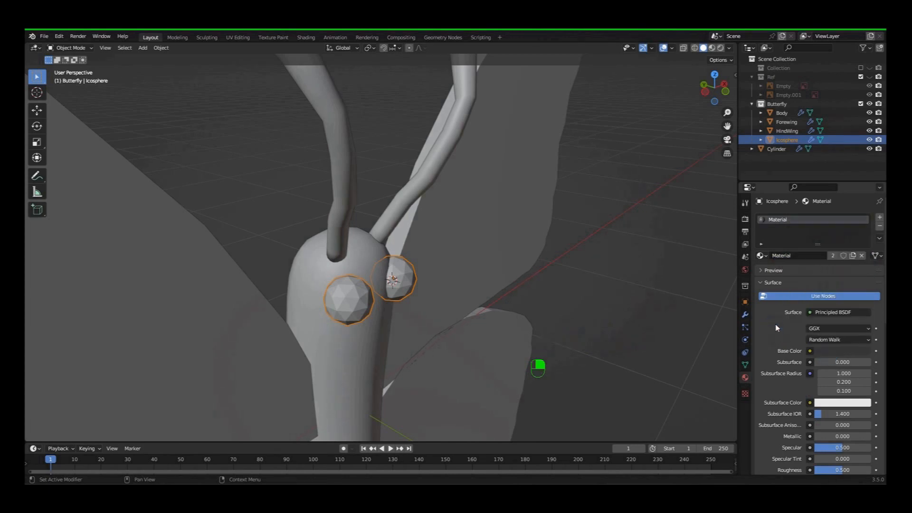
pyautogui.click(799, 257)
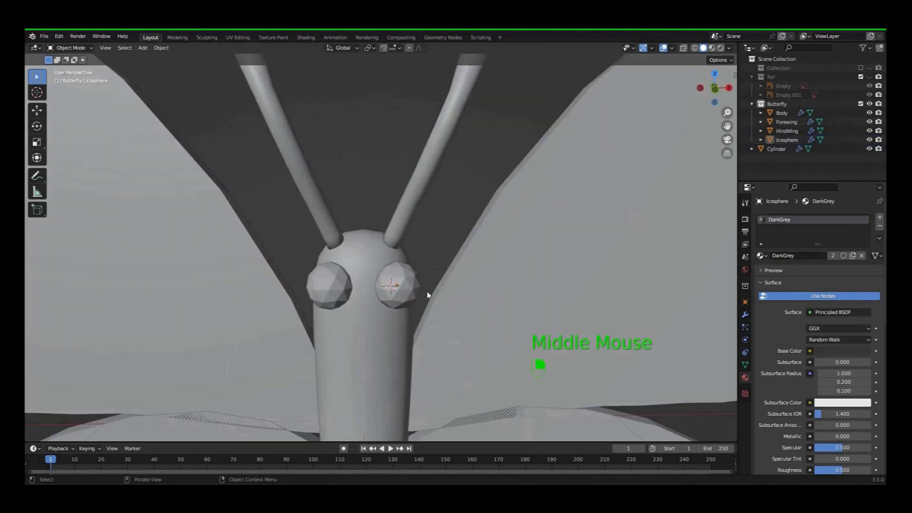
# Step: Check the dark materials of the head, eyes and antennae in Rendered shading, and return to Solid shading
pyautogui.press('z')
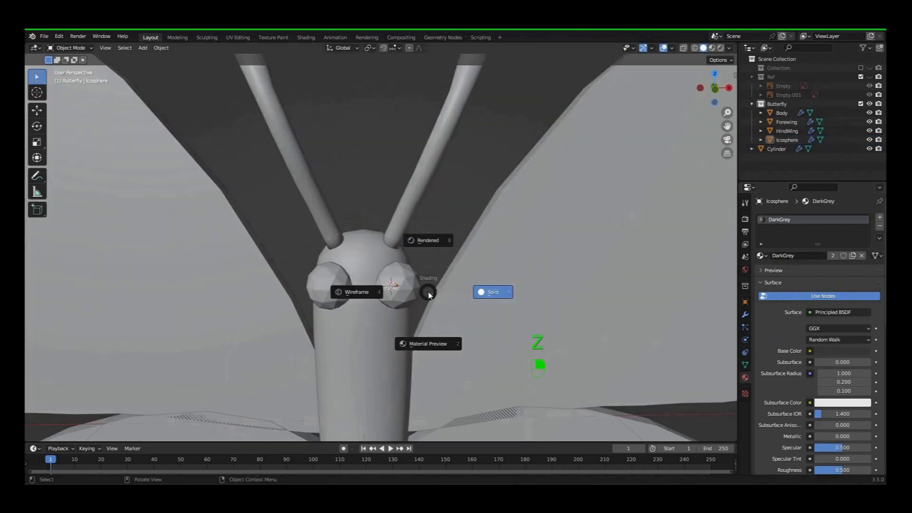
pyautogui.click(426, 286)
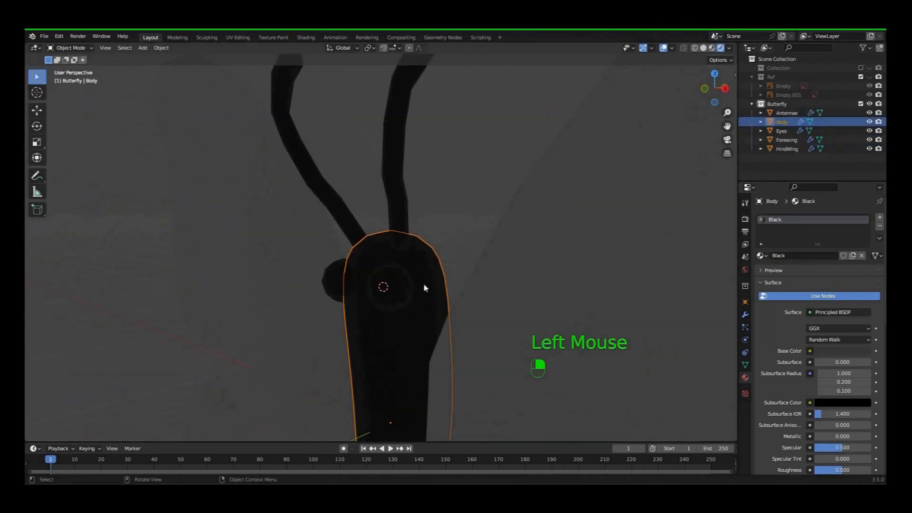
pyautogui.press('z')
pyautogui.press('6')
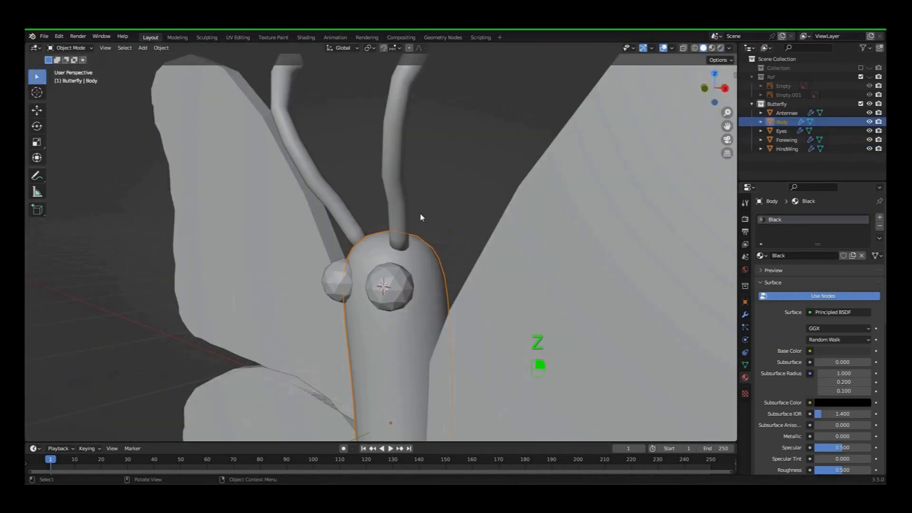
pyautogui.scroll(-2, 408, 248)
pyautogui.scroll(-2, 367, 320)
pyautogui.moveTo(367, 320); pyautogui.dragTo(401, 318, button='middle')
pyautogui.scroll(1, 401, 318)
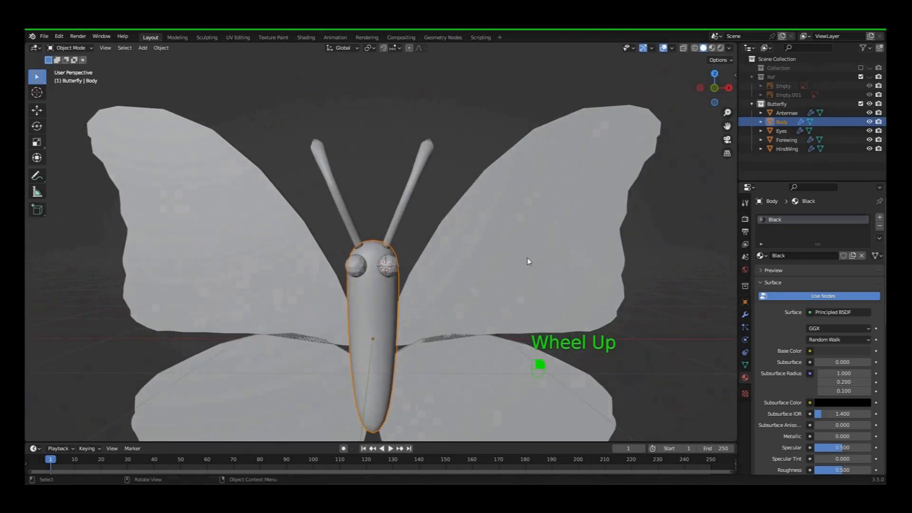
pyautogui.scroll(-1, 523, 266)
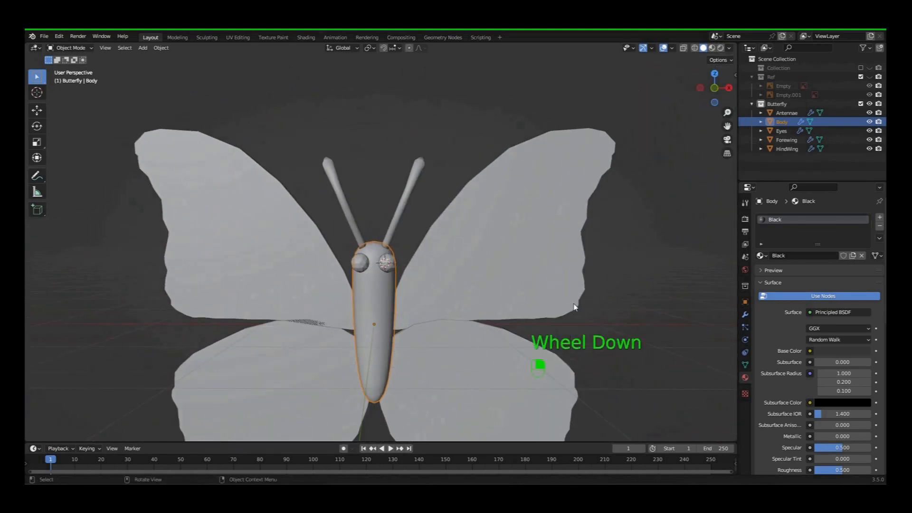
pyautogui.click(505, 274)
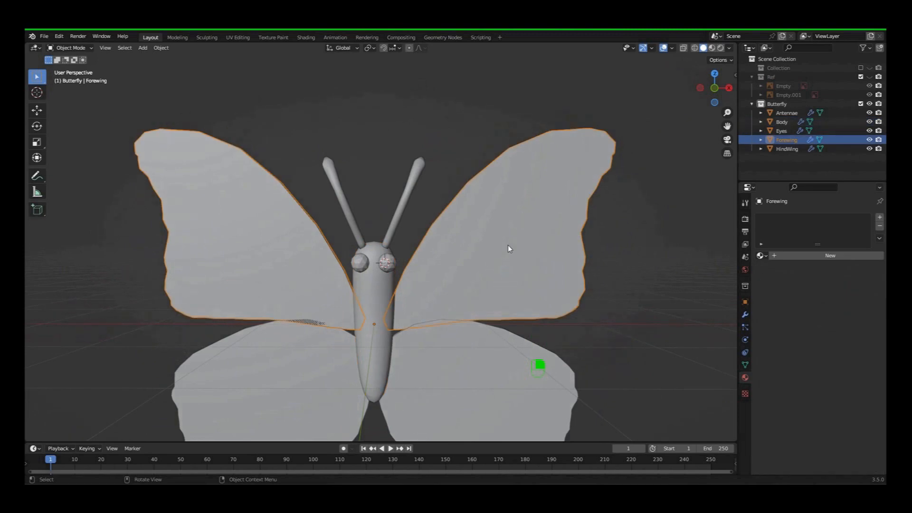
pyautogui.scroll(-2, 565, 247)
pyautogui.click(580, 265)
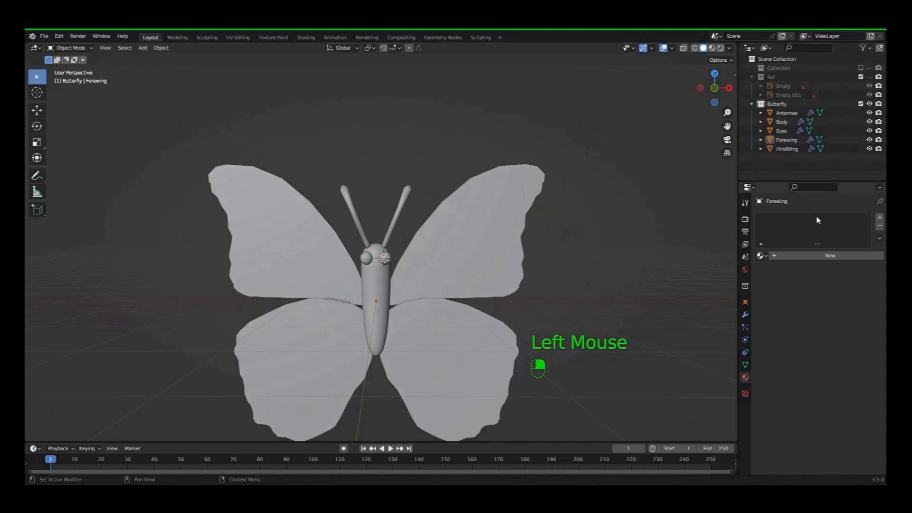
pyautogui.click(497, 256)
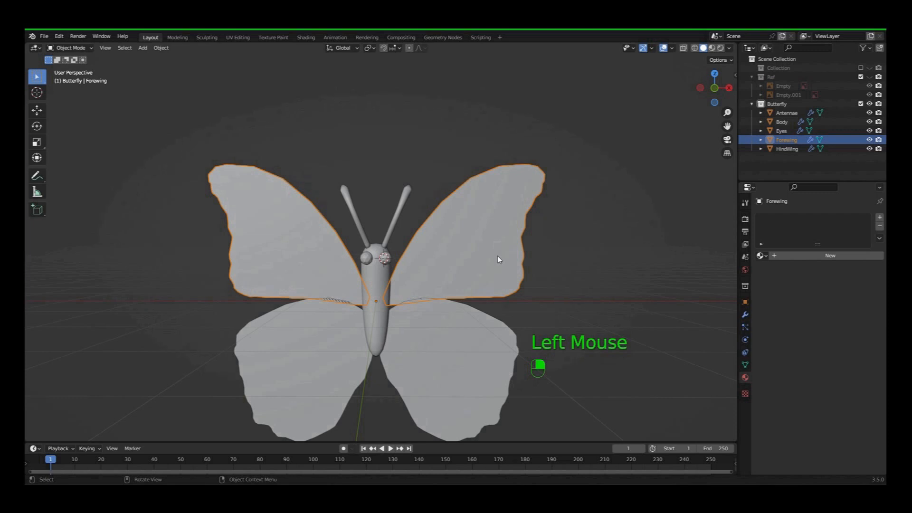
pyautogui.hotkey('ctrl', 'a')
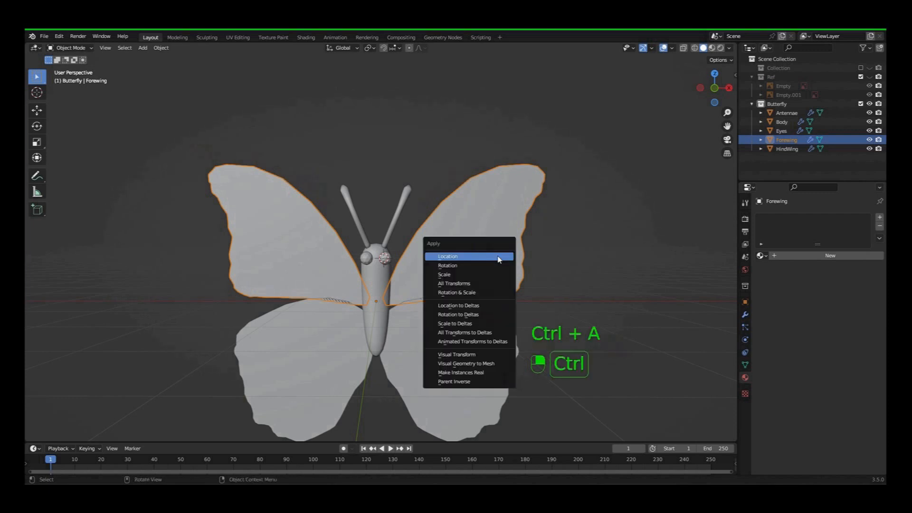
pyautogui.click(601, 242)
# Step: Select all the butterfly parts and apply their scale
pyautogui.press('a')
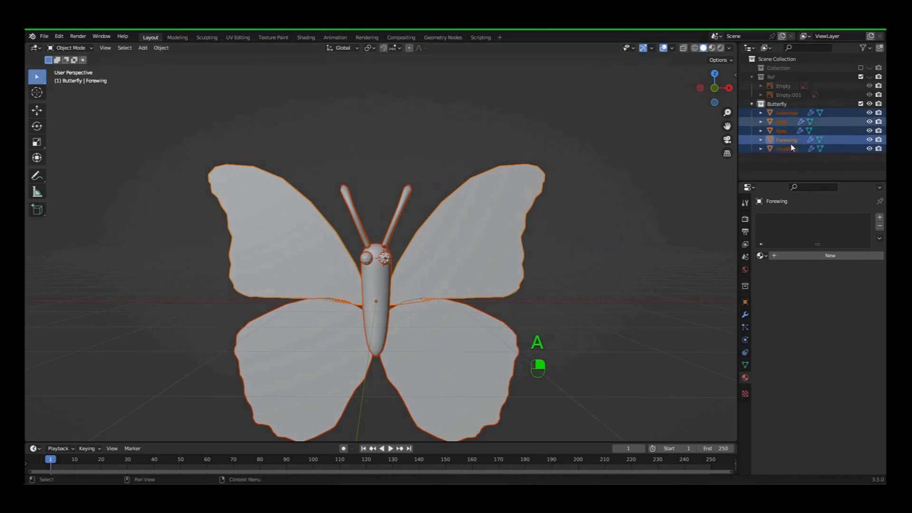
pyautogui.hotkey('ctrl', 'a')
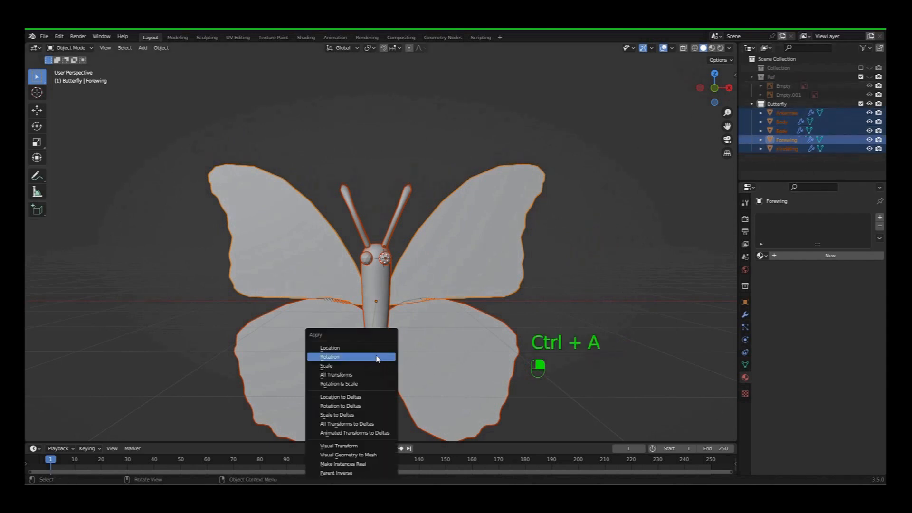
pyautogui.click(373, 366)
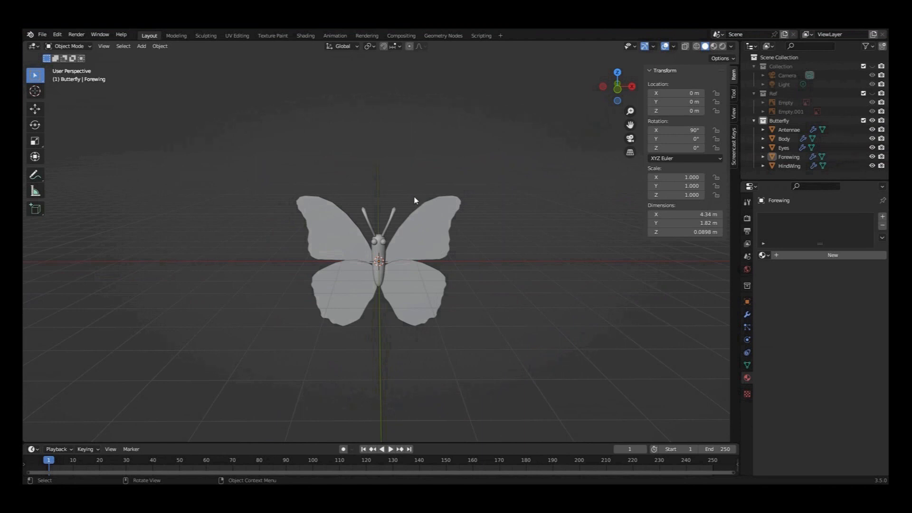
# Step: In the UV Editing workspace, unwrap the forewing's selected faces with Lightmap Pack at image size 512, pack quality 12 and margin 0.10
pyautogui.click(436, 228)
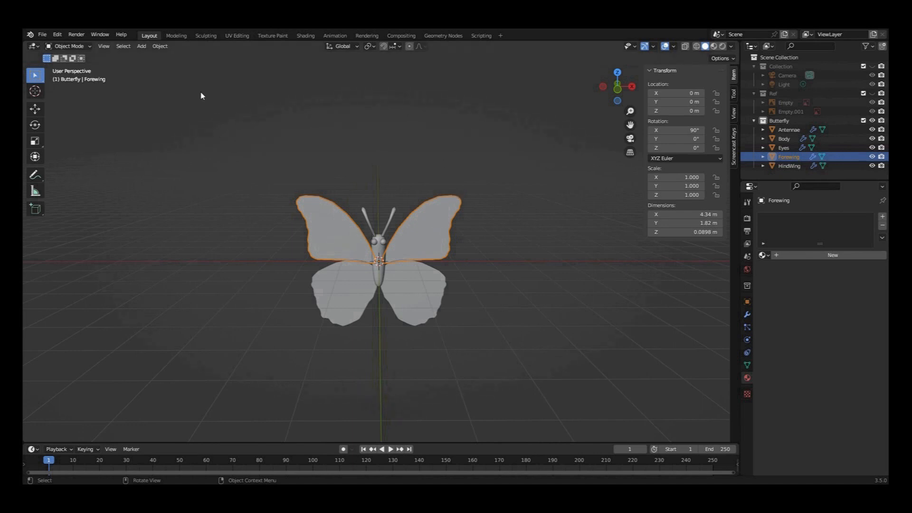
pyautogui.click(237, 36)
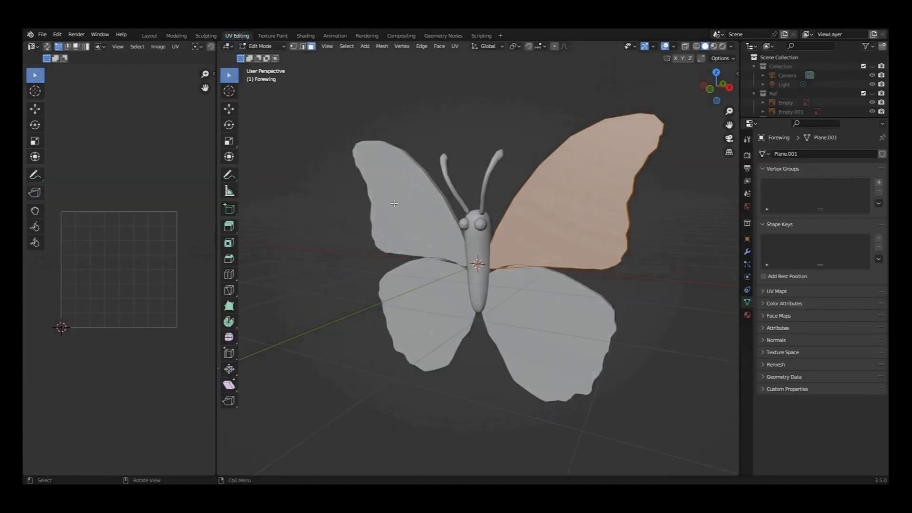
pyautogui.moveTo(621, 190); pyautogui.dragTo(666, 206, button='middle')
pyautogui.click(455, 46)
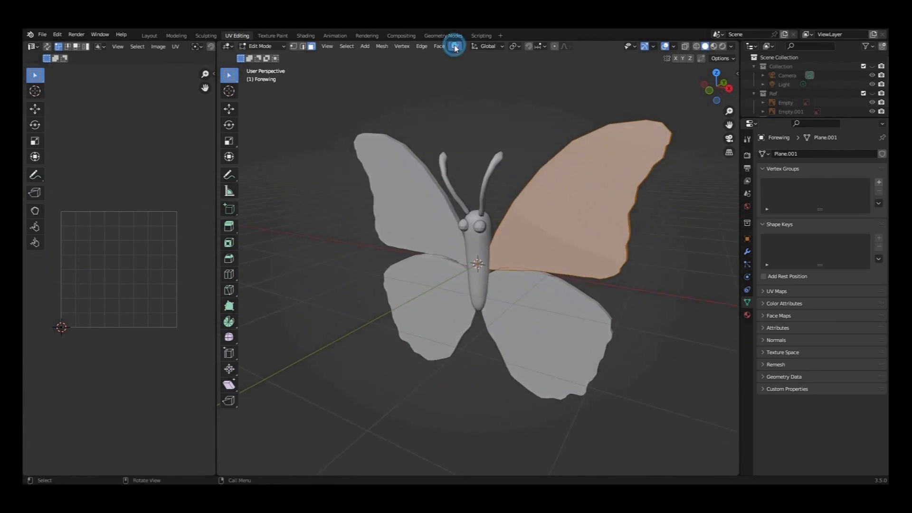
pyautogui.click(501, 80)
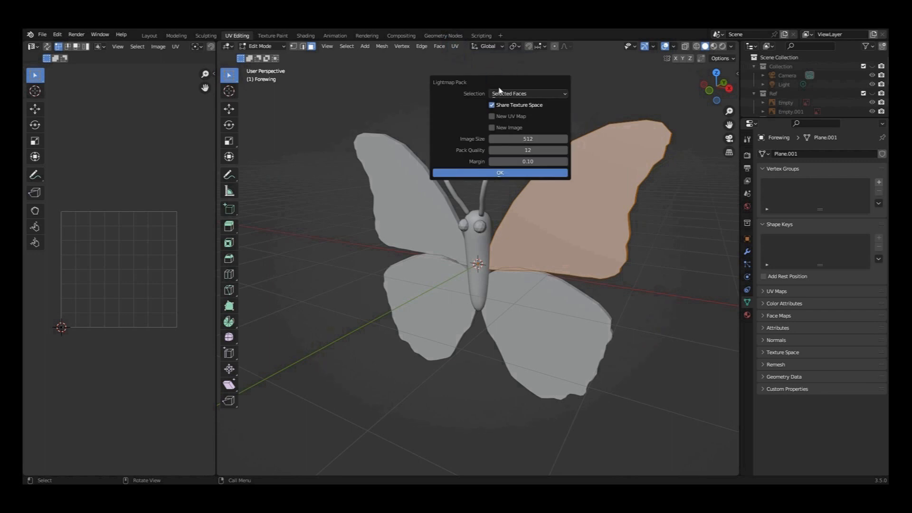
pyautogui.click(511, 172)
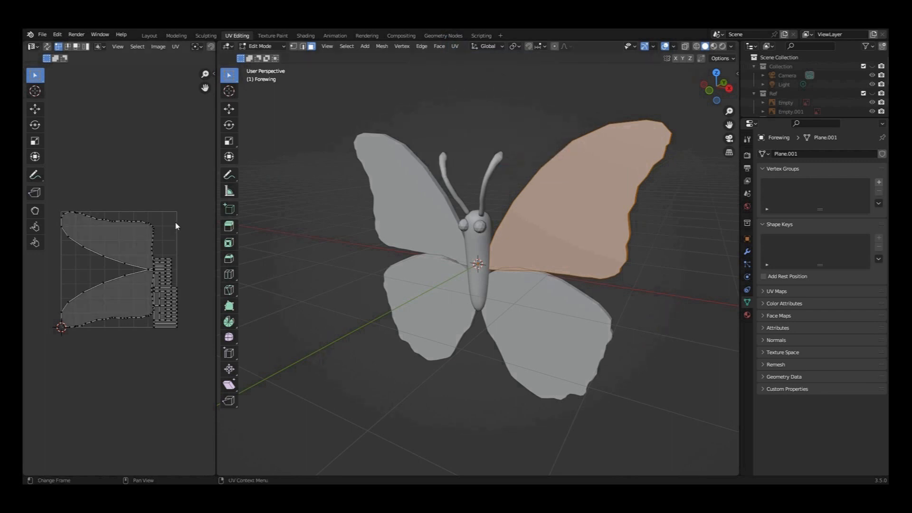
# Step: Switch to the Texture Paint workspace with the forewing active
pyautogui.click(457, 46)
pyautogui.click(285, 36)
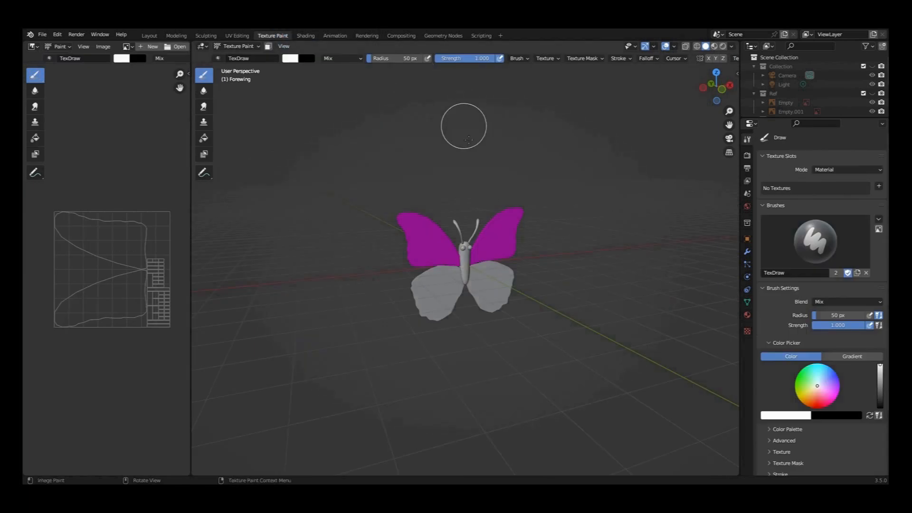
# Step: Enable Z-axis mirror symmetry for texture painting on the forewing
pyautogui.moveTo(547, 241); pyautogui.dragTo(503, 235, button='middle')
pyautogui.scroll(6, 523, 239)
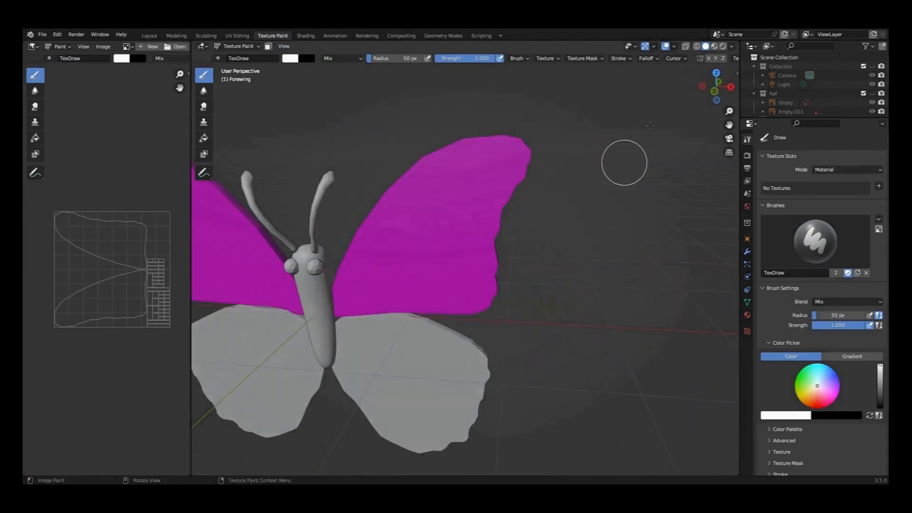
pyautogui.click(723, 59)
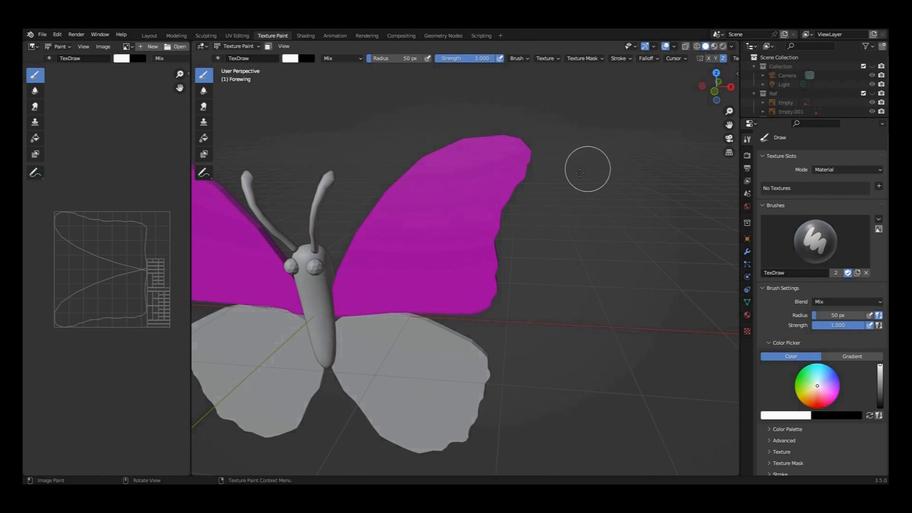
pyautogui.click(485, 212)
pyautogui.moveTo(540, 220)
pyautogui.mouseDown(button='middle')
pyautogui.moveTo(548, 232)
pyautogui.moveTo(579, 236)
pyautogui.moveTo(562, 214)
pyautogui.mouseUp(button='middle')
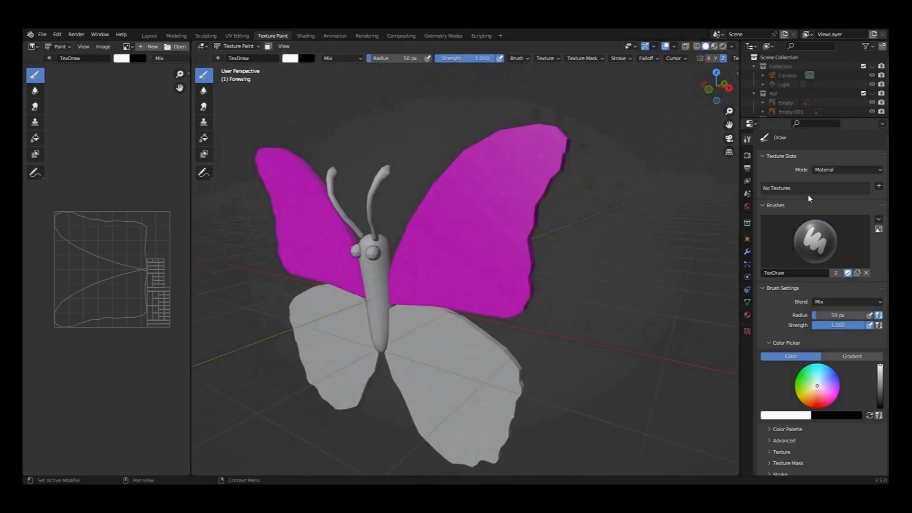
# Step: Add a 1024 by 1024 px blank Base Color paint slot to the forewing with a blue-violet fill colour
pyautogui.click(880, 186)
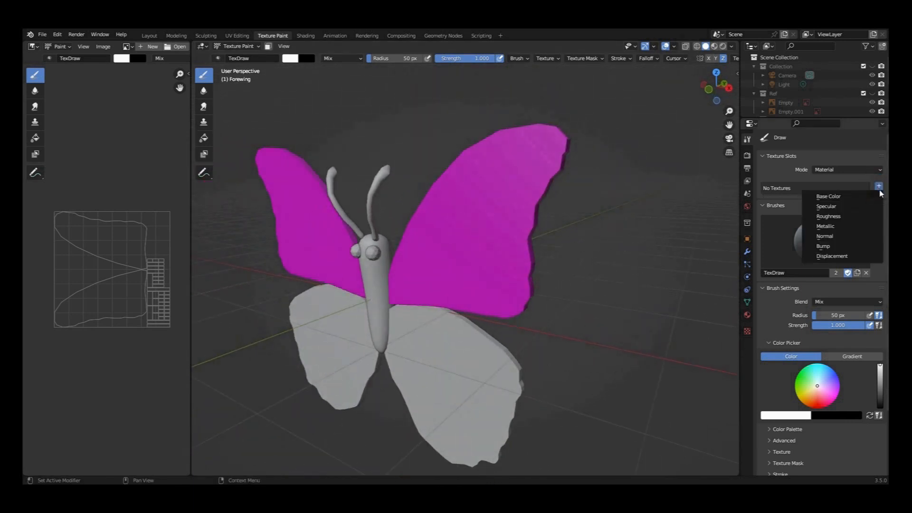
pyautogui.click(842, 199)
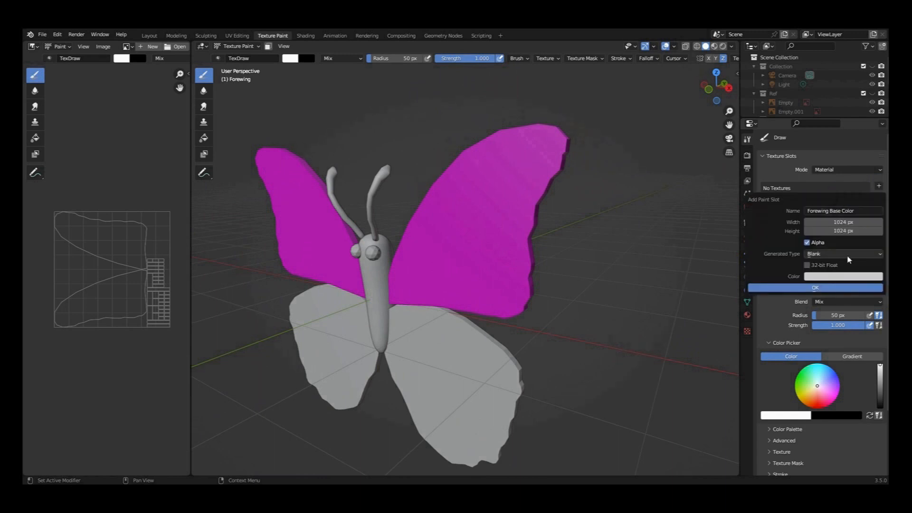
pyautogui.click(836, 277)
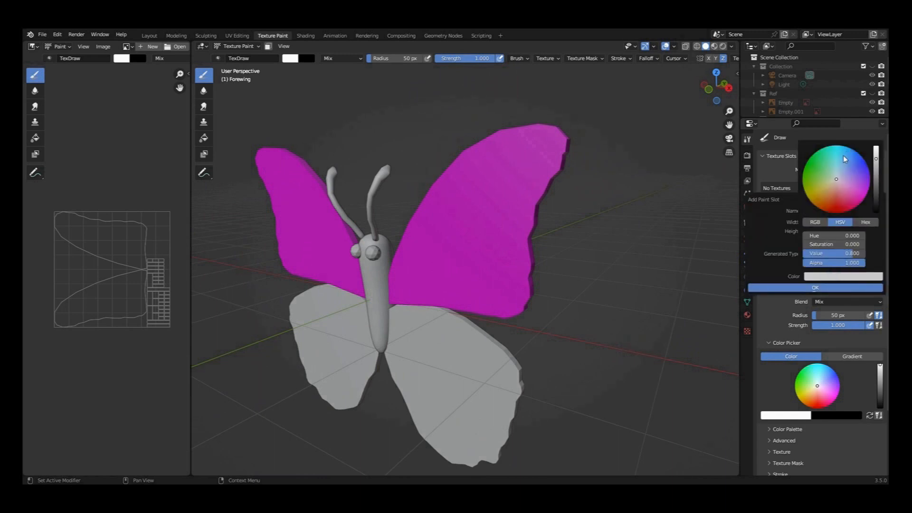
pyautogui.click(858, 168)
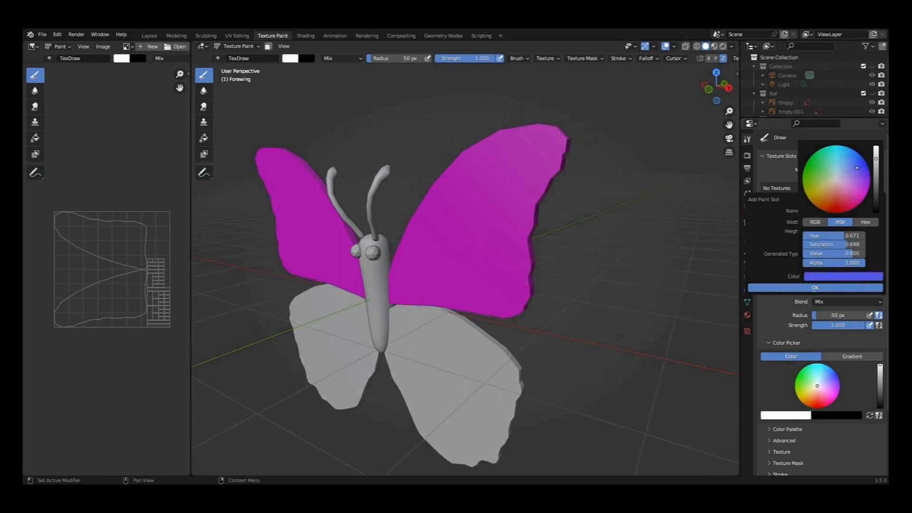
pyautogui.moveTo(856, 165)
pyautogui.mouseDown()
pyautogui.moveTo(839, 194)
pyautogui.moveTo(812, 186)
pyautogui.moveTo(865, 171)
pyautogui.mouseUp()
pyautogui.click(834, 277)
pyautogui.click(863, 223)
pyautogui.click(832, 234)
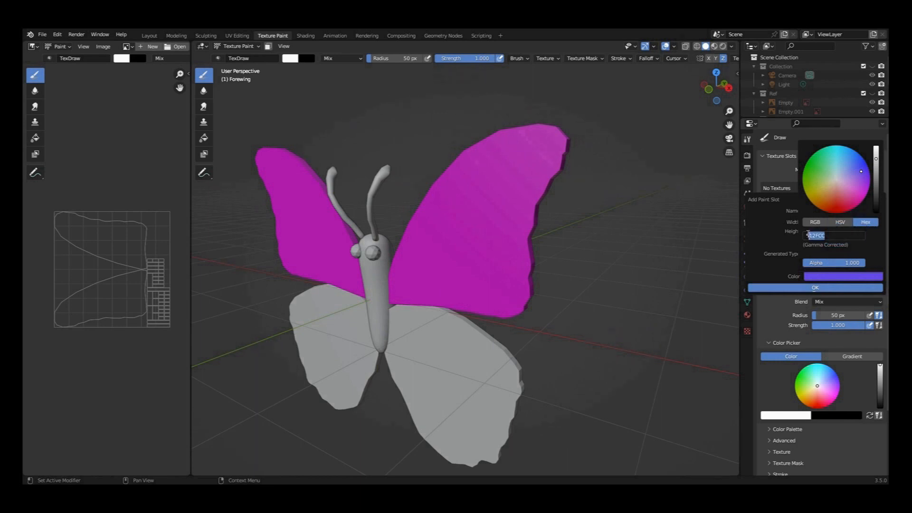
pyautogui.press('Return')
pyautogui.click(796, 287)
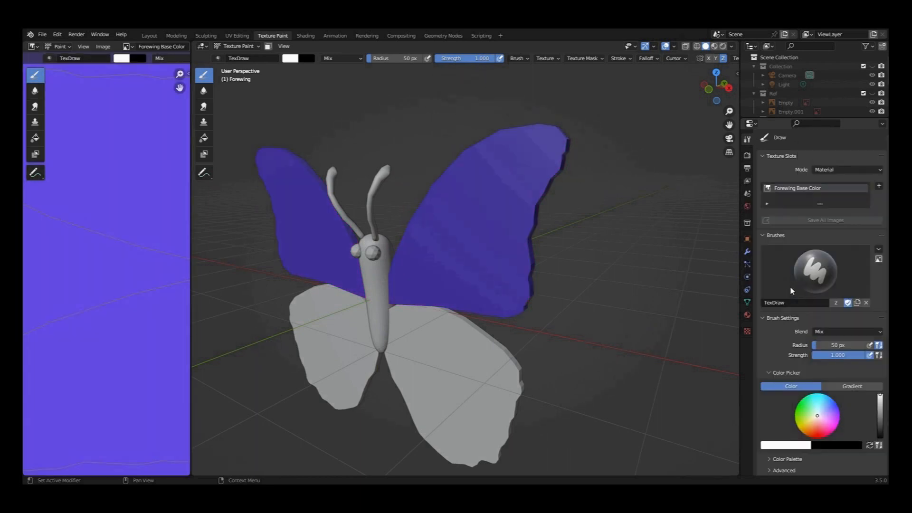
# Step: Swap the brush's primary and secondary colours to paint with black
pyautogui.moveTo(451, 284); pyautogui.dragTo(336, 285, button='middle')
pyautogui.scroll(-5, 138, 321)
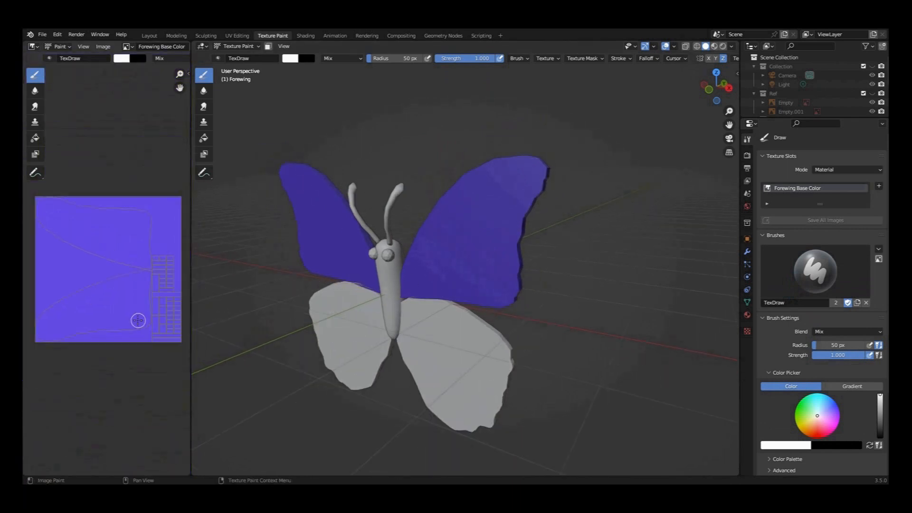
pyautogui.scroll(-1, 134, 321)
pyautogui.moveTo(609, 252); pyautogui.dragTo(632, 243, button='middle')
pyautogui.scroll(-1, 815, 395)
pyautogui.scroll(-1, 815, 395)
pyautogui.click(870, 409)
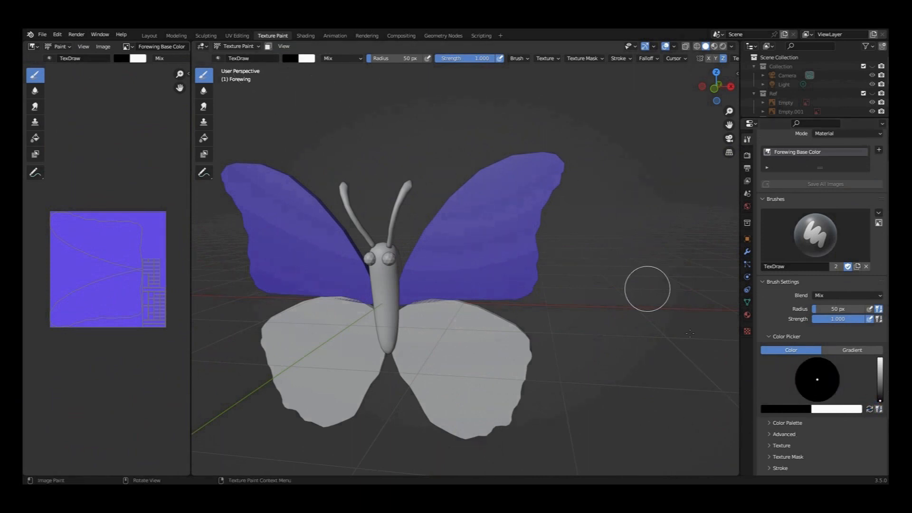
# Step: Try a black test stroke across the upper part of the forewing, and undo it
pyautogui.moveTo(447, 227); pyautogui.dragTo(526, 182)
pyautogui.moveTo(552, 241)
pyautogui.mouseDown(button='middle')
pyautogui.moveTo(505, 321)
pyautogui.moveTo(627, 325)
pyautogui.mouseUp(button='middle')
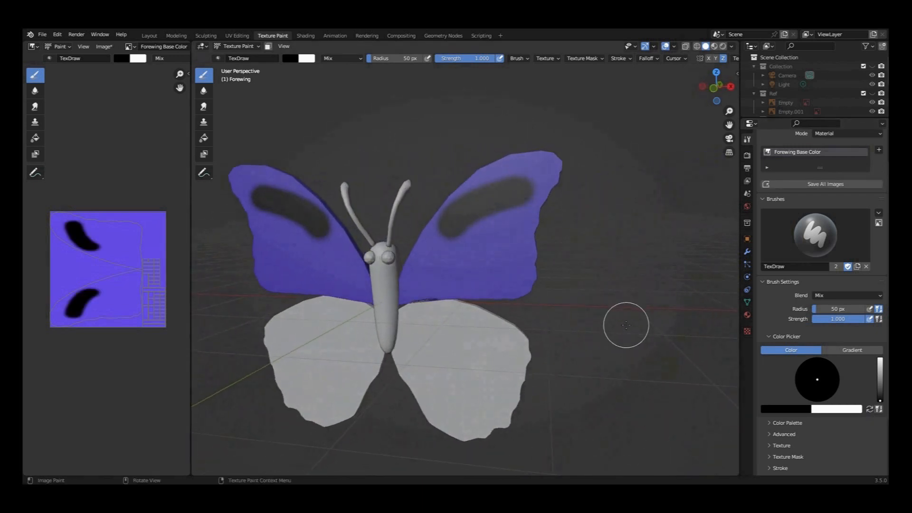
pyautogui.hotkey('ctrl', 'z')
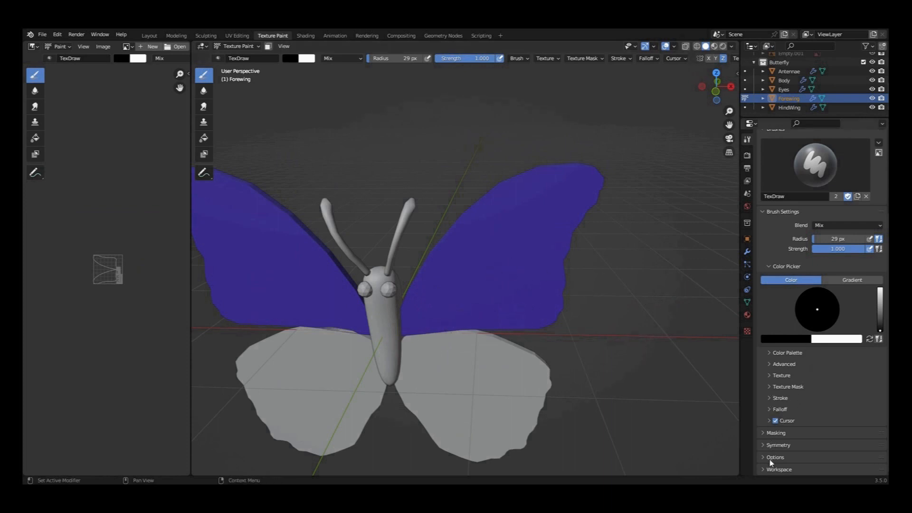
# Step: Enable Stabilize Stroke in the brush's stroke settings
pyautogui.click(768, 399)
pyautogui.scroll(-5, 779, 404)
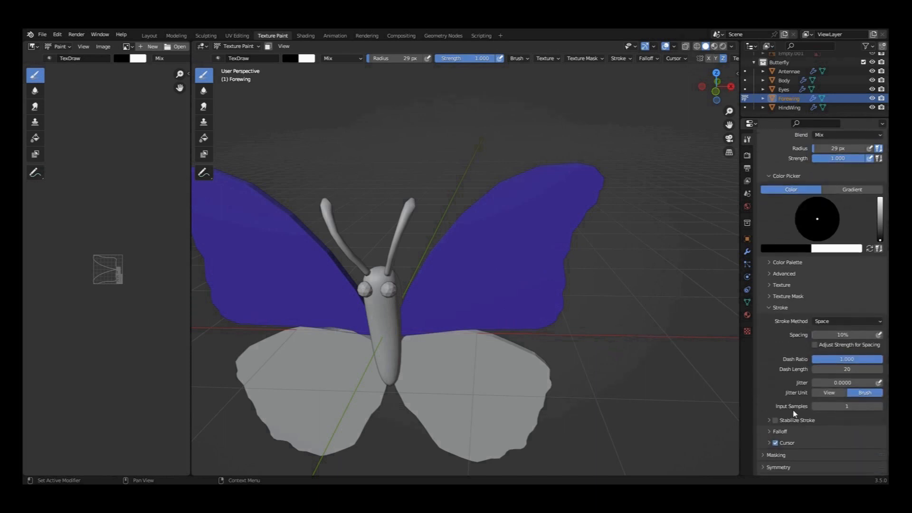
pyautogui.click(776, 420)
# Step: Try three curved black strokes on the forewing to test the stabilized brush
pyautogui.moveTo(465, 272)
pyautogui.mouseDown()
pyautogui.moveTo(456, 271)
pyautogui.moveTo(594, 171)
pyautogui.mouseUp()
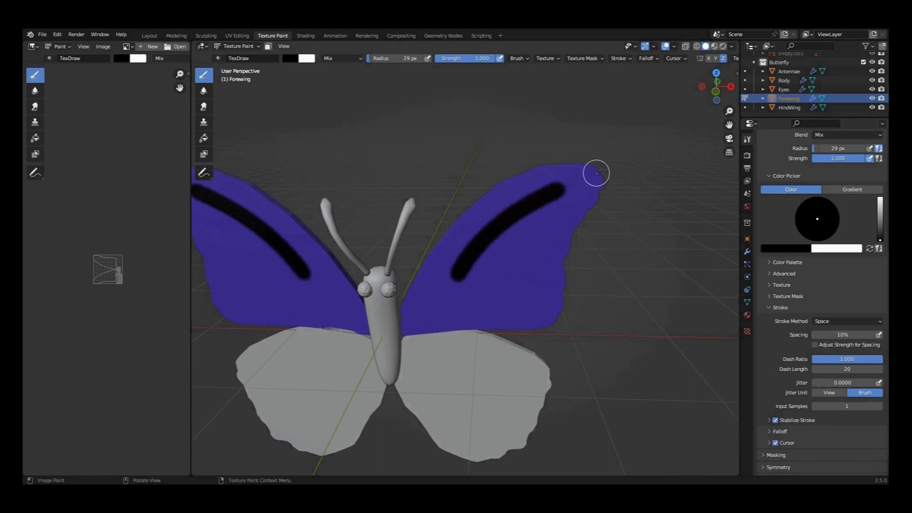
pyautogui.moveTo(525, 292)
pyautogui.mouseDown()
pyautogui.moveTo(508, 284)
pyautogui.moveTo(519, 258)
pyautogui.moveTo(575, 223)
pyautogui.moveTo(569, 230)
pyautogui.mouseUp()
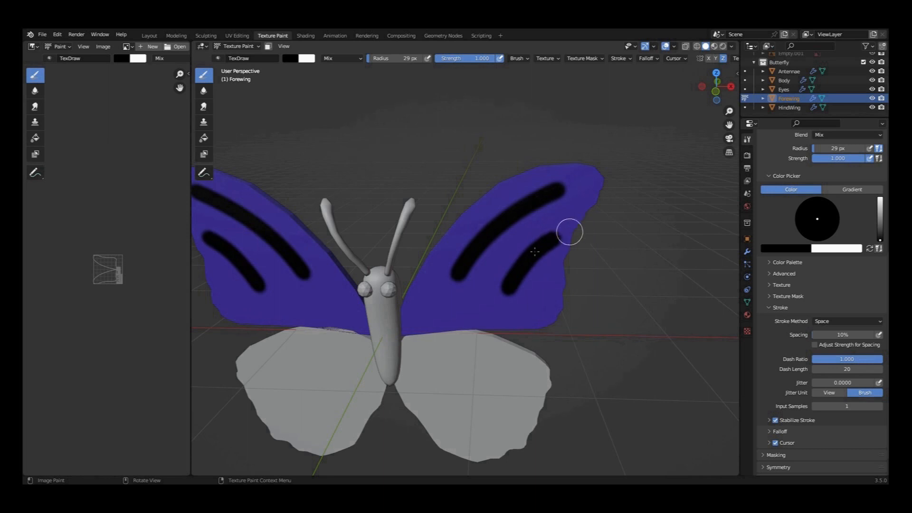
pyautogui.moveTo(476, 275)
pyautogui.mouseDown()
pyautogui.moveTo(534, 241)
pyautogui.moveTo(542, 190)
pyautogui.moveTo(511, 140)
pyautogui.mouseUp()
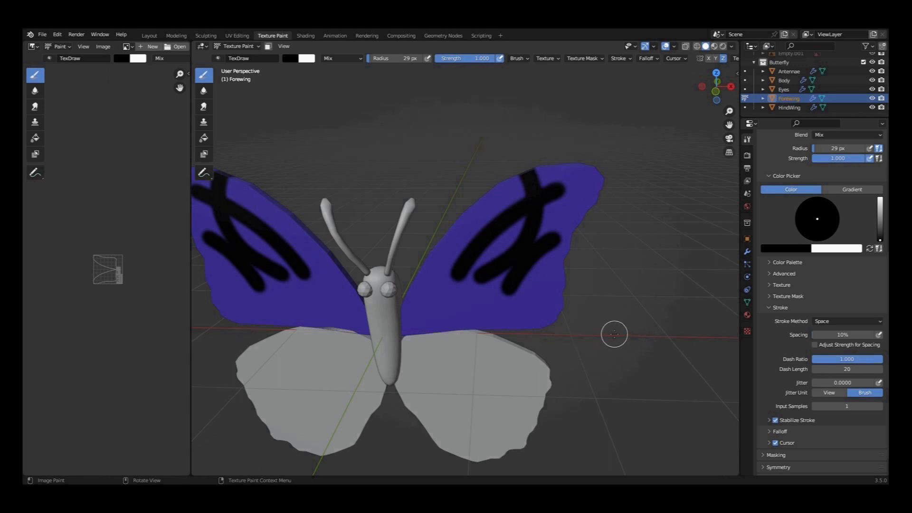
# Step: Try reshaping the brush falloff curve with points at about X 0.088, Y 0.728 and X 0.713, Y 0.85, testing strokes on the forewing
pyautogui.click(771, 433)
pyautogui.scroll(-5, 822, 428)
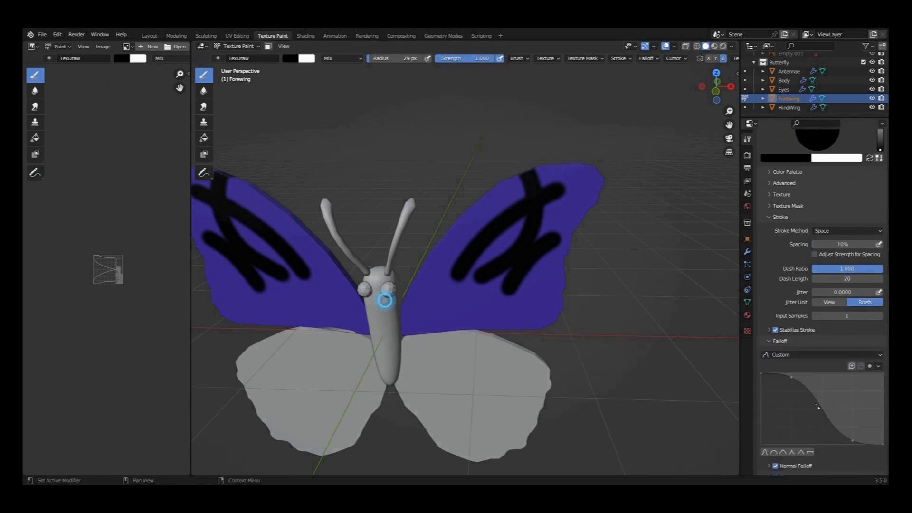
pyautogui.moveTo(547, 312)
pyautogui.mouseDown()
pyautogui.moveTo(549, 279)
pyautogui.moveTo(591, 226)
pyautogui.mouseUp()
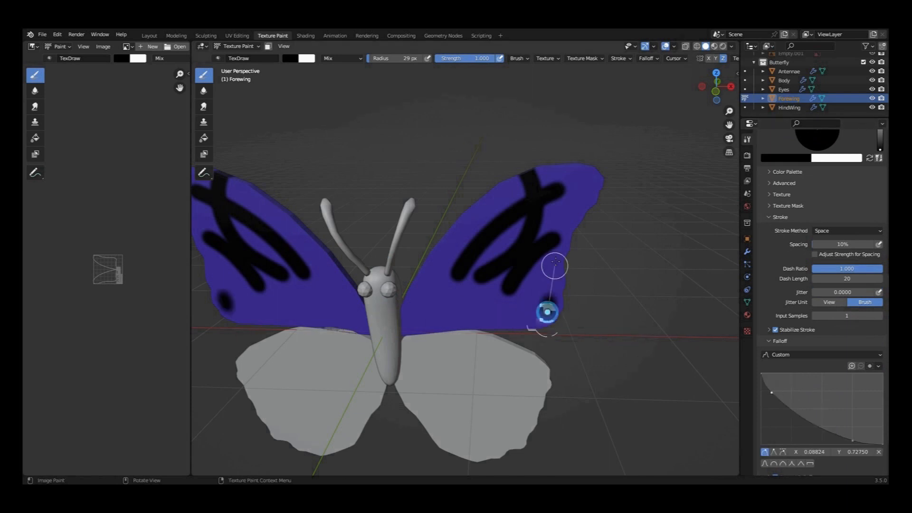
pyautogui.moveTo(433, 299); pyautogui.dragTo(551, 304)
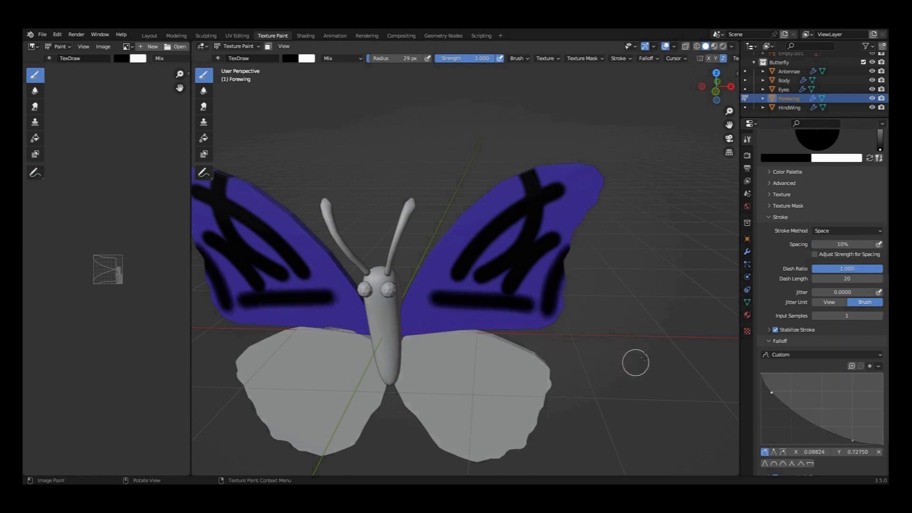
pyautogui.moveTo(798, 416)
pyautogui.mouseDown()
pyautogui.moveTo(792, 405)
pyautogui.moveTo(845, 374)
pyautogui.moveTo(850, 385)
pyautogui.mouseUp()
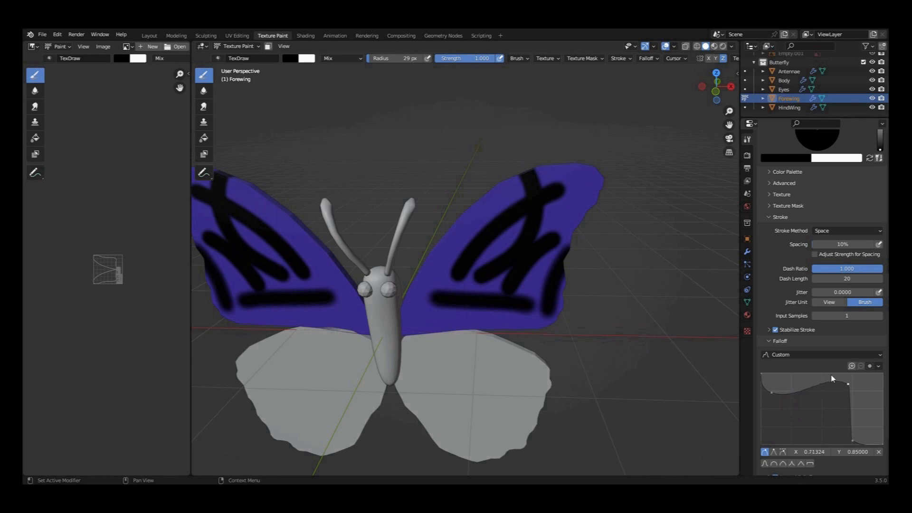
pyautogui.moveTo(466, 310)
pyautogui.mouseDown()
pyautogui.moveTo(566, 289)
pyautogui.moveTo(478, 219)
pyautogui.moveTo(540, 171)
pyautogui.moveTo(562, 179)
pyautogui.mouseUp()
# Step: Move the falloff curve points to about X 0.485, Y 0.506 and X 0.265, Y 0.896, and paint a test stroke towards the wing tip
pyautogui.moveTo(849, 380); pyautogui.dragTo(821, 408)
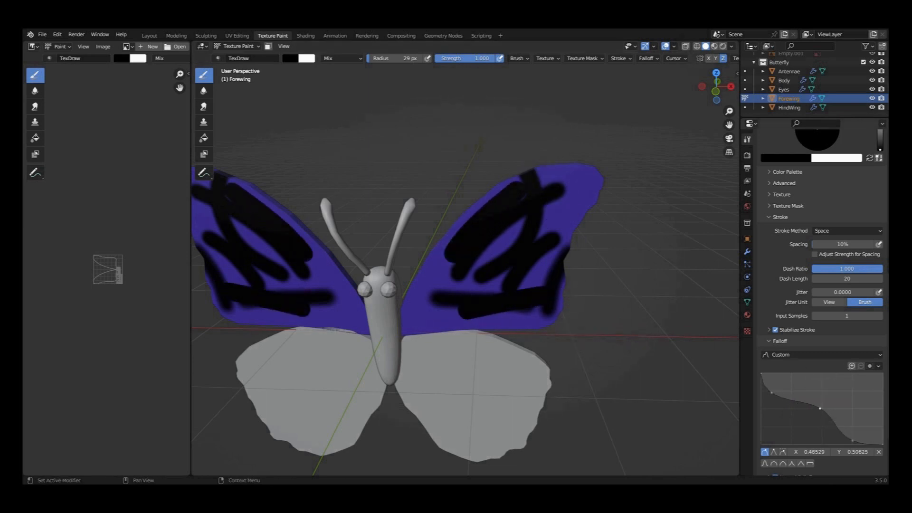
pyautogui.moveTo(772, 393); pyautogui.dragTo(793, 380)
pyautogui.moveTo(480, 267)
pyautogui.mouseDown()
pyautogui.moveTo(576, 187)
pyautogui.moveTo(623, 199)
pyautogui.mouseUp()
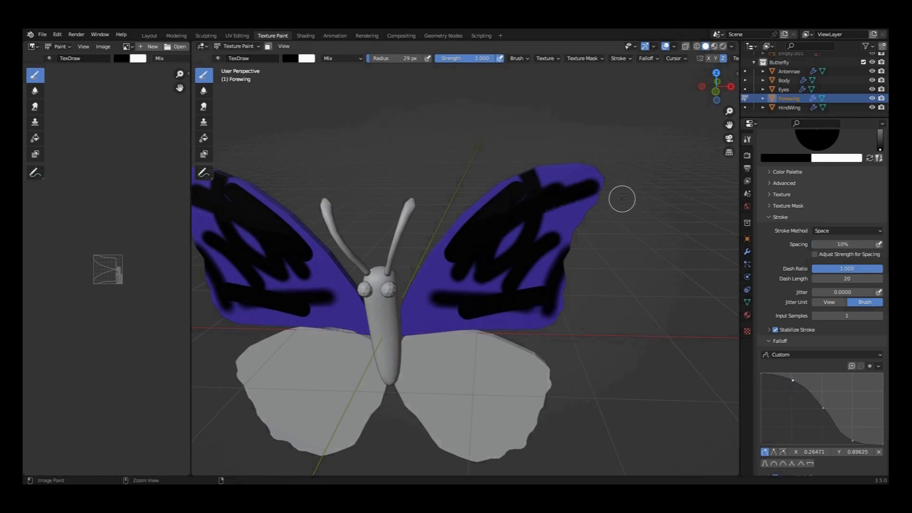
# Step: Undo all the black test strokes on the forewing
pyautogui.hotkey('ctrl', 'z')
pyautogui.hotkey('ctrl', 'z')
pyautogui.hotkey('ctrl', 'z')
pyautogui.hotkey('ctrl', 'z')
pyautogui.hotkey('ctrl', 'z')
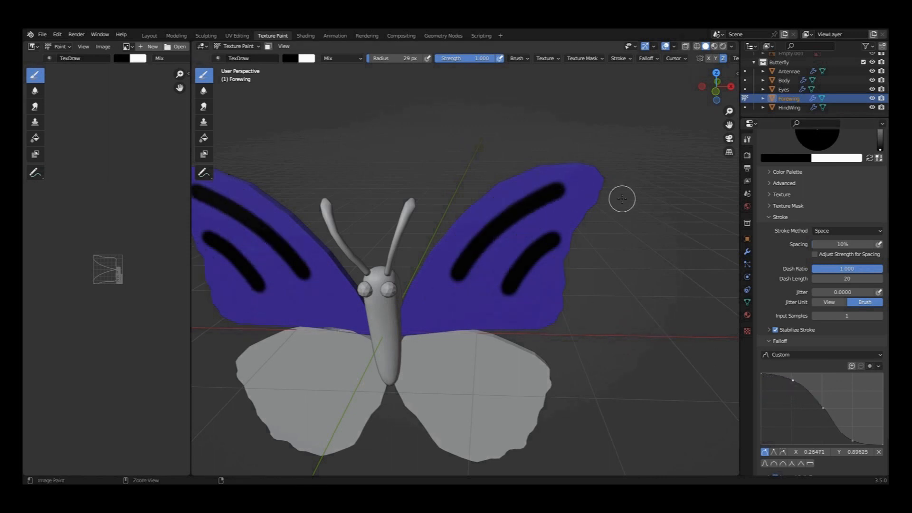
pyautogui.moveTo(627, 262)
pyautogui.mouseDown(button='middle')
pyautogui.moveTo(548, 274)
pyautogui.moveTo(595, 251)
pyautogui.mouseUp(button='middle')
pyautogui.hotkey('ctrl', 'z')
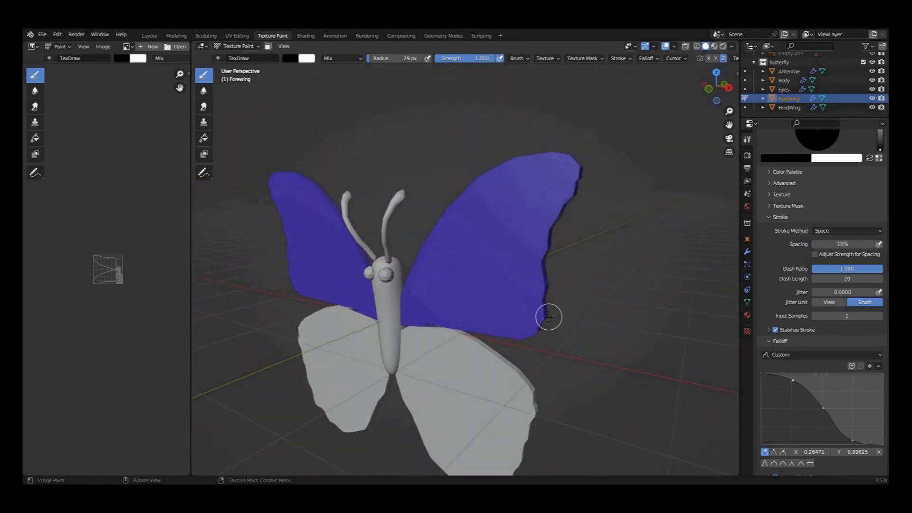
pyautogui.moveTo(566, 308)
pyautogui.mouseDown(button='middle')
pyautogui.moveTo(592, 323)
pyautogui.moveTo(511, 277)
pyautogui.mouseUp(button='middle')
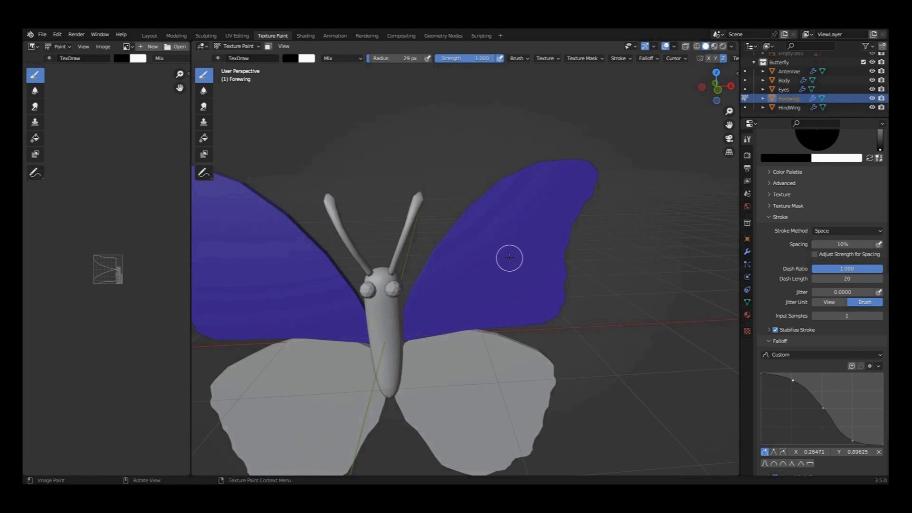
# Step: Set the brush radius to 34 px, and hide the HindWing and Body objects
pyautogui.press('f')
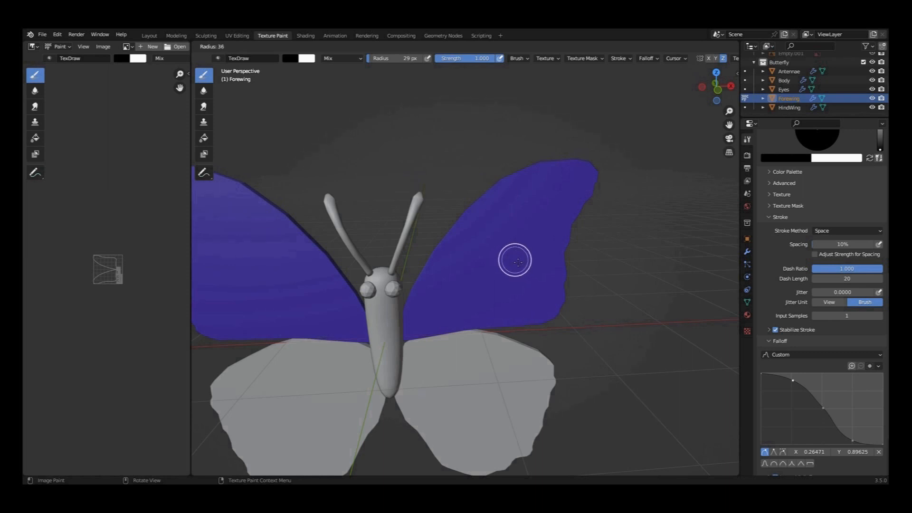
pyautogui.click(517, 262)
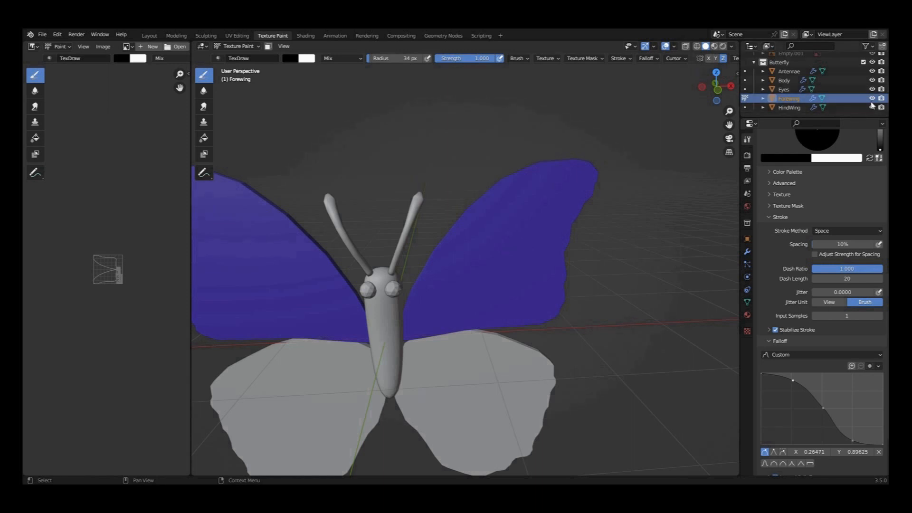
pyautogui.click(873, 107)
pyautogui.click(873, 81)
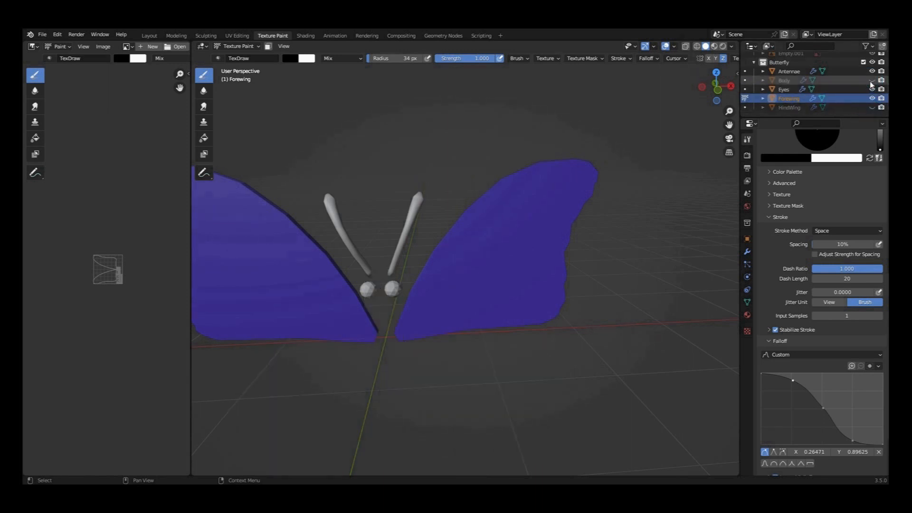
# Step: Paint a black border along the forewing's front and lower edges and around its outer rim
pyautogui.moveTo(422, 301); pyautogui.dragTo(460, 322, button='middle')
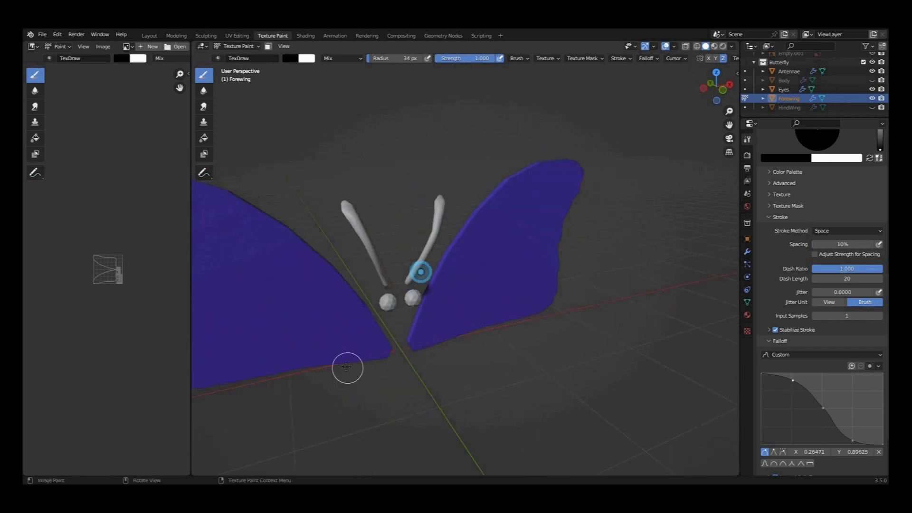
pyautogui.keyDown('shift'); pyautogui.moveTo(384, 326); pyautogui.dragTo(413, 342, button='right'); pyautogui.keyUp('shift')
pyautogui.moveTo(414, 343)
pyautogui.mouseDown()
pyautogui.moveTo(433, 265)
pyautogui.moveTo(507, 176)
pyautogui.moveTo(534, 157)
pyautogui.moveTo(601, 154)
pyautogui.mouseUp()
pyautogui.moveTo(642, 199); pyautogui.dragTo(489, 285, button='middle')
pyautogui.moveTo(404, 324)
pyautogui.mouseDown()
pyautogui.moveTo(432, 334)
pyautogui.moveTo(579, 306)
pyautogui.moveTo(593, 255)
pyautogui.mouseUp()
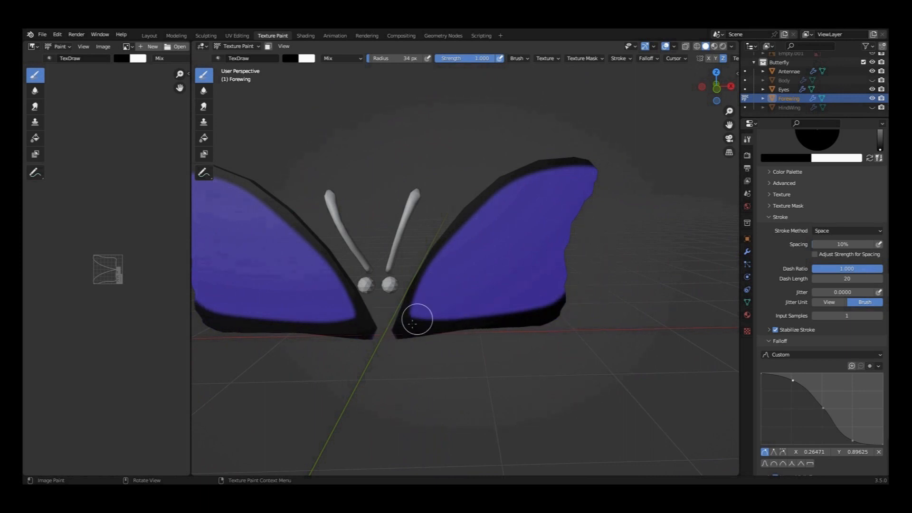
# Step: With a 15 px brush radius, paint two curved black veins from the forewing's base, one to the outer edge and one along the lower edge
pyautogui.moveTo(632, 289); pyautogui.dragTo(590, 354, button='middle')
pyautogui.press('f')
pyautogui.click(518, 312)
pyautogui.moveTo(426, 319)
pyautogui.mouseDown()
pyautogui.moveTo(577, 230)
pyautogui.moveTo(589, 233)
pyautogui.mouseUp()
pyautogui.moveTo(437, 319); pyautogui.dragTo(583, 328)
# Step: Paint a curved black vein from the main vein up to the forewing's top edge, undoing the first two attempts
pyautogui.moveTo(486, 245); pyautogui.dragTo(531, 185)
pyautogui.hotkey('ctrl', 'z')
pyautogui.moveTo(465, 257); pyautogui.dragTo(534, 173)
pyautogui.hotkey('ctrl', 'z')
pyautogui.moveTo(495, 239); pyautogui.dragTo(542, 153)
# Step: Paint curved black veins from the forewing's base through its lower section up to the main vein, undoing the misplaced strokes
pyautogui.moveTo(442, 312); pyautogui.dragTo(582, 261)
pyautogui.hotkey('ctrl', 'z')
pyautogui.moveTo(478, 304)
pyautogui.mouseDown()
pyautogui.moveTo(536, 220)
pyautogui.moveTo(537, 201)
pyautogui.mouseUp()
pyautogui.moveTo(461, 308)
pyautogui.mouseDown()
pyautogui.moveTo(482, 298)
pyautogui.moveTo(547, 208)
pyautogui.mouseUp()
pyautogui.moveTo(419, 331); pyautogui.dragTo(414, 333)
pyautogui.moveTo(463, 301); pyautogui.dragTo(401, 334)
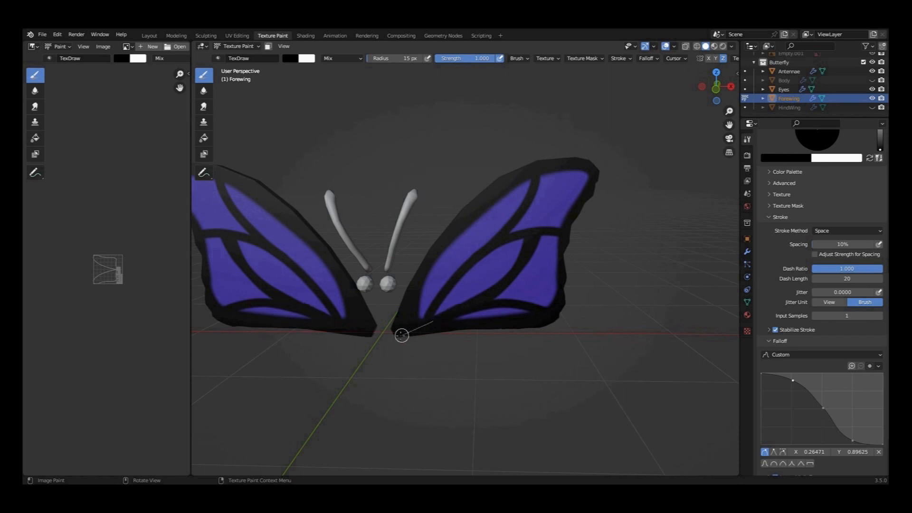
pyautogui.moveTo(401, 334); pyautogui.dragTo(440, 327, button='middle')
pyautogui.hotkey('ctrl', 'z')
pyautogui.moveTo(446, 320); pyautogui.dragTo(537, 218)
pyautogui.moveTo(571, 304)
pyautogui.mouseDown(button='middle')
pyautogui.moveTo(375, 323)
pyautogui.moveTo(637, 301)
pyautogui.mouseUp(button='middle')
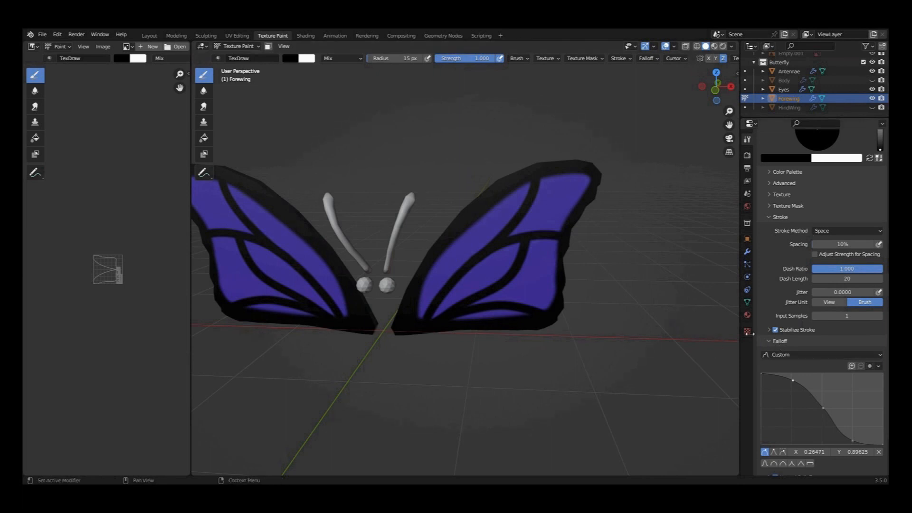
# Step: Turn off stroke stabilization, swap the brush colour to white and set the brush radius to 8 px
pyautogui.click(776, 331)
pyautogui.click(869, 159)
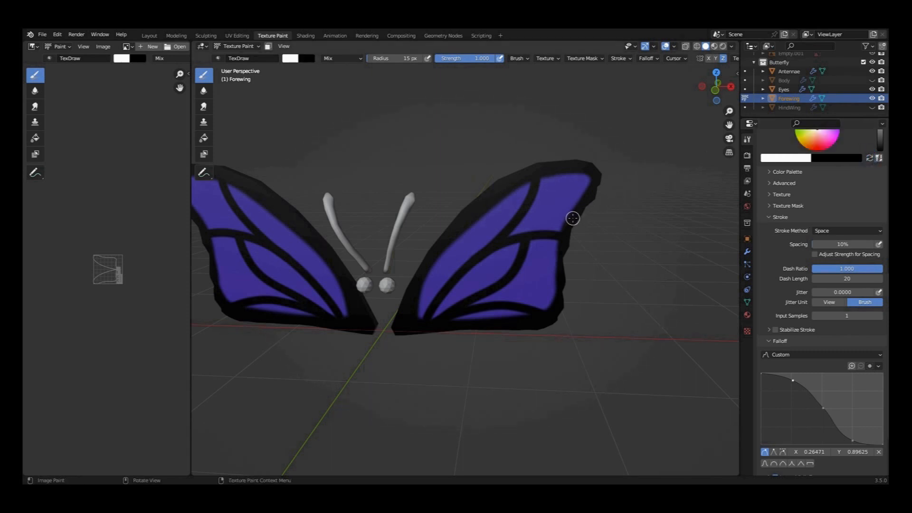
pyautogui.press('f')
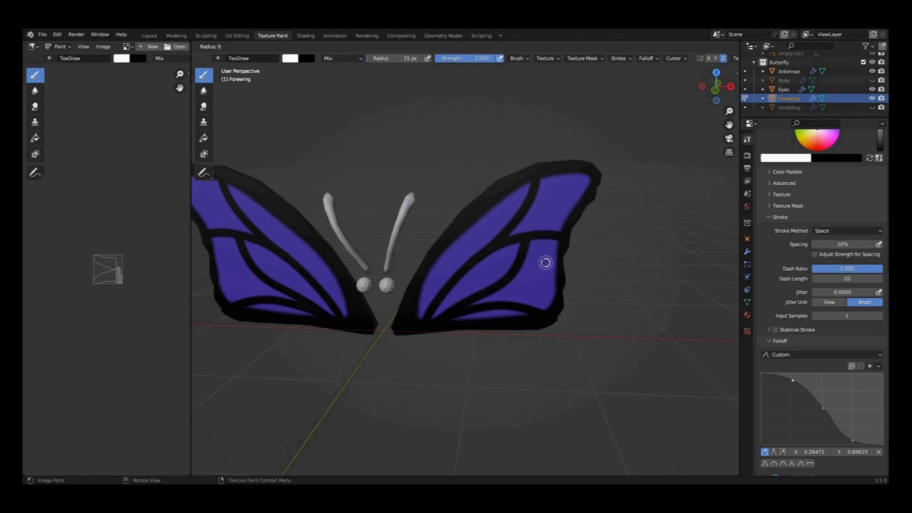
pyautogui.click(545, 262)
# Step: Paint small white dots in the black border around the forewing's lower outer corner and up its outer edge
pyautogui.click(521, 322)
pyautogui.click(536, 319)
pyautogui.click(543, 324)
pyautogui.click(547, 317)
pyautogui.click(553, 319)
pyautogui.click(554, 311)
pyautogui.click(557, 304)
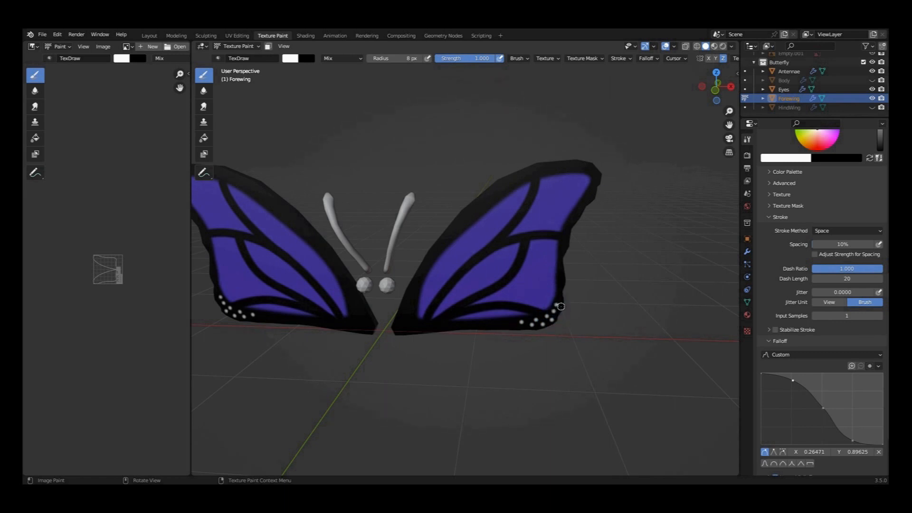
pyautogui.click(561, 301)
pyautogui.click(558, 292)
pyautogui.click(562, 282)
pyautogui.click(559, 274)
# Step: Paint white dots in the black border along the forewing's lower edge, around its base and onto the lower front edge
pyautogui.moveTo(550, 336)
pyautogui.mouseDown(button='middle')
pyautogui.moveTo(543, 300)
pyautogui.moveTo(525, 305)
pyautogui.mouseUp(button='middle')
pyautogui.click(529, 307)
pyautogui.click(525, 310)
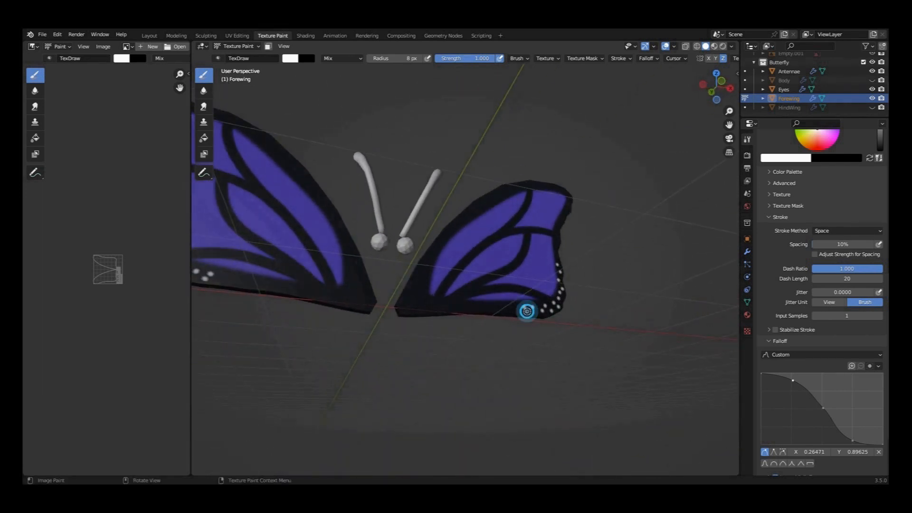
pyautogui.moveTo(516, 307); pyautogui.dragTo(421, 321, button='middle')
pyautogui.click(411, 315)
pyautogui.click(409, 302)
pyautogui.moveTo(444, 336); pyautogui.dragTo(468, 321, button='middle')
pyautogui.scroll(6, 436, 269)
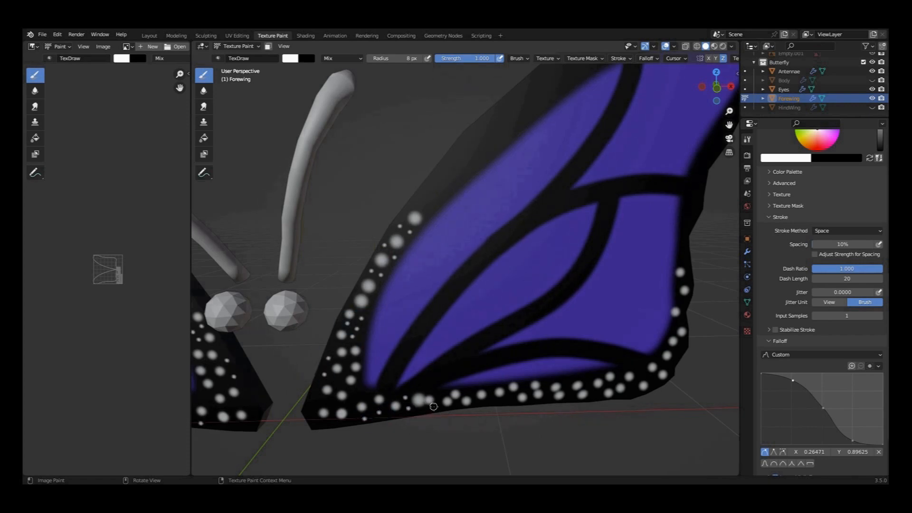
pyautogui.click(489, 387)
pyautogui.click(508, 401)
pyautogui.click(638, 370)
pyautogui.click(653, 382)
pyautogui.click(645, 378)
# Step: Paint white dots of varying brush sizes along the middle of the forewing's front border
pyautogui.scroll(-1, 479, 269)
pyautogui.press('f')
pyautogui.click(484, 265)
pyautogui.click(434, 216)
pyautogui.click(437, 202)
pyautogui.click(445, 189)
pyautogui.click(452, 198)
pyautogui.click(481, 154)
pyautogui.click(487, 166)
pyautogui.click(492, 145)
pyautogui.press('f')
pyautogui.click(521, 136)
pyautogui.click(498, 157)
pyautogui.click(478, 178)
pyautogui.click(464, 171)
# Step: Continue the white dots up the forewing's front border towards the upper vein, raising the brush radius to 21 px
pyautogui.press('f')
pyautogui.click(522, 144)
pyautogui.scroll(-3, 489, 191)
pyautogui.moveTo(489, 192)
pyautogui.mouseDown(button='middle')
pyautogui.moveTo(532, 260)
pyautogui.moveTo(372, 312)
pyautogui.moveTo(504, 257)
pyautogui.mouseUp(button='middle')
pyautogui.scroll(-2, 514, 233)
pyautogui.scroll(3, 516, 230)
pyautogui.scroll(-3, 522, 159)
pyautogui.scroll(4, 526, 173)
pyautogui.click(510, 153)
pyautogui.press('f')
pyautogui.click(525, 142)
pyautogui.click(546, 108)
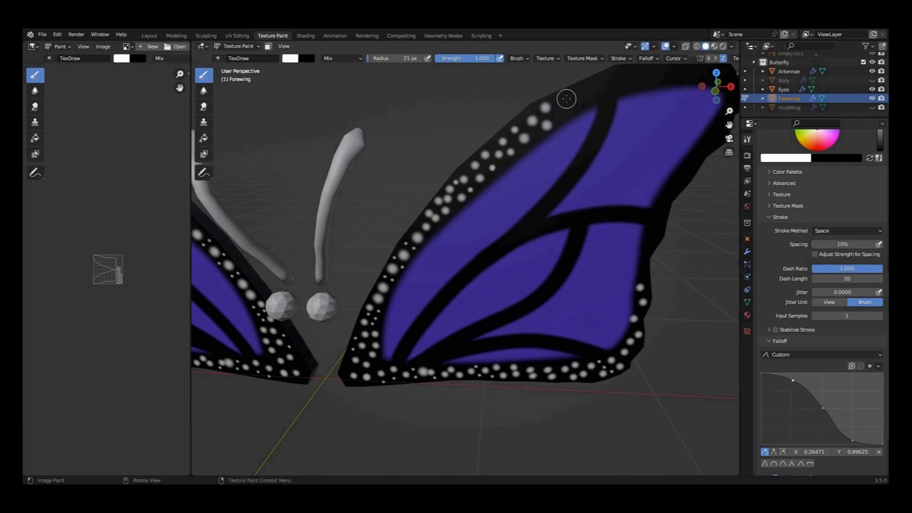
pyautogui.click(565, 114)
# Step: Paint two rows of 21 px white dots along the forewing's top border and around its tip
pyautogui.scroll(-3, 603, 116)
pyautogui.scroll(4, 526, 176)
pyautogui.moveTo(591, 152)
pyautogui.keyDown('shift'); pyautogui.mouseDown(button='middle')
pyautogui.moveTo(503, 234)
pyautogui.moveTo(487, 289)
pyautogui.mouseUp(button='middle'); pyautogui.keyUp('shift')
pyautogui.click(482, 191)
pyautogui.click(514, 191)
pyautogui.click(534, 186)
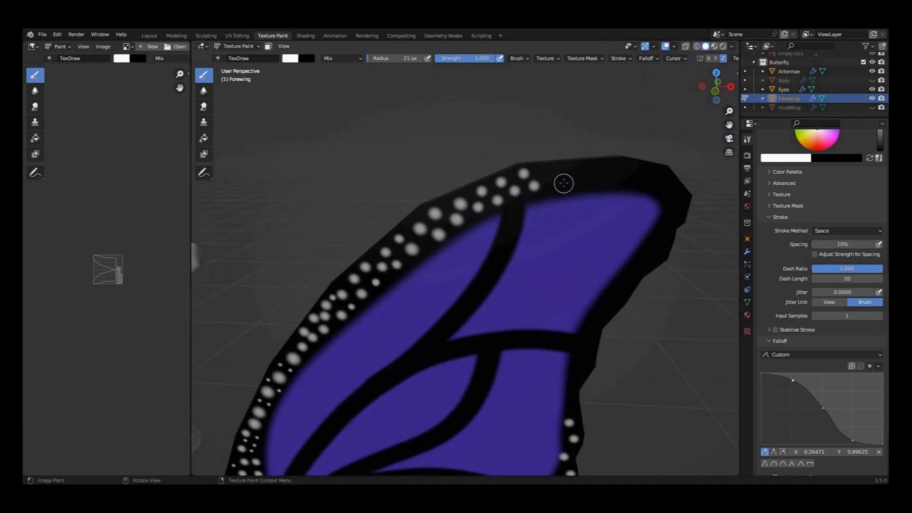
pyautogui.click(549, 186)
pyautogui.click(587, 181)
pyautogui.click(599, 170)
pyautogui.click(633, 169)
pyautogui.click(660, 176)
pyautogui.click(675, 193)
pyautogui.click(677, 210)
pyautogui.click(643, 184)
pyautogui.click(626, 185)
pyautogui.click(645, 173)
# Step: Paint white dots down the upper outer edge of the forewing as far as the main vein, varying the brush radius
pyautogui.press('f')
pyautogui.click(670, 183)
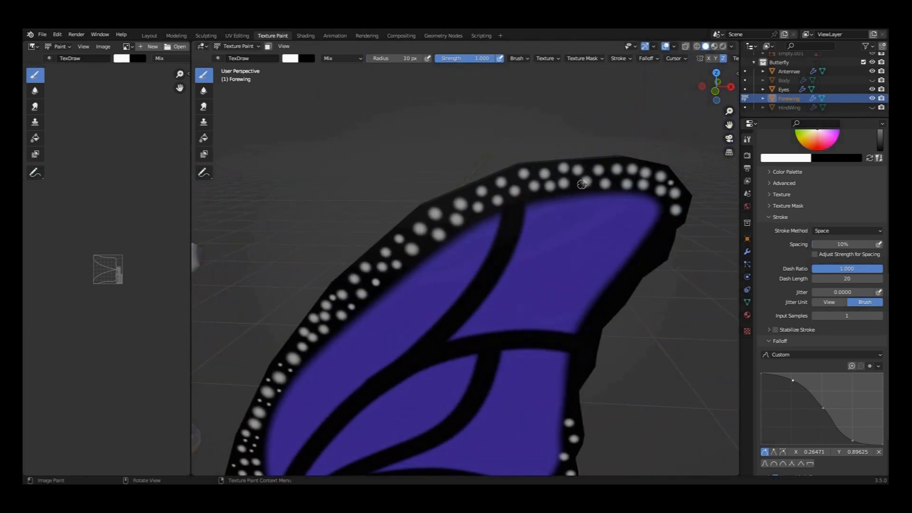
pyautogui.scroll(-3, 490, 231)
pyautogui.click(582, 250)
pyautogui.click(571, 268)
pyautogui.moveTo(579, 265)
pyautogui.mouseDown(button='middle')
pyautogui.moveTo(418, 266)
pyautogui.moveTo(579, 259)
pyautogui.mouseUp(button='middle')
pyautogui.scroll(2, 579, 260)
pyautogui.click(556, 267)
pyautogui.click(545, 267)
pyautogui.click(552, 276)
pyautogui.click(537, 286)
pyautogui.click(537, 296)
pyautogui.click(527, 328)
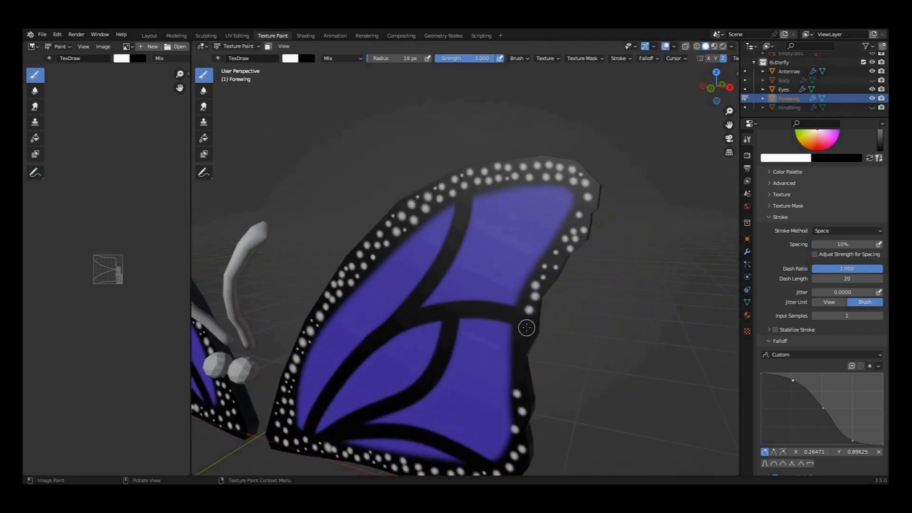
# Step: With a 10 px brush radius, add small white dots to the forewing's outer border below the main vein
pyautogui.moveTo(521, 352); pyautogui.dragTo(561, 343, button='middle')
pyautogui.press('f')
pyautogui.click(573, 354)
pyautogui.click(569, 346)
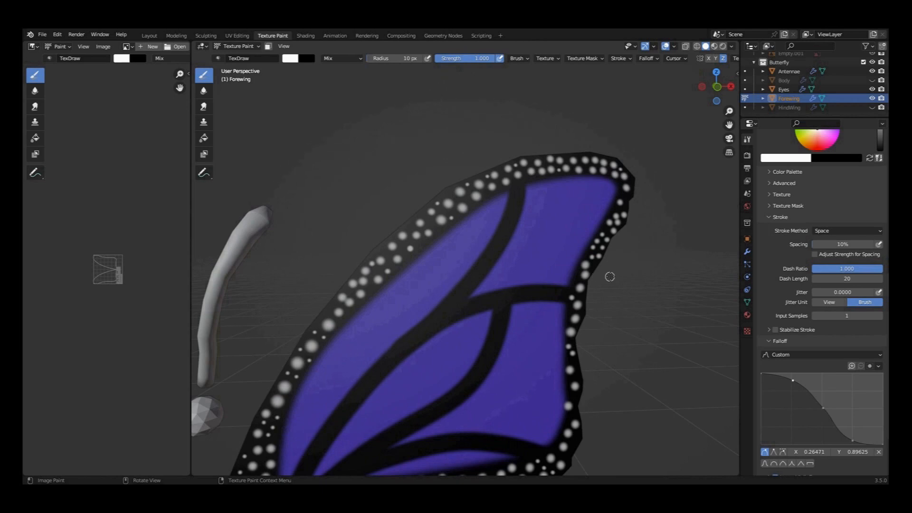
pyautogui.scroll(-5, 610, 276)
pyautogui.keyDown('shift'); pyautogui.moveTo(615, 279); pyautogui.dragTo(591, 299, button='middle'); pyautogui.keyUp('shift')
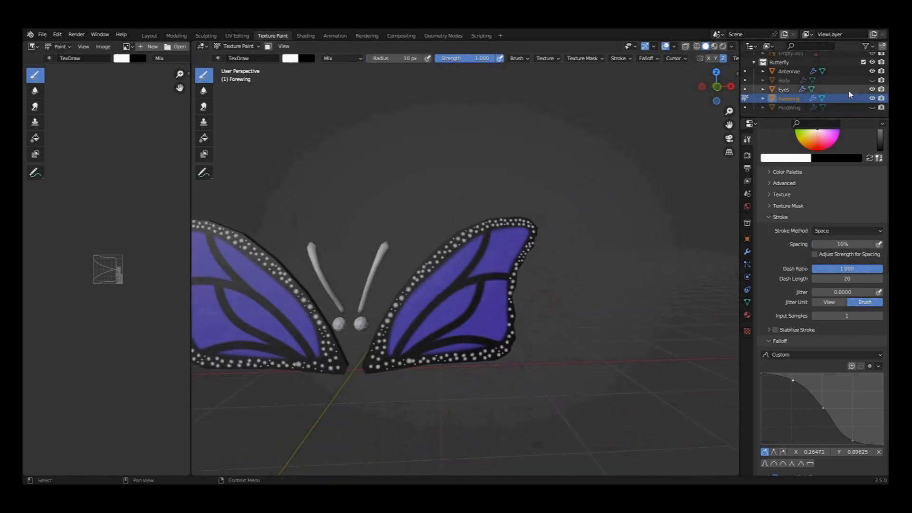
# Step: Make the hindwing and the body visible again
pyautogui.click(872, 107)
pyautogui.click(873, 80)
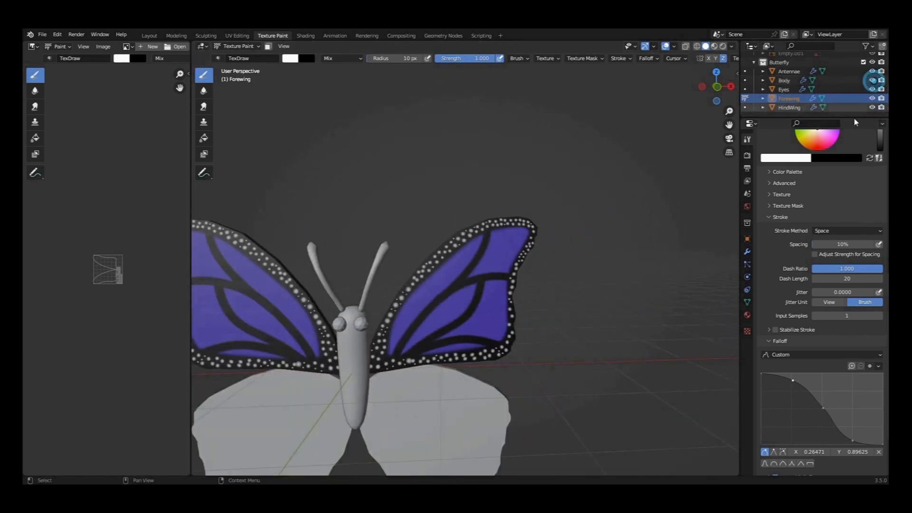
pyautogui.scroll(-2, 629, 188)
pyautogui.scroll(-2, 584, 205)
pyautogui.scroll(4, 585, 215)
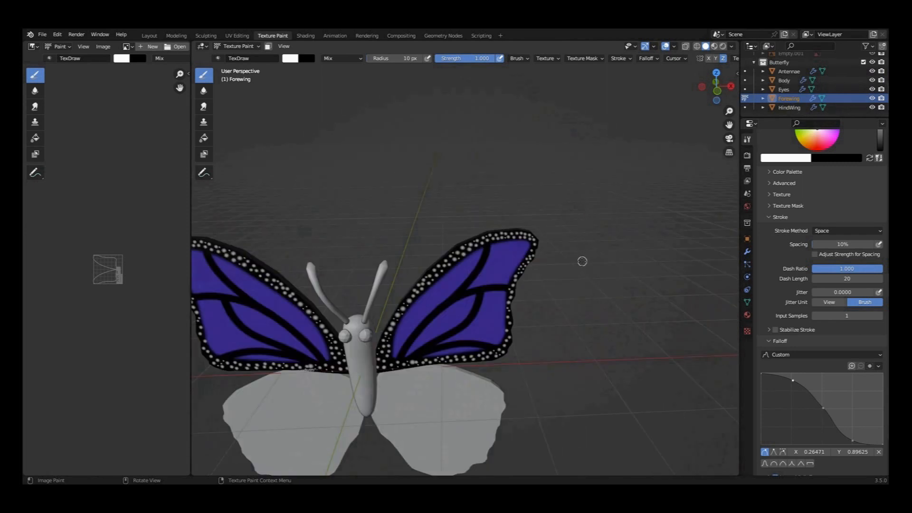
pyautogui.moveTo(583, 262); pyautogui.dragTo(599, 229, button='middle')
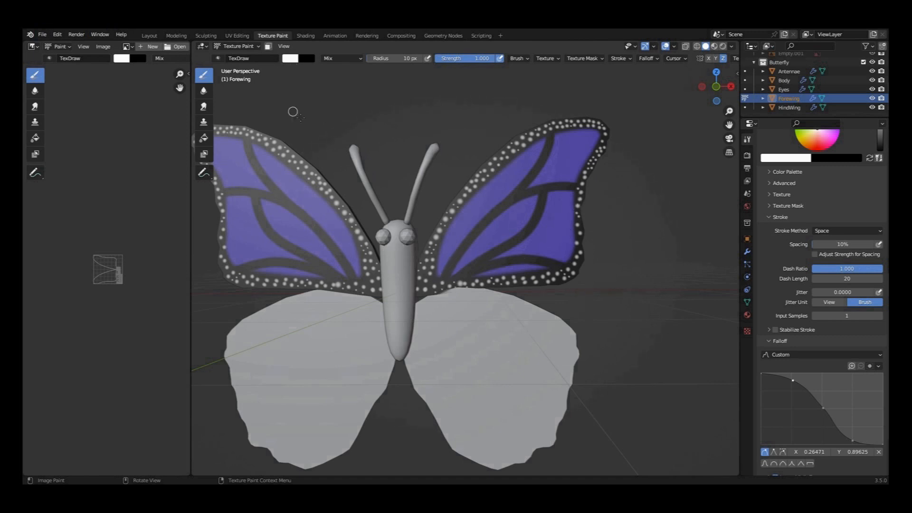
# Step: Save all painted images
pyautogui.click(102, 46)
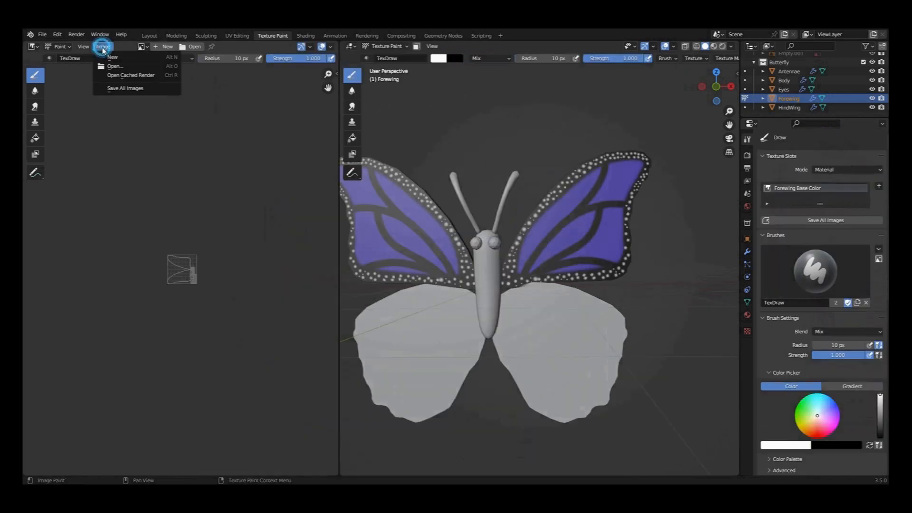
pyautogui.click(124, 88)
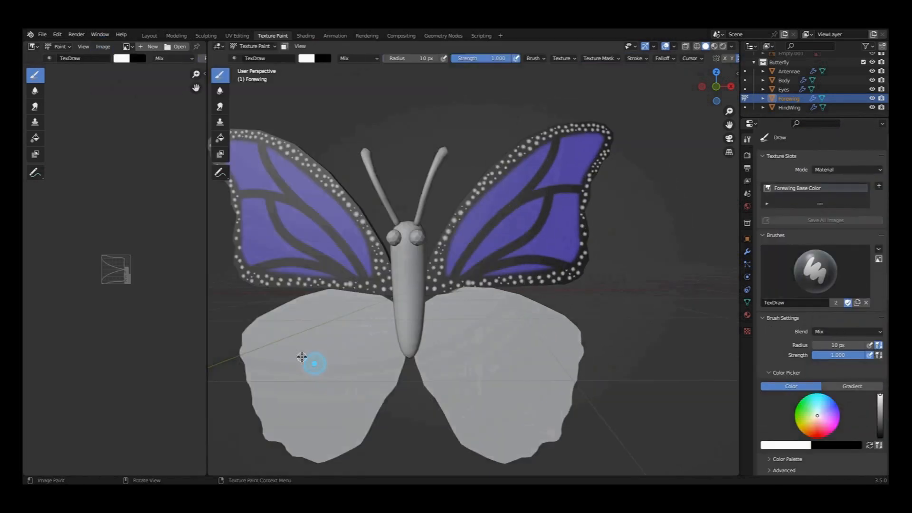
# Step: Make the hindwing the active object and select its faces in the UV Editing workspace
pyautogui.click(232, 37)
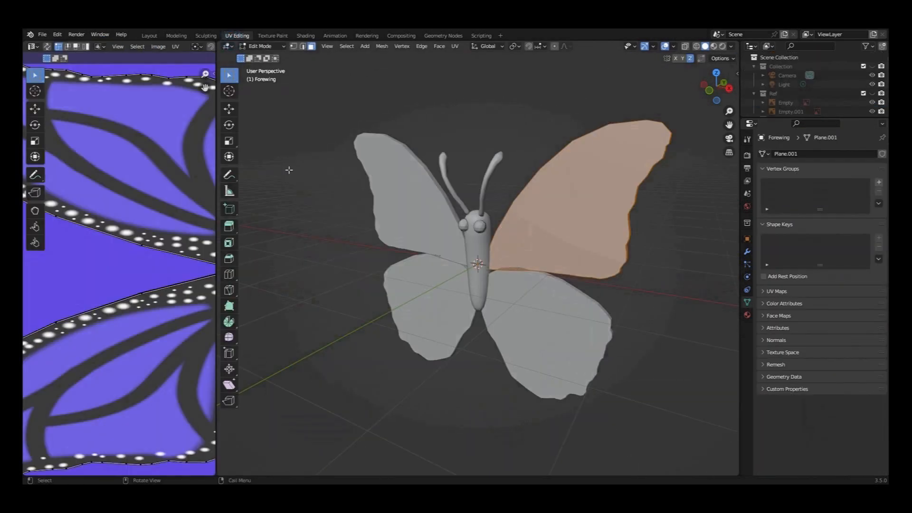
pyautogui.click(516, 290)
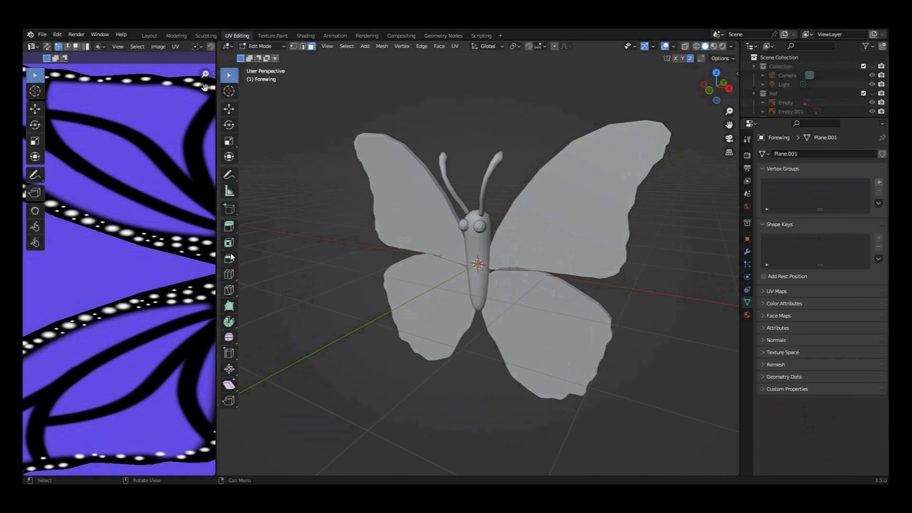
pyautogui.click(149, 36)
pyautogui.click(417, 268)
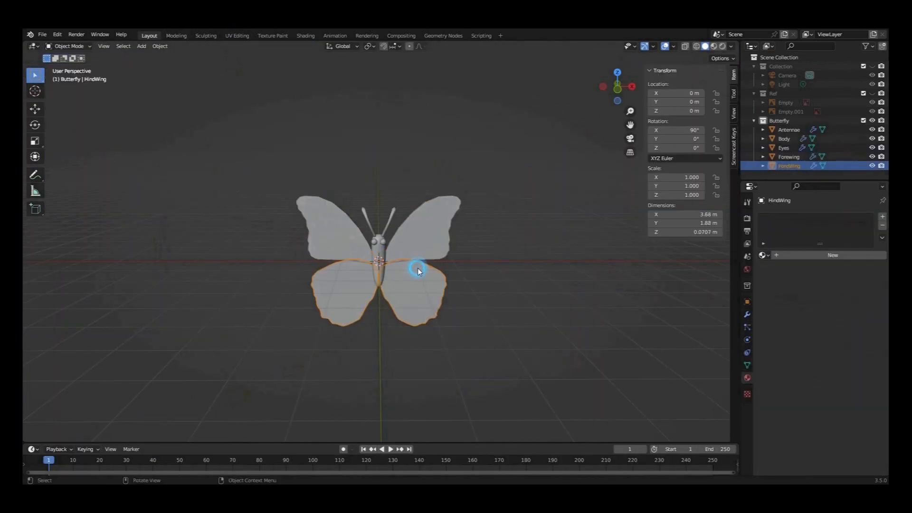
pyautogui.click(235, 36)
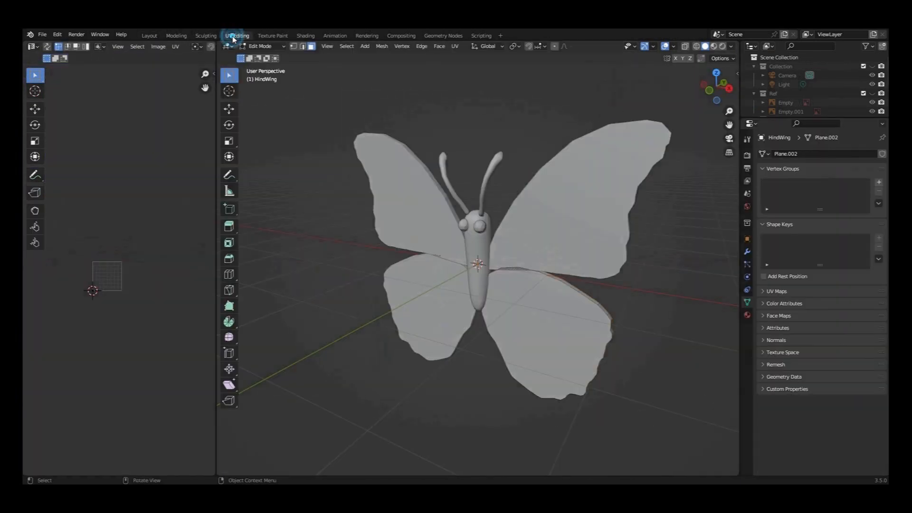
pyautogui.click(542, 315)
pyautogui.moveTo(542, 315); pyautogui.dragTo(575, 332, button='middle')
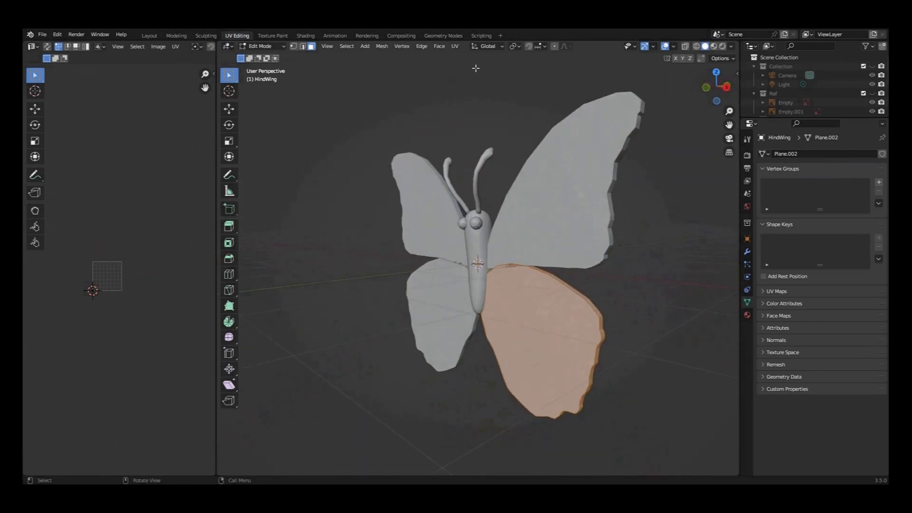
# Step: Unwrap the selected hindwing faces with Lightmap Pack at image size 512, pack quality 12 and margin 0.10
pyautogui.click(454, 47)
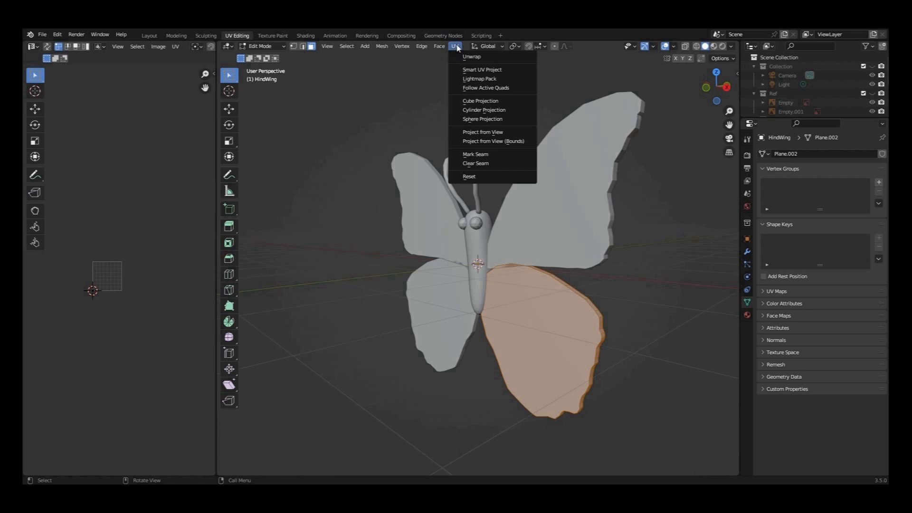
pyautogui.moveTo(475, 50)
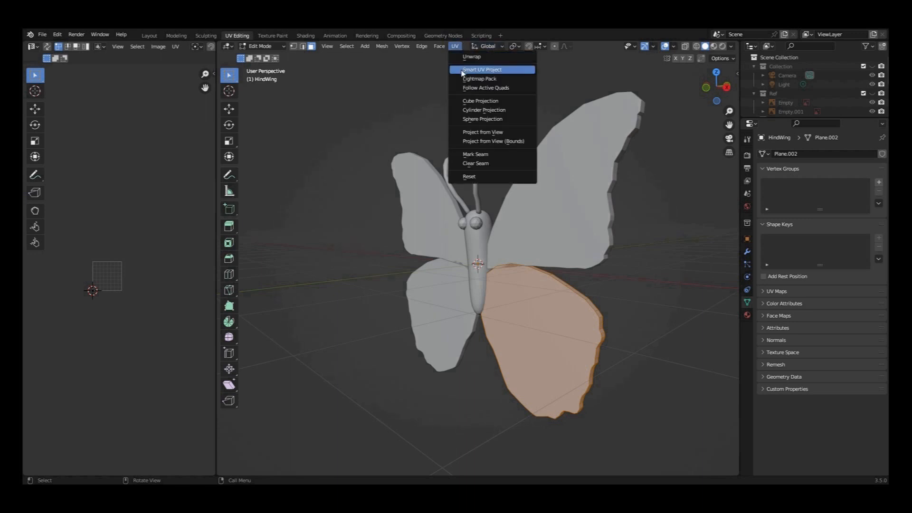
pyautogui.click(500, 80)
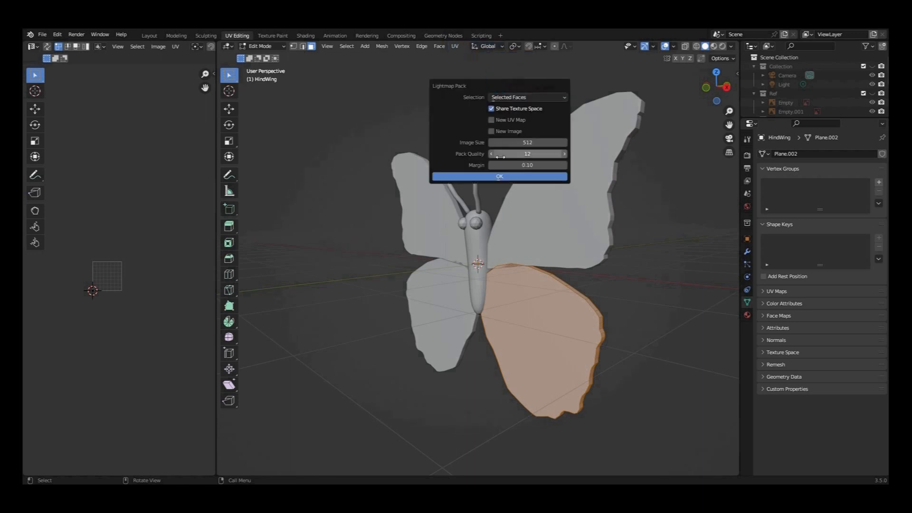
pyautogui.click(498, 178)
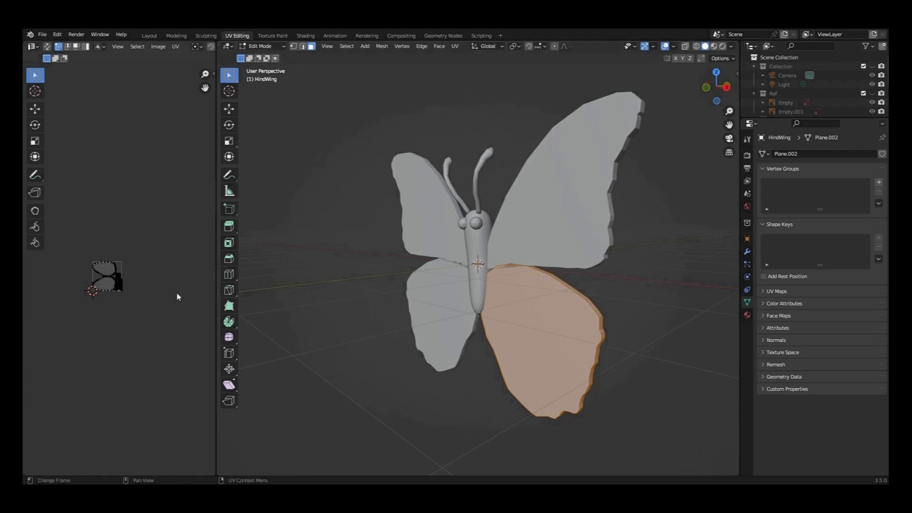
pyautogui.scroll(7, 174, 289)
pyautogui.moveTo(143, 287); pyautogui.dragTo(225, 283, button='middle')
pyautogui.scroll(-2, 145, 322)
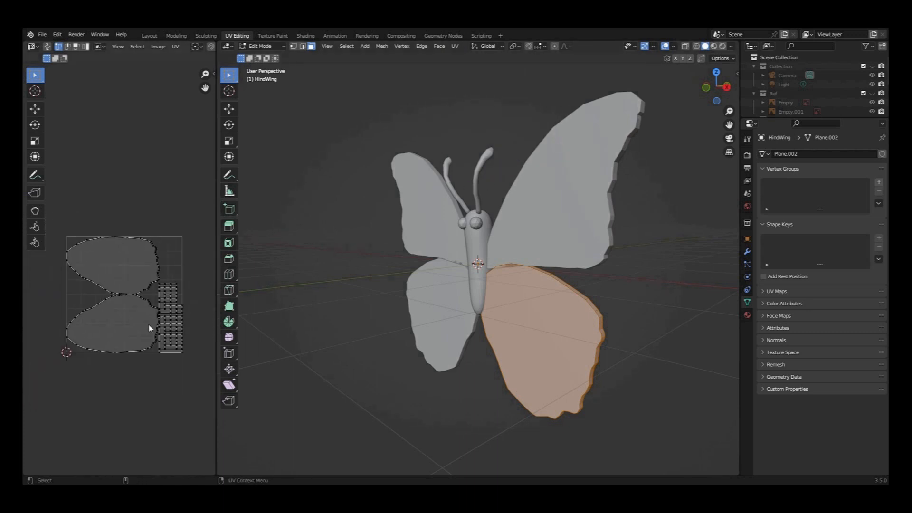
# Step: In the Texture Paint workspace, add a 1024 x 1024 px base colour paint slot to the hindwing with the copied blue-violet hex colour
pyautogui.click(272, 36)
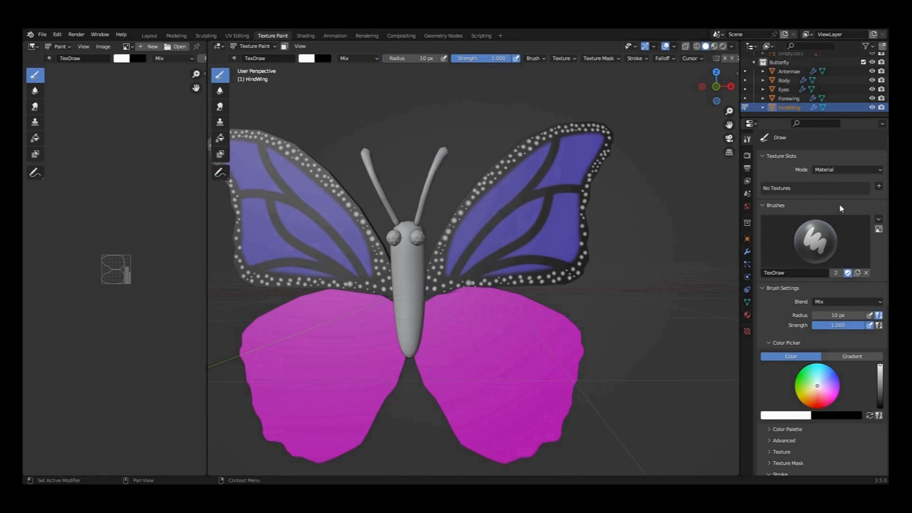
pyautogui.click(879, 189)
pyautogui.click(858, 194)
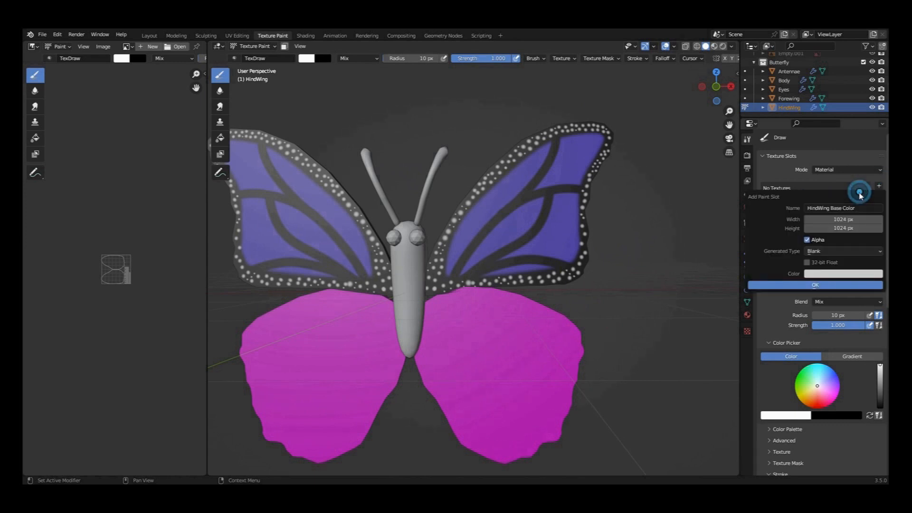
pyautogui.click(832, 274)
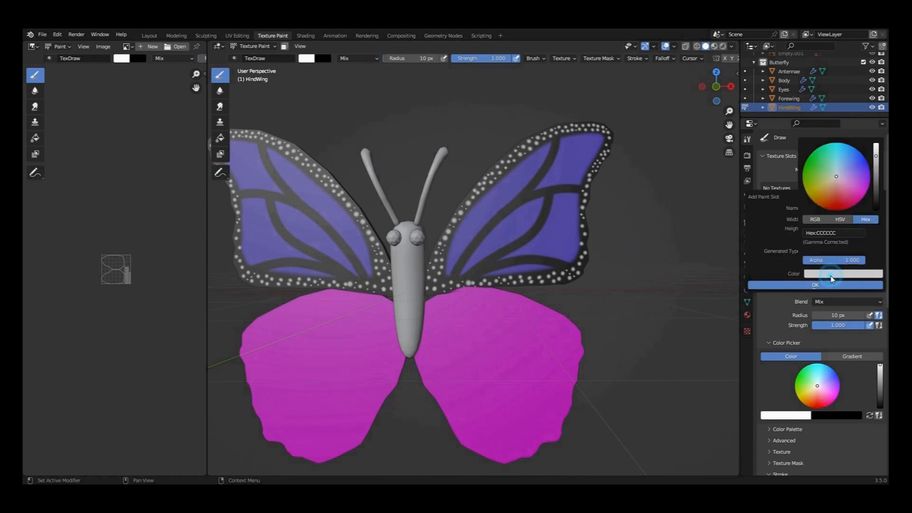
pyautogui.click(848, 234)
pyautogui.hotkey('ctrl', 'v')
pyautogui.press('Return')
pyautogui.click(827, 286)
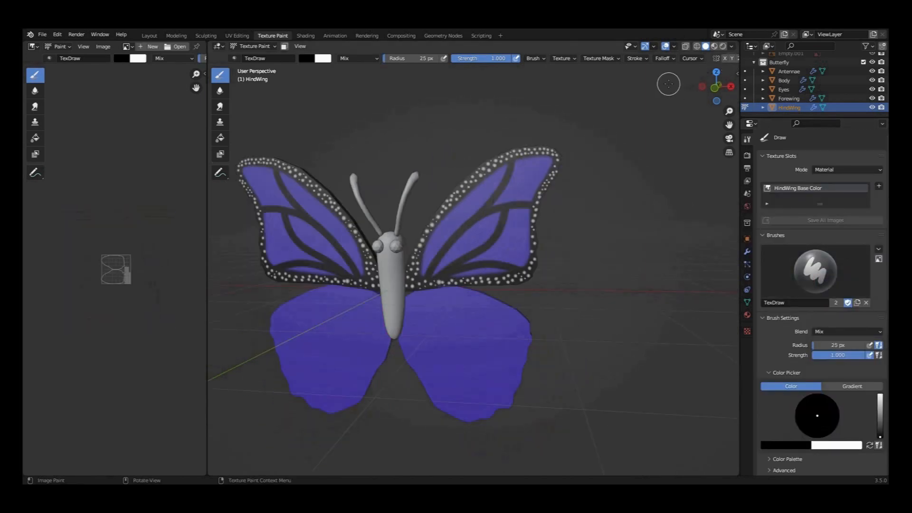
# Step: Try a short black brush stroke on the hindwing and undo it
pyautogui.click(665, 58)
pyautogui.scroll(-5, 475, 58)
pyautogui.moveTo(521, 70); pyautogui.dragTo(563, 60, button='middle')
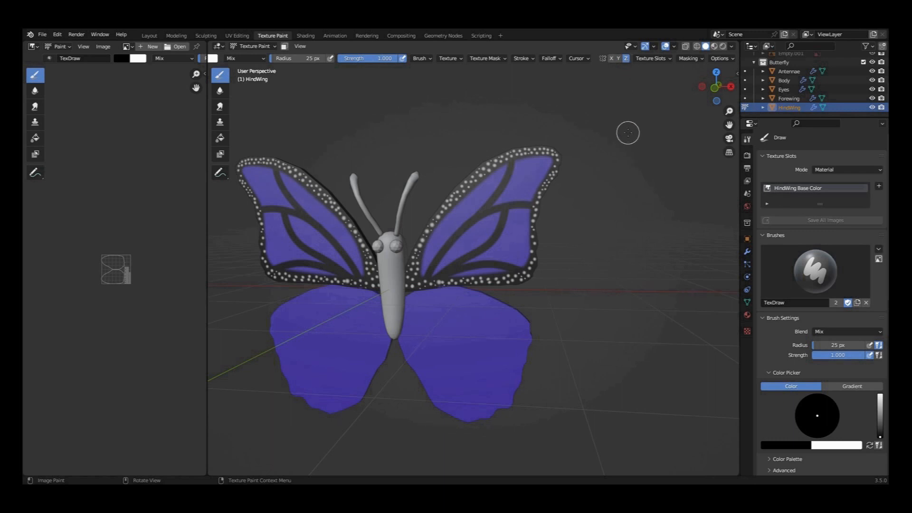
pyautogui.moveTo(454, 334); pyautogui.dragTo(465, 354)
pyautogui.moveTo(558, 375)
pyautogui.mouseDown(button='middle')
pyautogui.moveTo(627, 373)
pyautogui.moveTo(601, 369)
pyautogui.moveTo(567, 334)
pyautogui.mouseUp(button='middle')
pyautogui.hotkey('ctrl', 'z')
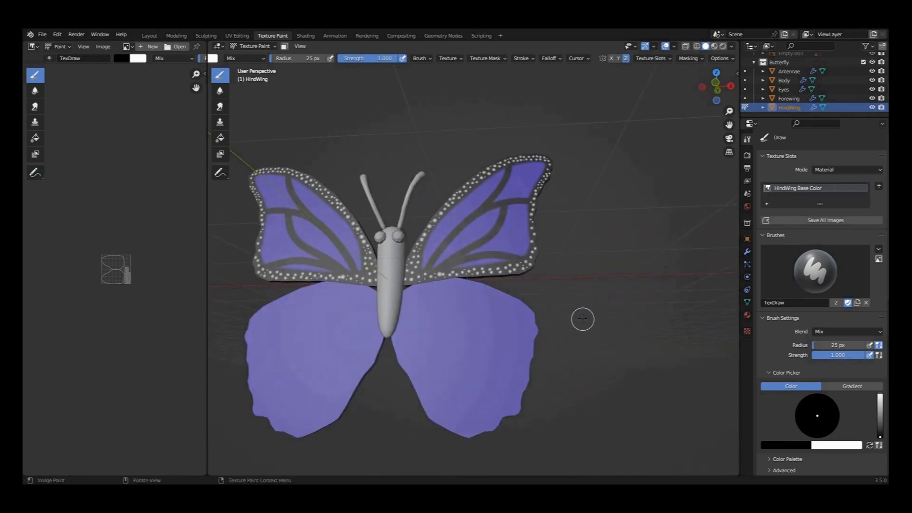
pyautogui.scroll(-2, 583, 354)
pyautogui.moveTo(583, 354); pyautogui.dragTo(618, 394, button='middle')
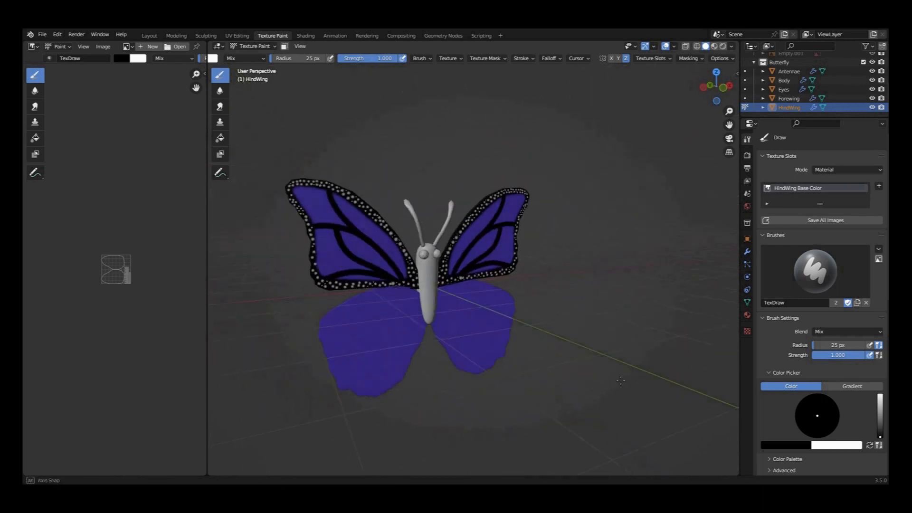
# Step: Enable stroke stabilization for the brush and hide the forewing
pyautogui.click(768, 282)
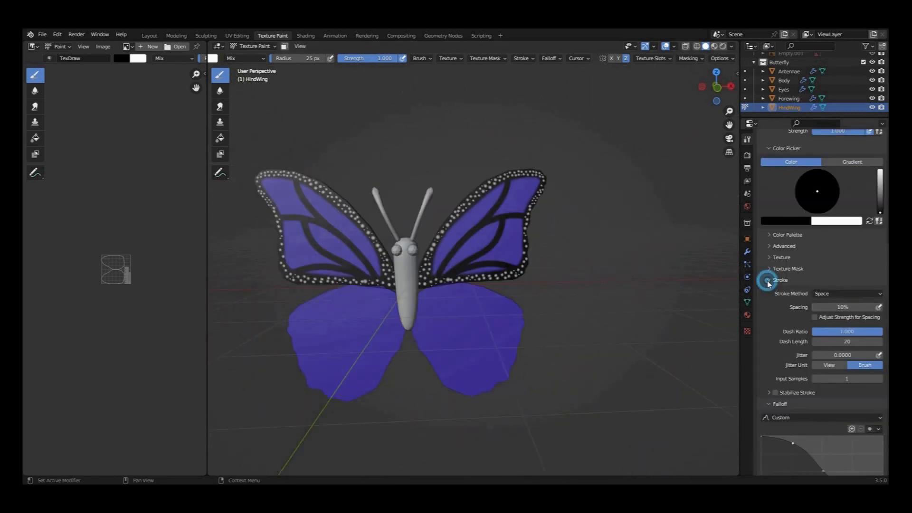
pyautogui.click(776, 393)
pyautogui.click(873, 98)
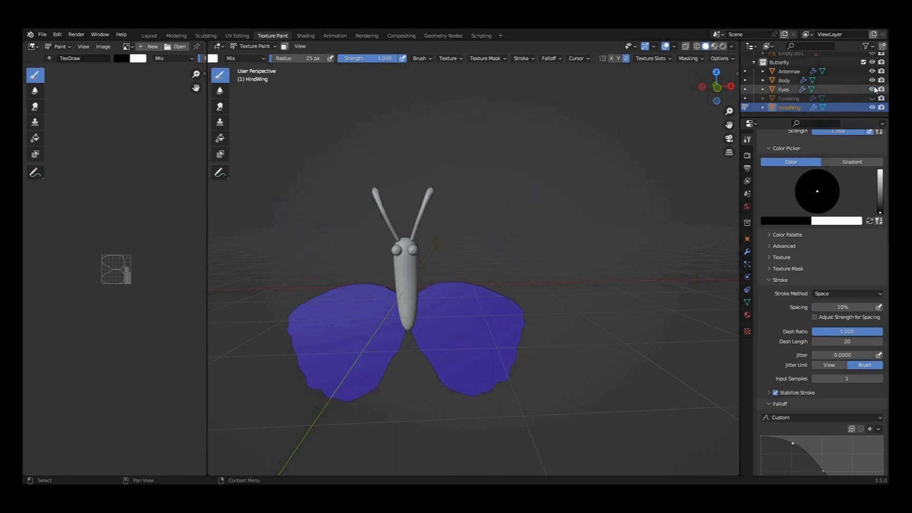
# Step: Hide the body and set the brush radius to 47 px for painting the hindwing
pyautogui.click(872, 80)
pyautogui.moveTo(441, 270)
pyautogui.mouseDown(button='middle')
pyautogui.moveTo(532, 228)
pyautogui.moveTo(458, 269)
pyautogui.mouseUp(button='middle')
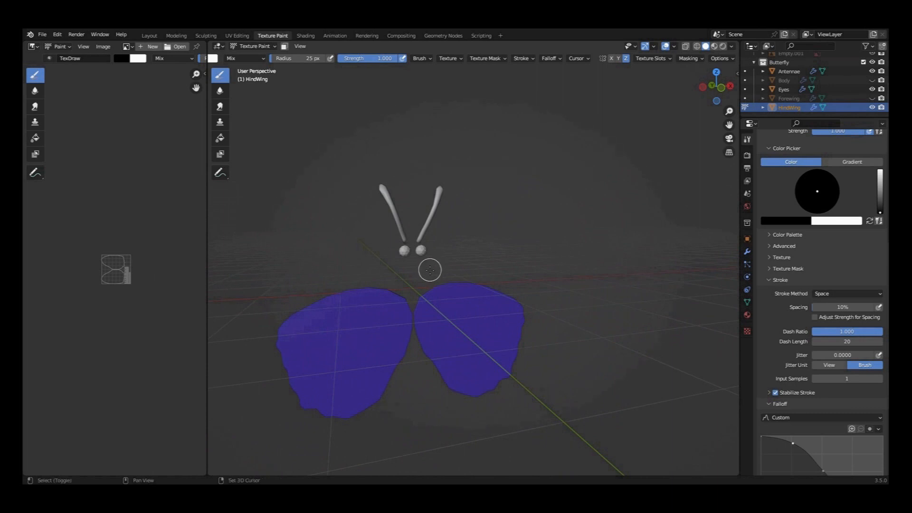
pyautogui.press('f')
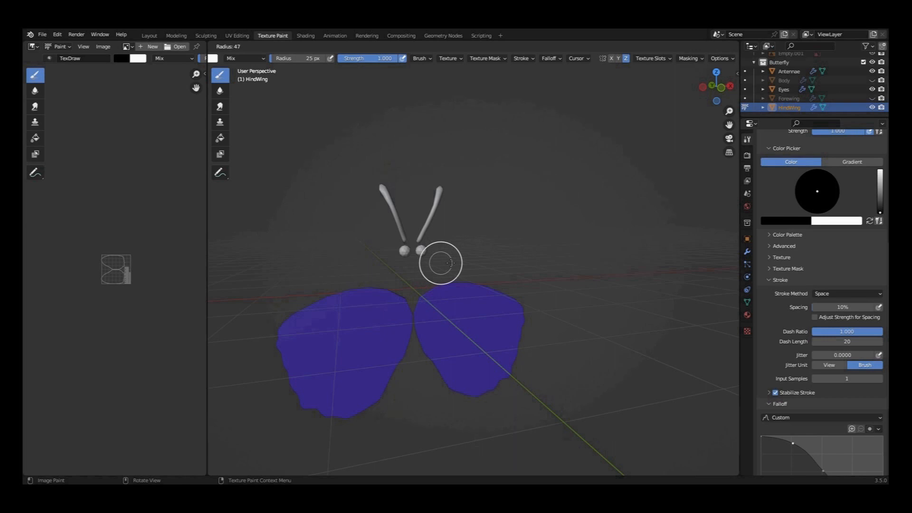
pyautogui.click(449, 262)
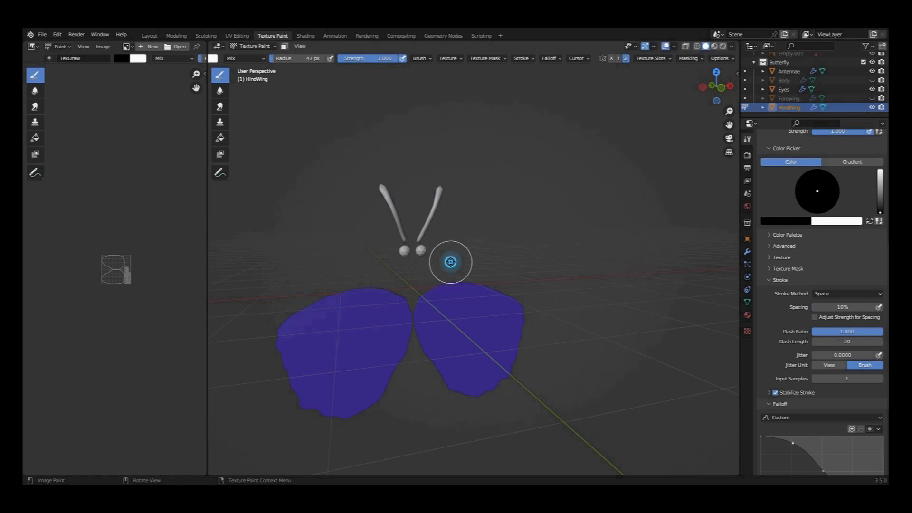
pyautogui.moveTo(371, 301)
pyautogui.mouseDown(button='middle')
pyautogui.moveTo(400, 295)
pyautogui.moveTo(393, 292)
pyautogui.mouseUp(button='middle')
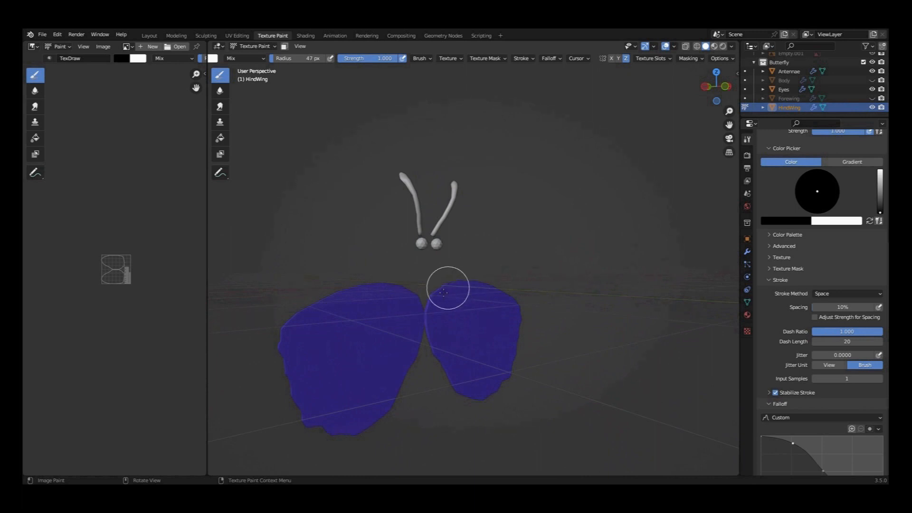
pyautogui.moveTo(446, 287); pyautogui.dragTo(430, 330, button='middle')
pyautogui.moveTo(429, 330)
pyautogui.mouseDown()
pyautogui.moveTo(431, 376)
pyautogui.moveTo(466, 416)
pyautogui.moveTo(501, 422)
pyautogui.moveTo(541, 368)
pyautogui.mouseUp()
pyautogui.moveTo(542, 368)
pyautogui.mouseDown(button='middle')
pyautogui.moveTo(575, 316)
pyautogui.moveTo(480, 326)
pyautogui.mouseUp(button='middle')
pyautogui.moveTo(443, 309)
pyautogui.mouseDown()
pyautogui.moveTo(446, 350)
pyautogui.moveTo(475, 407)
pyautogui.moveTo(482, 400)
pyautogui.mouseUp()
pyautogui.hotkey('ctrl', 'z')
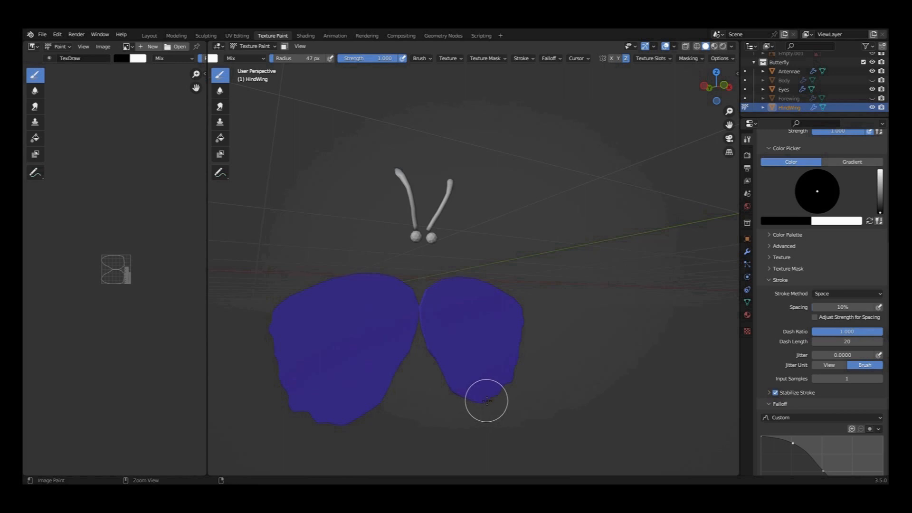
# Step: Paint a black border around the hindwing's edges and thickness on both faces, reducing the brush radius to 33 px
pyautogui.moveTo(570, 350); pyautogui.dragTo(458, 290, button='middle')
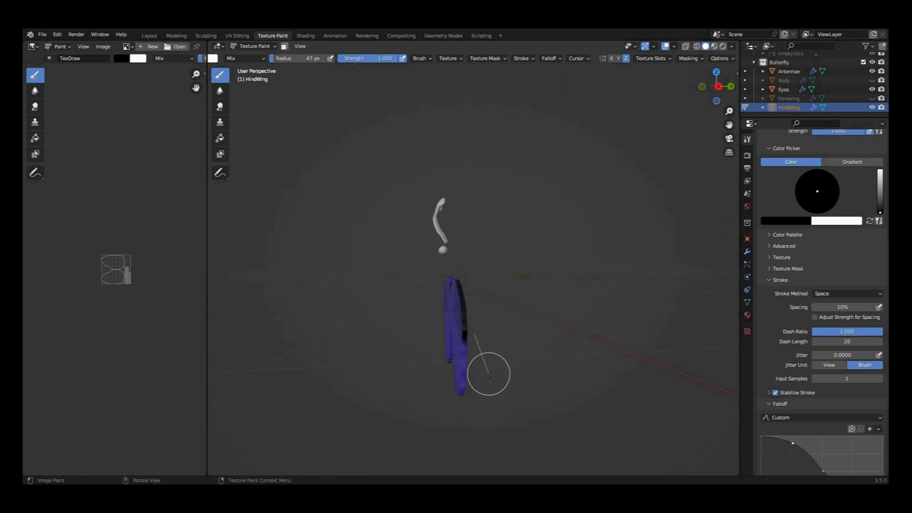
pyautogui.moveTo(485, 389); pyautogui.dragTo(434, 288, button='middle')
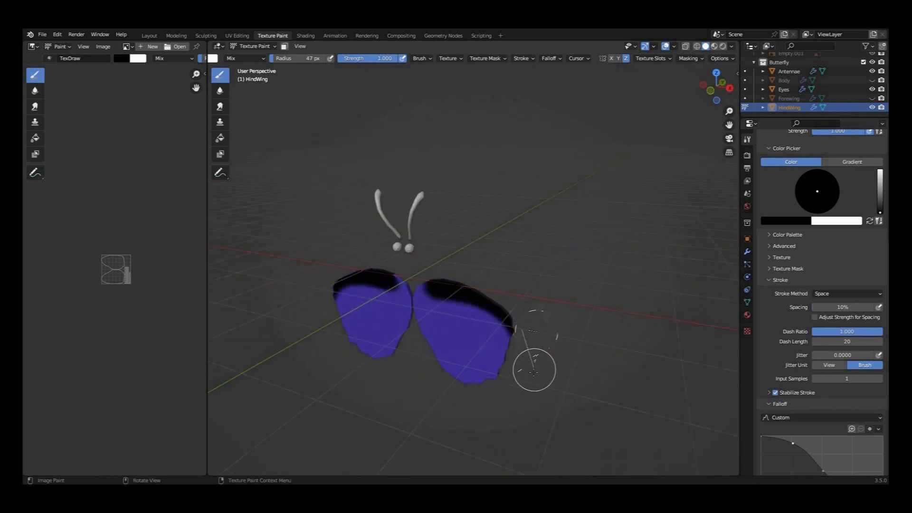
pyautogui.moveTo(521, 395); pyautogui.dragTo(455, 289, button='middle')
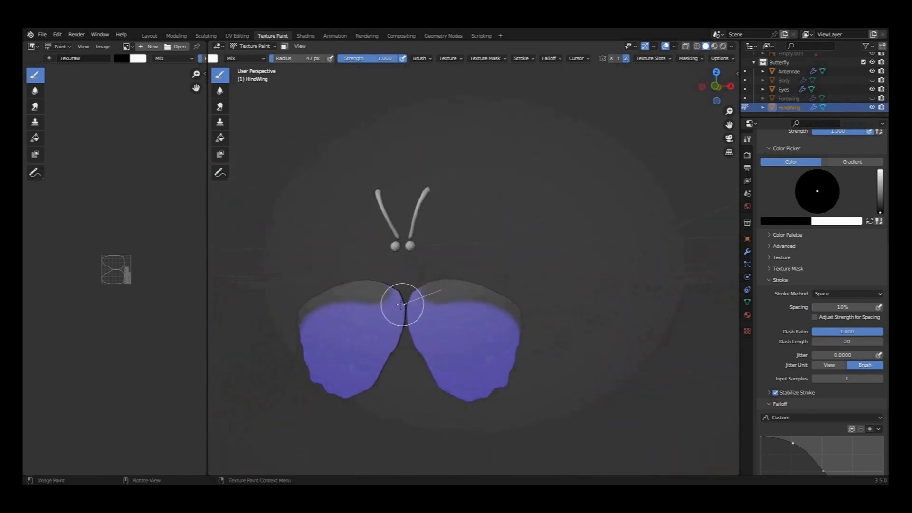
pyautogui.moveTo(425, 285); pyautogui.dragTo(479, 332, button='middle')
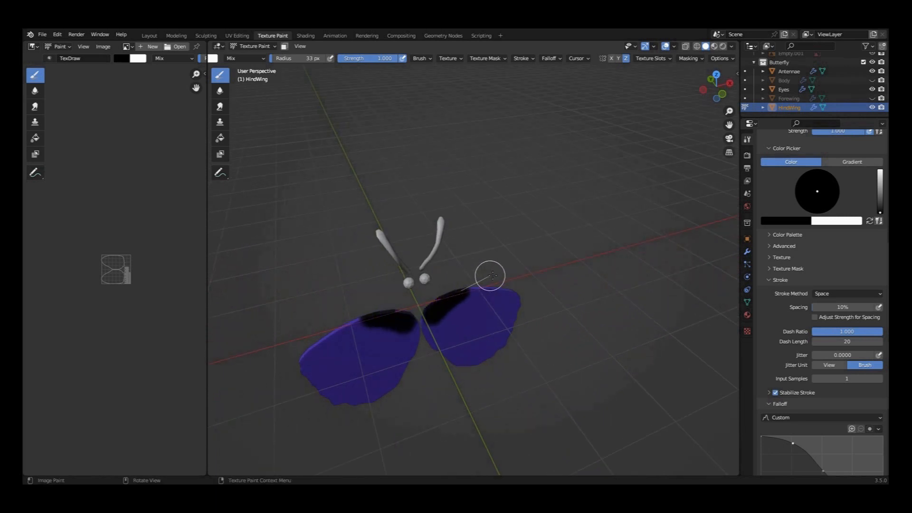
pyautogui.moveTo(474, 381); pyautogui.dragTo(450, 307, button='middle')
# Step: Paint curved black veins across one face of the hindwing with a thinner 17 px brush
pyautogui.moveTo(522, 393)
pyautogui.mouseDown(button='middle')
pyautogui.moveTo(481, 244)
pyautogui.moveTo(481, 391)
pyautogui.moveTo(529, 340)
pyautogui.moveTo(534, 320)
pyautogui.moveTo(519, 332)
pyautogui.moveTo(371, 330)
pyautogui.moveTo(514, 291)
pyautogui.moveTo(521, 304)
pyautogui.mouseUp(button='middle')
pyautogui.press('f')
pyautogui.moveTo(424, 304)
pyautogui.mouseDown()
pyautogui.moveTo(554, 344)
pyautogui.moveTo(556, 328)
pyautogui.mouseUp()
pyautogui.moveTo(424, 307); pyautogui.dragTo(417, 451)
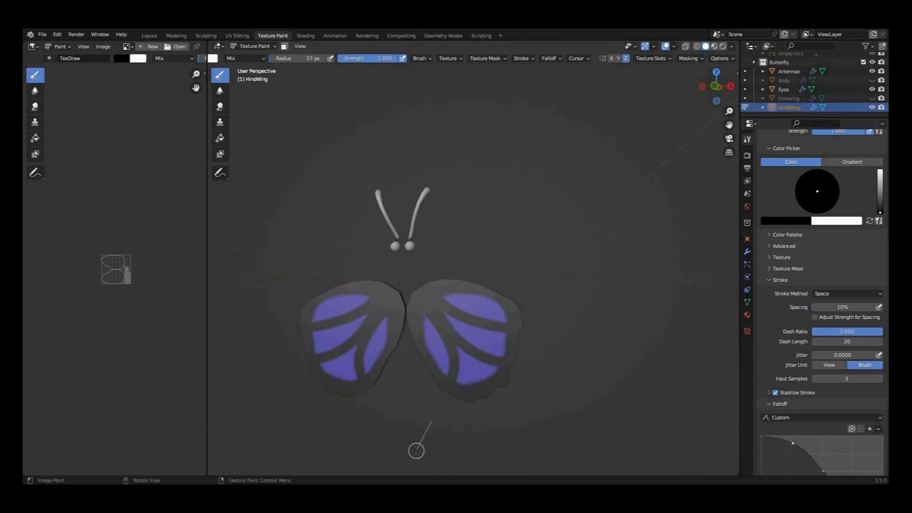
# Step: Set the brush radius to 37 px with black as the painting colour for the hindwing face without veins
pyautogui.moveTo(416, 451); pyautogui.dragTo(509, 271, button='middle')
pyautogui.scroll(3, 587, 368)
pyautogui.press('x')
pyautogui.press('f')
pyautogui.click(459, 347)
pyautogui.scroll(3, 461, 347)
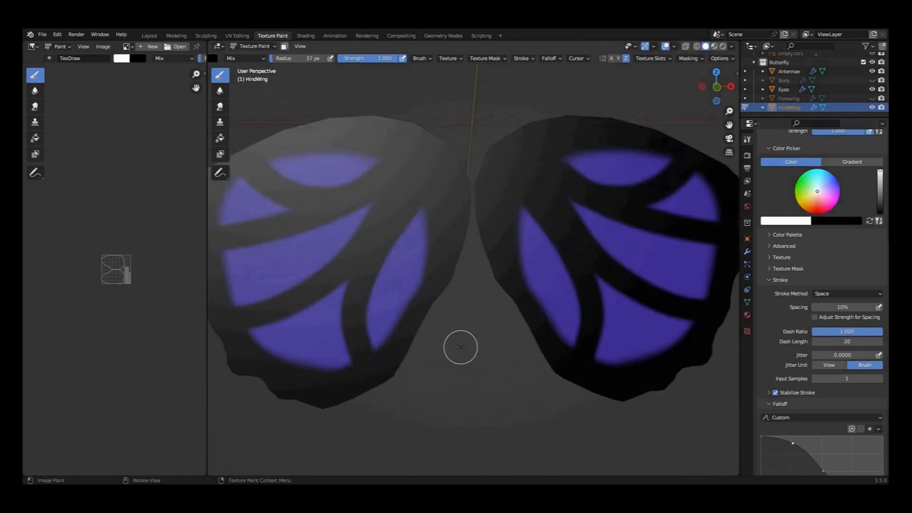
pyautogui.moveTo(594, 213); pyautogui.dragTo(413, 201, button='middle')
pyautogui.moveTo(442, 247); pyautogui.dragTo(592, 237, button='middle')
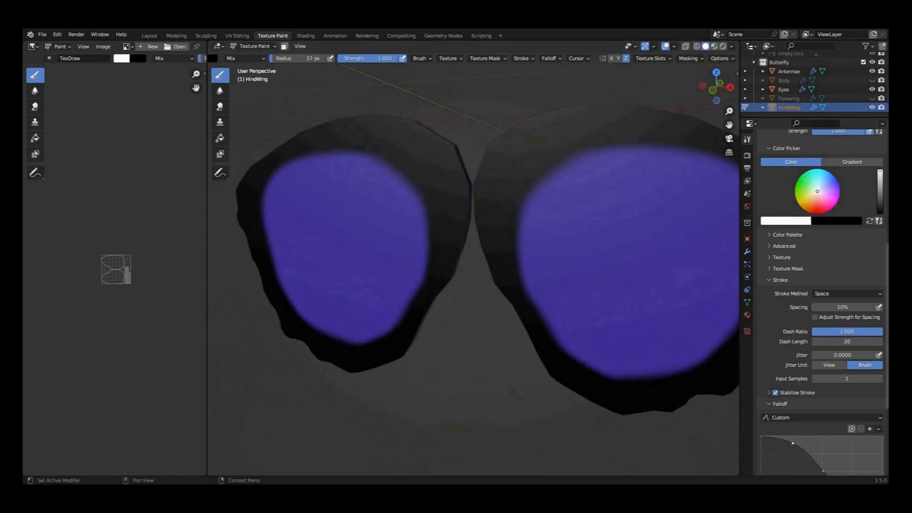
pyautogui.click(869, 221)
# Step: Paint curved black veins across the hindwing's other face, undoing the misplaced strokes
pyautogui.moveTo(544, 176); pyautogui.dragTo(701, 368)
pyautogui.moveTo(547, 178)
pyautogui.mouseDown()
pyautogui.moveTo(582, 234)
pyautogui.moveTo(618, 380)
pyautogui.mouseUp()
pyautogui.hotkey('ctrl', 'z')
pyautogui.moveTo(618, 333)
pyautogui.mouseDown(button='middle')
pyautogui.moveTo(537, 328)
pyautogui.moveTo(689, 323)
pyautogui.mouseUp(button='middle')
pyautogui.moveTo(547, 174); pyautogui.dragTo(672, 190)
pyautogui.hotkey('ctrl', 'z')
pyautogui.hotkey('ctrl', 'z')
pyautogui.moveTo(653, 130); pyautogui.dragTo(663, 328)
pyautogui.hotkey('ctrl', 'z')
pyautogui.moveTo(528, 164); pyautogui.dragTo(708, 173)
pyautogui.hotkey('ctrl', 'z')
pyautogui.moveTo(517, 181); pyautogui.dragTo(710, 195)
pyautogui.hotkey('ctrl', 'z')
pyautogui.moveTo(509, 148); pyautogui.dragTo(713, 167)
pyautogui.scroll(-4, 675, 199)
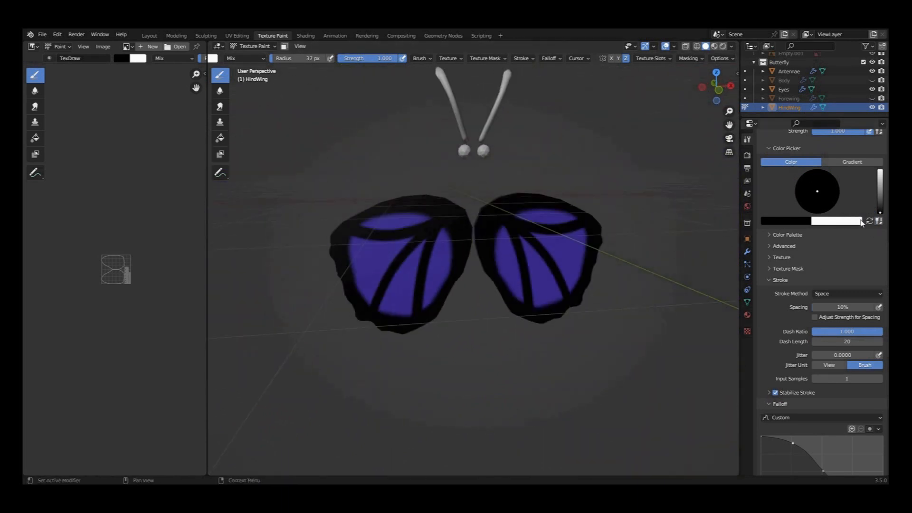
# Step: Switch the brush to white, disable stroke stabilization and dab large dots along the hindwing's inner border
pyautogui.click(870, 221)
pyautogui.click(776, 393)
pyautogui.scroll(5, 589, 208)
pyautogui.keyDown('shift'); pyautogui.moveTo(589, 207); pyautogui.dragTo(492, 293, button='middle'); pyautogui.keyUp('shift')
pyautogui.click(425, 191)
pyautogui.click(419, 227)
pyautogui.click(407, 268)
pyautogui.click(426, 305)
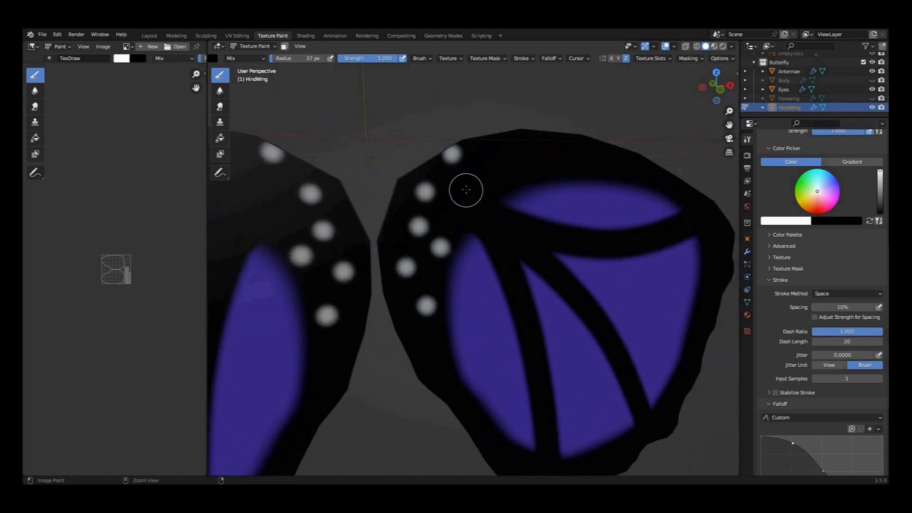
pyautogui.hotkey('ctrl', 'z')
# Step: Dab more large white dots along the hindwing's black upper border using the 37 px brush
pyautogui.click(464, 189)
pyautogui.click(452, 158)
pyautogui.click(499, 158)
pyautogui.click(537, 162)
pyautogui.click(586, 162)
pyautogui.click(559, 144)
pyautogui.click(629, 165)
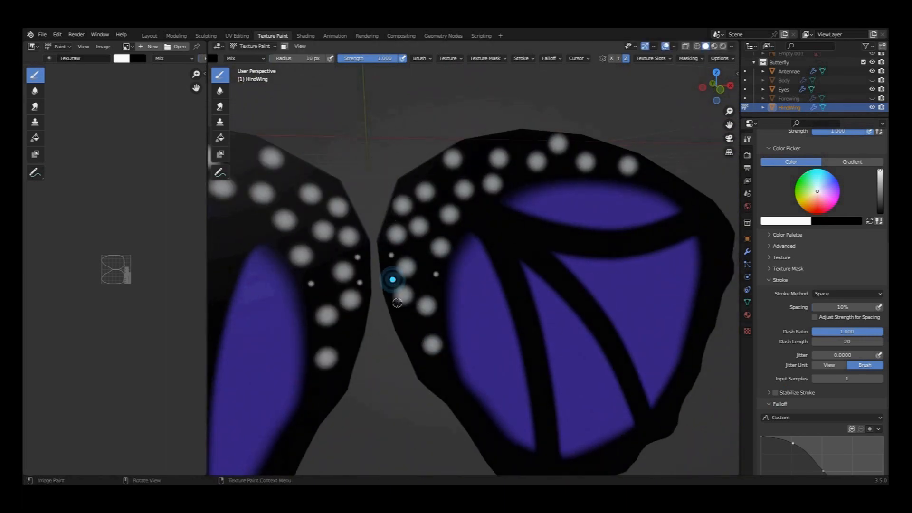
# Step: Fill the gaps between the large dots with smaller white dots, starting with a 10 px brush radius
pyautogui.click(483, 159)
pyautogui.click(467, 144)
pyautogui.moveTo(504, 209); pyautogui.dragTo(493, 214, button='middle')
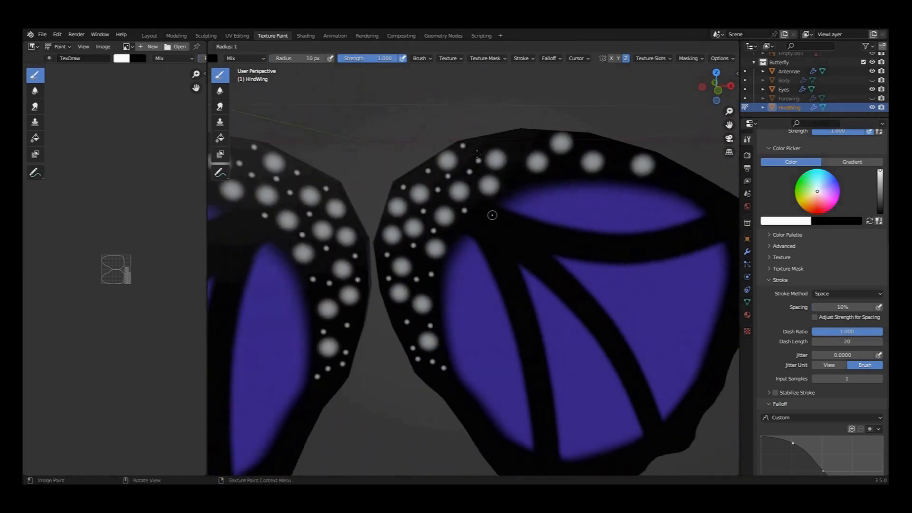
pyautogui.press('f')
pyautogui.click(501, 214)
pyautogui.click(475, 146)
pyautogui.click(507, 141)
pyautogui.click(520, 177)
pyautogui.click(448, 381)
pyautogui.scroll(-5, 447, 380)
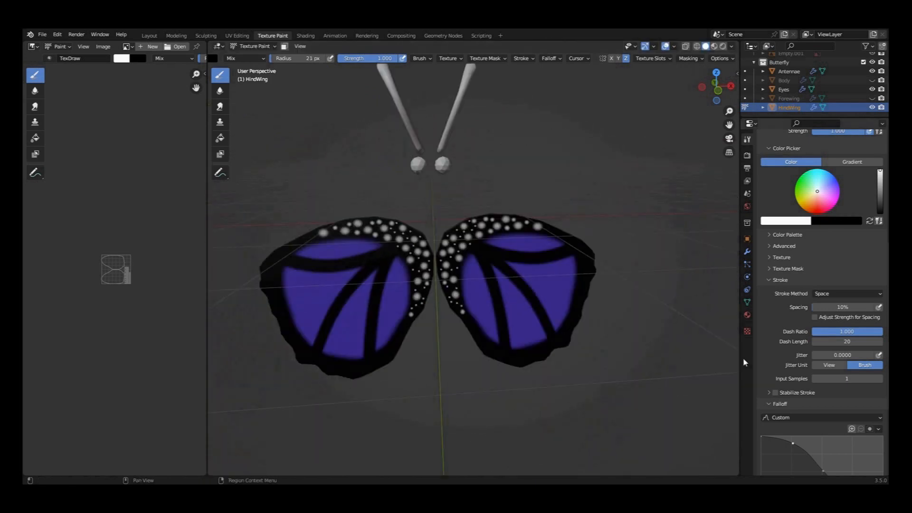
# Step: Unhide the body and forewing and dab white dots along the hindwing's inner border beside the body
pyautogui.click(873, 80)
pyautogui.click(873, 98)
pyautogui.moveTo(615, 263)
pyautogui.mouseDown(button='middle')
pyautogui.moveTo(463, 346)
pyautogui.moveTo(633, 349)
pyautogui.moveTo(572, 358)
pyautogui.moveTo(632, 343)
pyautogui.mouseUp(button='middle')
pyautogui.press('f')
pyautogui.click(457, 260)
pyautogui.click(458, 246)
pyautogui.click(455, 231)
pyautogui.click(470, 226)
# Step: Add white dots to the hindwing's upper border below the forewing and reduce the brush radius to 9 px
pyautogui.moveTo(483, 306); pyautogui.dragTo(470, 297, button='middle')
pyautogui.click(527, 224)
pyautogui.press('f')
pyautogui.click(533, 287)
pyautogui.moveTo(521, 346)
pyautogui.mouseDown(button='middle')
pyautogui.moveTo(589, 338)
pyautogui.moveTo(525, 333)
pyautogui.mouseUp(button='middle')
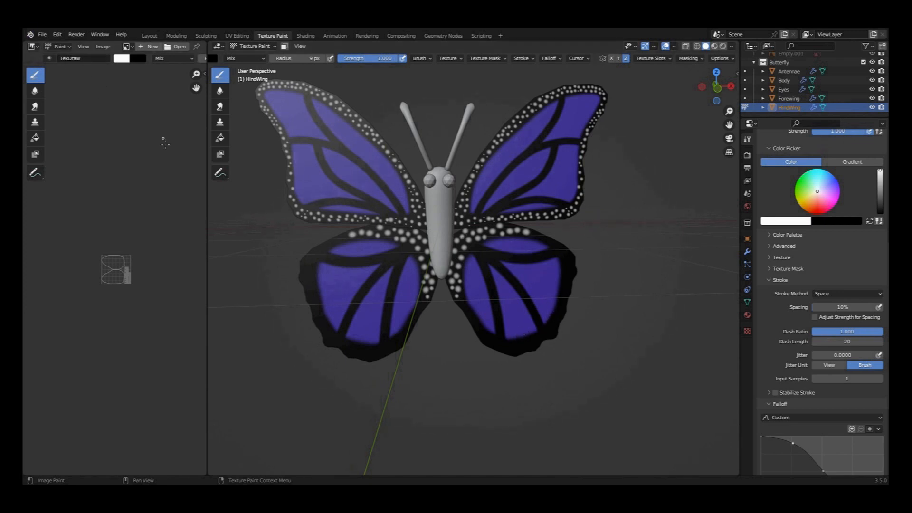
# Step: Widen the image editor area and save all the painted images
pyautogui.moveTo(208, 195); pyautogui.dragTo(277, 195)
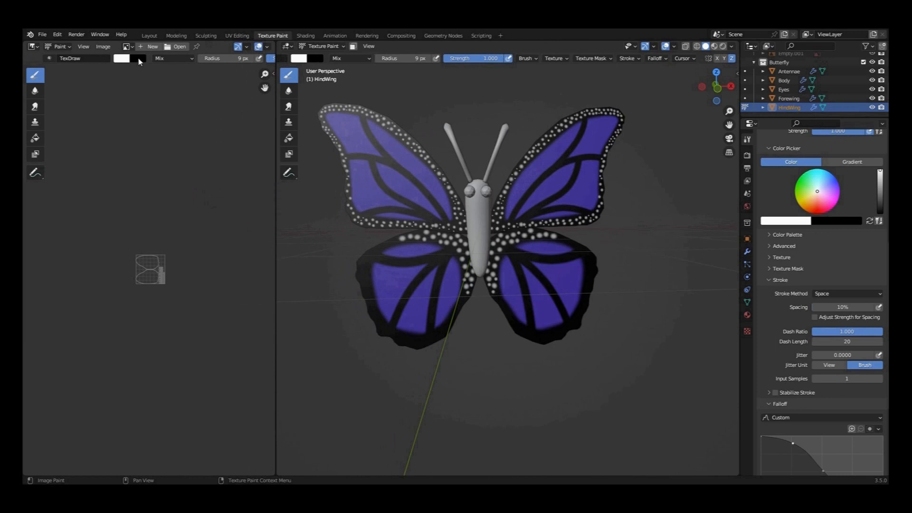
pyautogui.click(133, 47)
pyautogui.click(104, 47)
pyautogui.click(122, 88)
# Step: In the Layout workspace, display the butterfly in Rendered shading and deselect the hindwing
pyautogui.click(148, 36)
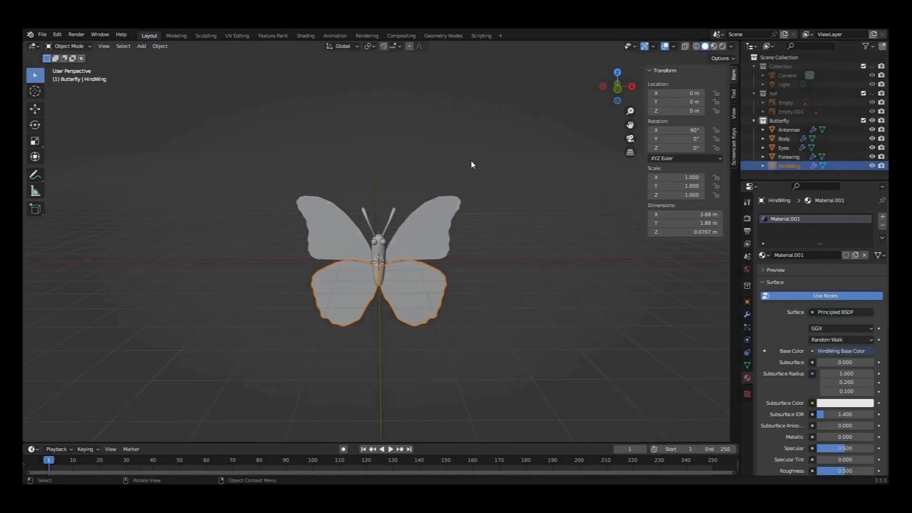
pyautogui.press('z')
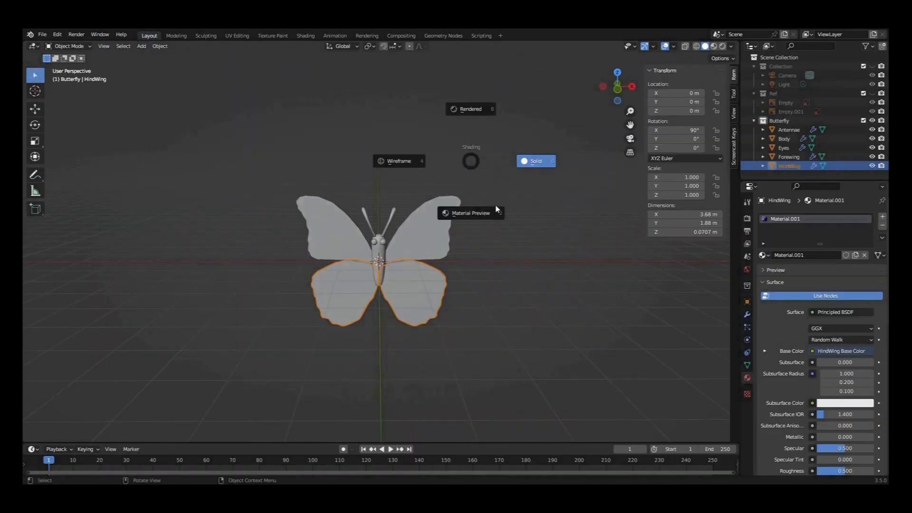
pyautogui.press('8')
pyautogui.scroll(3, 497, 230)
pyautogui.moveTo(497, 236)
pyautogui.mouseDown(button='middle')
pyautogui.moveTo(558, 256)
pyautogui.moveTo(507, 246)
pyautogui.mouseUp(button='middle')
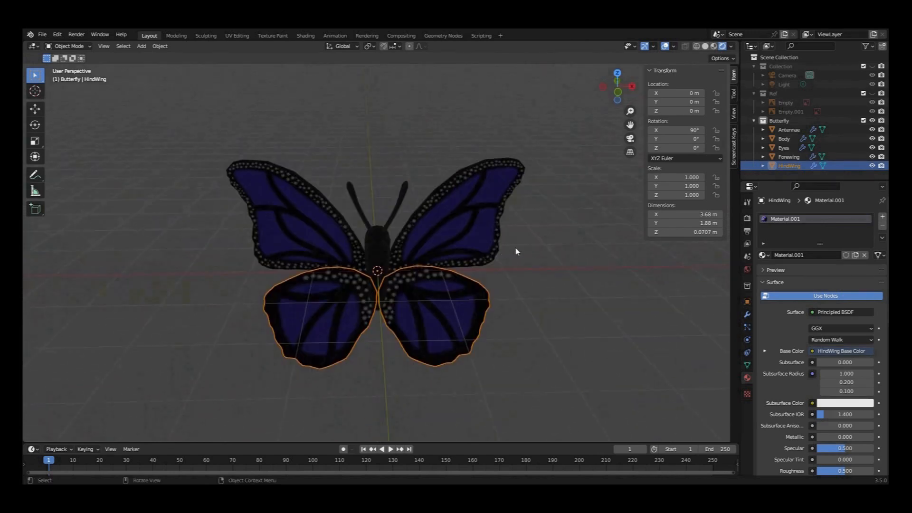
pyautogui.scroll(-2, 508, 249)
pyautogui.click(531, 255)
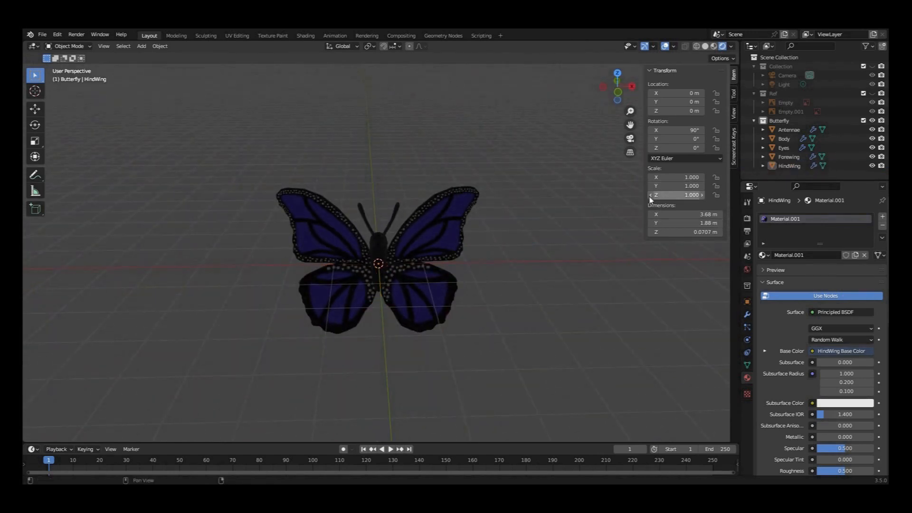
# Step: Enable the collection with the camera and light, and turn the light into a Sun of strength 1 aimed at the butterfly
pyautogui.click(863, 66)
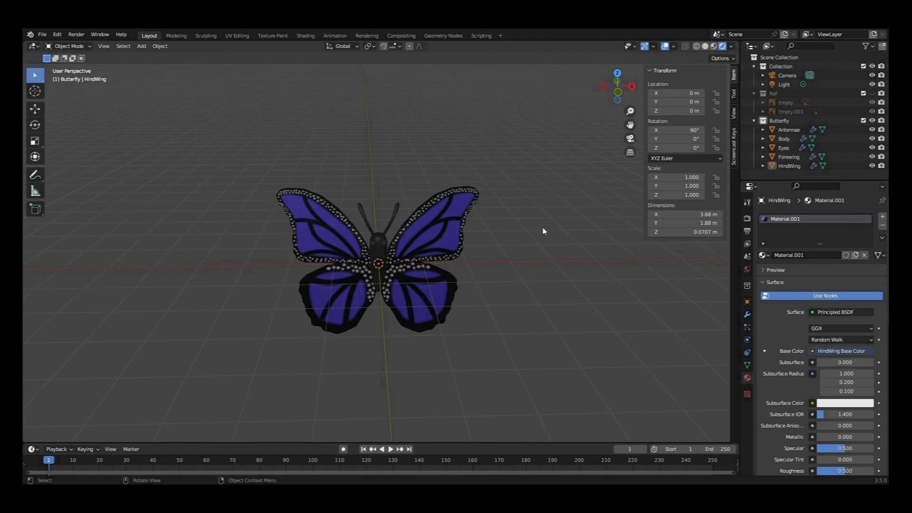
pyautogui.scroll(-2, 498, 279)
pyautogui.moveTo(334, 170); pyautogui.dragTo(292, 186, button='middle')
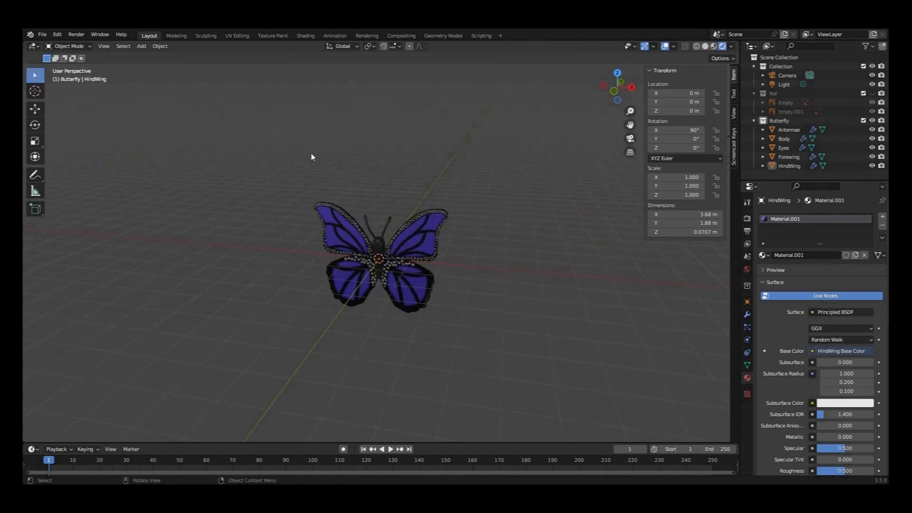
pyautogui.scroll(-2, 405, 161)
pyautogui.click(759, 84)
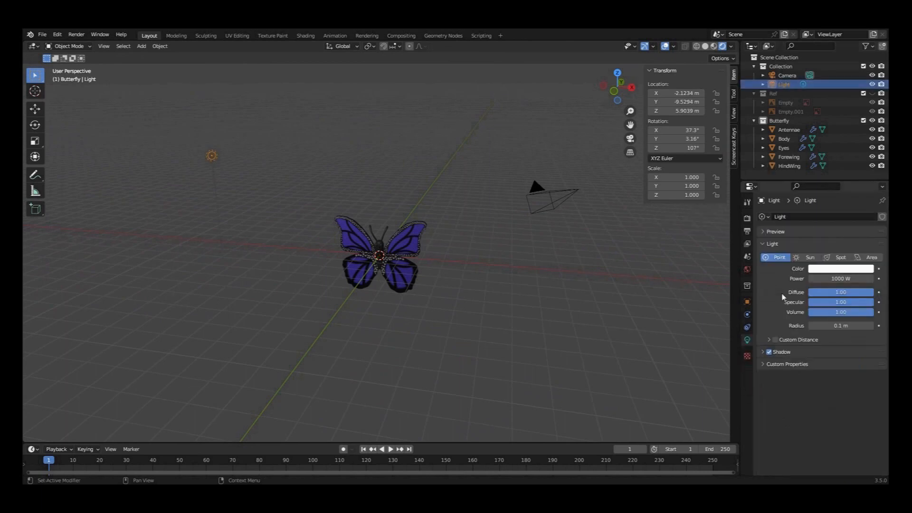
pyautogui.click(809, 258)
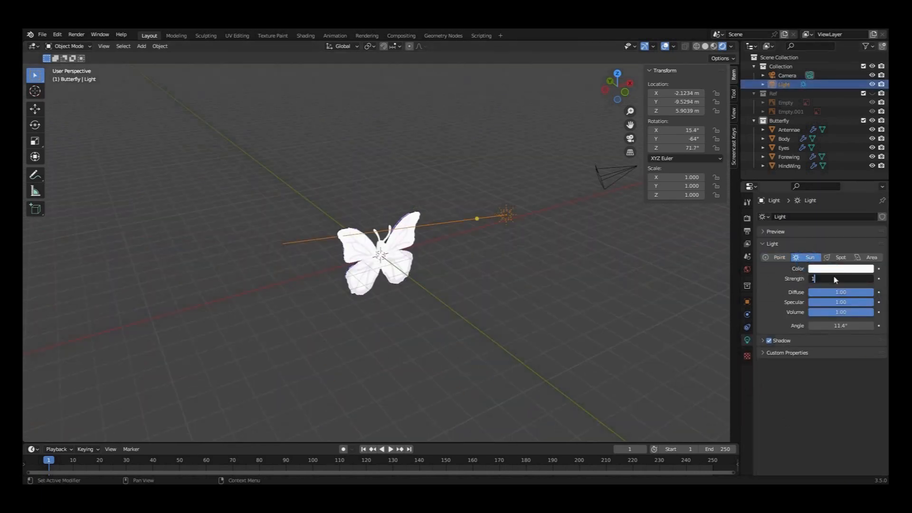
pyautogui.press('Return')
pyautogui.scroll(10, 346, 275)
pyautogui.scroll(-3, 359, 287)
pyautogui.keyDown('shift'); pyautogui.moveTo(420, 265); pyautogui.dragTo(366, 224, button='middle'); pyautogui.keyUp('shift')
# Step: Select the forewing in Solid shading and show its Mirror modifier settings
pyautogui.press('KP_1')
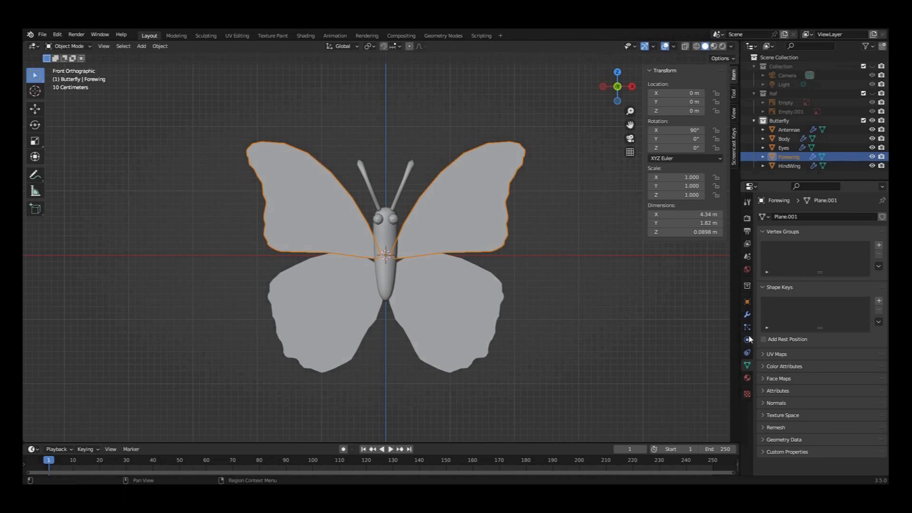
pyautogui.click(749, 316)
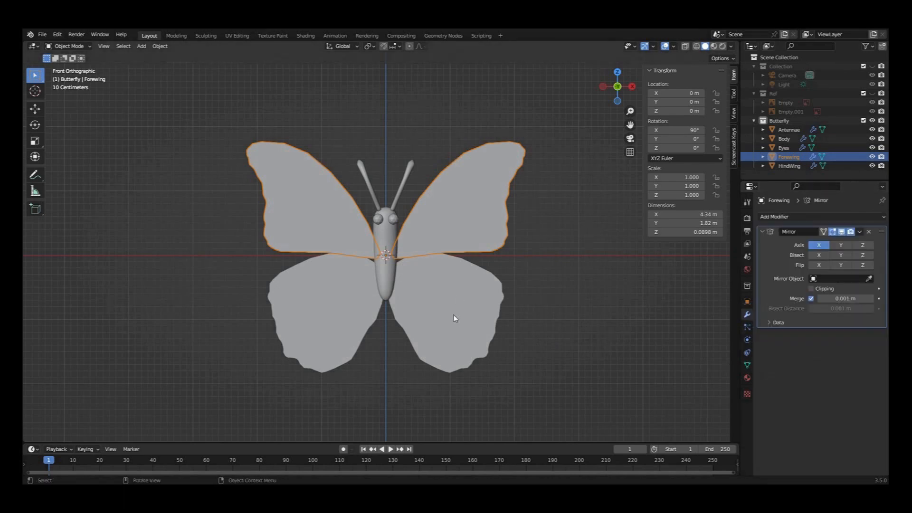
pyautogui.moveTo(419, 154); pyautogui.dragTo(457, 181, button='middle')
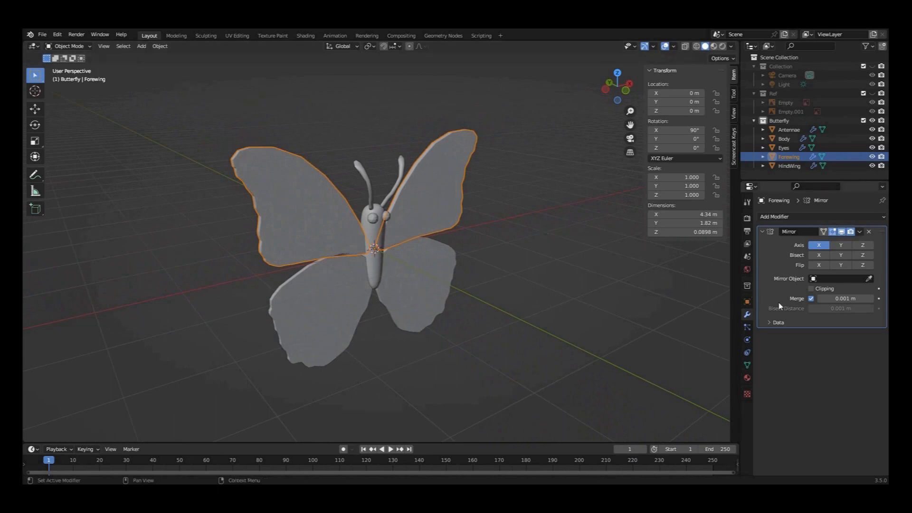
pyautogui.press('r')
pyautogui.press('z')
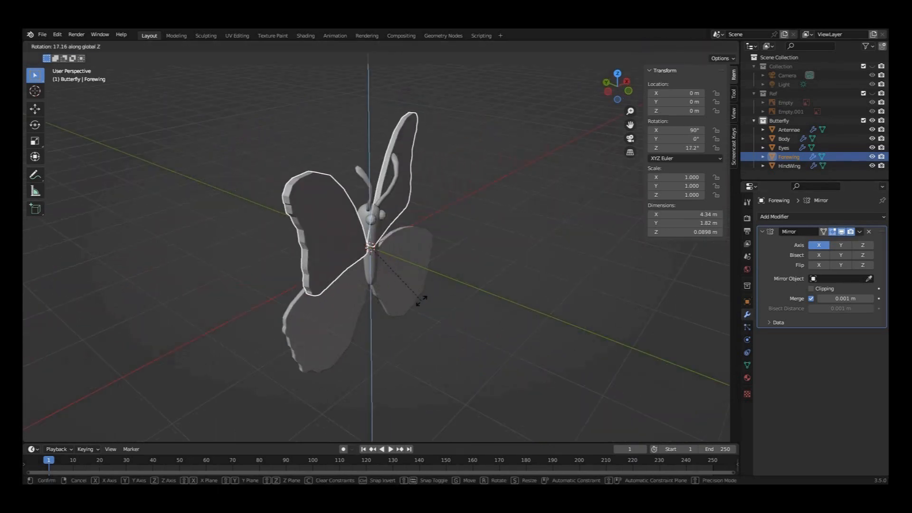
pyautogui.rightClick(422, 300)
# Step: Set the body as the mirror object of the forewing's Mirror modifier
pyautogui.click(869, 279)
pyautogui.click(373, 263)
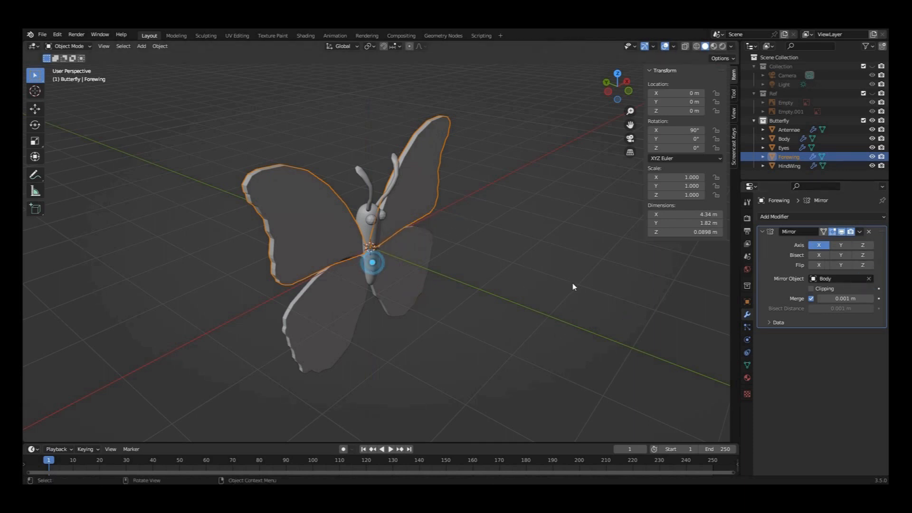
pyautogui.press('r')
pyautogui.press('z')
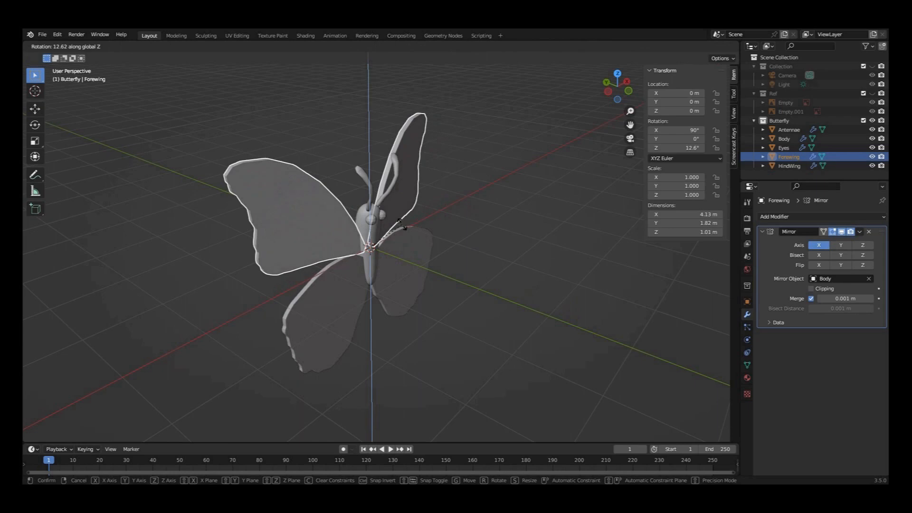
pyautogui.write('0')
pyautogui.press('Return')
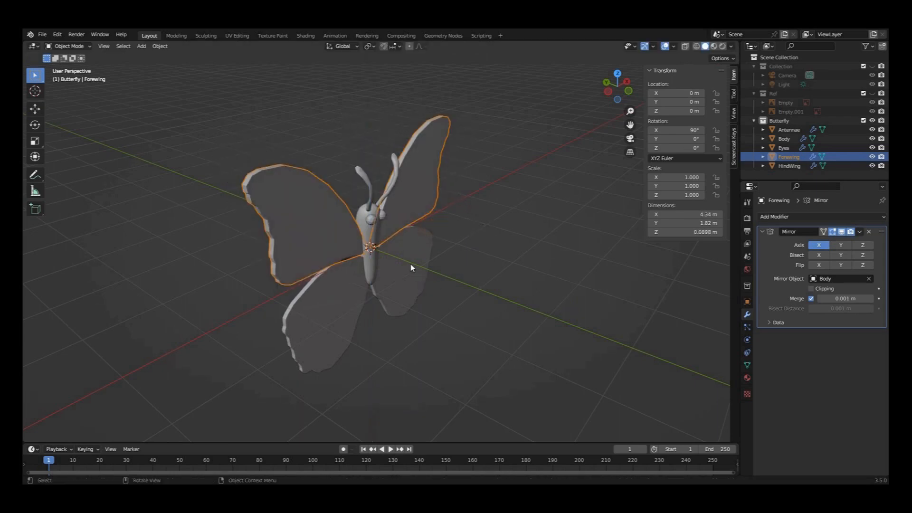
# Step: Set the body as the mirror object of the hindwing's Mirror modifier
pyautogui.click(412, 269)
pyautogui.click(870, 279)
pyautogui.click(373, 240)
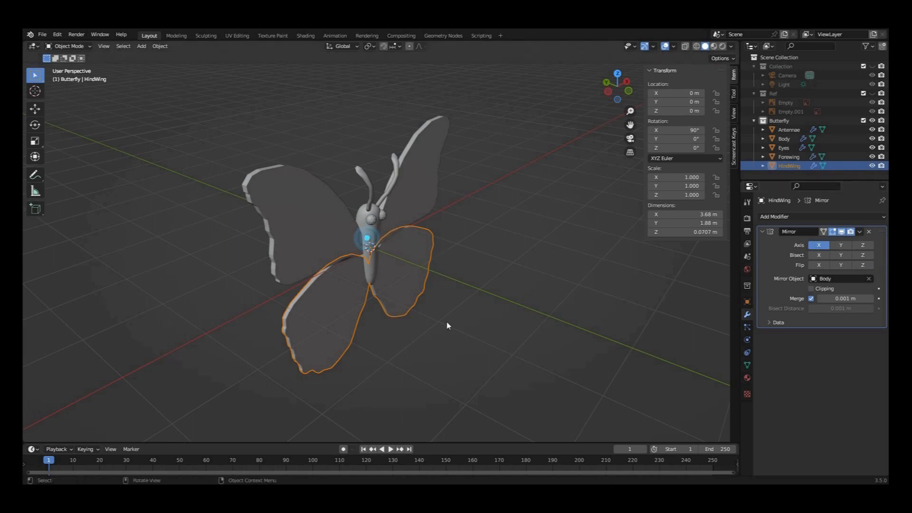
# Step: Try rotating the hindwing about the global Z axis, cancel the rotation, and deselect the wing
pyautogui.press('r')
pyautogui.press('z')
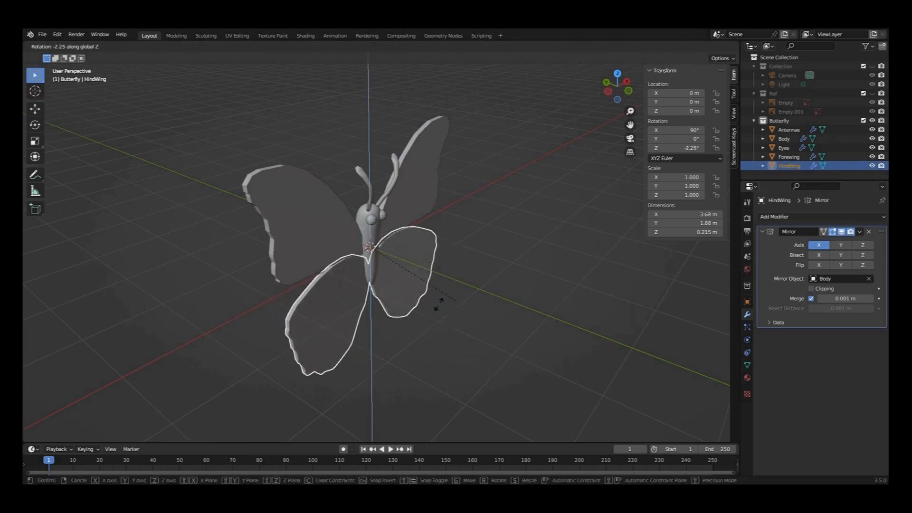
pyautogui.rightClick(476, 302)
pyautogui.click(487, 379)
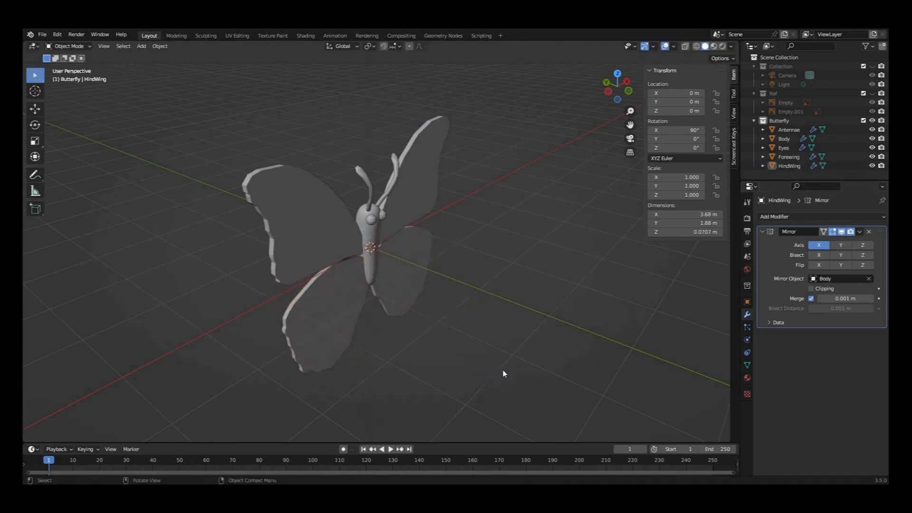
# Step: Hide the sidebar and show the butterfly larger from the front
pyautogui.press('n')
pyautogui.moveTo(674, 189); pyautogui.dragTo(529, 308, button='middle')
pyautogui.scroll(3, 482, 318)
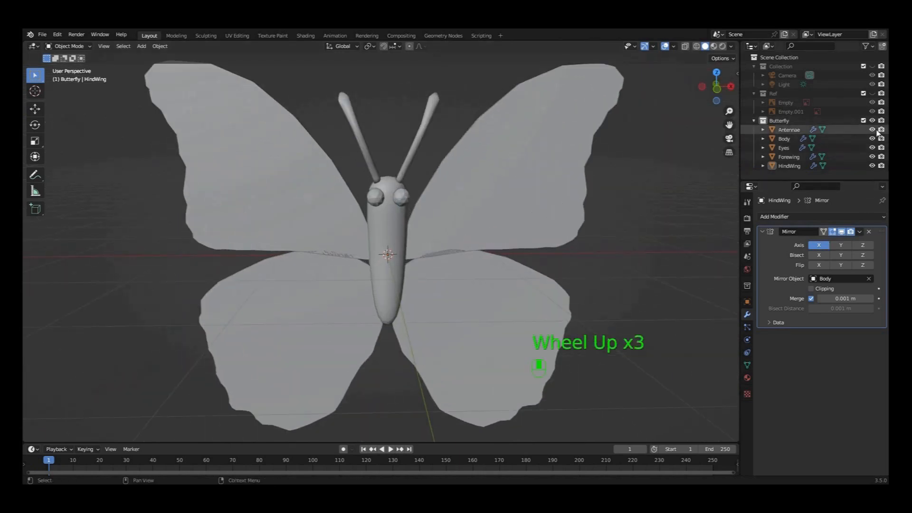
# Step: Select the hindwing and try rotating it about the Z axis while viewing the butterfly from behind
pyautogui.click(789, 166)
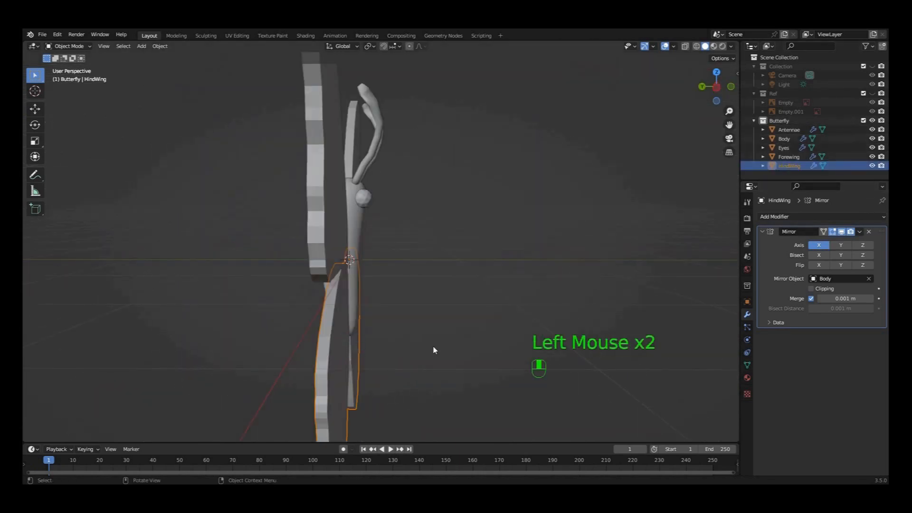
pyautogui.moveTo(434, 351); pyautogui.dragTo(409, 351, button='middle')
pyautogui.press('r')
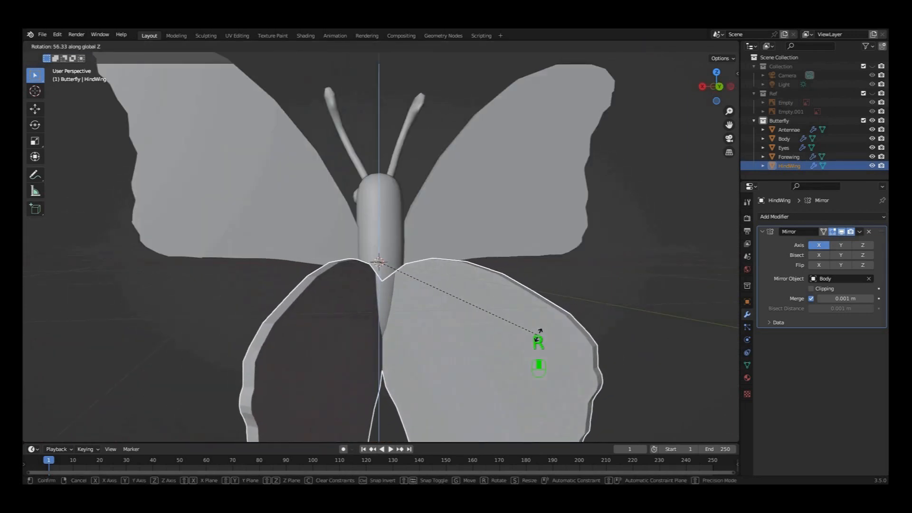
pyautogui.click(610, 338)
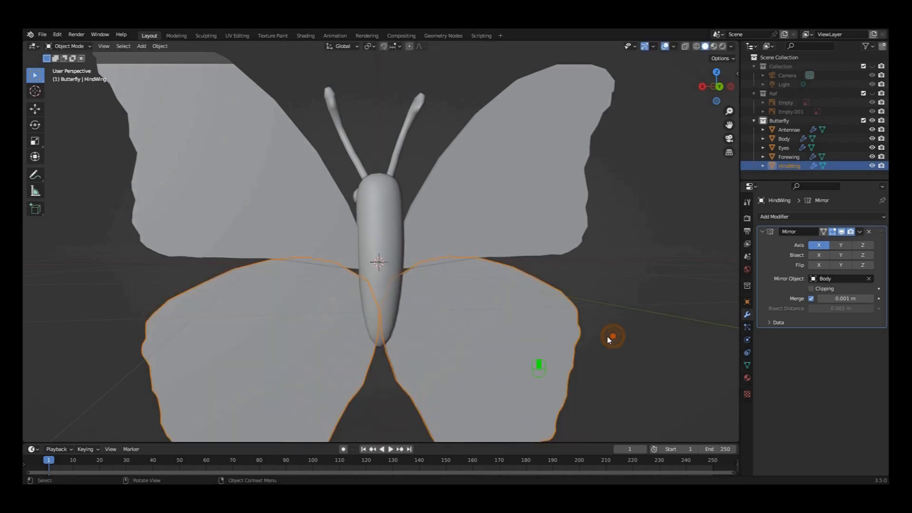
pyautogui.press('r')
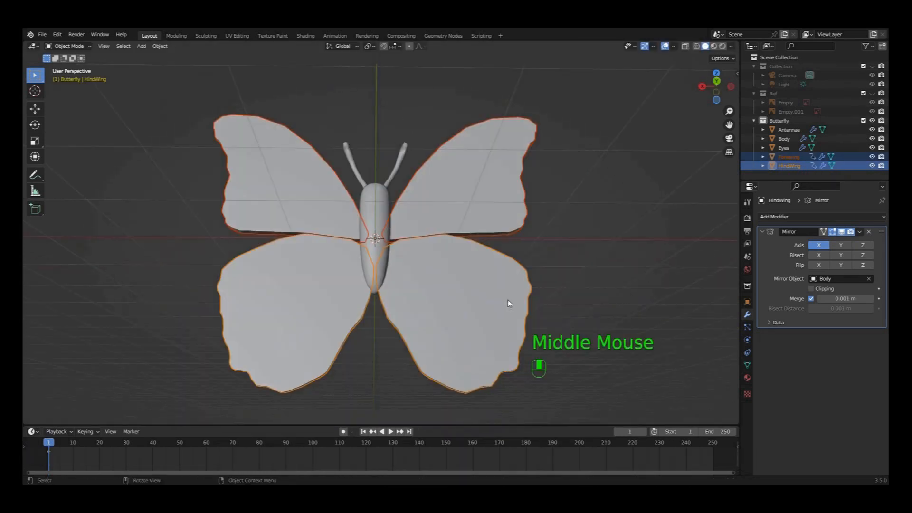
# Step: Move the hindwing outward from the body by about 0.022 m along the global X axis
pyautogui.click(407, 287)
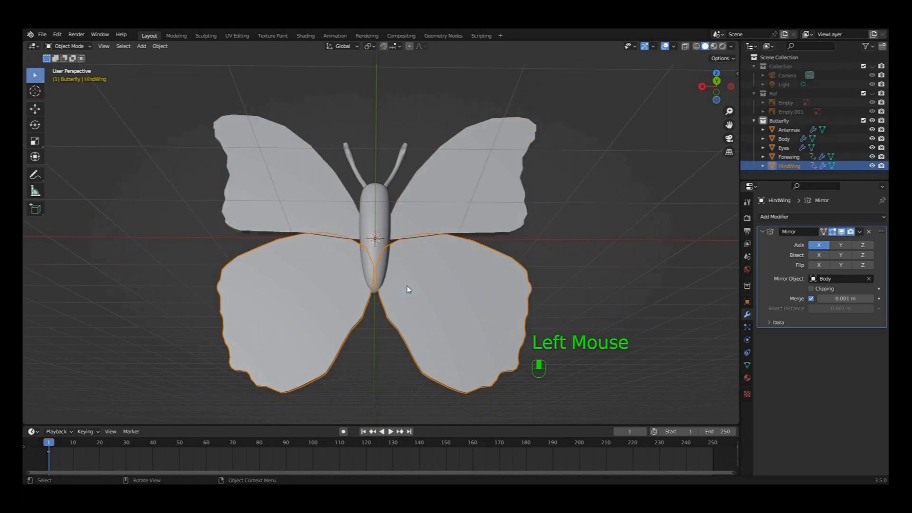
pyautogui.press('g')
pyautogui.press('x')
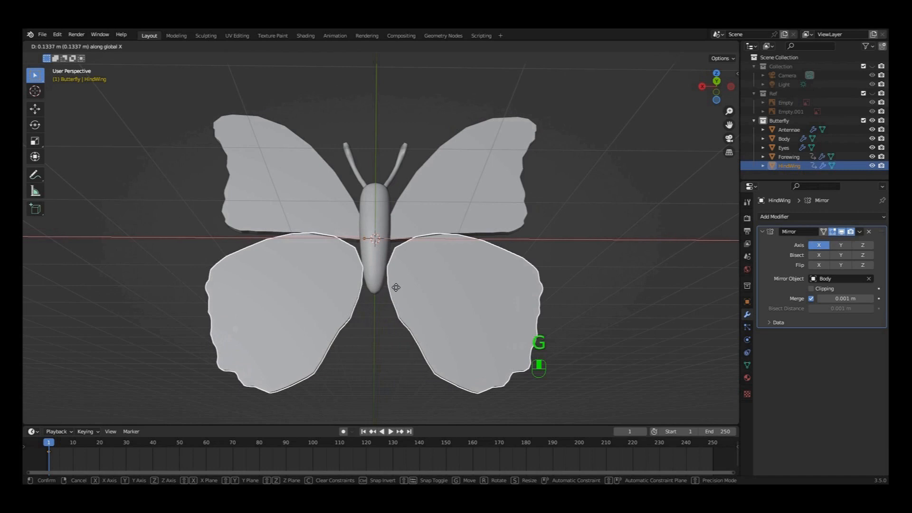
pyautogui.click(404, 290)
pyautogui.click(550, 285)
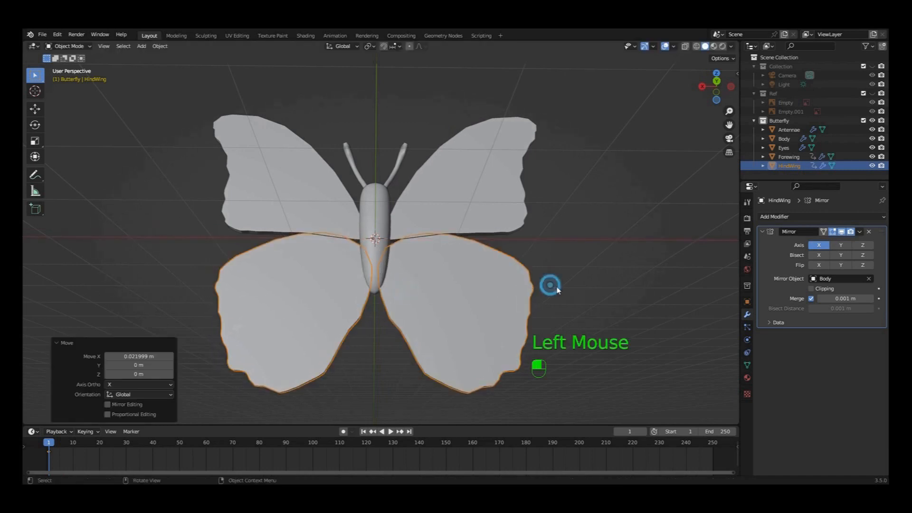
# Step: Try the hindwing's Z rotation, cancel it, and shift the wing about 0.02 m farther outward along the global X axis
pyautogui.moveTo(550, 285); pyautogui.dragTo(563, 314, button='middle')
pyautogui.press('r')
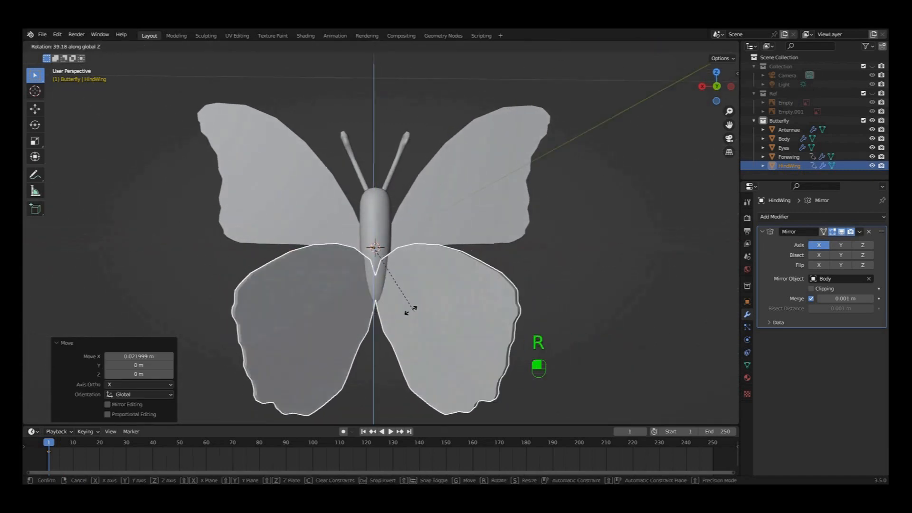
pyautogui.press('Escape')
pyautogui.press('g')
pyautogui.press('x')
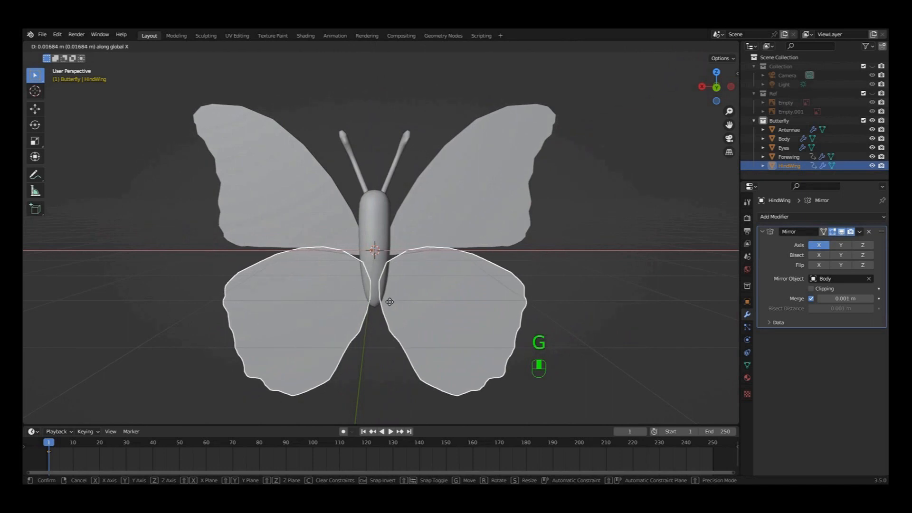
pyautogui.click(388, 303)
# Step: Try rotating the hindwing 65.2° about the global Z axis, inspect where it meets the body, and undo the rotation
pyautogui.moveTo(387, 302); pyautogui.dragTo(406, 308, button='middle')
pyautogui.press('r')
pyautogui.press('z')
pyautogui.click(550, 298)
pyautogui.moveTo(549, 297); pyautogui.dragTo(475, 232, button='middle')
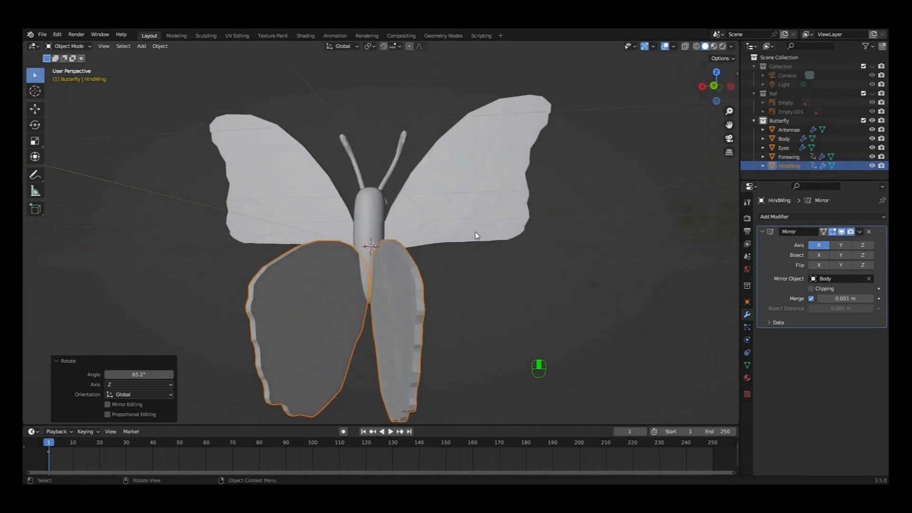
pyautogui.hotkey('ctrl', 'z')
pyautogui.hotkey('ctrl', 'z')
# Step: Move the forewing outward from the body by about 0.035 m along the global X axis
pyautogui.moveTo(393, 258); pyautogui.dragTo(403, 258, button='middle')
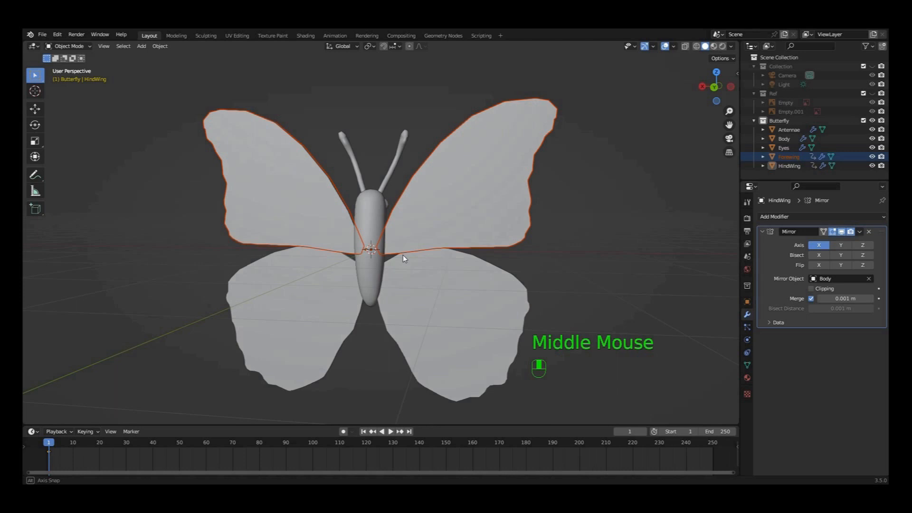
pyautogui.press('g')
pyautogui.press('x')
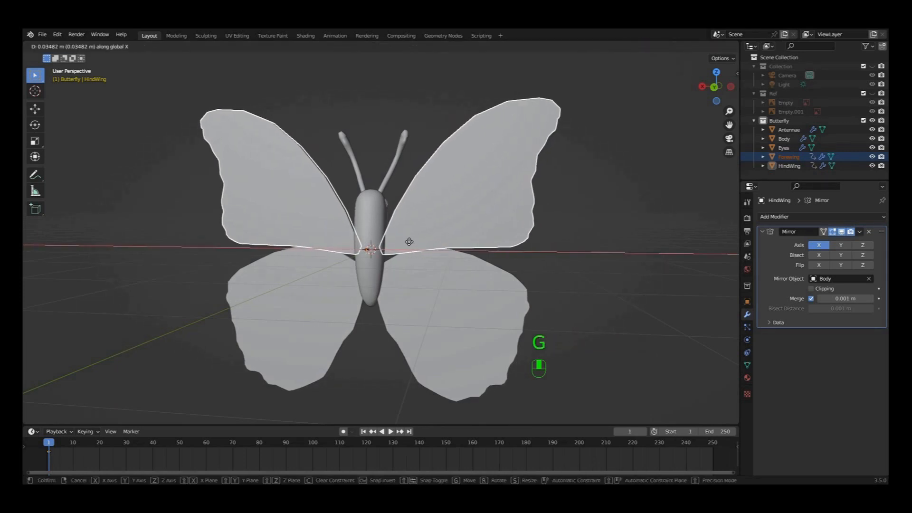
pyautogui.click(409, 241)
pyautogui.click(546, 300)
# Step: Rotate the forewing and hindwing together 68.1° about the global Z axis, inspect the folded wings, and undo the rotation
pyautogui.moveTo(592, 298); pyautogui.dragTo(574, 326, button='middle')
pyautogui.click(510, 209)
pyautogui.keyDown('shift'); pyautogui.click(509, 326); pyautogui.keyUp('shift')
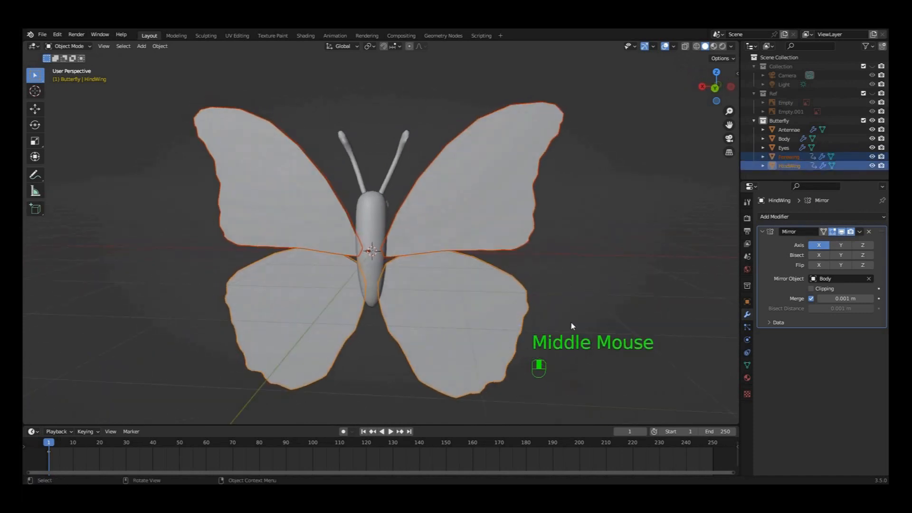
pyautogui.press('r')
pyautogui.press('z')
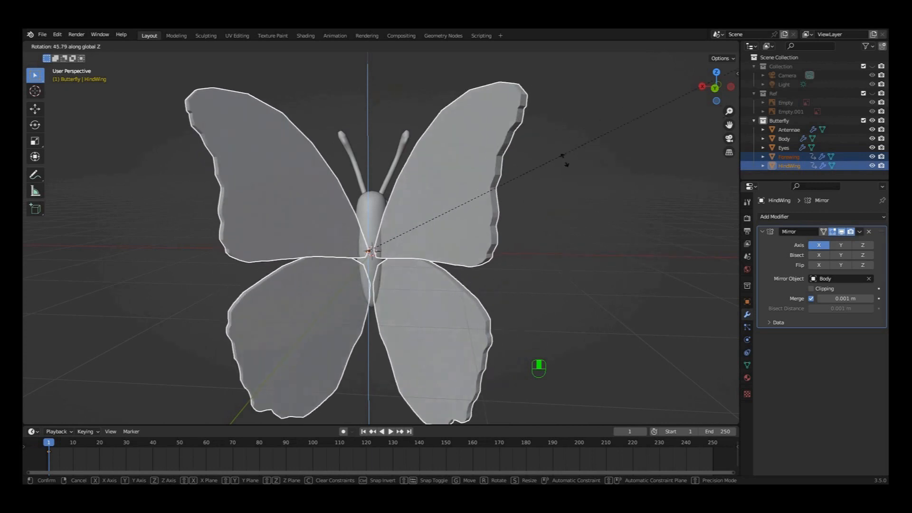
pyautogui.click(533, 370)
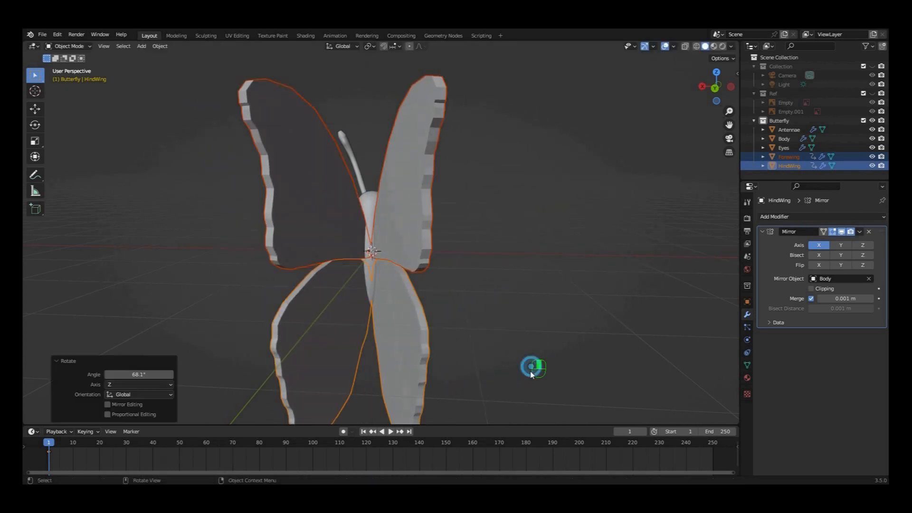
pyautogui.moveTo(530, 364); pyautogui.dragTo(703, 360, button='middle')
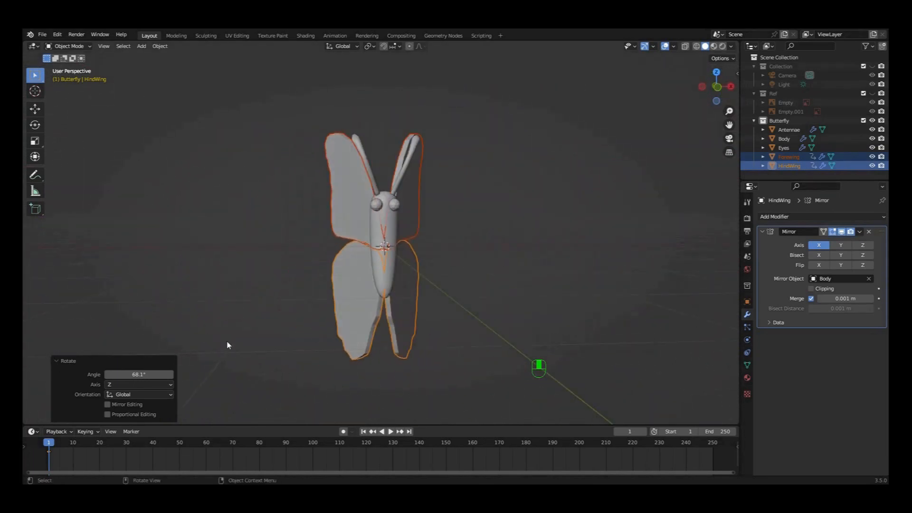
pyautogui.hotkey('ctrl', 'z')
# Step: Switch to the front orthographic view and zoom the timeline in to roughly the first 80 frames
pyautogui.press('KP_1')
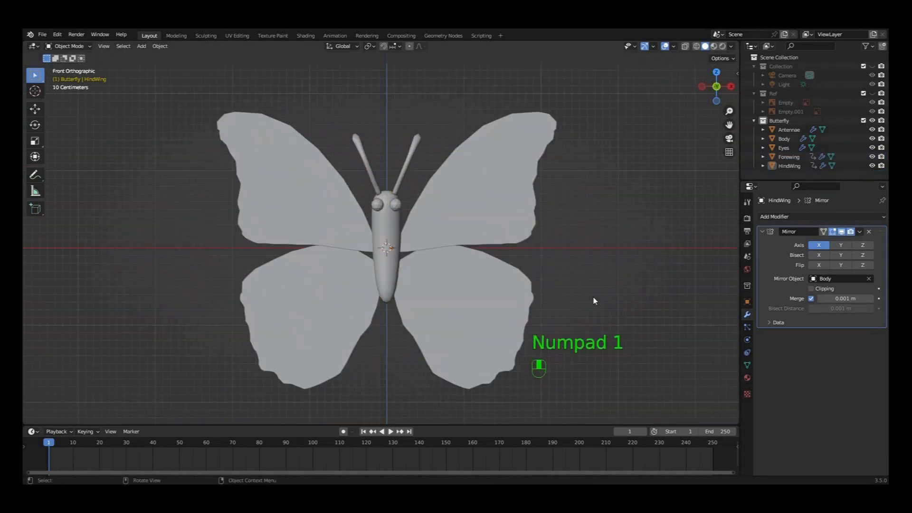
pyautogui.moveTo(145, 465); pyautogui.dragTo(304, 460, button='middle')
pyautogui.scroll(5, 255, 460)
pyautogui.scroll(3, 304, 459)
# Step: Parent the forewing, hindwing, antennae and eyes to the body using Object (Keep Transform)
pyautogui.click(474, 210)
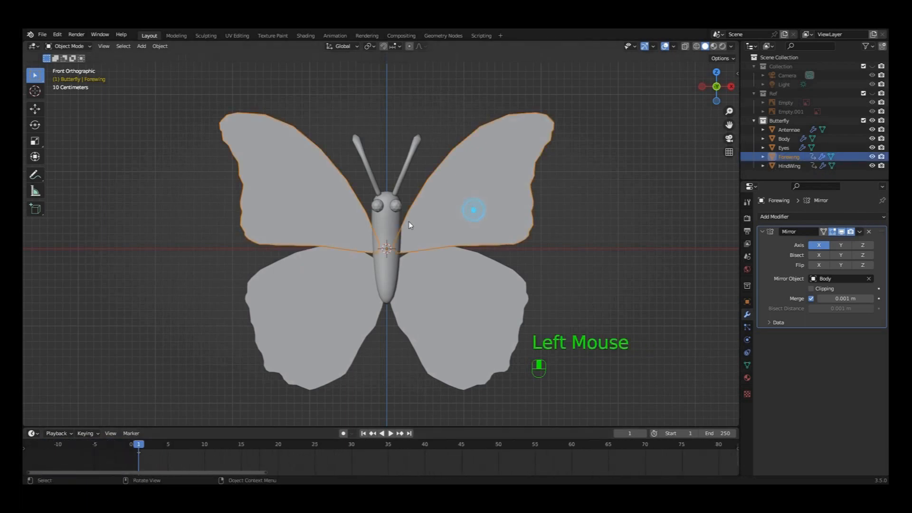
pyautogui.keyDown('shift'); pyautogui.click(290, 340); pyautogui.keyUp('shift')
pyautogui.keyDown('shift'); pyautogui.click(374, 174); pyautogui.keyUp('shift')
pyautogui.keyDown('shift'); pyautogui.click(374, 206); pyautogui.keyUp('shift')
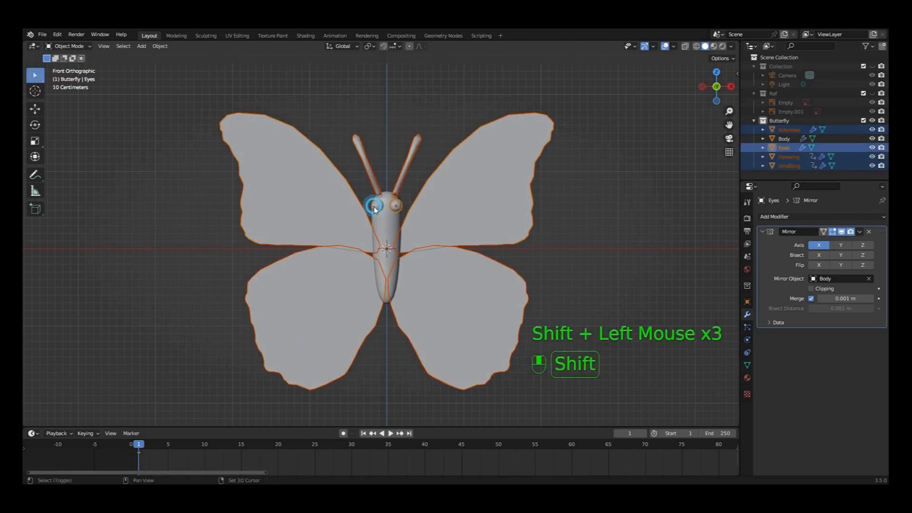
pyautogui.keyDown('shift'); pyautogui.click(387, 231); pyautogui.keyUp('shift')
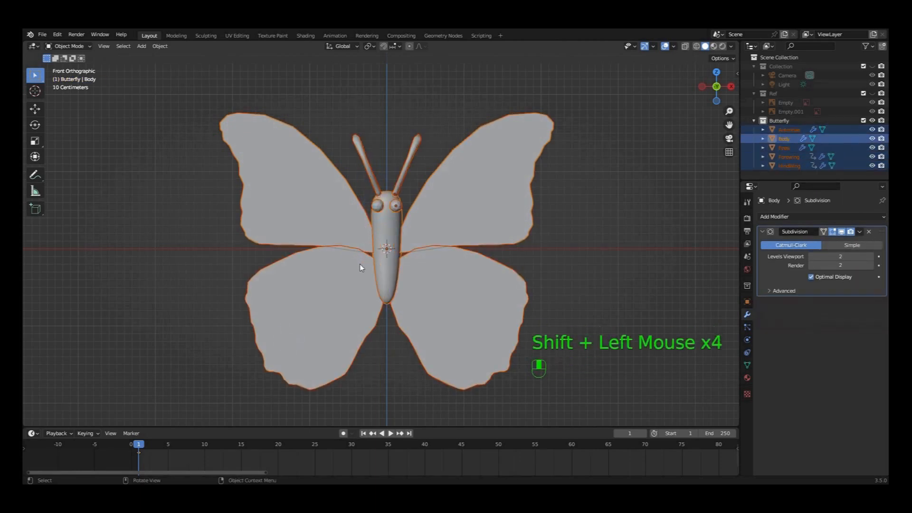
pyautogui.moveTo(375, 234); pyautogui.dragTo(399, 229, button='middle')
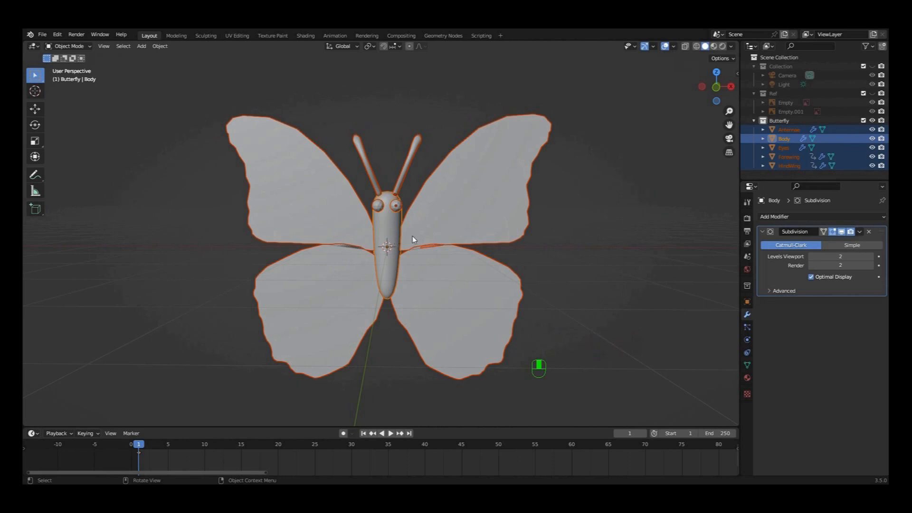
pyautogui.hotkey('ctrl', 'p')
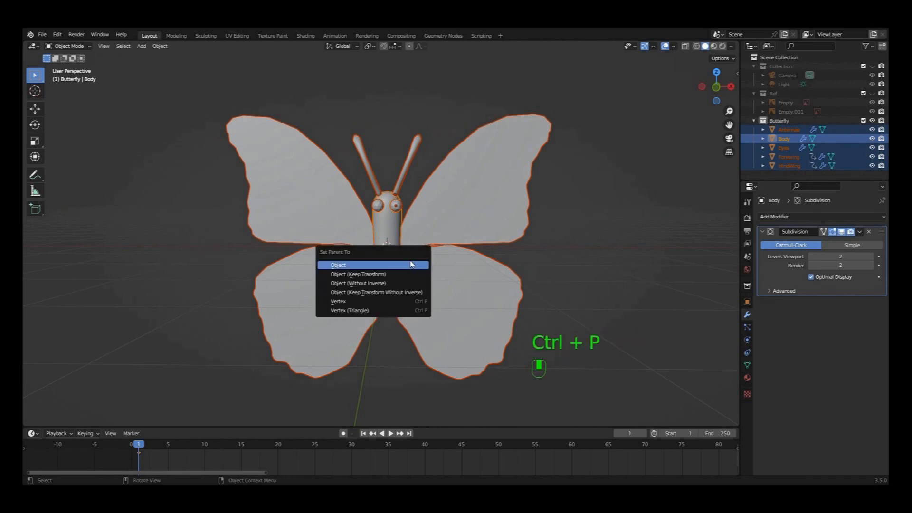
pyautogui.click(400, 274)
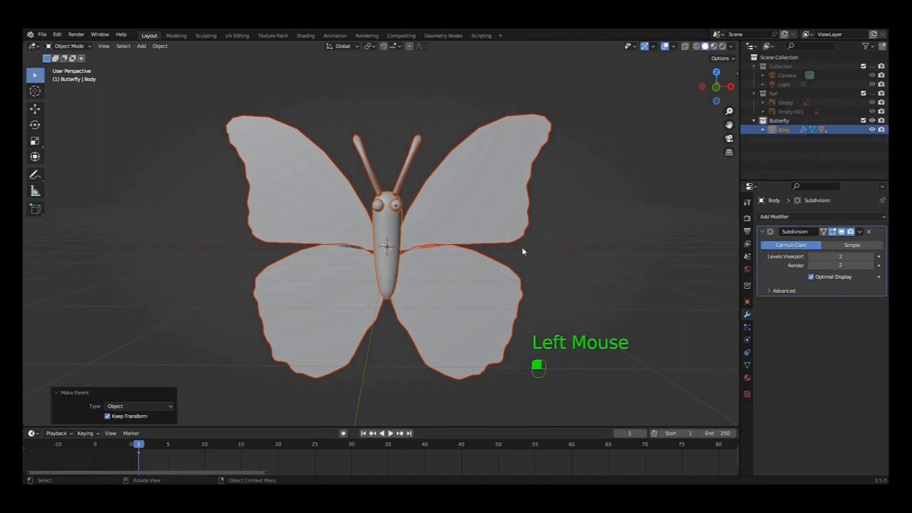
# Step: Test the parenting by rotating the butterfly's body around the global Z axis, cancel the rotation and deselect the body
pyautogui.click(523, 251)
pyautogui.click(385, 224)
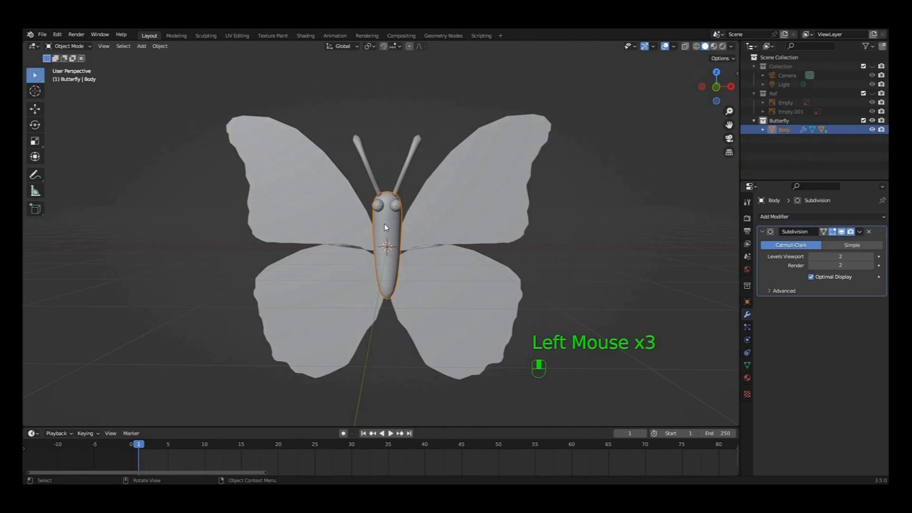
pyautogui.press('r')
pyautogui.press('z')
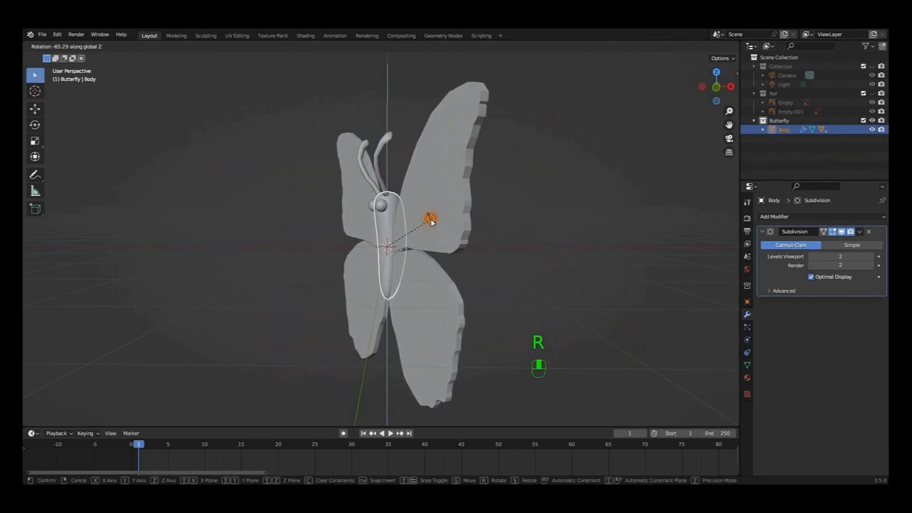
pyautogui.rightClick(396, 258)
pyautogui.click(565, 234)
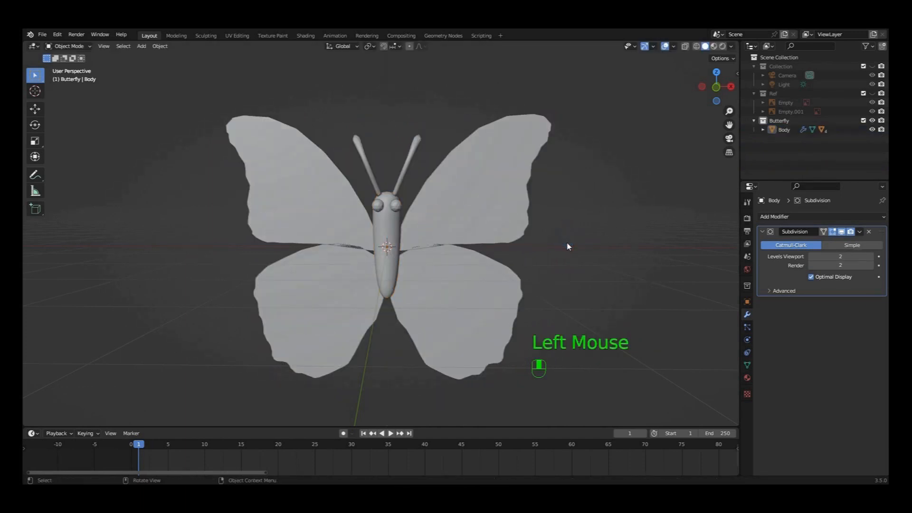
pyautogui.moveTo(583, 249); pyautogui.dragTo(520, 229, button='middle')
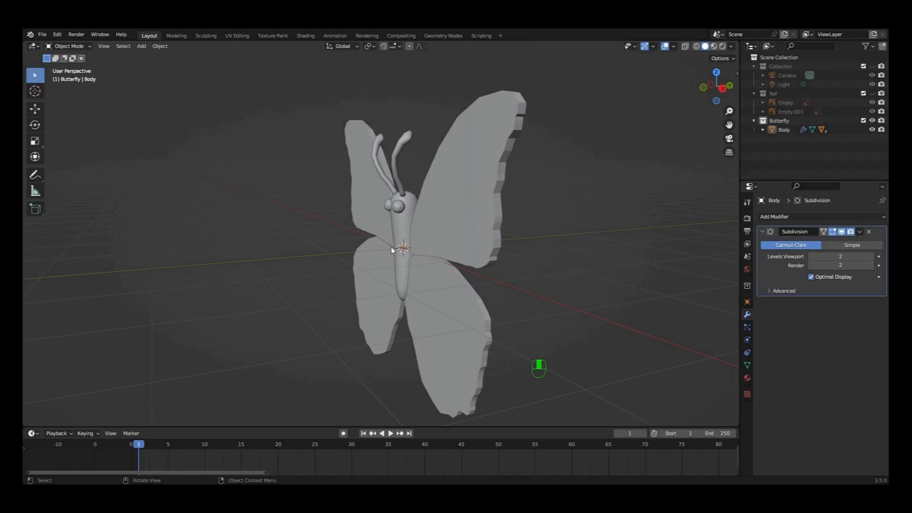
pyautogui.scroll(-2, 330, 253)
pyautogui.scroll(3, 326, 255)
pyautogui.moveTo(330, 265); pyautogui.dragTo(432, 255, button='middle')
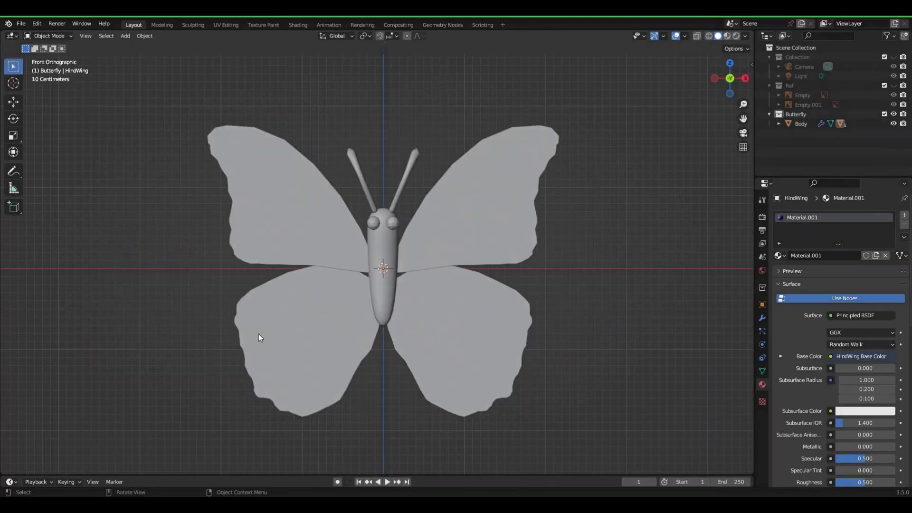
# Step: Enlarge the timeline area and bring its first frames into closer view
pyautogui.moveTo(323, 475); pyautogui.dragTo(337, 415)
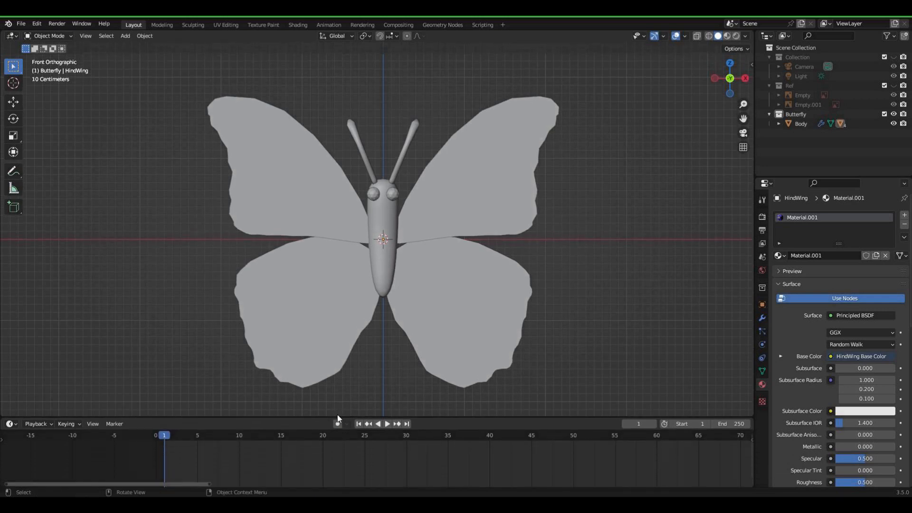
pyautogui.scroll(-1, 220, 461)
pyautogui.scroll(2, 220, 460)
pyautogui.moveTo(219, 452); pyautogui.dragTo(255, 454, button='middle')
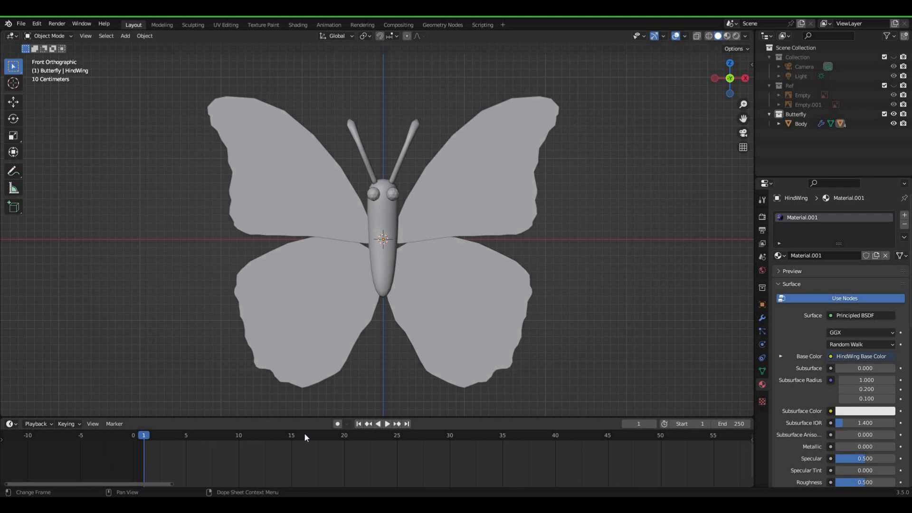
# Step: Select the forewings and hindwings together and insert a keyframe for them at frame 1
pyautogui.click(273, 212)
pyautogui.keyDown('shift'); pyautogui.click(272, 321); pyautogui.keyUp('shift')
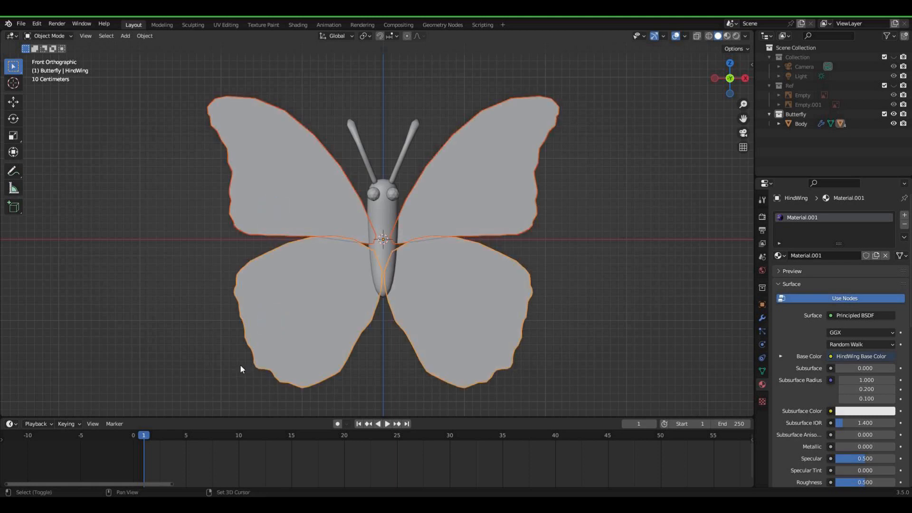
pyautogui.moveTo(196, 362); pyautogui.dragTo(317, 265, button='middle')
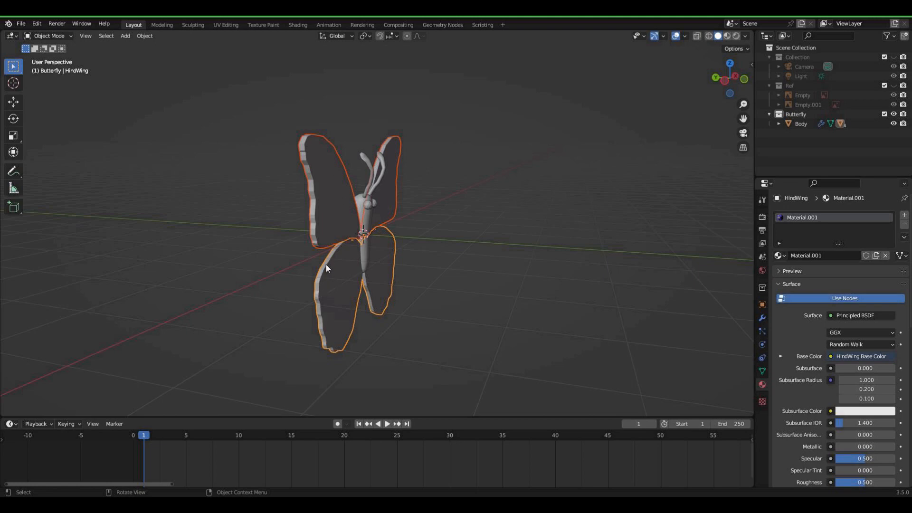
pyautogui.press('i')
pyautogui.click(282, 265)
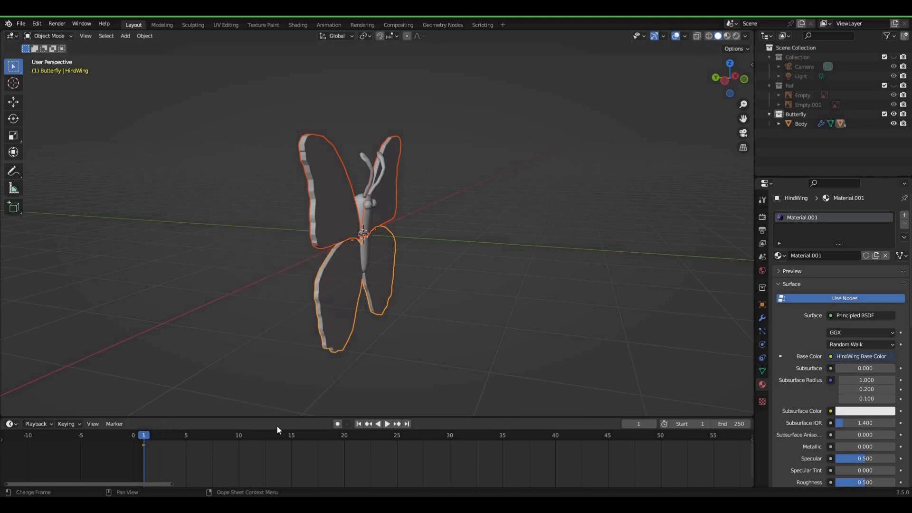
# Step: Set the animation's start frame to 5
pyautogui.click(688, 427)
pyautogui.click(688, 428)
pyautogui.press('BackSpace')
pyautogui.write('5')
pyautogui.press('Return')
# Step: Move the current frame to 5 and turn on automatic keyframing
pyautogui.moveTo(145, 436)
pyautogui.mouseDown()
pyautogui.moveTo(153, 440)
pyautogui.moveTo(143, 440)
pyautogui.mouseUp()
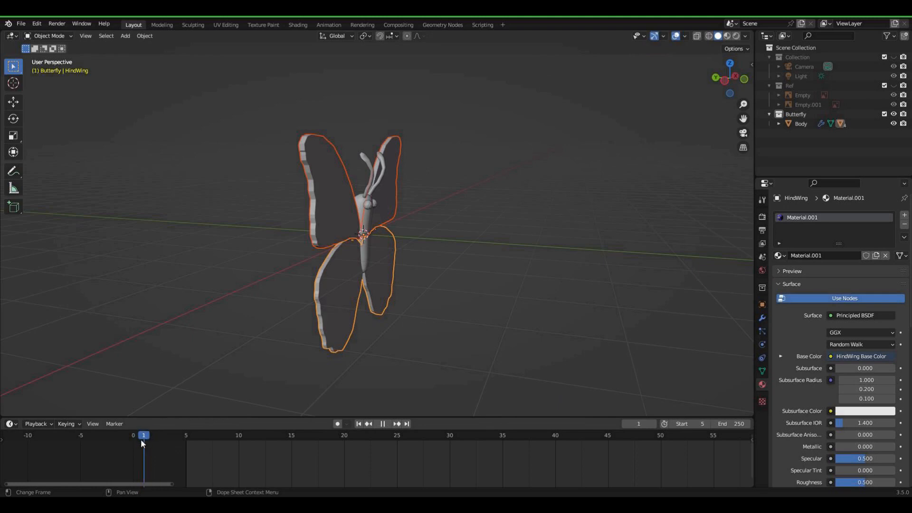
pyautogui.press('i')
pyautogui.click(169, 439)
pyautogui.moveTo(135, 439); pyautogui.dragTo(191, 438)
pyautogui.press('space')
pyautogui.click(337, 424)
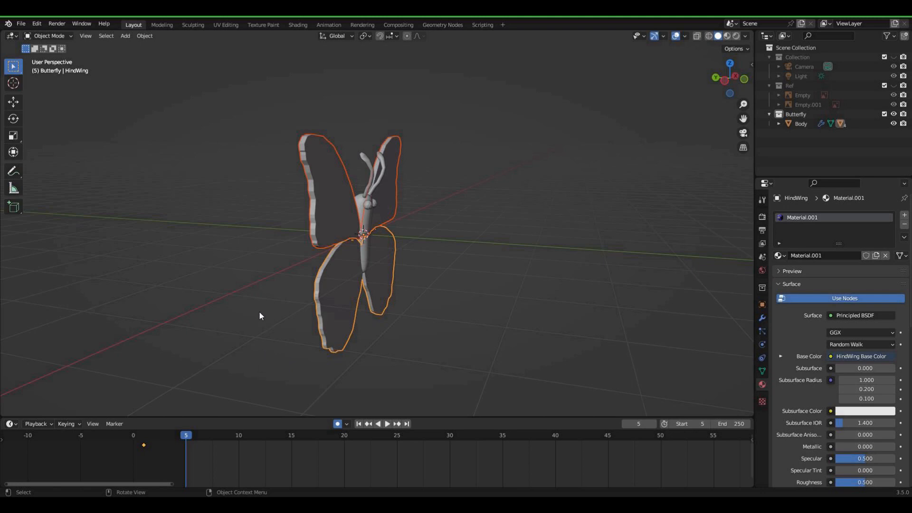
# Step: Key the wings' backward pose at frame 5 by rotating them about 67.4° around the global Z axis
pyautogui.press('r')
pyautogui.press('z')
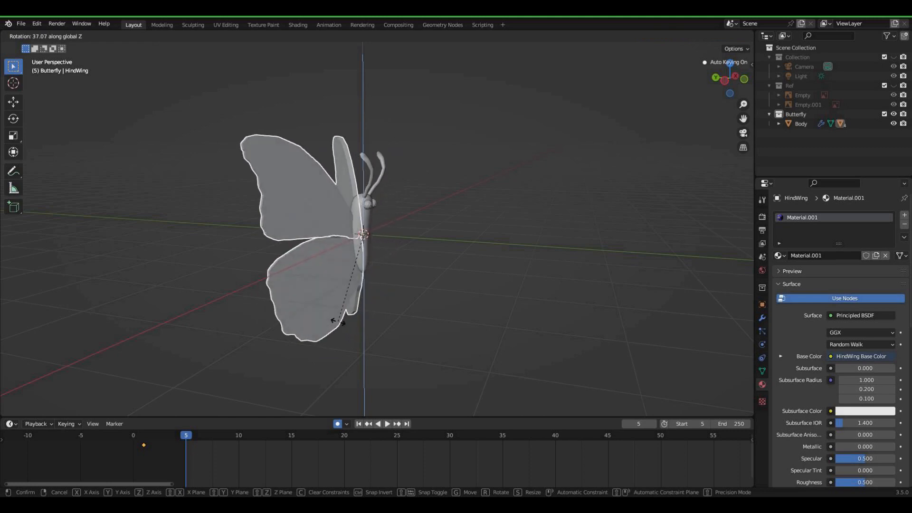
pyautogui.click(383, 319)
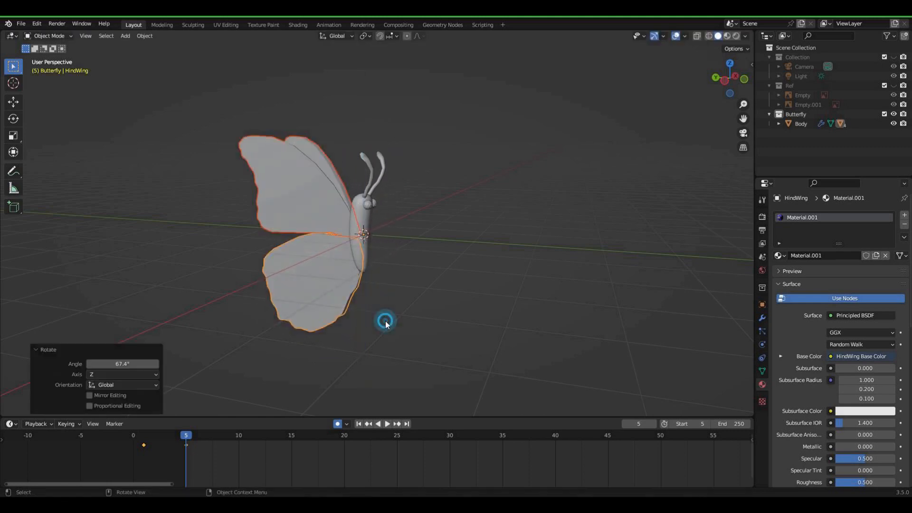
# Step: At frame 10, rotate the wings about -53.3° around the global Z axis to key the half-open pose
pyautogui.moveTo(257, 355); pyautogui.dragTo(175, 359, button='middle')
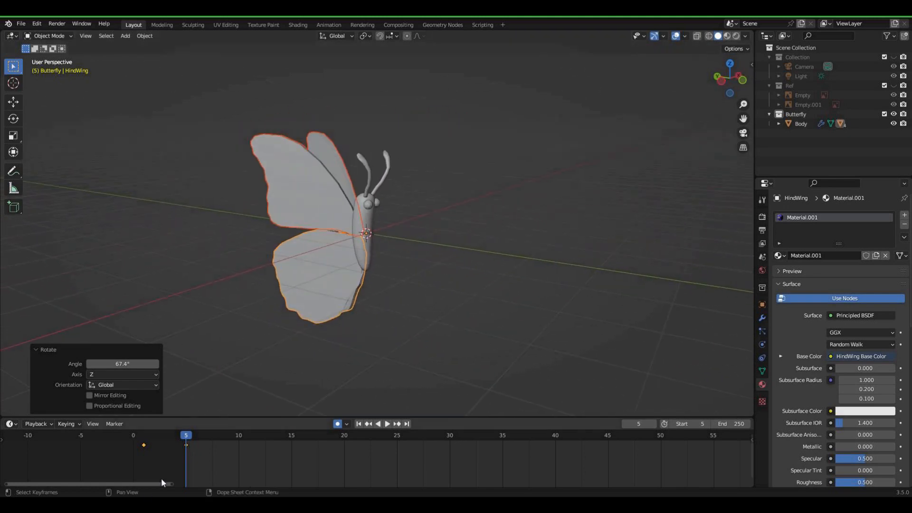
pyautogui.moveTo(185, 438); pyautogui.dragTo(201, 437)
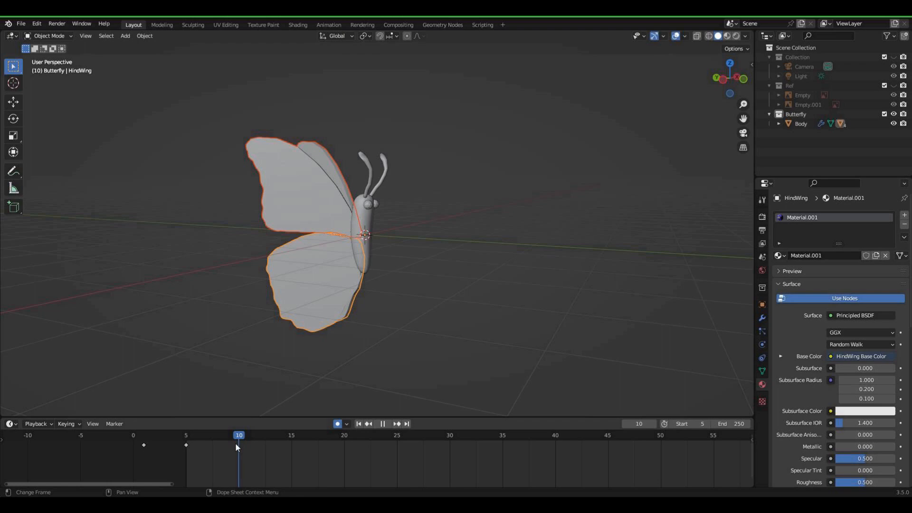
pyautogui.press('space')
pyautogui.press('r')
pyautogui.press('z')
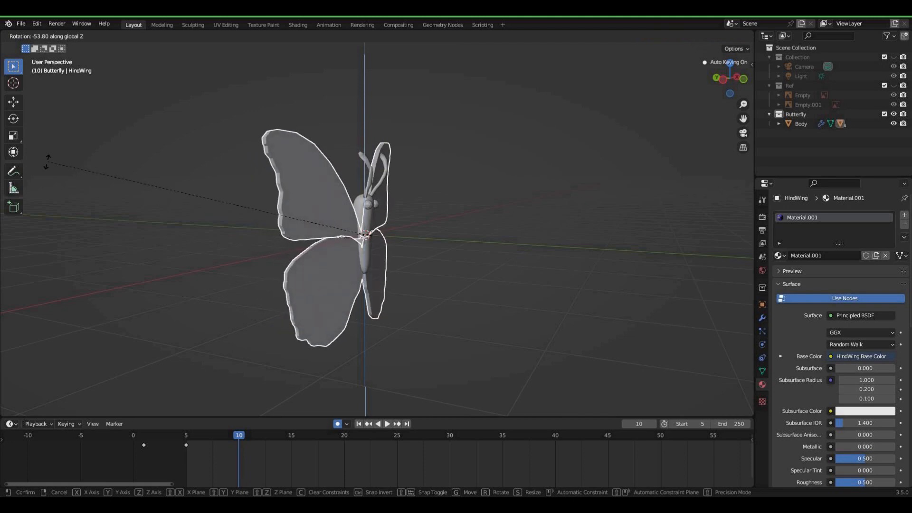
pyautogui.click(256, 349)
# Step: At frame 15, rotate the wings around the global Z axis until they swing to the other side of the body
pyautogui.moveTo(248, 340); pyautogui.dragTo(279, 335, button='middle')
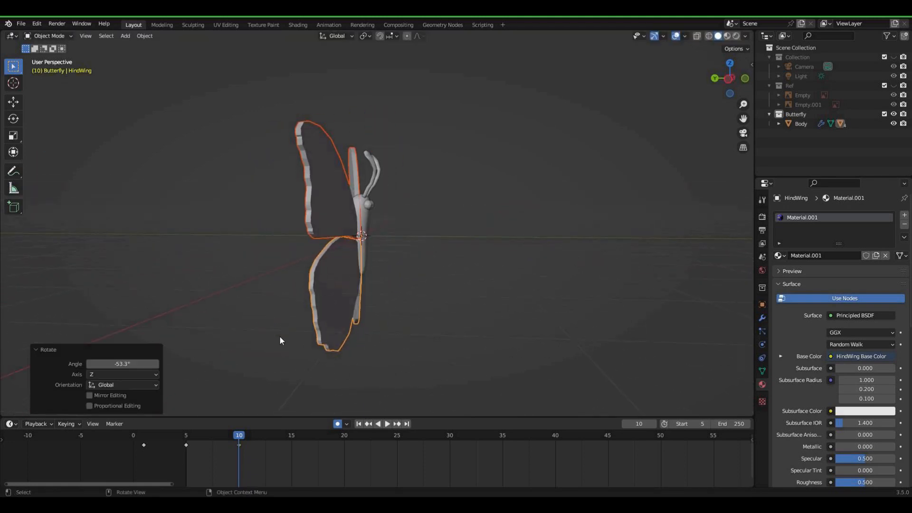
pyautogui.moveTo(239, 443); pyautogui.dragTo(289, 440)
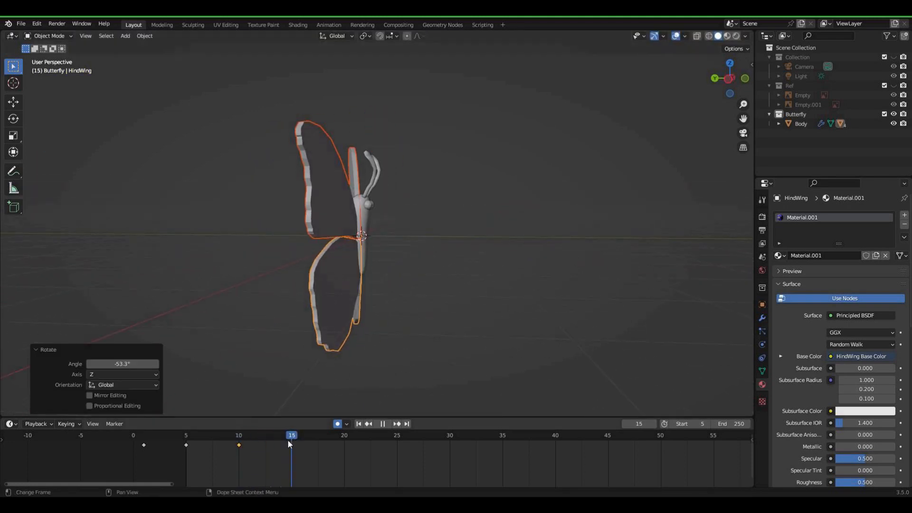
pyautogui.press('r')
pyautogui.press('z')
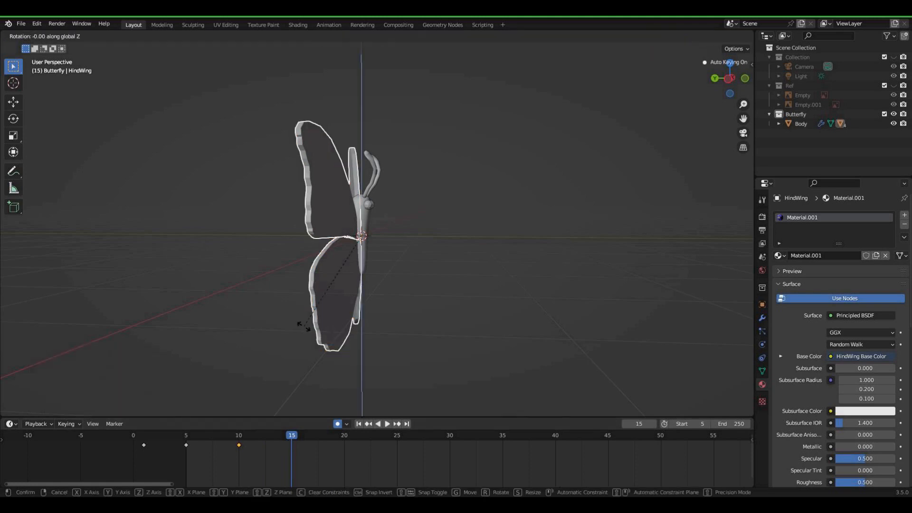
pyautogui.click(218, 242)
# Step: Duplicate the wings' keyframe from frame 10 to frame 20
pyautogui.moveTo(295, 434); pyautogui.dragTo(340, 437)
pyautogui.click(244, 453)
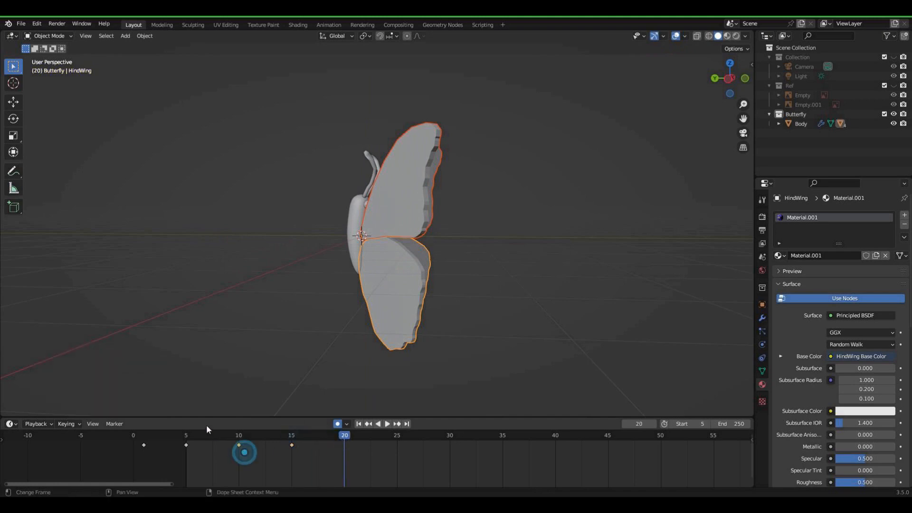
pyautogui.press('g')
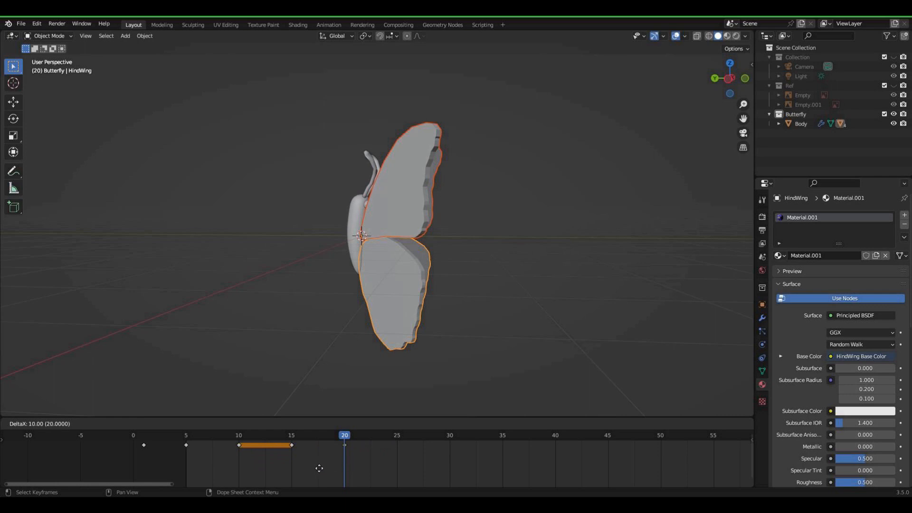
pyautogui.click(320, 466)
# Step: Duplicate the wings' keyframe from frame 5 to frame 25 to close the flapping loop
pyautogui.click(206, 458)
pyautogui.moveTo(206, 458); pyautogui.dragTo(161, 440)
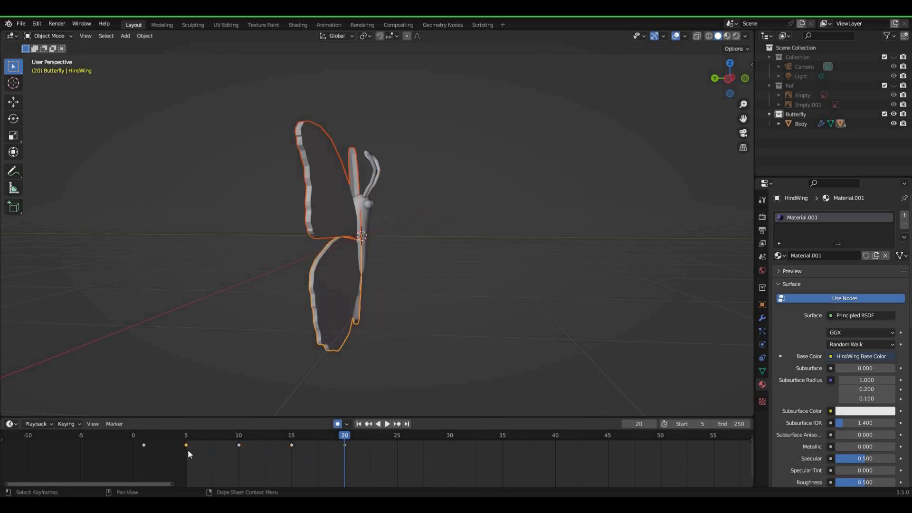
pyautogui.hotkey('shift', 'd')
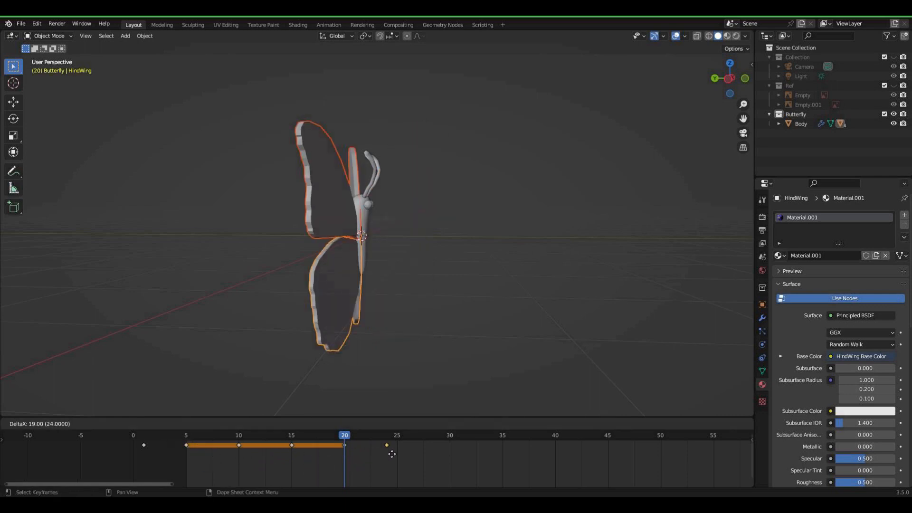
pyautogui.click(398, 451)
# Step: At frame 16, tilt the wings about -7.18° around the global X axis
pyautogui.moveTo(344, 440); pyautogui.dragTo(302, 447)
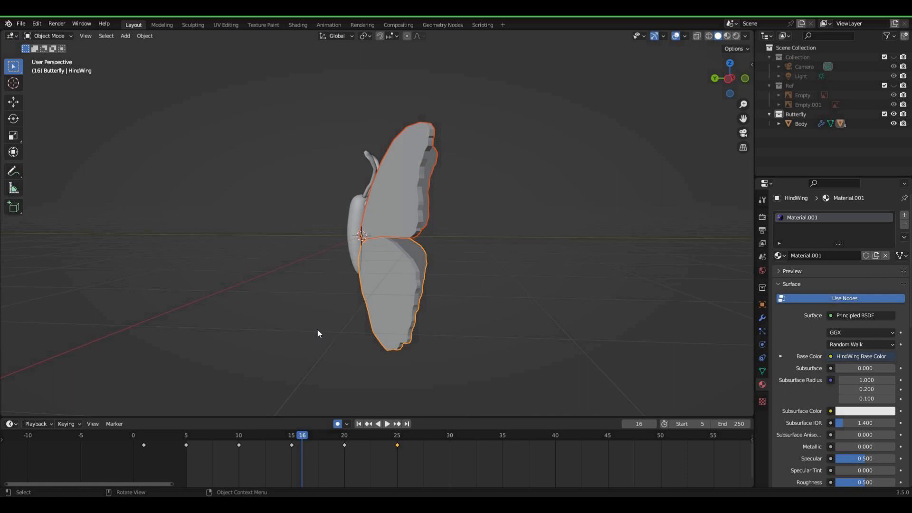
pyautogui.press('r')
pyautogui.press('x')
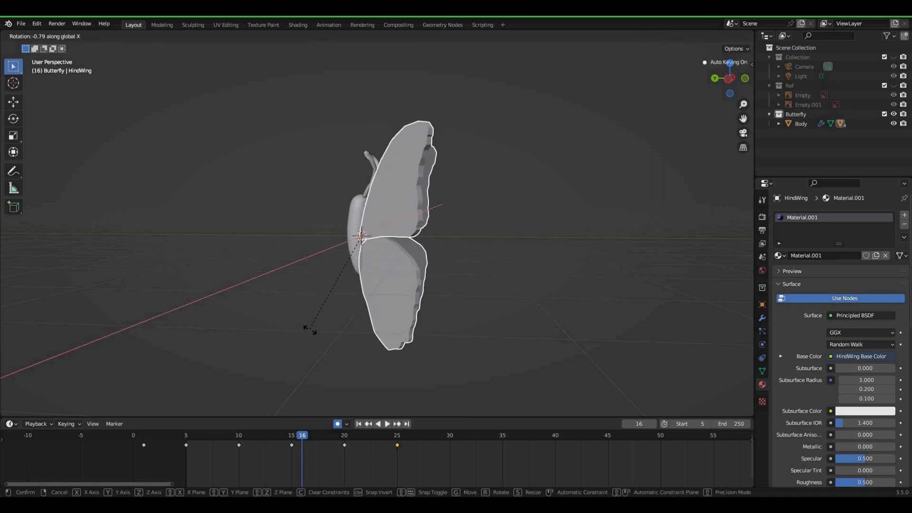
pyautogui.click(319, 337)
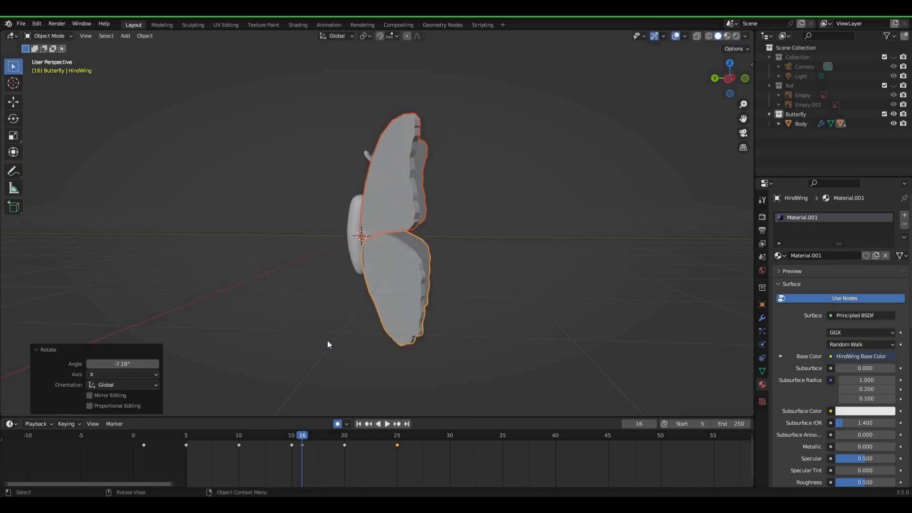
# Step: Set the animation's end frame to 25 and play the wing flapping to review it
pyautogui.moveTo(307, 436); pyautogui.dragTo(395, 435)
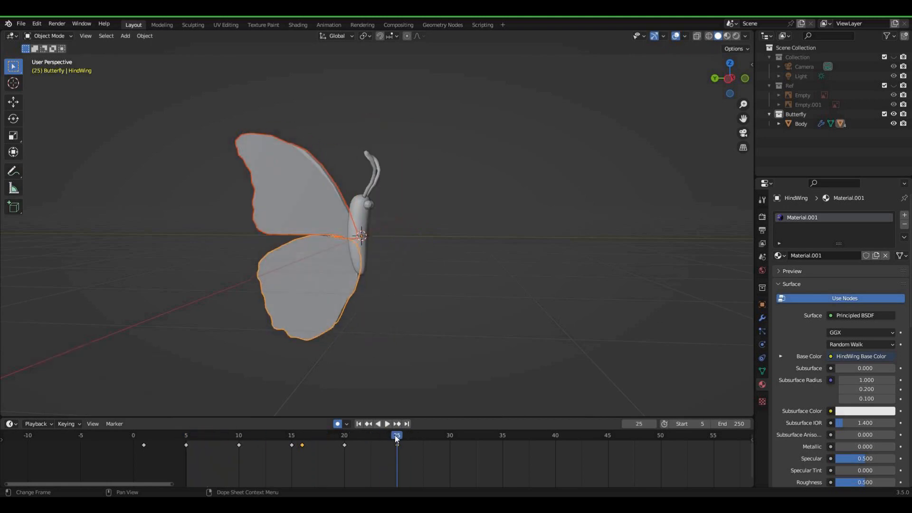
pyautogui.click(732, 424)
pyautogui.press('BackSpace')
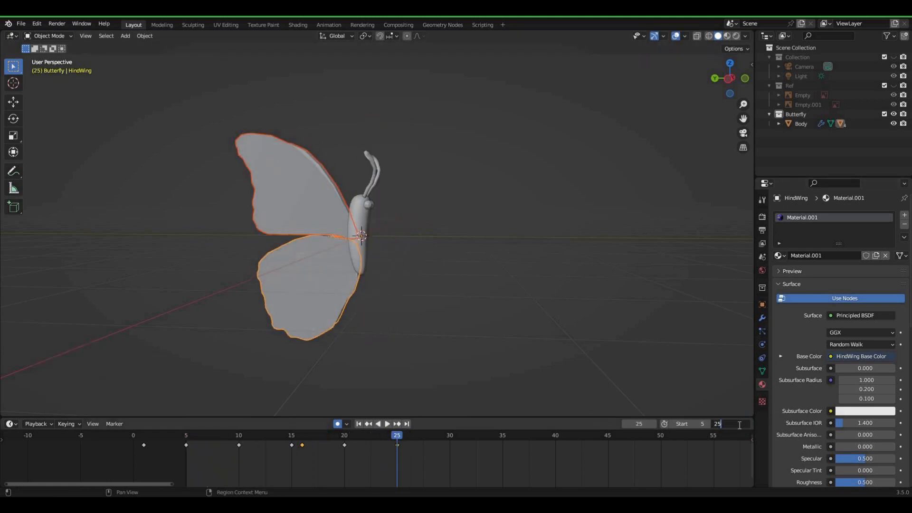
pyautogui.press('Return')
pyautogui.click(387, 423)
pyautogui.moveTo(524, 347); pyautogui.dragTo(509, 361, button='middle')
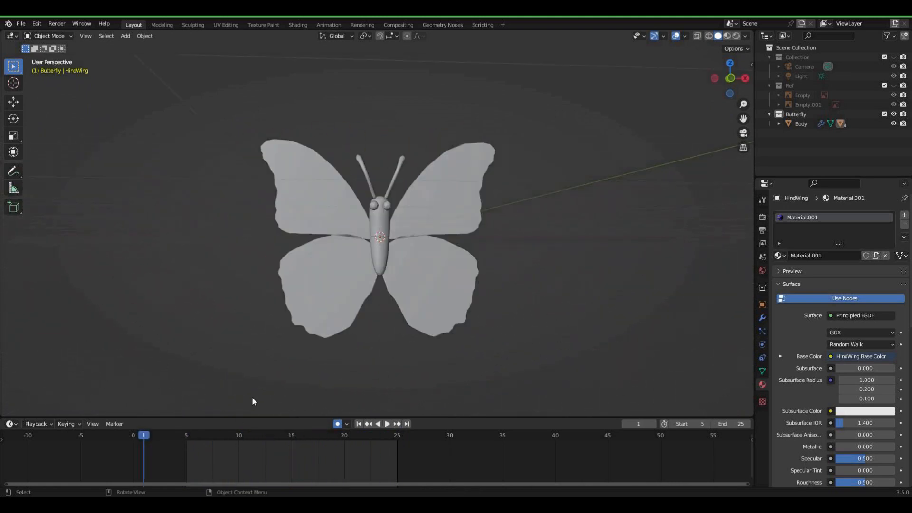
# Step: In top view, place the 3D cursor on the Y axis some distance in front of the butterfly's head
pyautogui.press('KP_1')
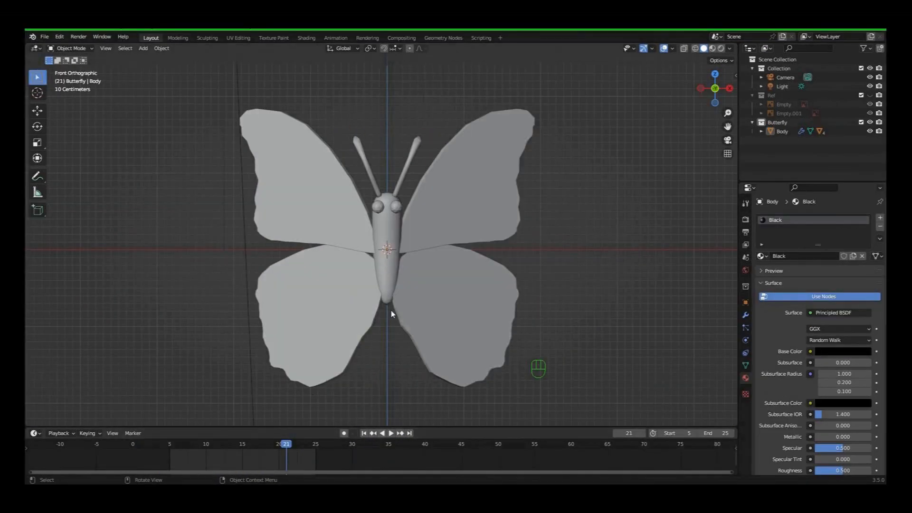
pyautogui.press('KP_7')
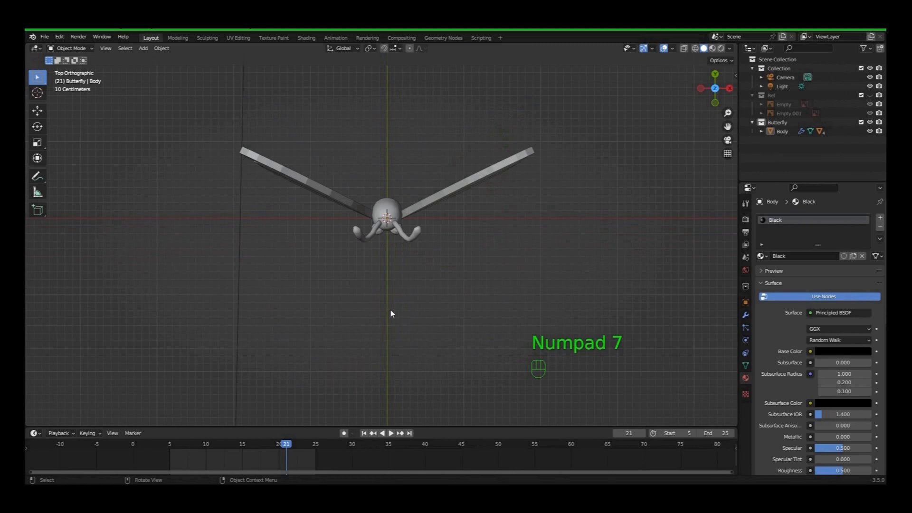
pyautogui.scroll(-2, 390, 311)
pyautogui.scroll(-1, 390, 311)
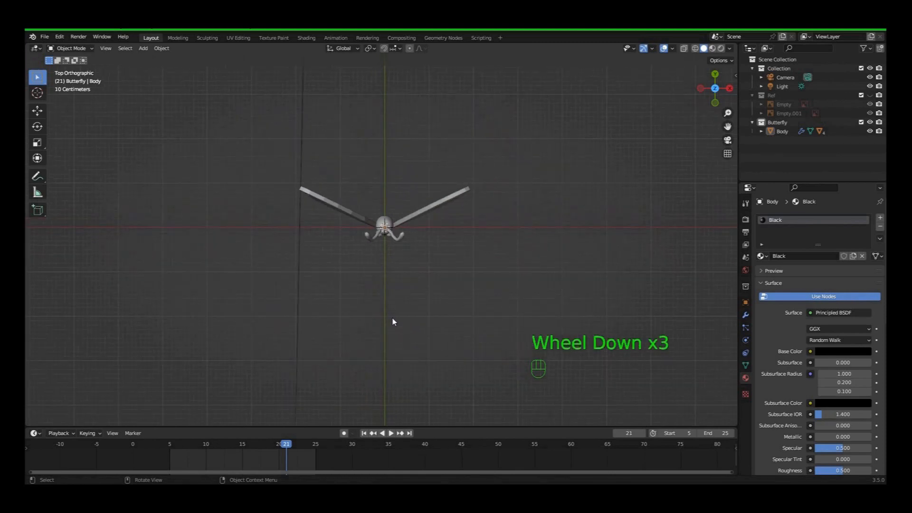
pyautogui.keyDown('shift'); pyautogui.rightClick(384, 356); pyautogui.keyUp('shift')
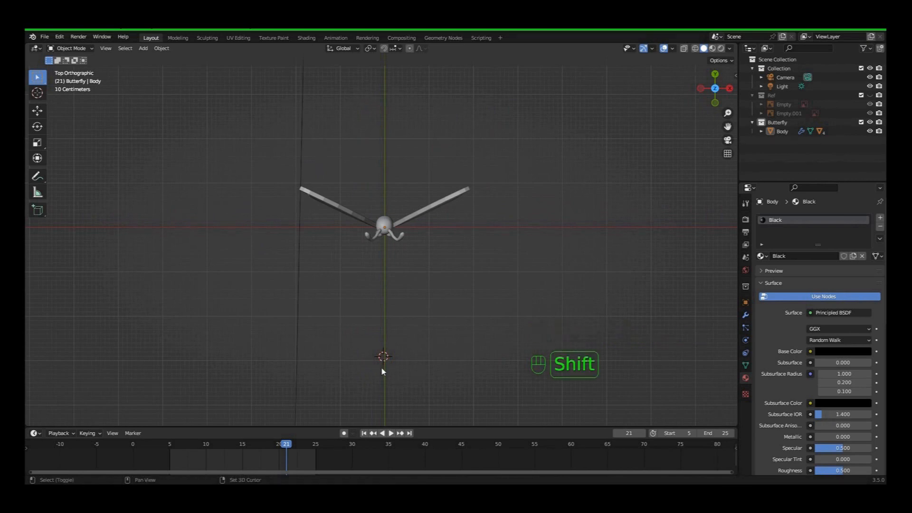
pyautogui.keyDown('shift'); pyautogui.rightClick(385, 360); pyautogui.keyUp('shift')
pyautogui.keyDown('shift'); pyautogui.rightClick(387, 361); pyautogui.keyUp('shift')
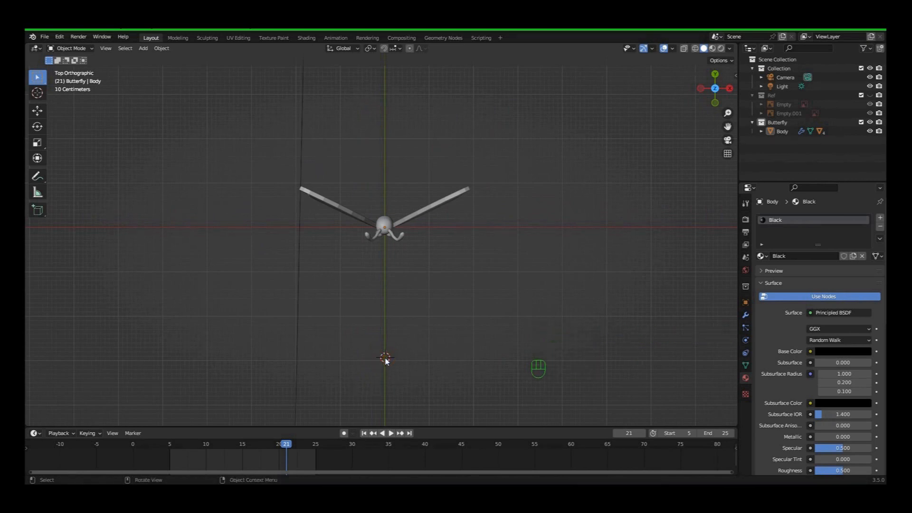
# Step: Add a mesh circle with 16 vertices at the 3D cursor
pyautogui.hotkey('shift', 'a')
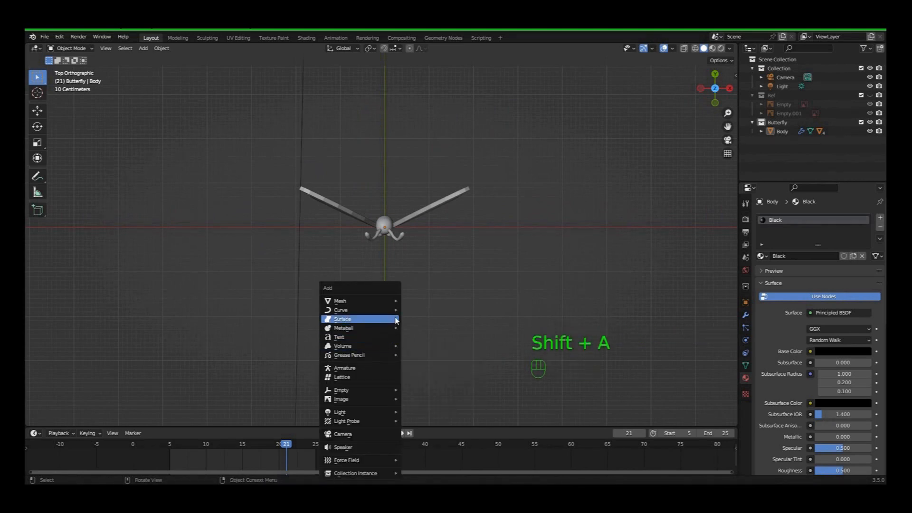
pyautogui.moveTo(376, 301)
pyautogui.click(432, 318)
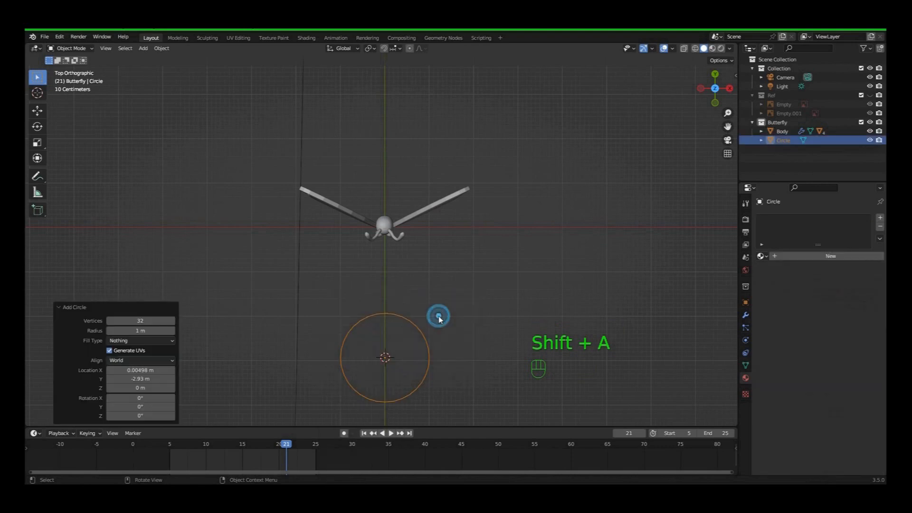
pyautogui.click(148, 319)
pyautogui.write('16')
pyautogui.press('Return')
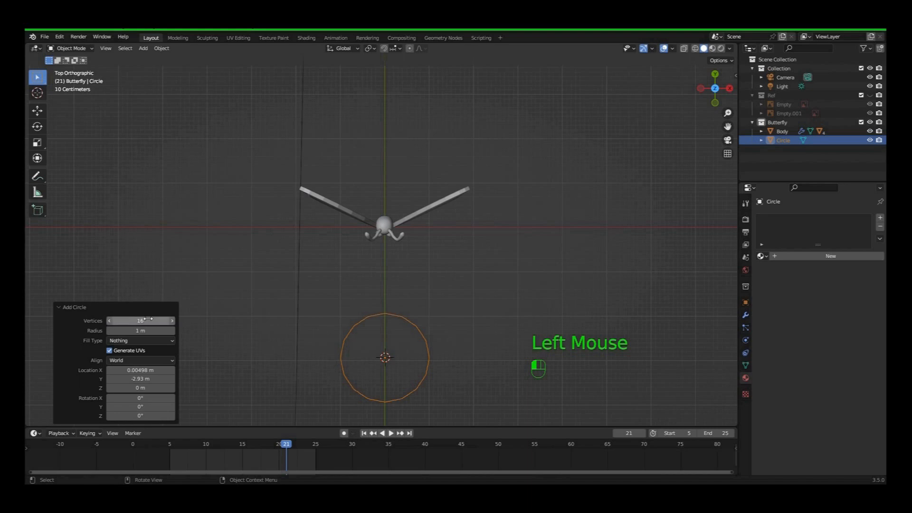
# Step: Extrude the whole circle about 0.18 m down along Z, scale the new ring to about 0.65 and fill it with a face
pyautogui.press('Tab')
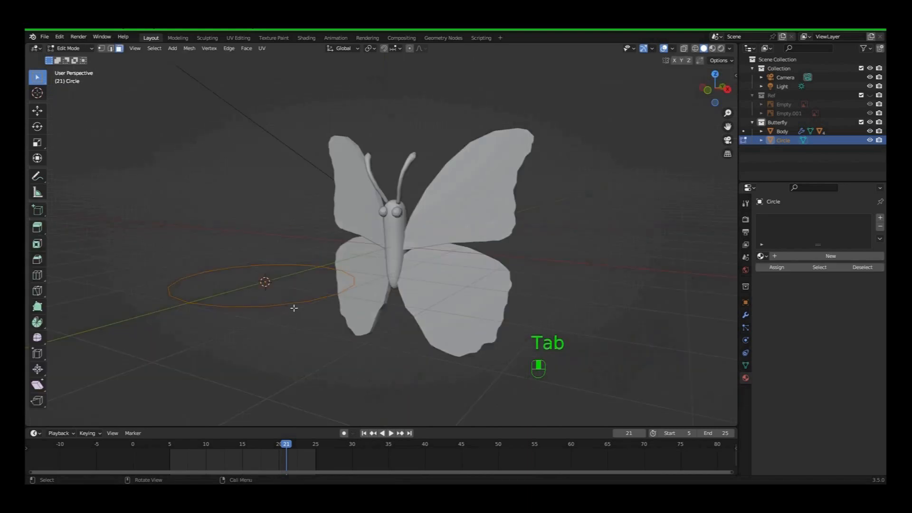
pyautogui.click(293, 304)
pyautogui.press('1')
pyautogui.press('a')
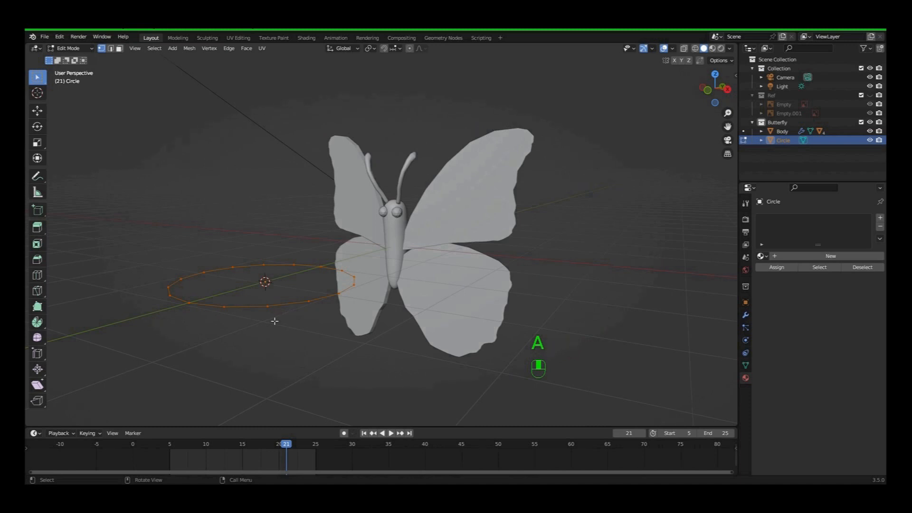
pyautogui.press('e')
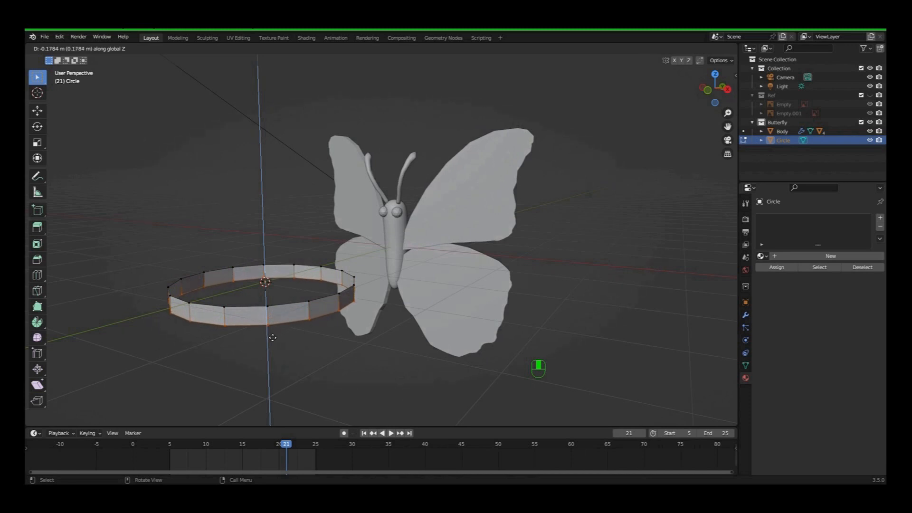
pyautogui.click(273, 337)
pyautogui.press('s')
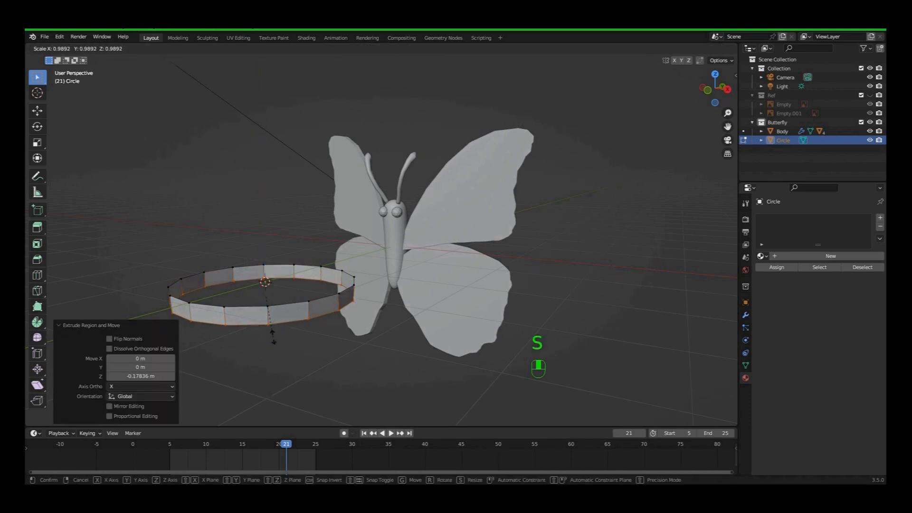
pyautogui.click(264, 320)
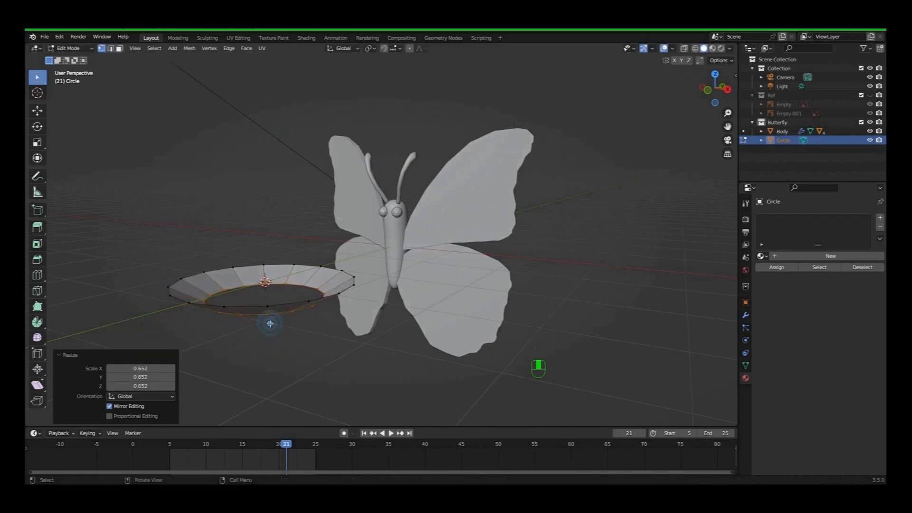
pyautogui.press('f')
pyautogui.moveTo(279, 328)
pyautogui.mouseDown(button='middle')
pyautogui.moveTo(279, 277)
pyautogui.moveTo(276, 343)
pyautogui.moveTo(277, 313)
pyautogui.mouseUp(button='middle')
# Step: In front view, extrude the circle's upper rim loop about 0.084 m up along Z
pyautogui.click(269, 305)
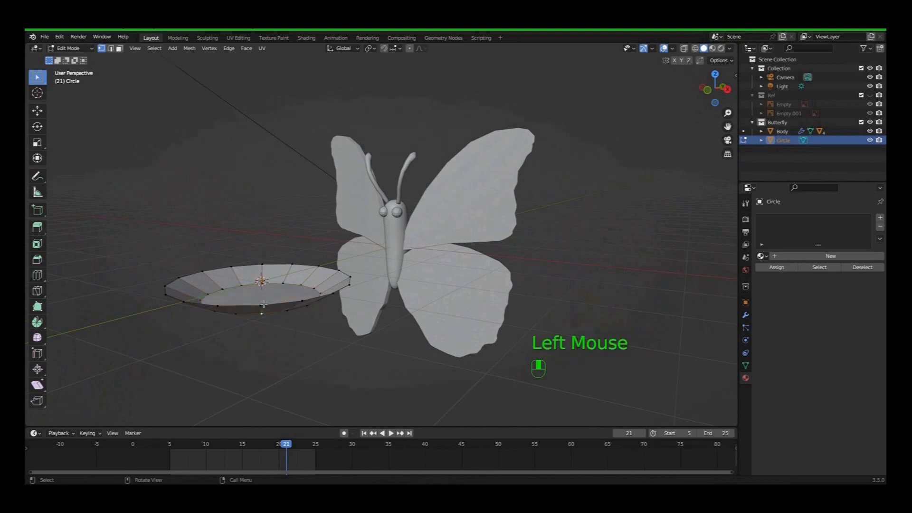
pyautogui.keyDown('alt'); pyautogui.click(262, 304); pyautogui.keyUp('alt')
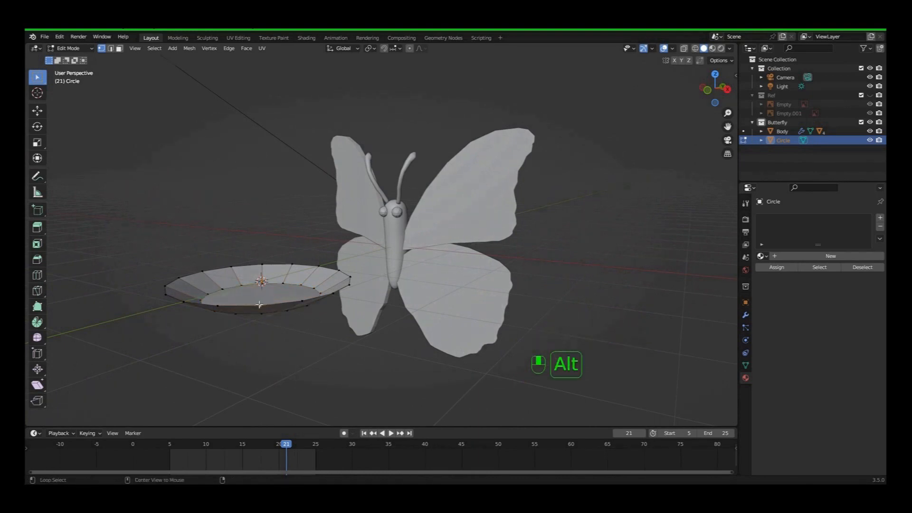
pyautogui.keyDown('alt'); pyautogui.click(260, 305); pyautogui.keyUp('alt')
pyautogui.moveTo(259, 305); pyautogui.dragTo(262, 326, button='middle')
pyautogui.press('KP_1')
pyautogui.press('e')
pyautogui.press('z')
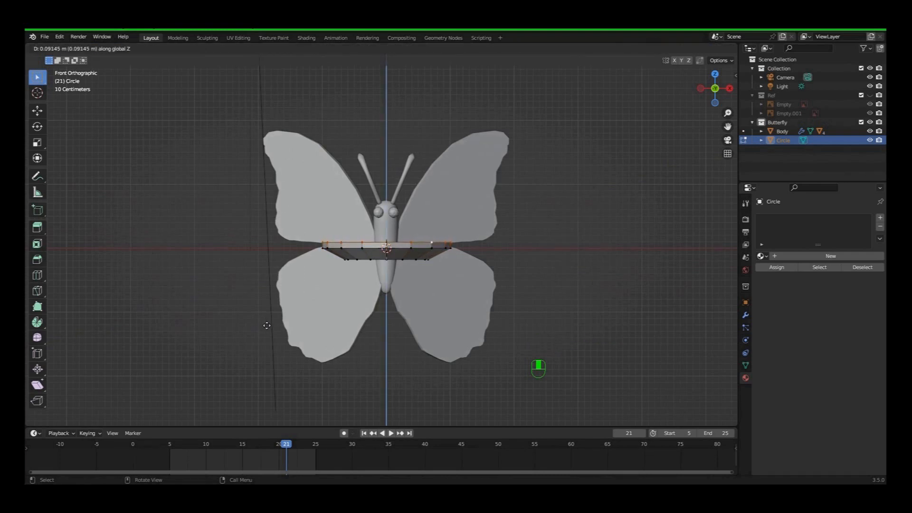
pyautogui.click(268, 324)
# Step: Extrude the upper rim about 0.155 m further up along Z, scale it inward and fill the top
pyautogui.press('e')
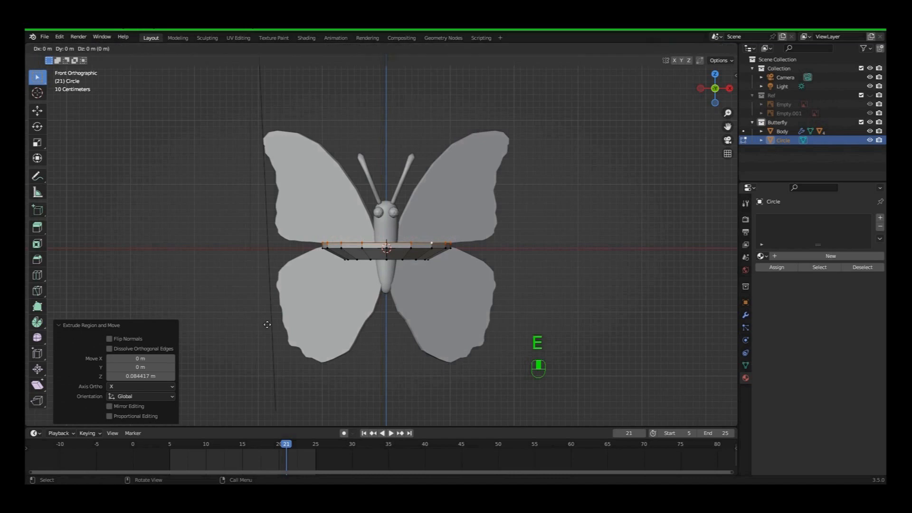
pyautogui.press('z')
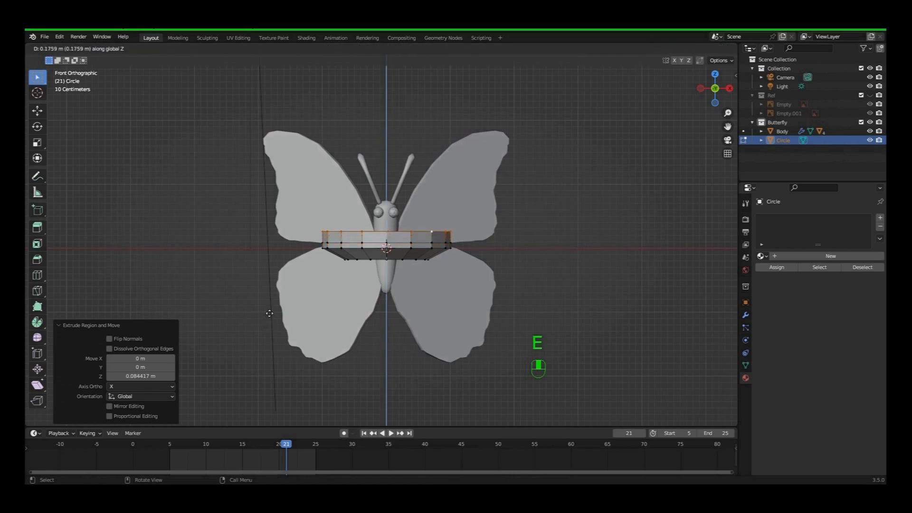
pyautogui.click(270, 315)
pyautogui.press('s')
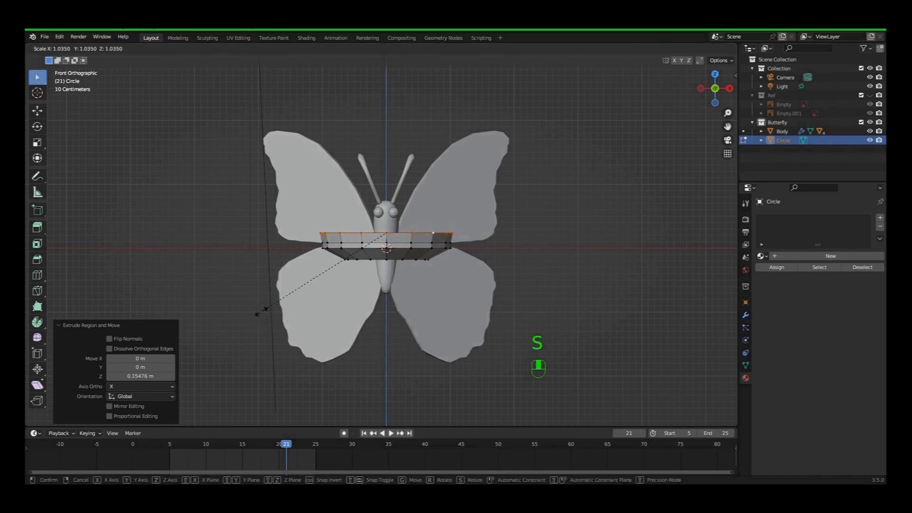
pyautogui.click(347, 295)
pyautogui.moveTo(347, 295); pyautogui.dragTo(339, 200, button='middle')
pyautogui.press('f')
# Step: Extrude the disc's underside face in place and scale it to 0.18 to form the stem's base
pyautogui.press('3')
pyautogui.click(347, 167)
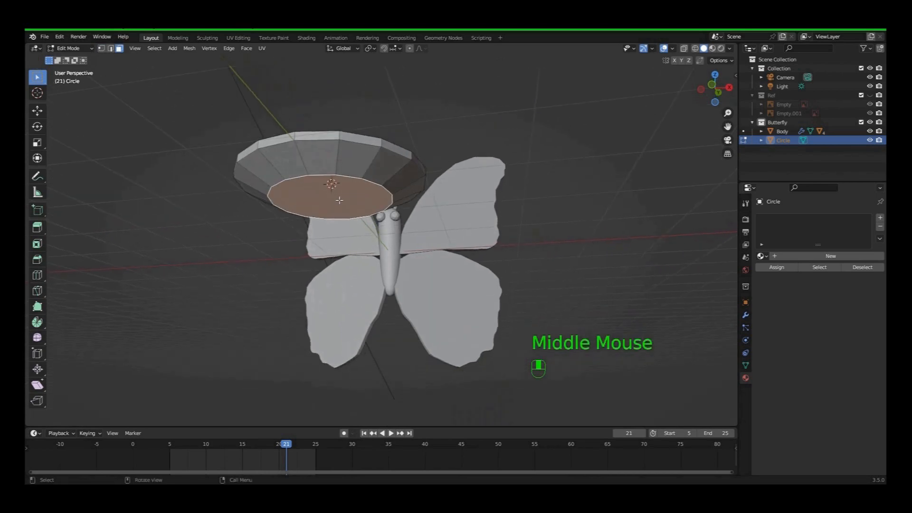
pyautogui.press('e')
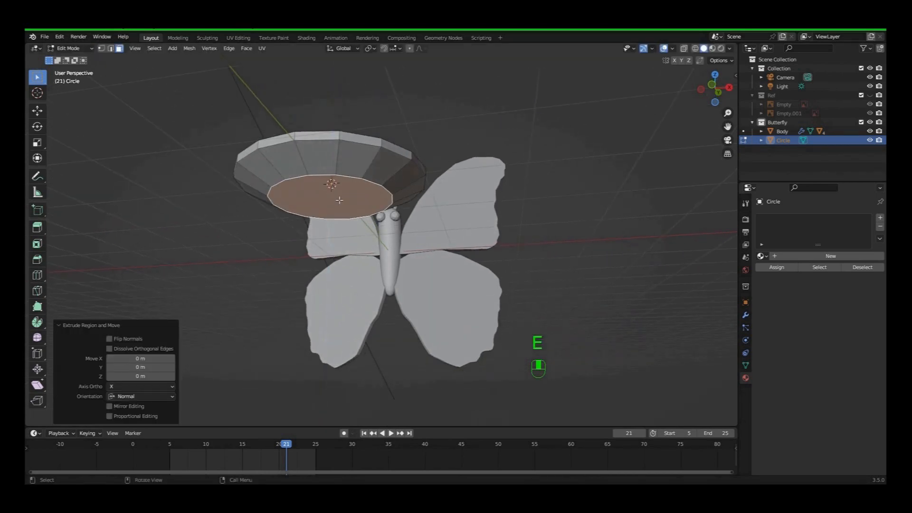
pyautogui.press('s')
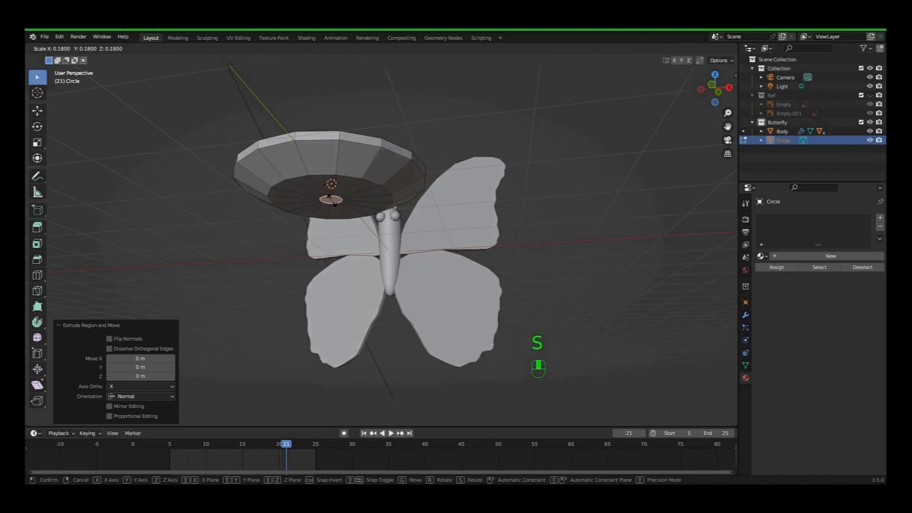
pyautogui.click(331, 199)
# Step: In front view, extrude the small underside face about 0.79 m down along Z as a stem
pyautogui.press('KP_1')
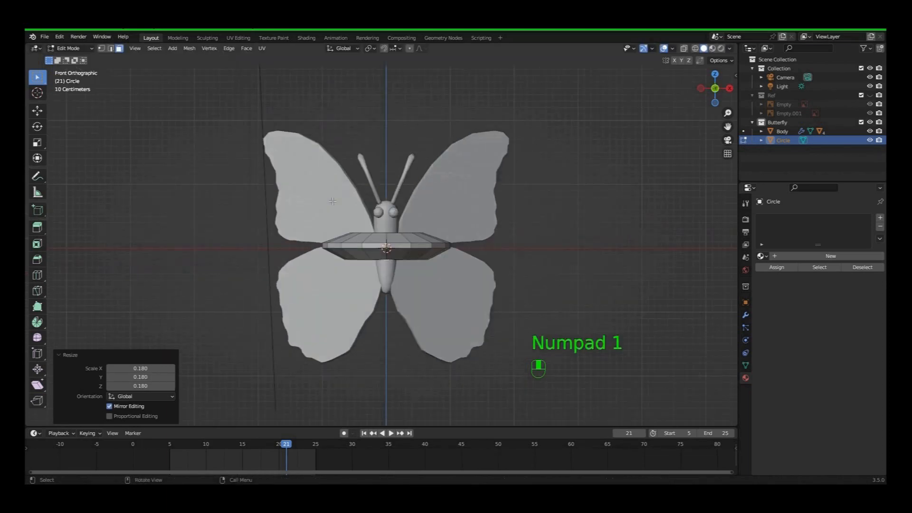
pyautogui.press('e')
pyautogui.press('z')
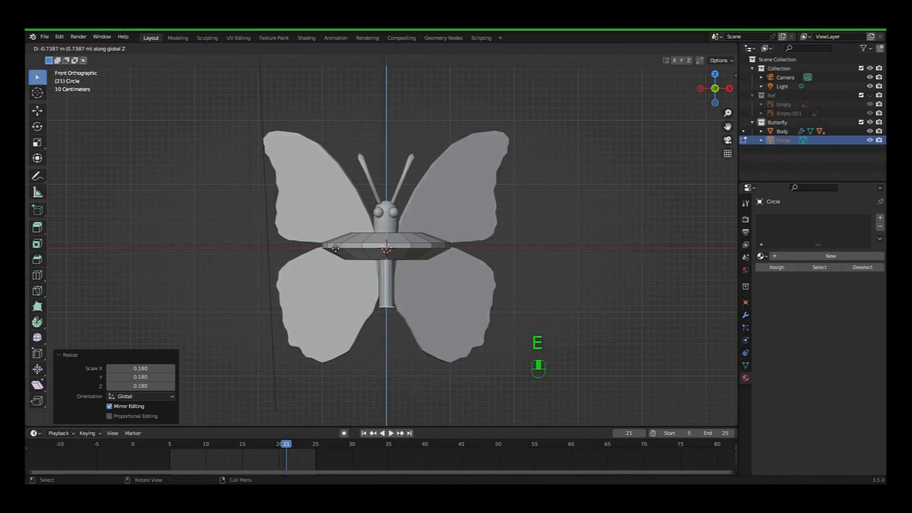
pyautogui.click(335, 251)
# Step: Rotate the stem's end face about 16.7° and extrude a second stem segment along its normal
pyautogui.press('r')
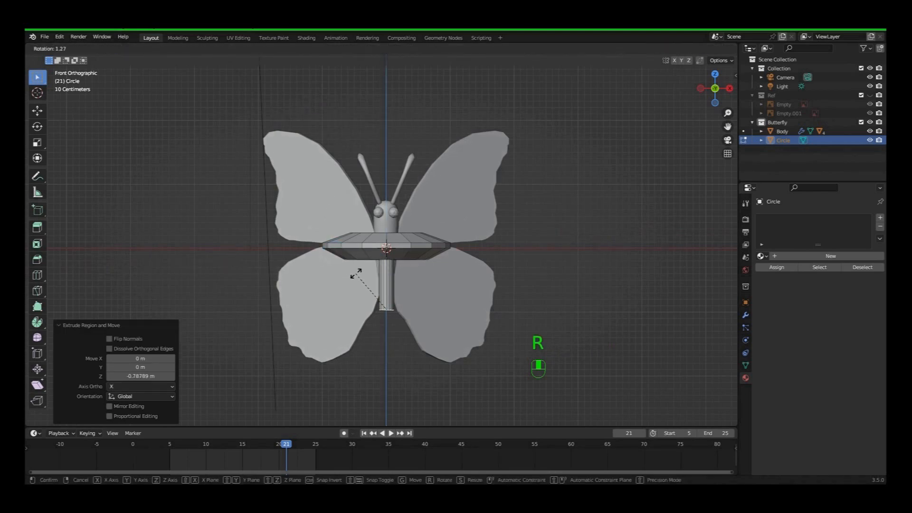
pyautogui.click(359, 247)
pyautogui.press('e')
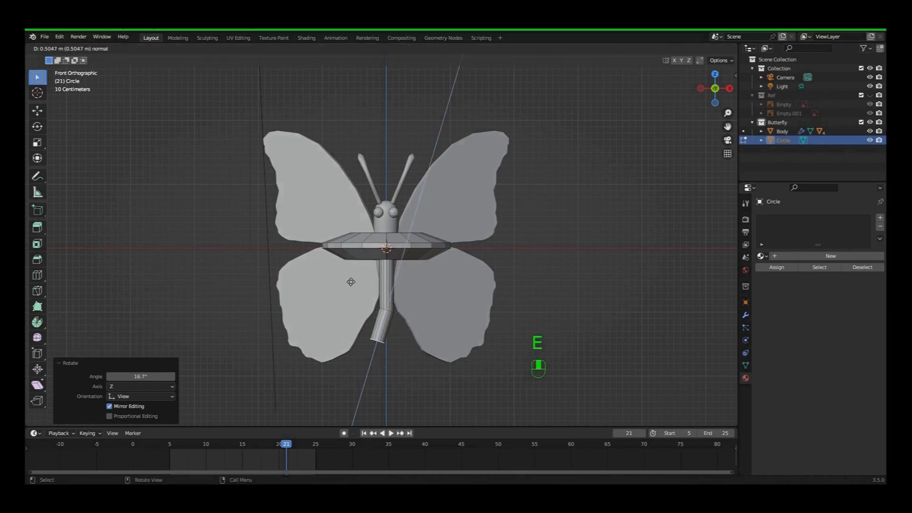
pyautogui.click(349, 289)
# Step: Rotate the stem's end face about -29.7° and extrude a third segment about 1.27 m long
pyautogui.press('r')
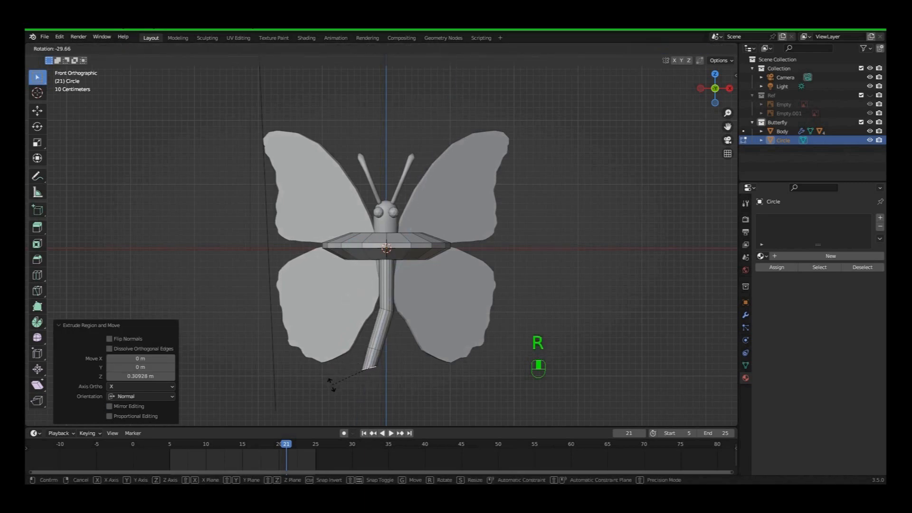
pyautogui.click(331, 385)
pyautogui.press('e')
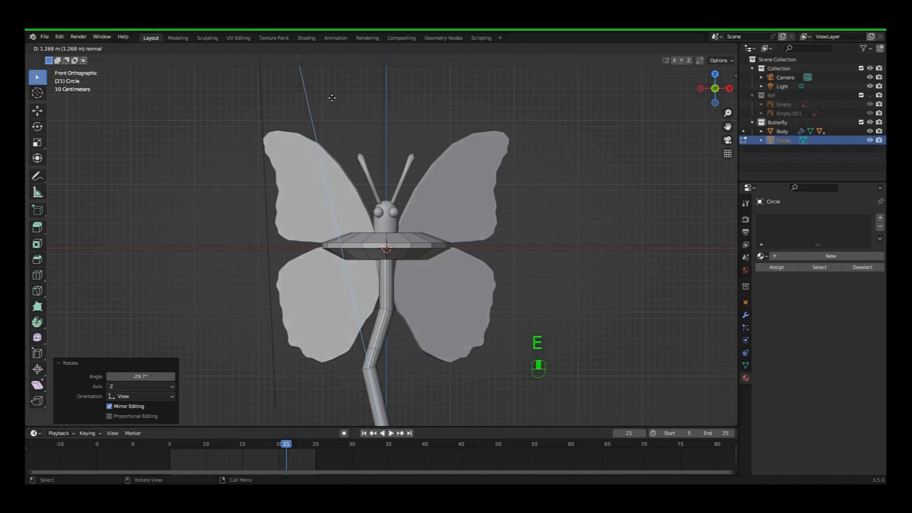
pyautogui.click(333, 98)
# Step: Return to Object Mode and apply Shade Smooth to the flower centre and stem
pyautogui.press('Tab')
pyautogui.scroll(-2, 441, 243)
pyautogui.rightClick(408, 236)
pyautogui.click(405, 240)
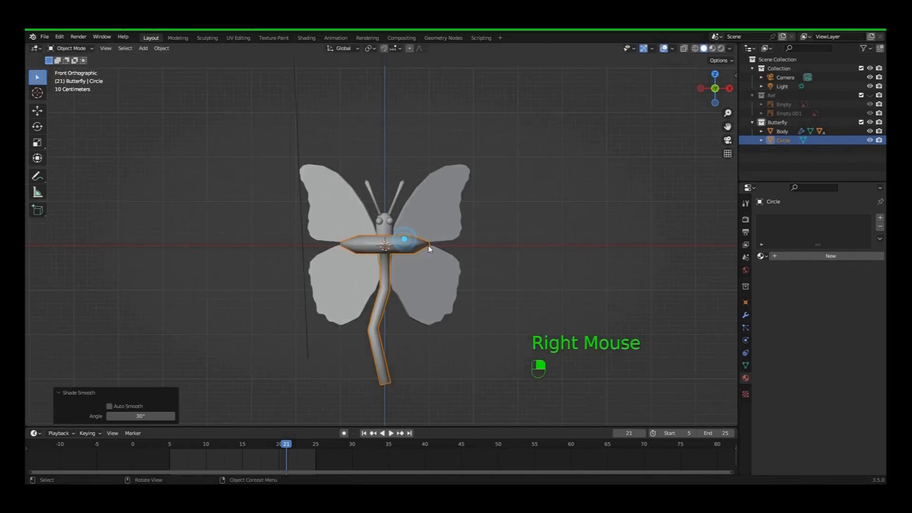
pyautogui.click(472, 252)
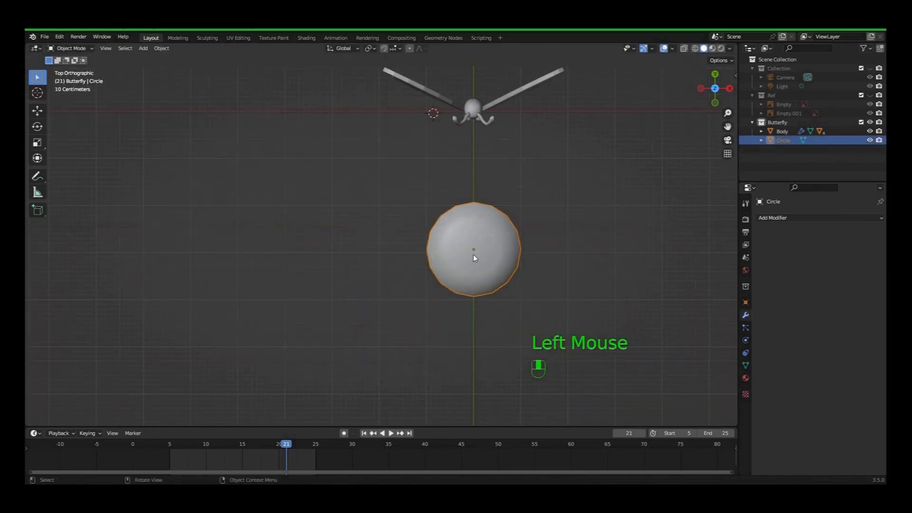
# Step: In top view, place the 3D cursor at the middle of the flower centre
pyautogui.keyDown('shift'); pyautogui.rightClick(475, 251); pyautogui.keyUp('shift')
pyautogui.keyDown('shift'); pyautogui.rightClick(476, 251); pyautogui.keyUp('shift')
pyautogui.keyDown('shift'); pyautogui.rightClick(475, 251); pyautogui.keyUp('shift')
pyautogui.keyDown('shift'); pyautogui.rightClick(476, 251); pyautogui.keyUp('shift')
pyautogui.keyDown('shift'); pyautogui.rightClick(475, 251); pyautogui.keyUp('shift')
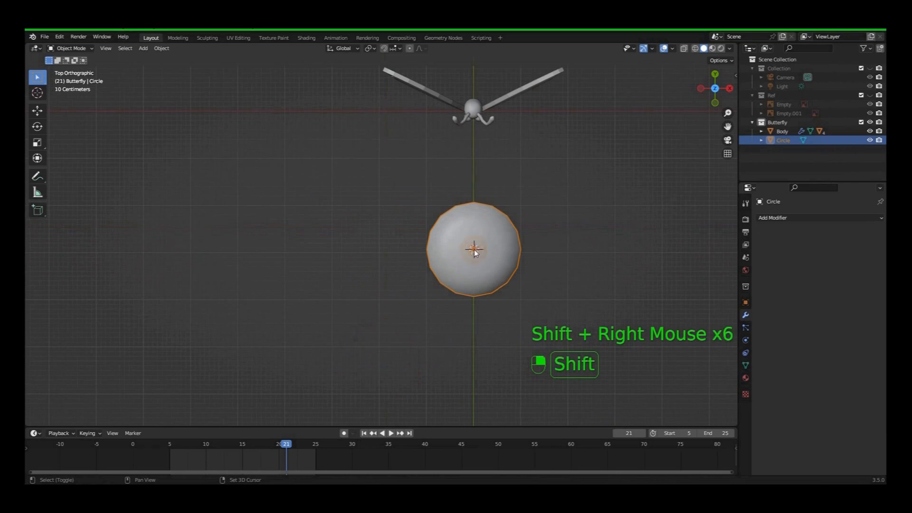
# Step: Add a 2 m plane at the 3D cursor and move it along negative X so it slightly overlaps the flower centre's edge
pyautogui.hotkey('shift', 'a')
pyautogui.moveTo(483, 261)
pyautogui.click(523, 262)
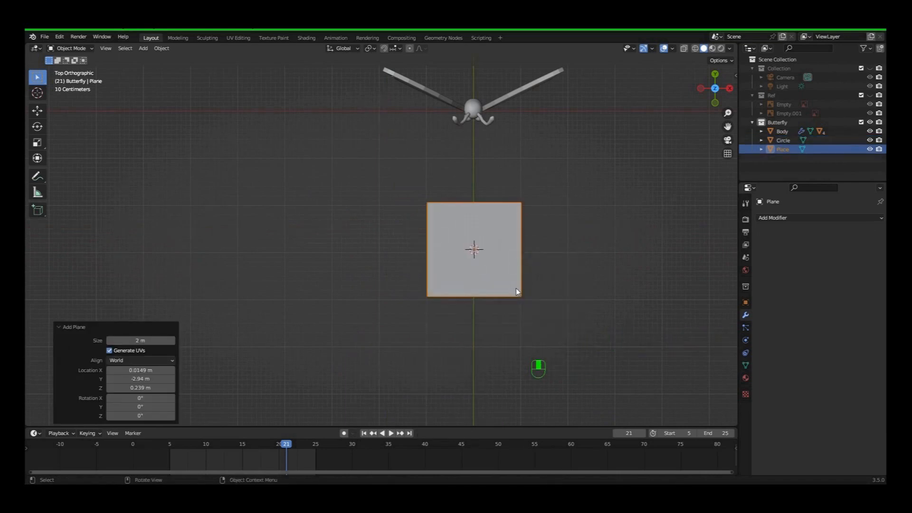
pyautogui.press('g')
pyautogui.press('x')
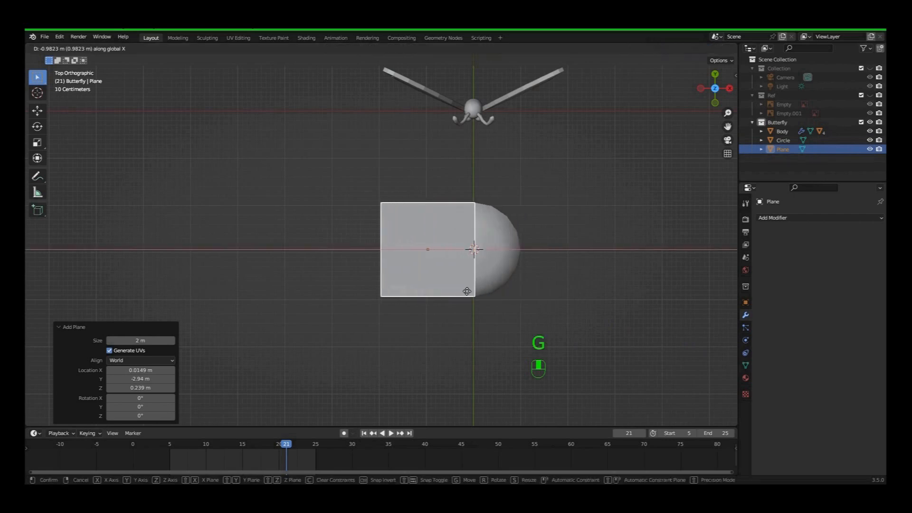
pyautogui.click(442, 295)
# Step: Scale the plane's edge nearest the flower centre to 0.425 to taper it into a petal
pyautogui.press('Tab')
pyautogui.click(445, 271)
pyautogui.press('2')
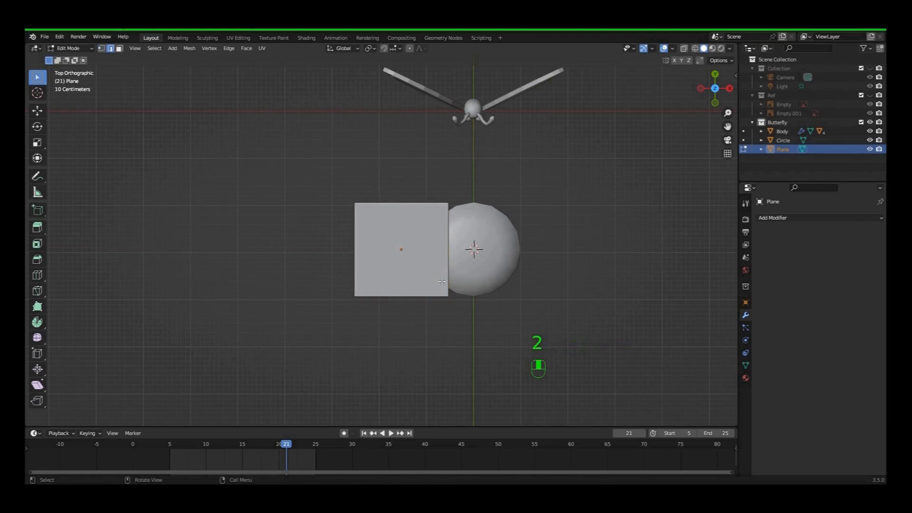
pyautogui.press('s')
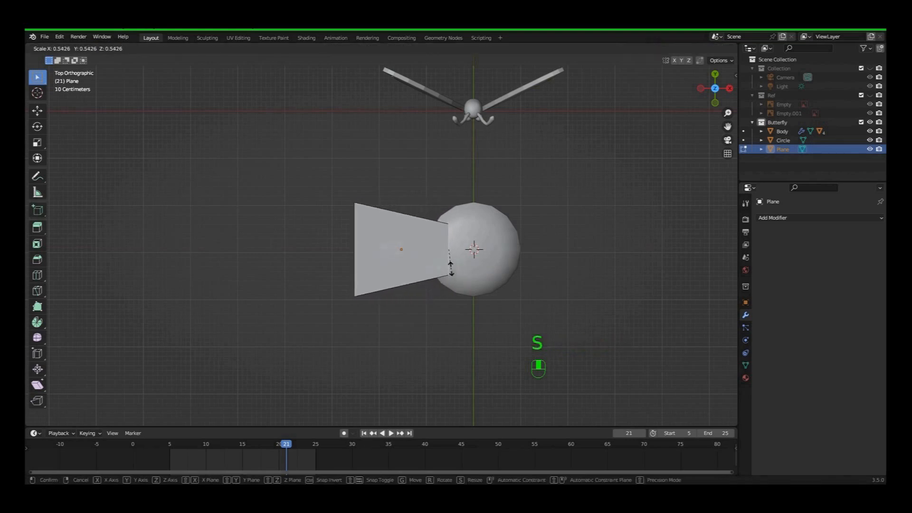
pyautogui.click(452, 262)
# Step: Add three loop cuts along the petal's length and three across its width, without sliding them
pyautogui.hotkey('ctrl', 'r')
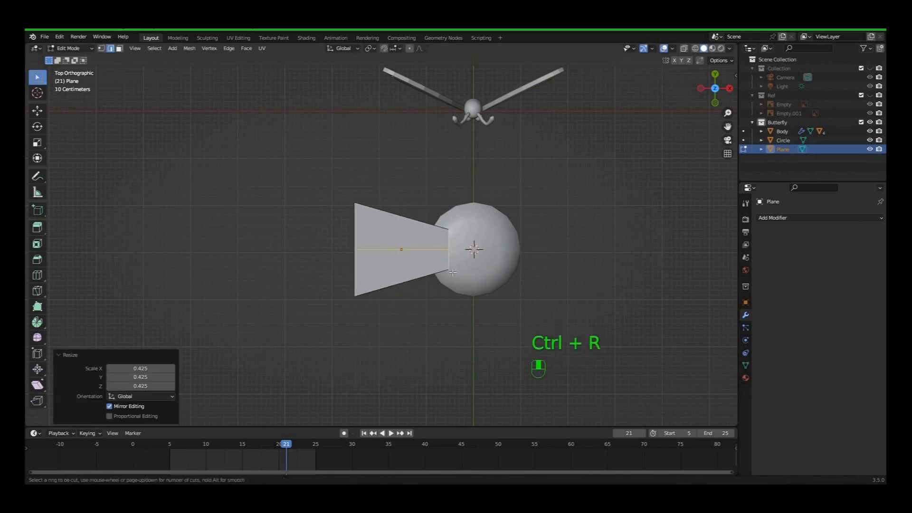
pyautogui.scroll(1, 444, 260)
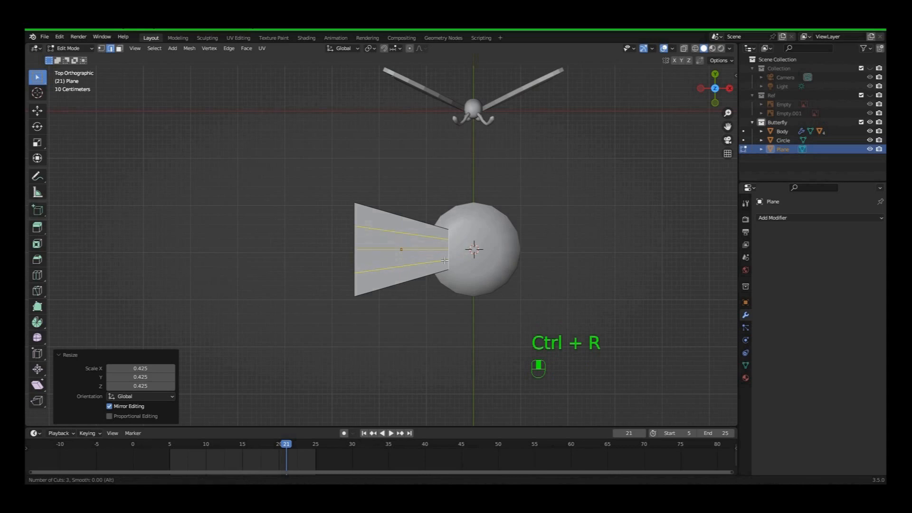
pyautogui.click(444, 261)
pyautogui.hotkey('ctrl', 'r')
pyautogui.scroll(2, 413, 231)
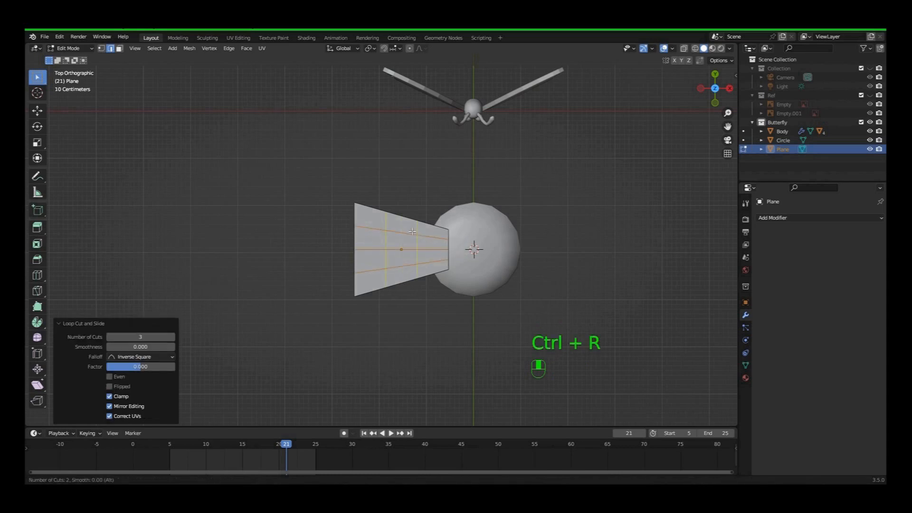
pyautogui.click(412, 232)
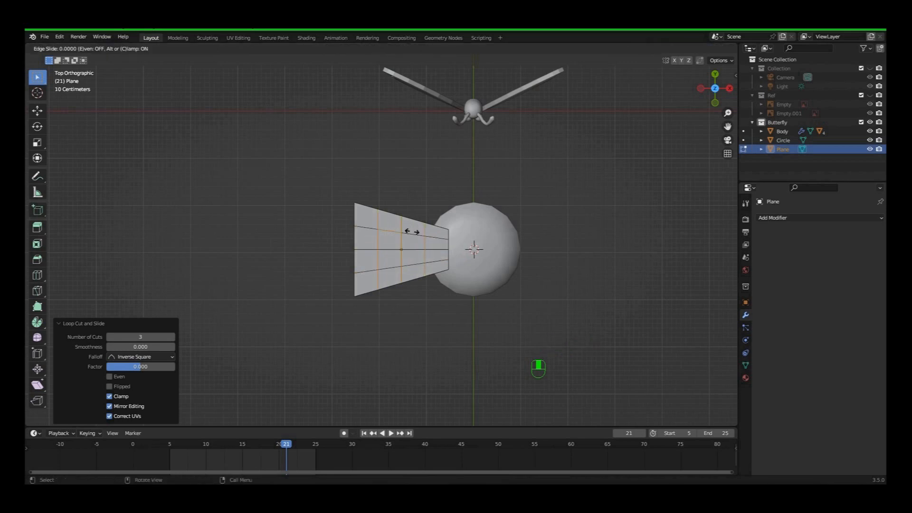
pyautogui.click(412, 232)
pyautogui.click(426, 194)
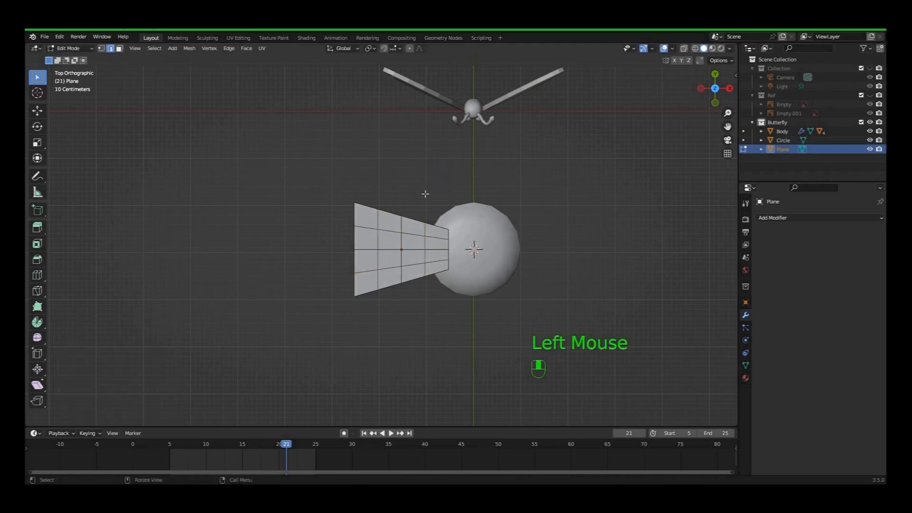
# Step: With proportional editing at size 1.611, move the middle vertex of the petal's outer edge about 0.5 m along negative X to round it
pyautogui.press('1')
pyautogui.click(354, 250)
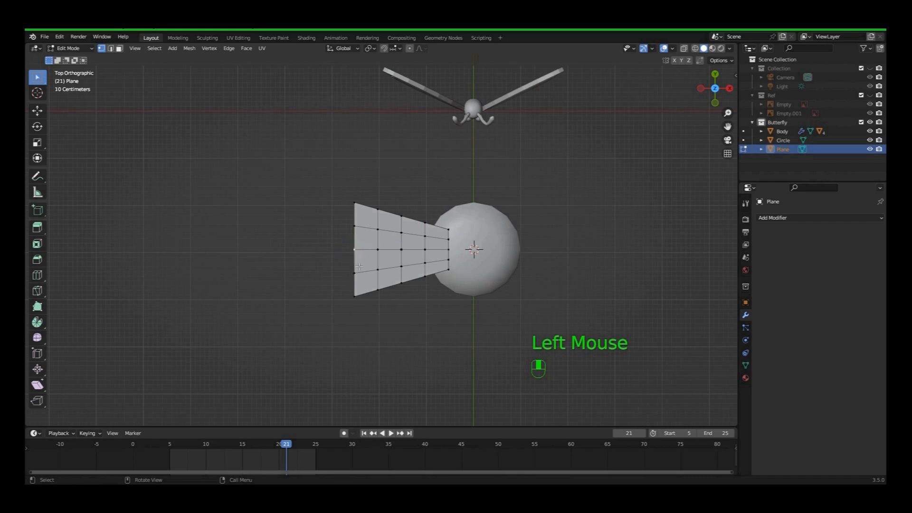
pyautogui.press('o')
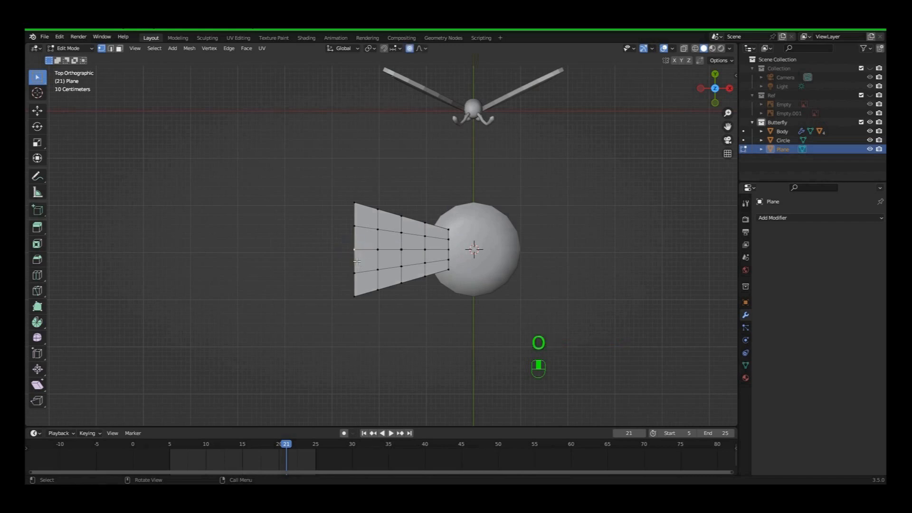
pyautogui.press('g')
pyautogui.scroll(3, 346, 260)
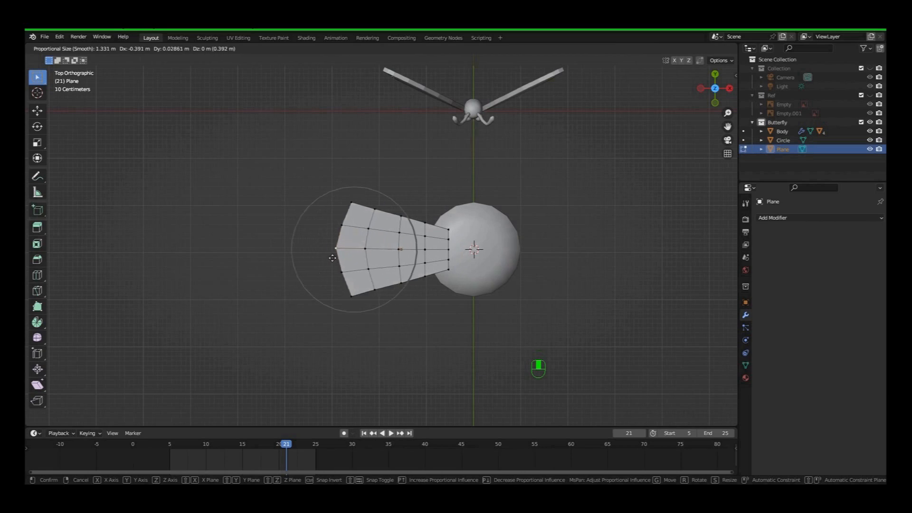
pyautogui.scroll(-2, 332, 259)
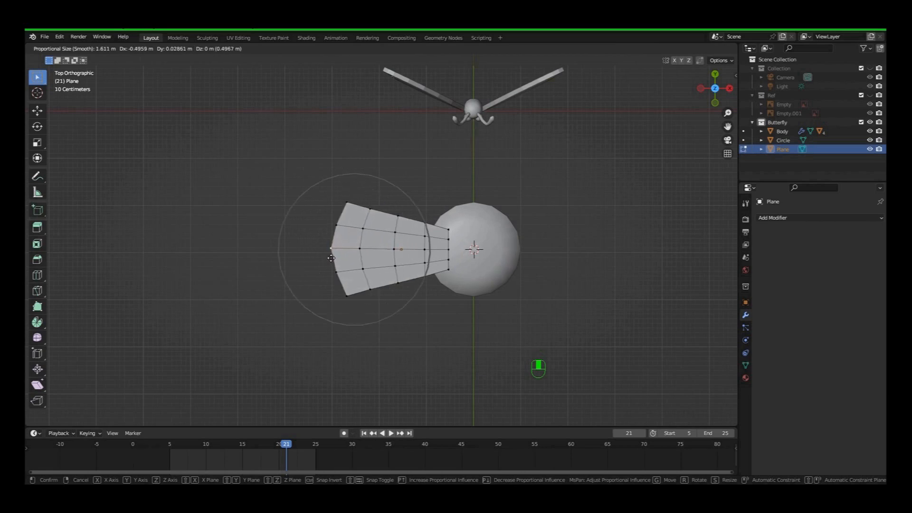
pyautogui.click(331, 259)
# Step: Lower the petal's middle vertex about 0.169 m along Z with smooth proportional editing to cup the petal
pyautogui.moveTo(332, 259); pyautogui.dragTo(326, 302, button='middle')
pyautogui.click(391, 255)
pyautogui.press('g')
pyautogui.rightClick(389, 257)
pyautogui.press('g')
pyautogui.press('z')
pyautogui.click(375, 256)
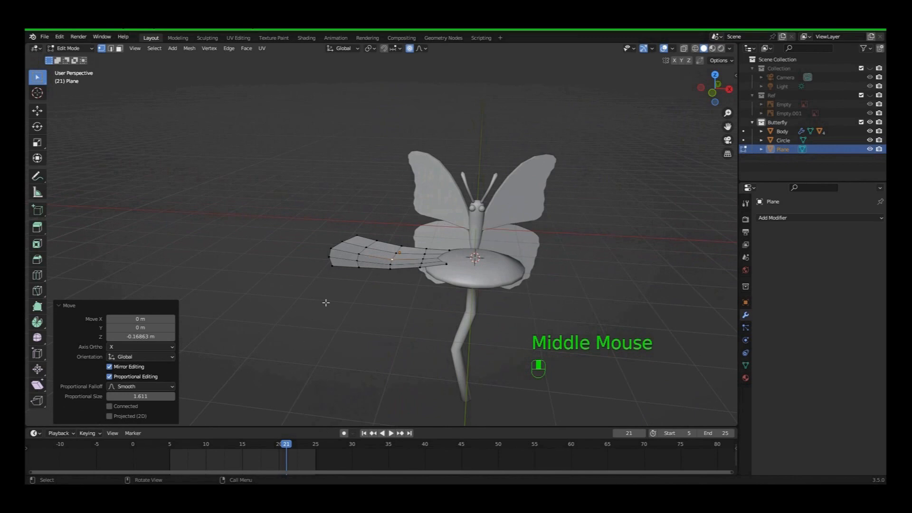
# Step: Extrude the whole petal mesh about 0.11 m upward to thicken it, and return to Object Mode
pyautogui.press('a')
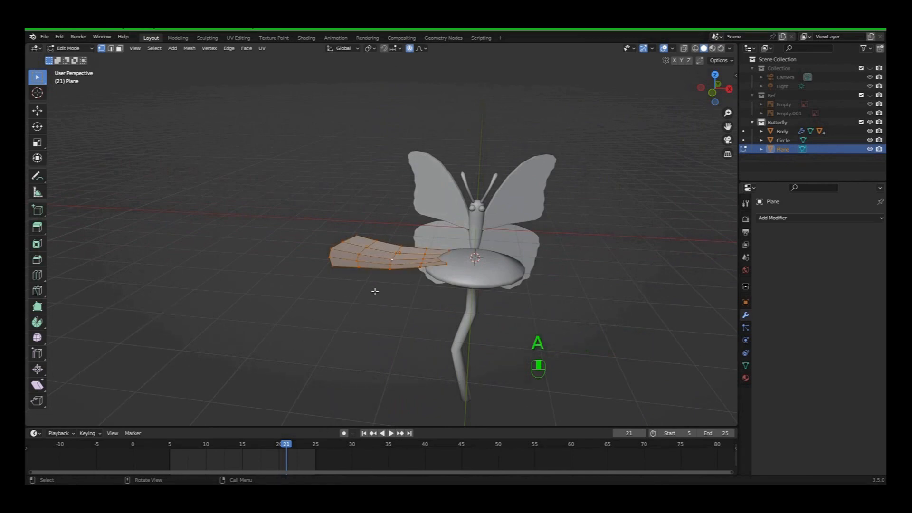
pyautogui.press('e')
pyautogui.middleClick(376, 288)
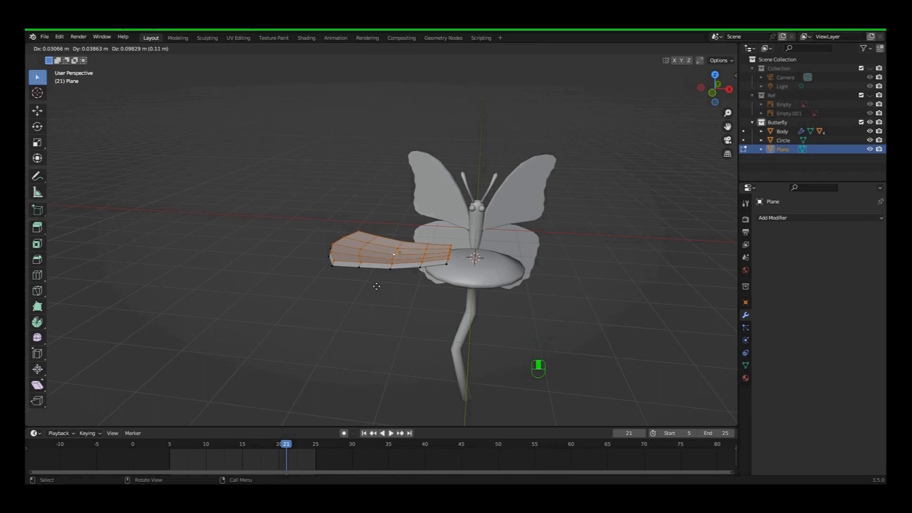
pyautogui.click(376, 287)
pyautogui.press('Tab')
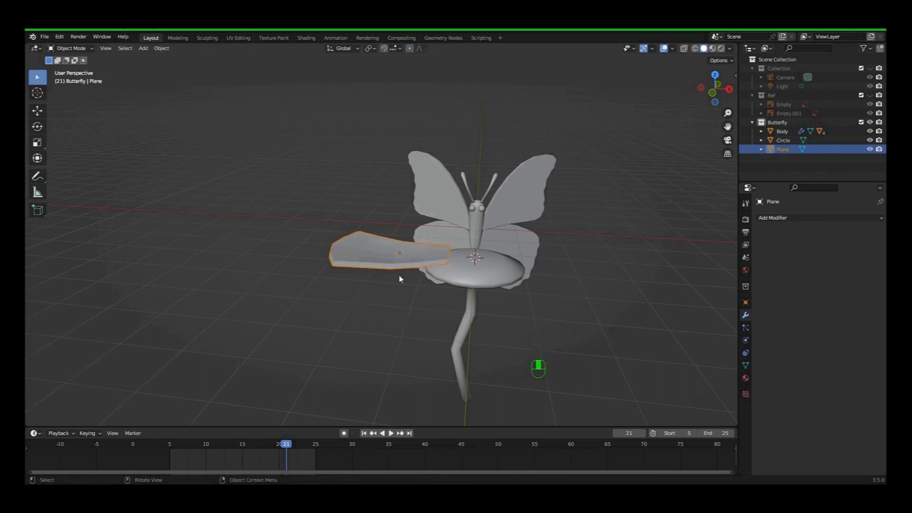
# Step: Tilt the petal 14.9° about the global Y axis and shade it smooth
pyautogui.press('r')
pyautogui.press('y')
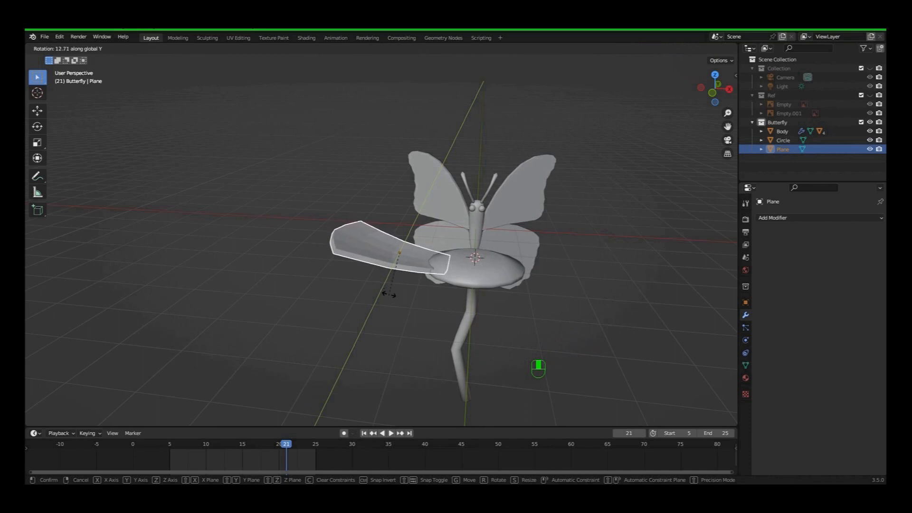
pyautogui.click(387, 300)
pyautogui.moveTo(387, 301); pyautogui.dragTo(407, 274, button='middle')
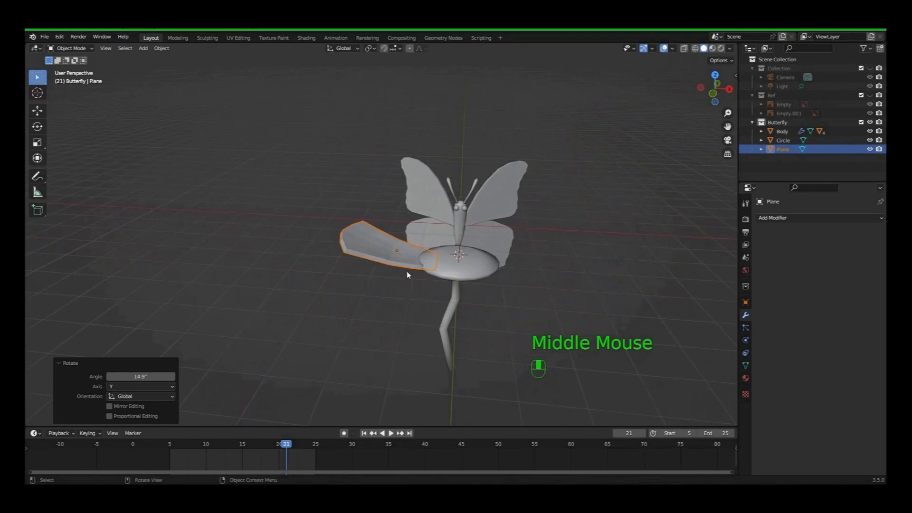
pyautogui.click(383, 251)
pyautogui.moveTo(383, 252); pyautogui.dragTo(379, 252, button='right')
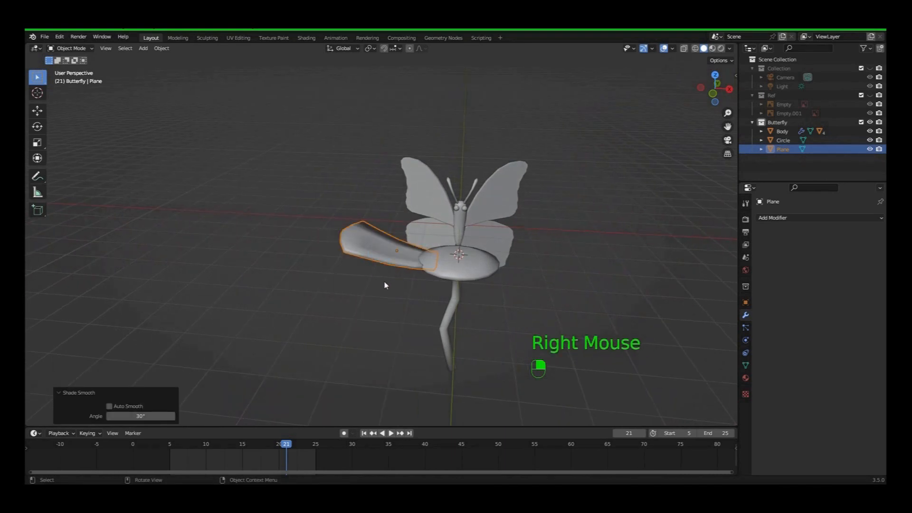
# Step: Add an Array modifier to the petal and set its relative offset Factor X to 0
pyautogui.moveTo(386, 284); pyautogui.dragTo(302, 306, button='middle')
pyautogui.press('KP_7')
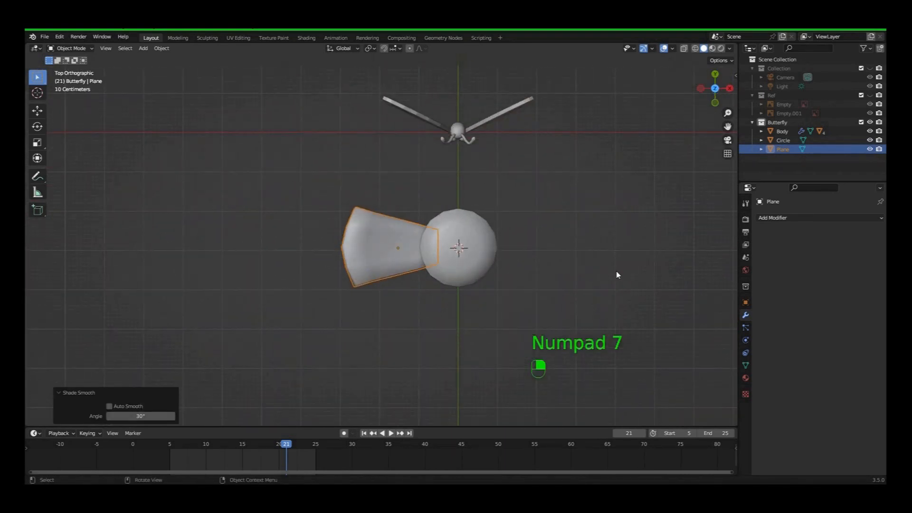
pyautogui.click(773, 218)
pyautogui.click(701, 238)
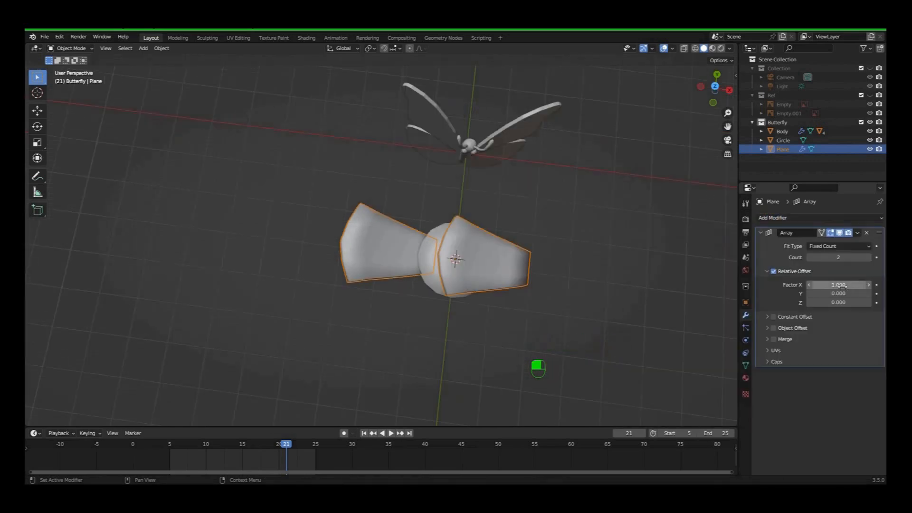
pyautogui.click(843, 285)
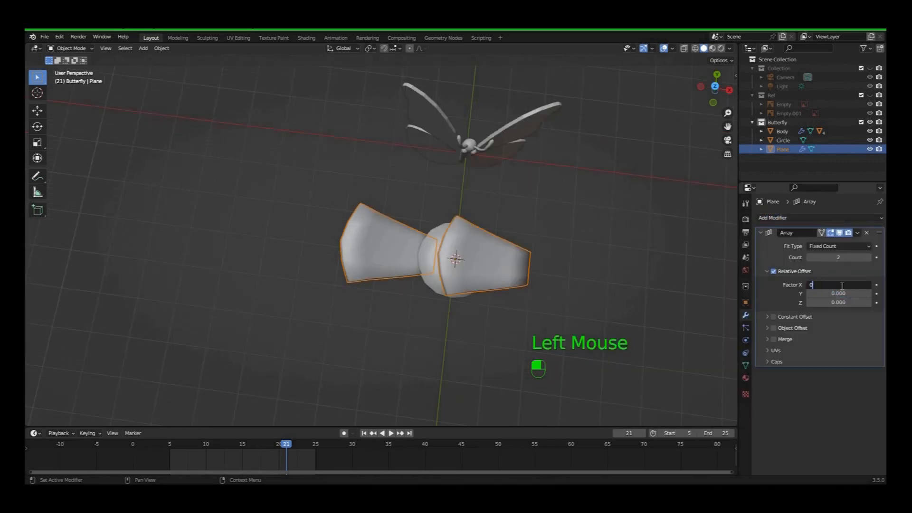
pyautogui.press('Return')
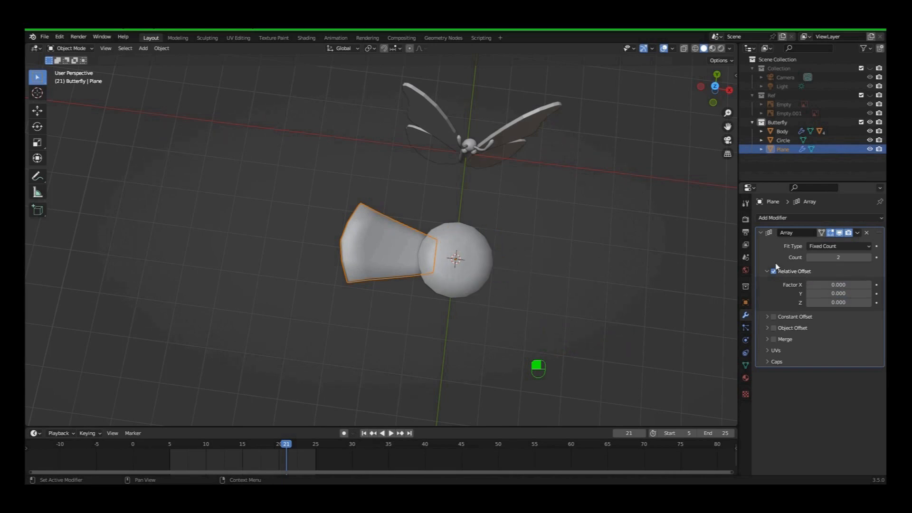
# Step: Enable Object Offset in the petal's array, using the flower centre object Circle as the offset object
pyautogui.click(774, 329)
pyautogui.click(779, 331)
pyautogui.click(867, 342)
pyautogui.click(480, 240)
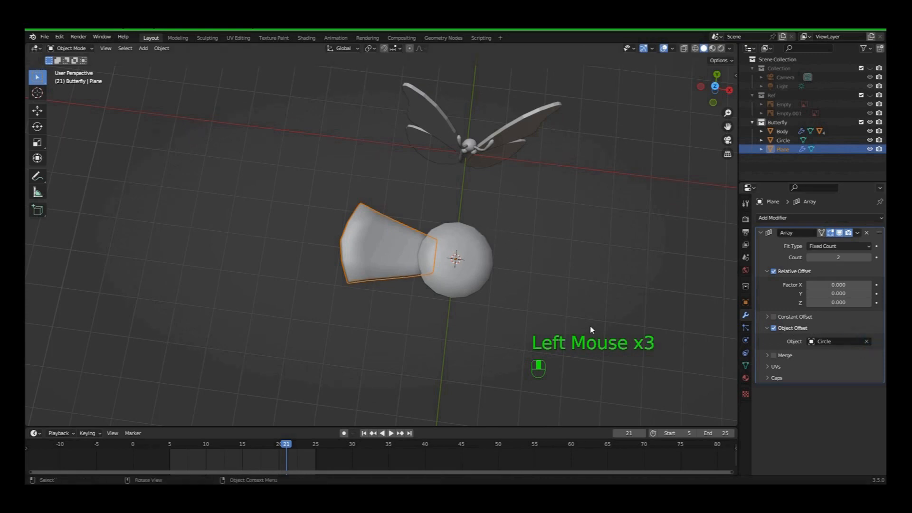
# Step: In top view, rotate the petal -64.1° around the flower centre to fan out the array copy
pyautogui.moveTo(567, 318); pyautogui.dragTo(581, 320, button='middle')
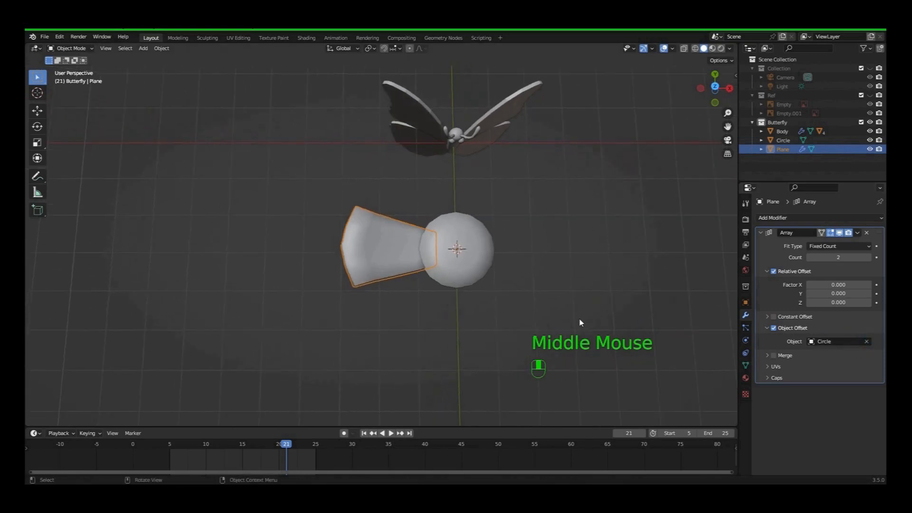
pyautogui.press('KP_7')
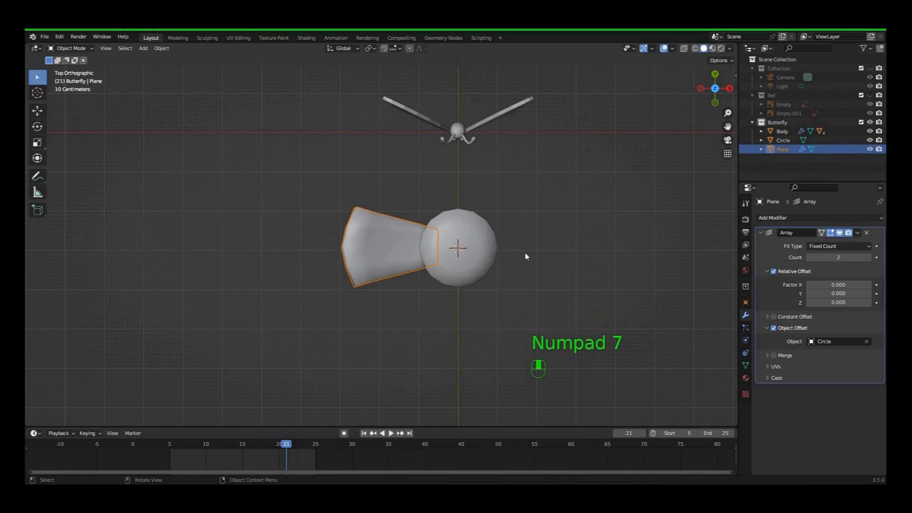
pyautogui.press('r')
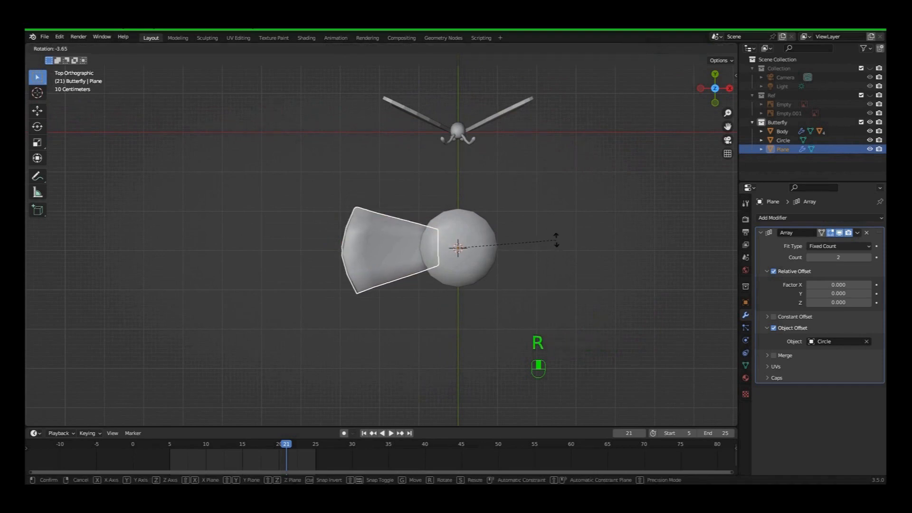
pyautogui.click(524, 110)
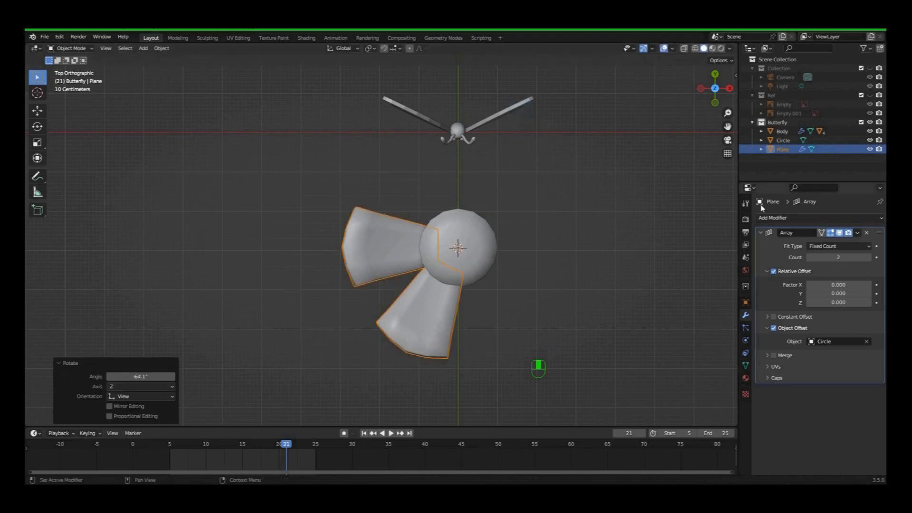
# Step: Set the array count to 6 and rotate the petals -4.43° about global Z to space them evenly
pyautogui.click(869, 258)
pyautogui.click(869, 258)
pyautogui.click(870, 259)
pyautogui.click(870, 259)
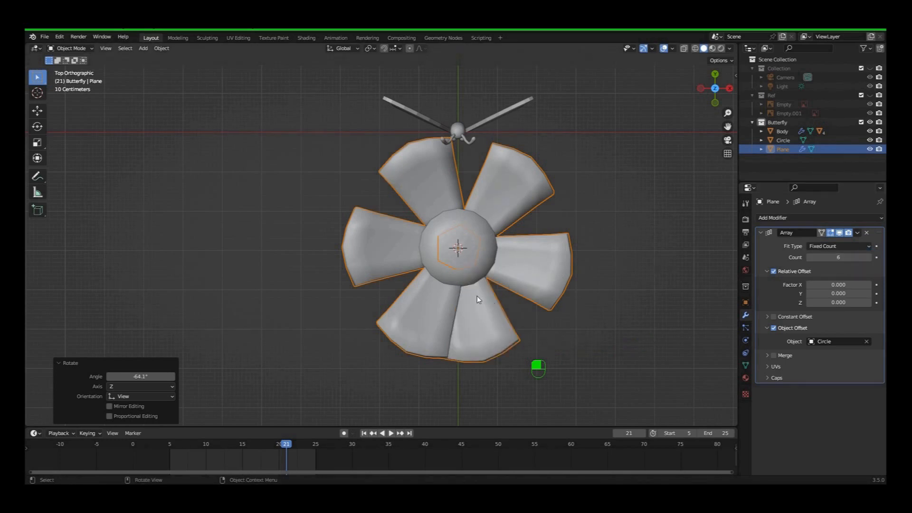
pyautogui.press('r')
pyautogui.press('z')
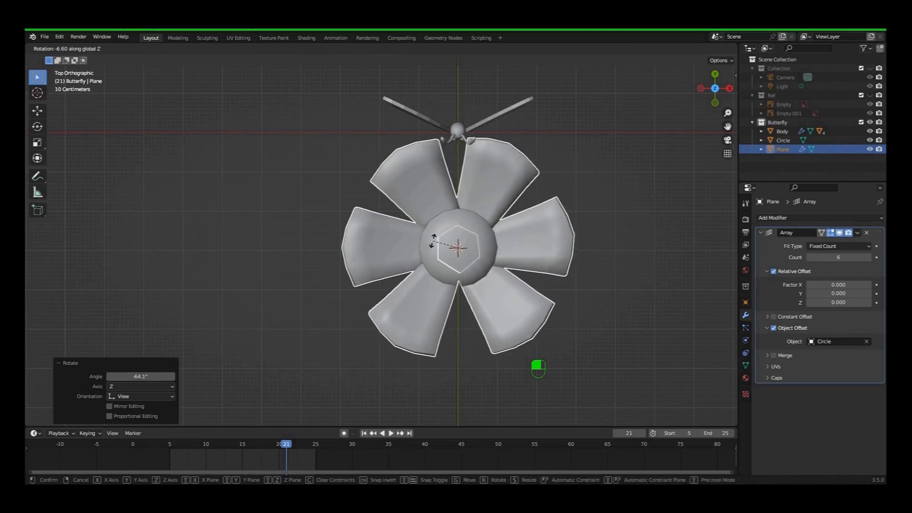
pyautogui.click(434, 240)
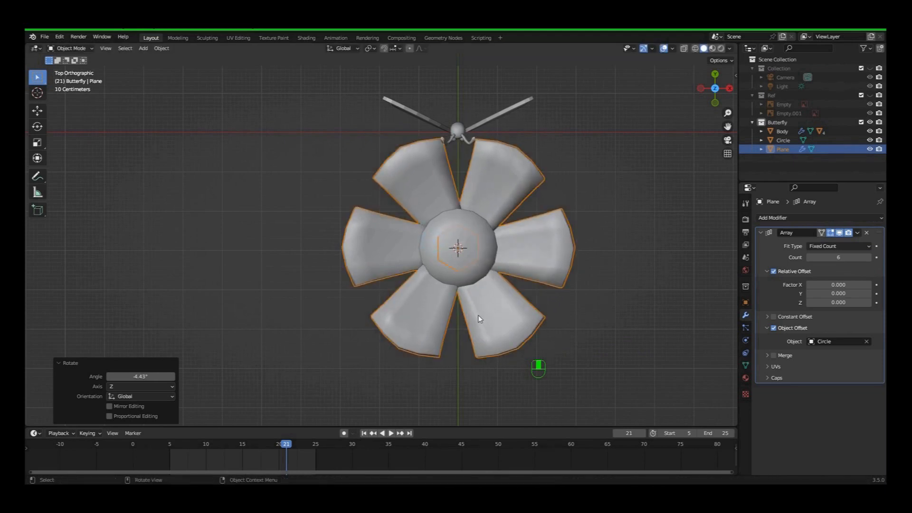
# Step: Set the array's relative offset Z to 0.3 to level the petals around the flower centre
pyautogui.moveTo(562, 311); pyautogui.dragTo(568, 228, button='middle')
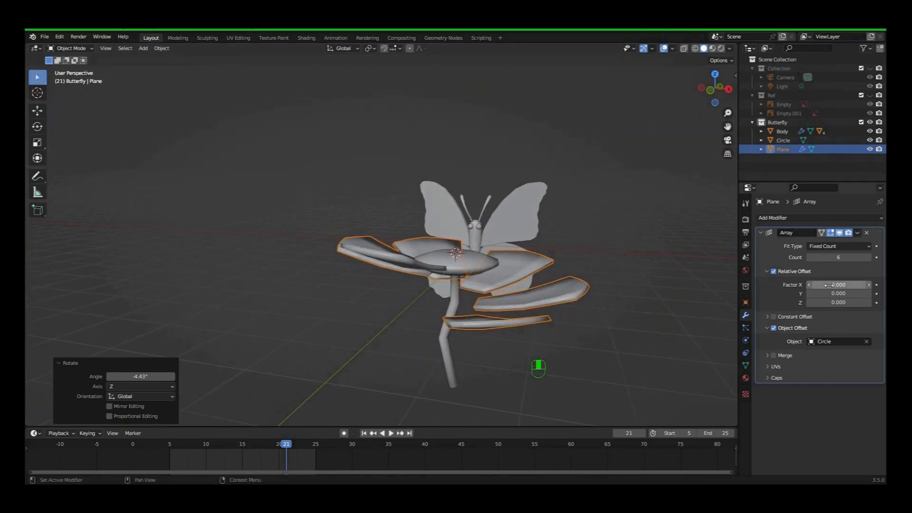
pyautogui.click(869, 303)
pyautogui.click(870, 302)
pyautogui.click(869, 303)
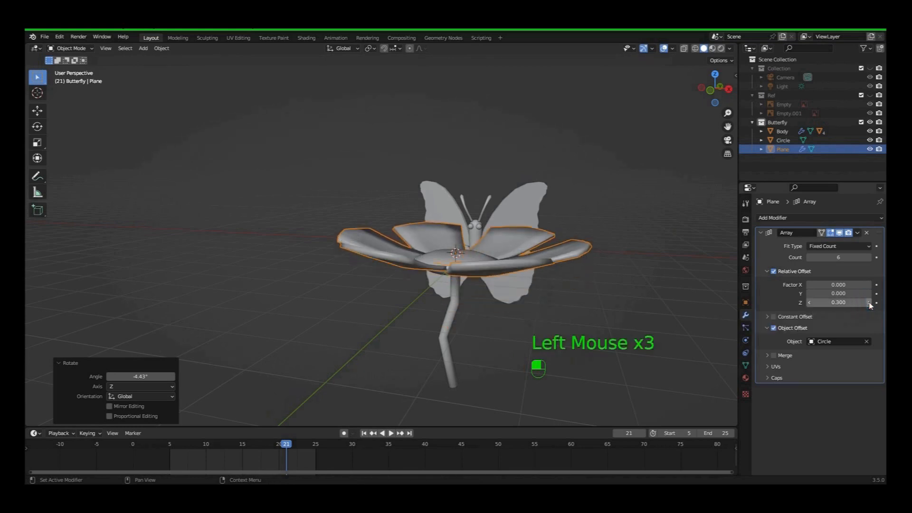
# Step: Create a new material named Yellow on the flower centre and stem object
pyautogui.moveTo(613, 278); pyautogui.dragTo(628, 300, button='middle')
pyautogui.click(460, 291)
pyautogui.press('Tab')
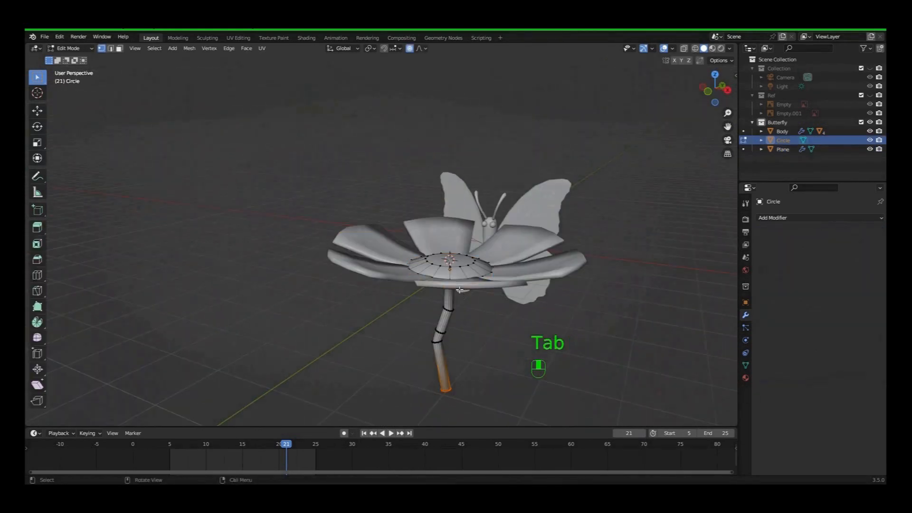
pyautogui.click(461, 265)
pyautogui.press('Tab')
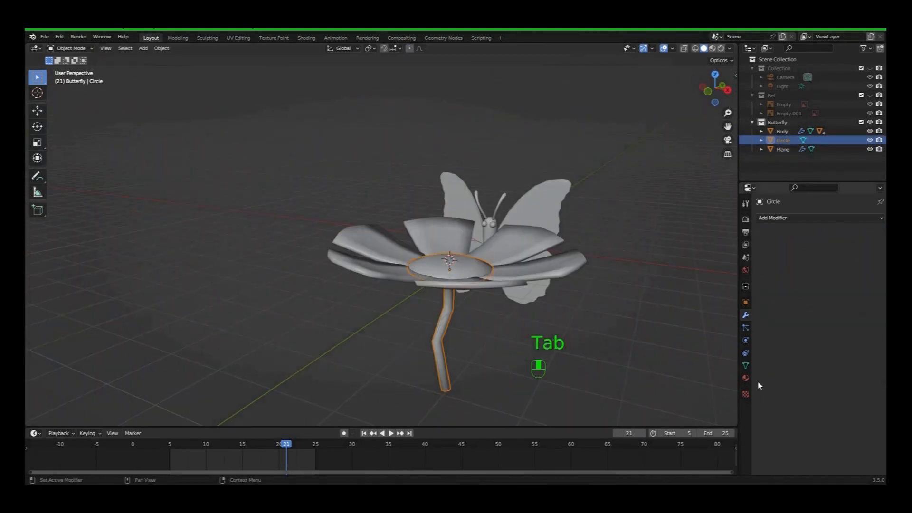
pyautogui.click(745, 378)
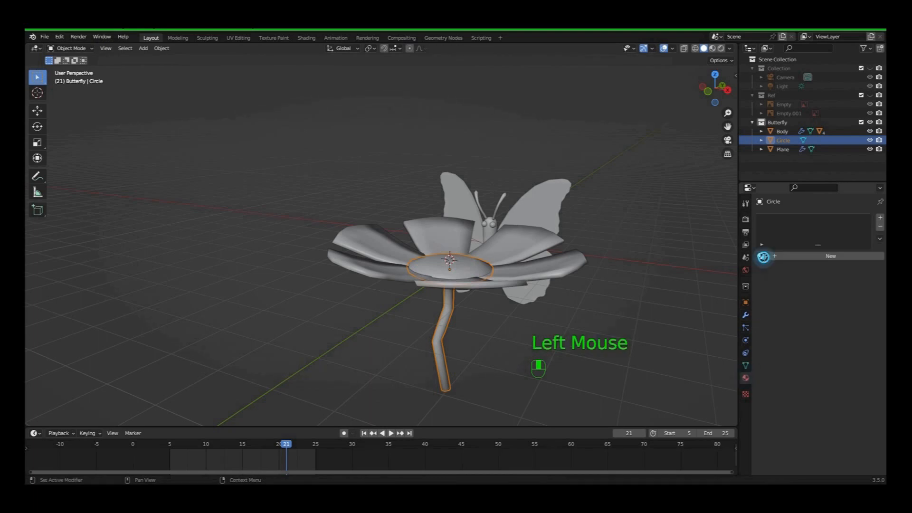
pyautogui.click(763, 257)
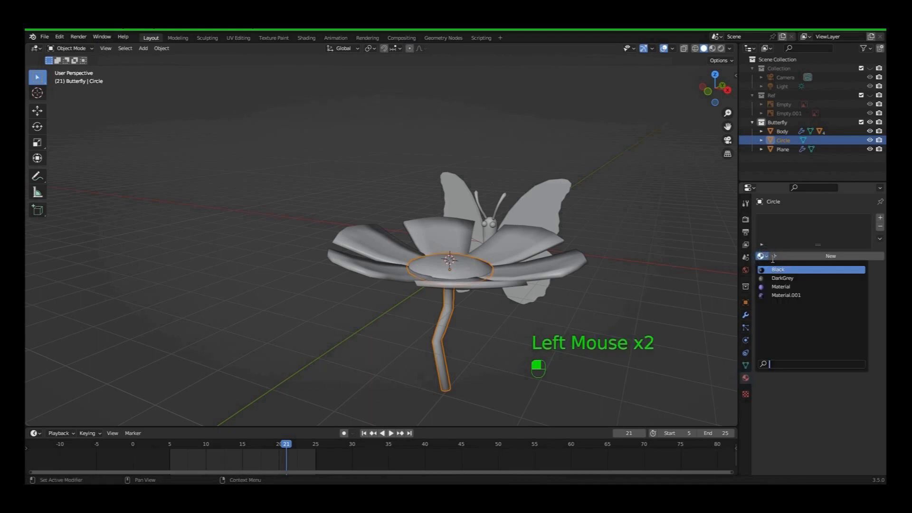
pyautogui.click(805, 256)
pyautogui.click(802, 257)
pyautogui.write('Yellow')
pyautogui.press('Return')
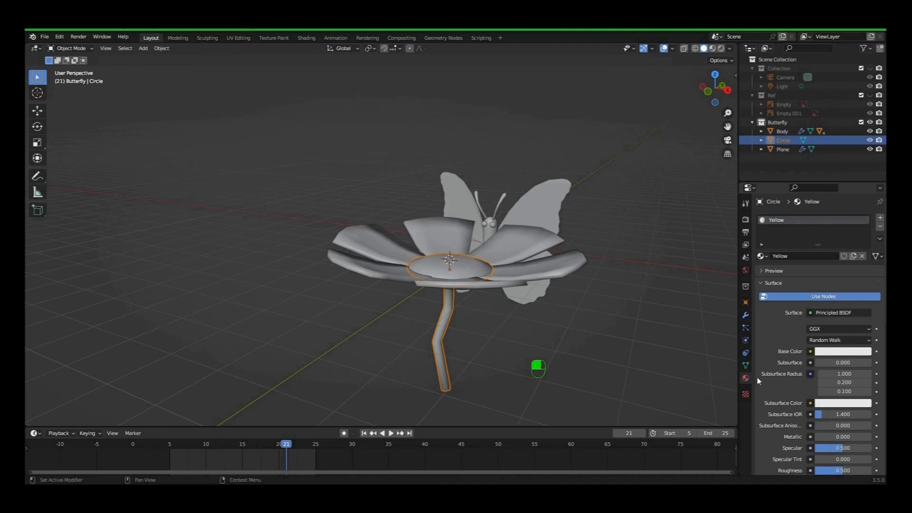
# Step: Set the Yellow material's base color to an orange-yellow with hue 0.084, saturation 0.964 and value 0.8
pyautogui.click(837, 353)
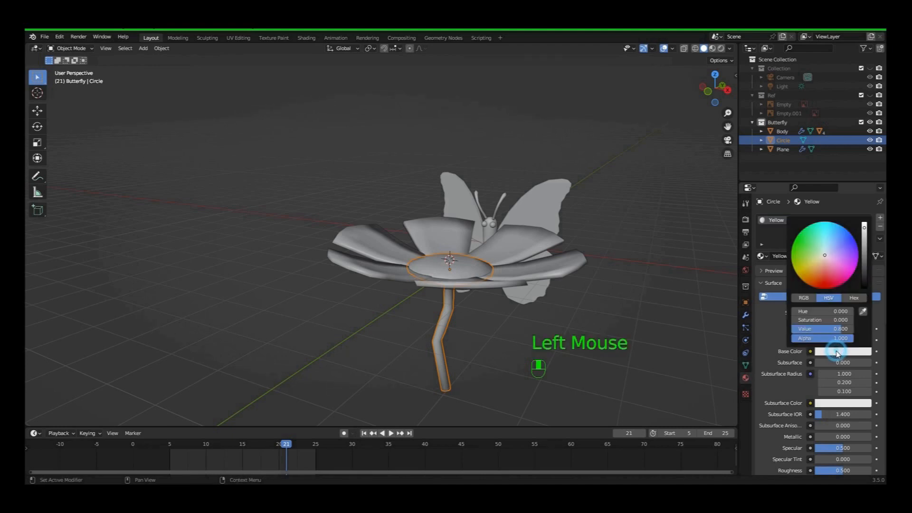
pyautogui.click(809, 267)
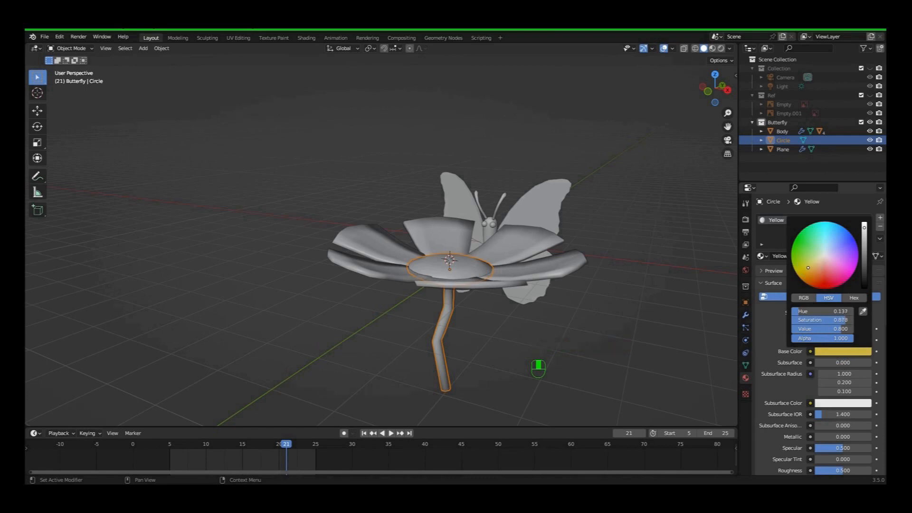
pyautogui.moveTo(809, 268); pyautogui.dragTo(807, 274)
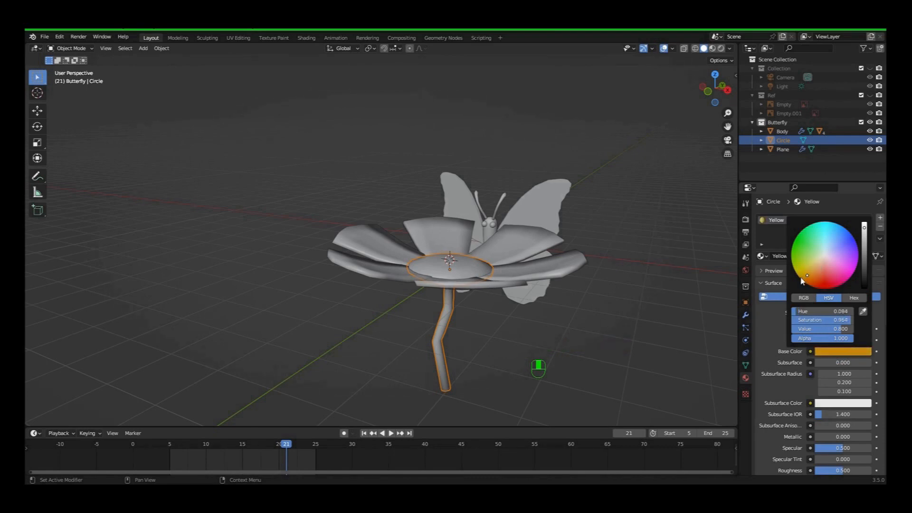
# Step: Add a second material slot to the flower centre and stem object with a new material named Green
pyautogui.moveTo(575, 335); pyautogui.dragTo(618, 299, button='middle')
pyautogui.press('Tab')
pyautogui.click(618, 299)
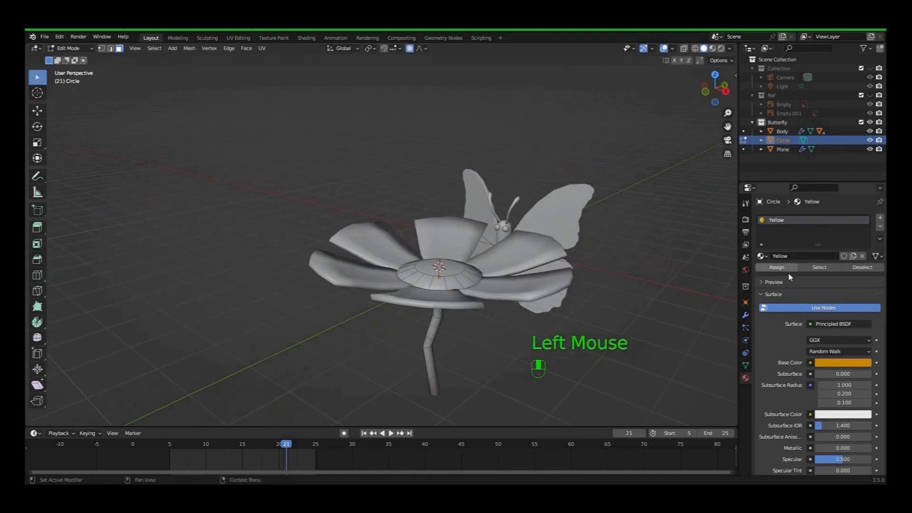
pyautogui.click(879, 219)
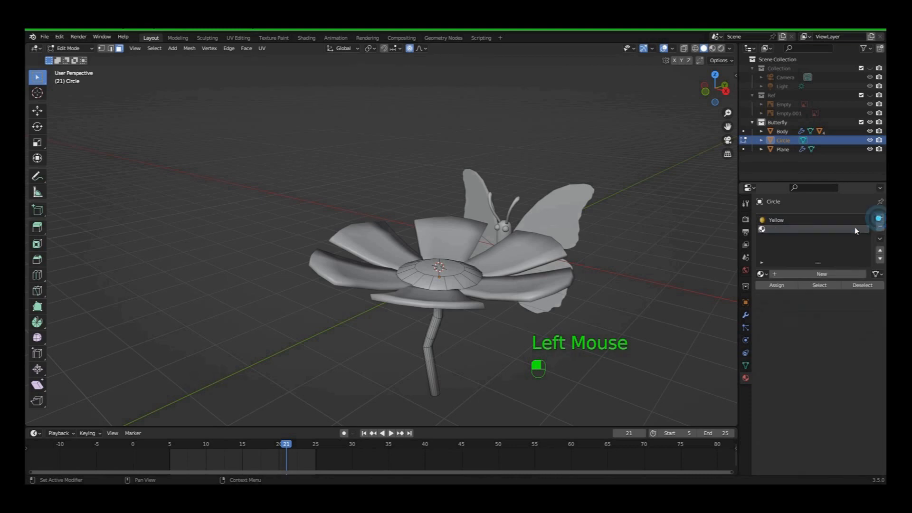
pyautogui.click(803, 272)
pyautogui.click(799, 274)
pyautogui.write('Green')
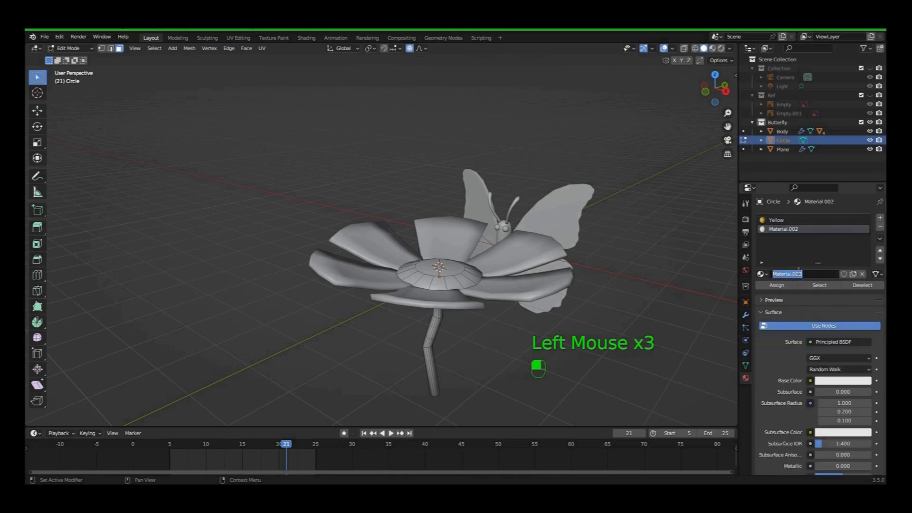
pyautogui.press('Return')
# Step: Set the Green material's base color to a darkened green with hue 0.323 and saturation 0.933
pyautogui.click(841, 380)
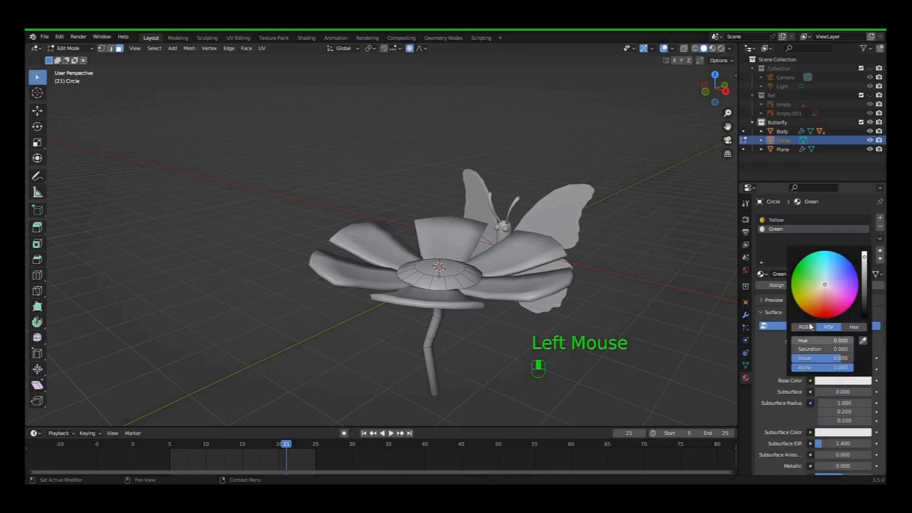
pyautogui.moveTo(809, 294); pyautogui.dragTo(804, 275)
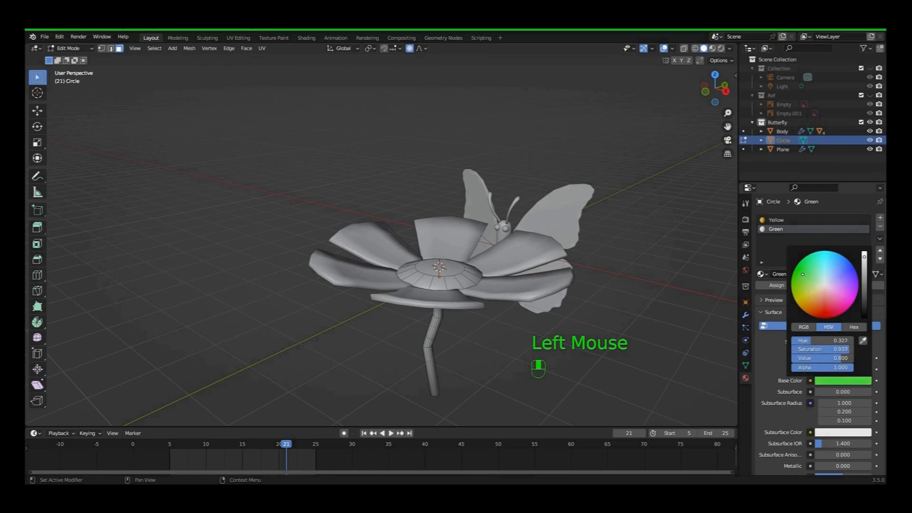
pyautogui.moveTo(868, 307); pyautogui.dragTo(865, 278)
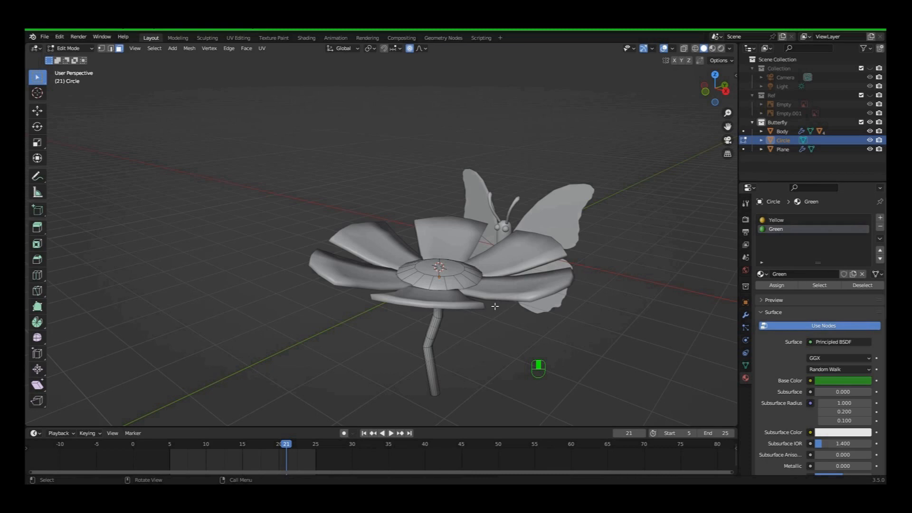
# Step: Select all faces of the flower centre and stem, and move the Green material above Yellow in the slot order
pyautogui.press('Tab')
pyautogui.press('Tab')
pyautogui.press('a')
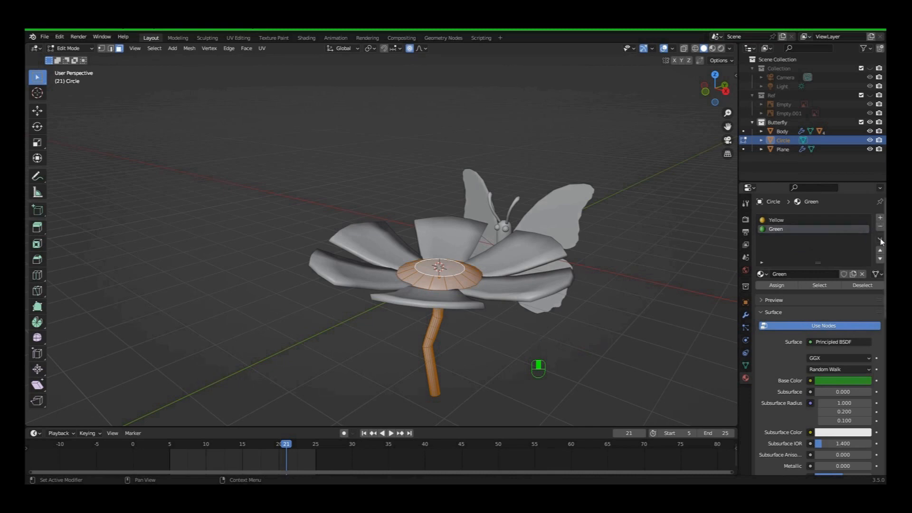
pyautogui.click(881, 250)
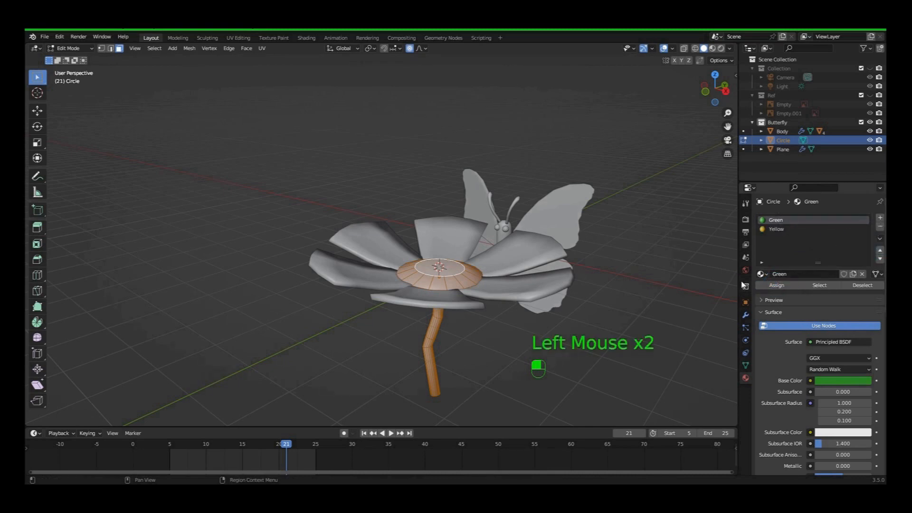
# Step: Select the faces of the flower's central disc and assign the Yellow material to them
pyautogui.click(454, 278)
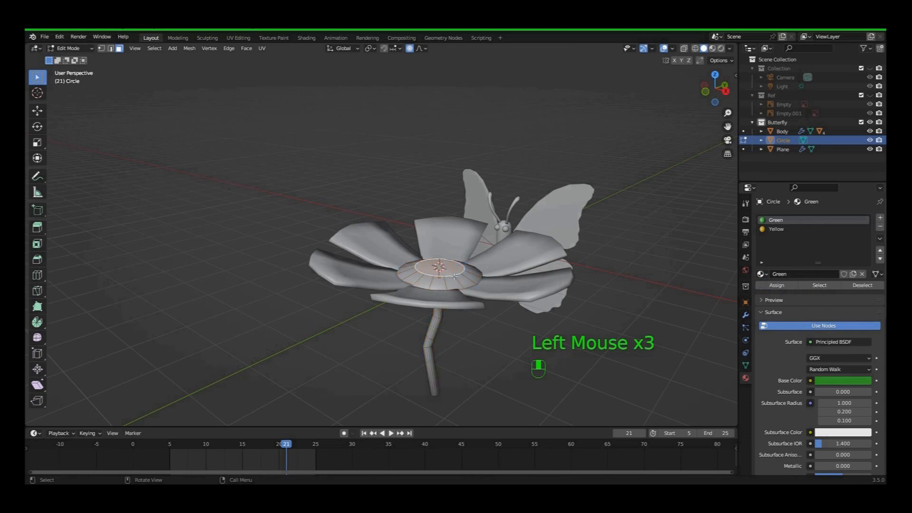
pyautogui.click(449, 268)
pyautogui.keyDown('ctrl'); pyautogui.click(452, 269); pyautogui.keyUp('ctrl')
pyautogui.press('ctrl+KP_Add')
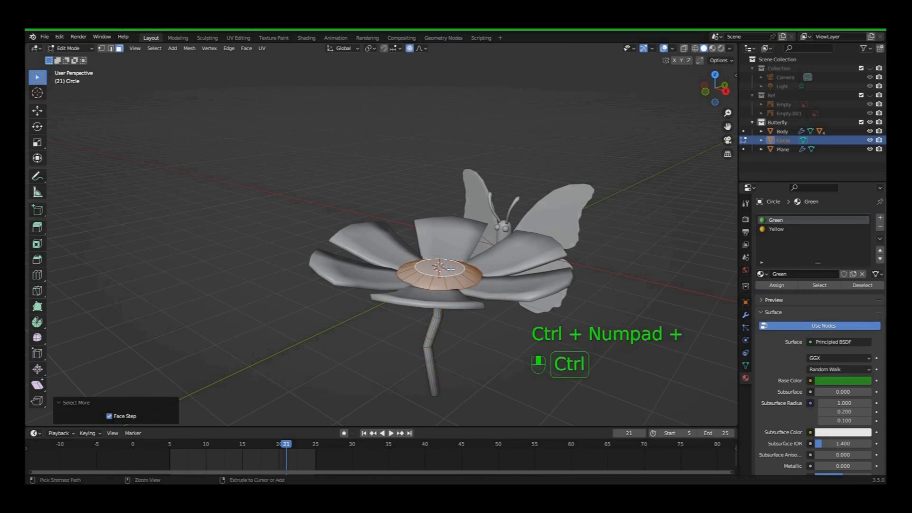
pyautogui.moveTo(451, 269); pyautogui.dragTo(732, 271, button='middle')
pyautogui.click(777, 229)
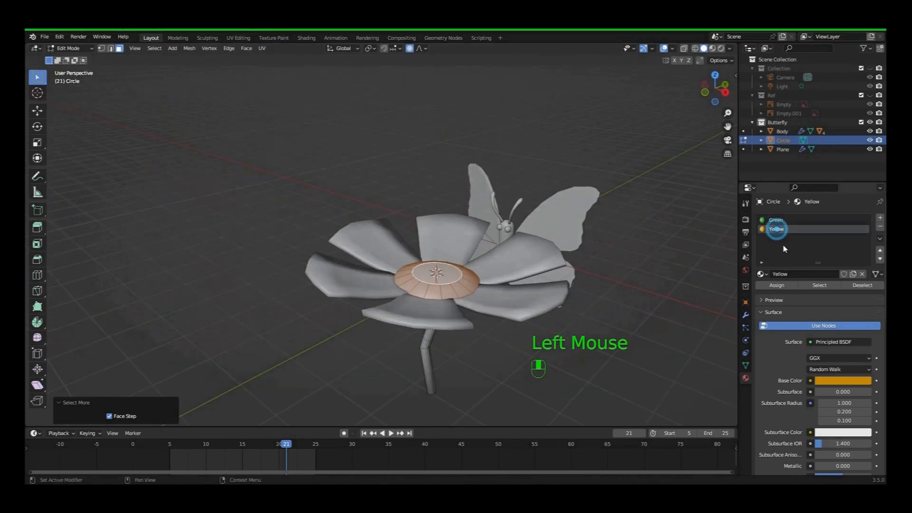
pyautogui.click(774, 286)
pyautogui.click(541, 324)
# Step: Switch the viewport to Rendered shading and unhide the collection holding the camera and light
pyautogui.press('z')
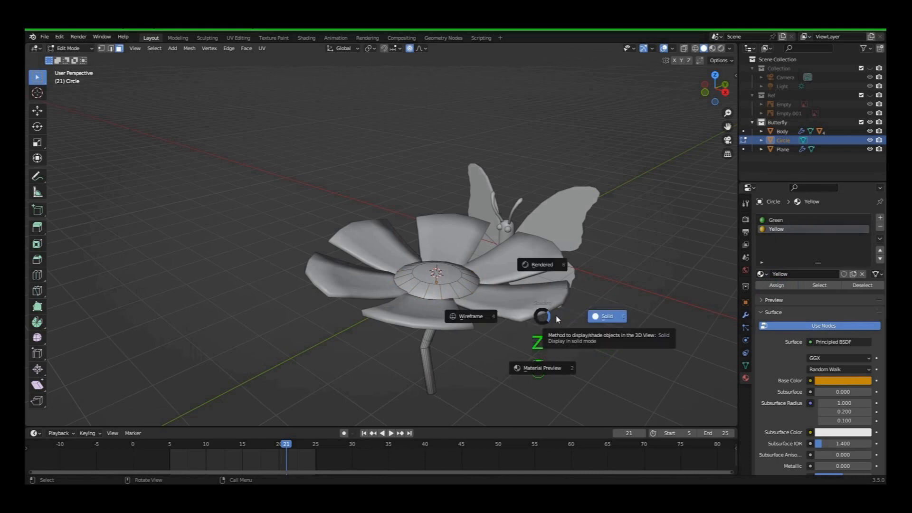
pyautogui.click(542, 264)
pyautogui.moveTo(523, 335); pyautogui.dragTo(473, 343, button='middle')
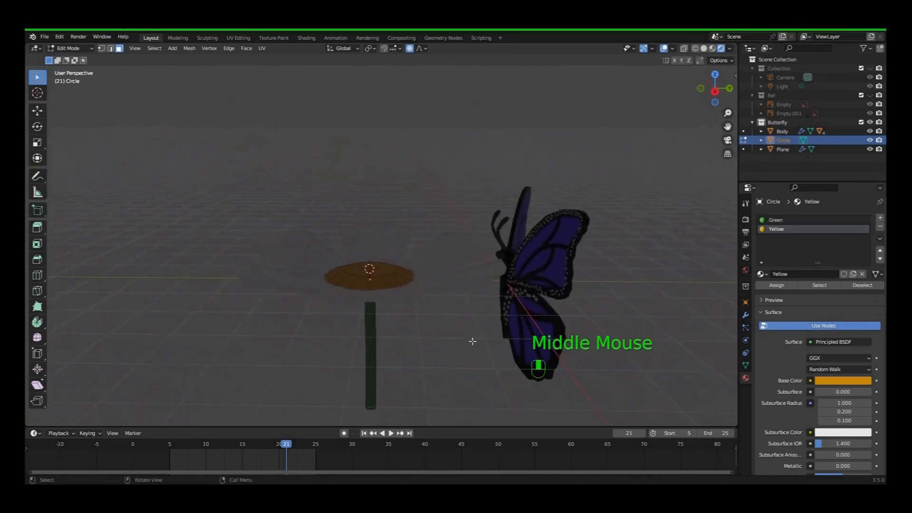
pyautogui.press('Tab')
pyautogui.click(415, 344)
pyautogui.moveTo(416, 344); pyautogui.dragTo(470, 304, button='middle')
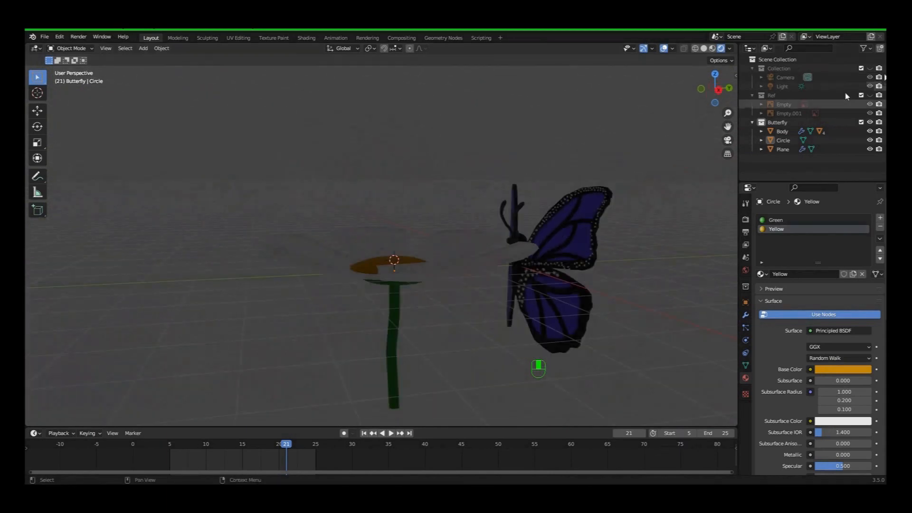
pyautogui.click(870, 68)
pyautogui.scroll(-2, 525, 266)
pyautogui.moveTo(525, 266); pyautogui.dragTo(442, 249, button='middle')
# Step: Scale the flower centre, stem and petals together to about 0.822 and move them about -5.74 m along Y
pyautogui.keyDown('shift'); pyautogui.click(421, 276); pyautogui.keyUp('shift')
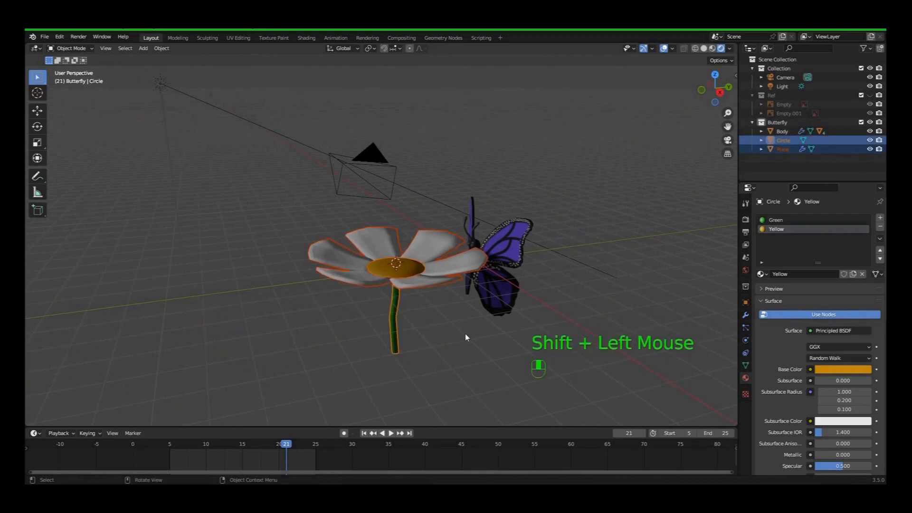
pyautogui.press('s')
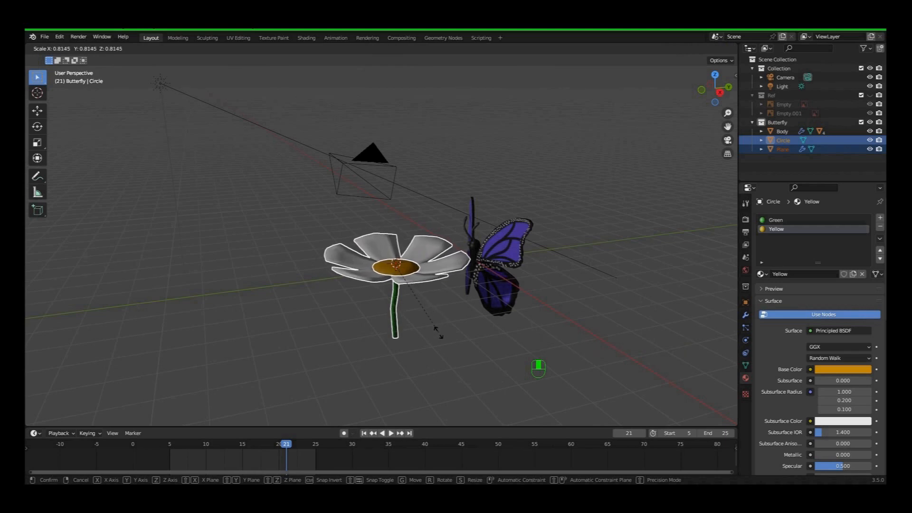
pyautogui.click(438, 333)
pyautogui.moveTo(450, 349); pyautogui.dragTo(449, 327, button='middle')
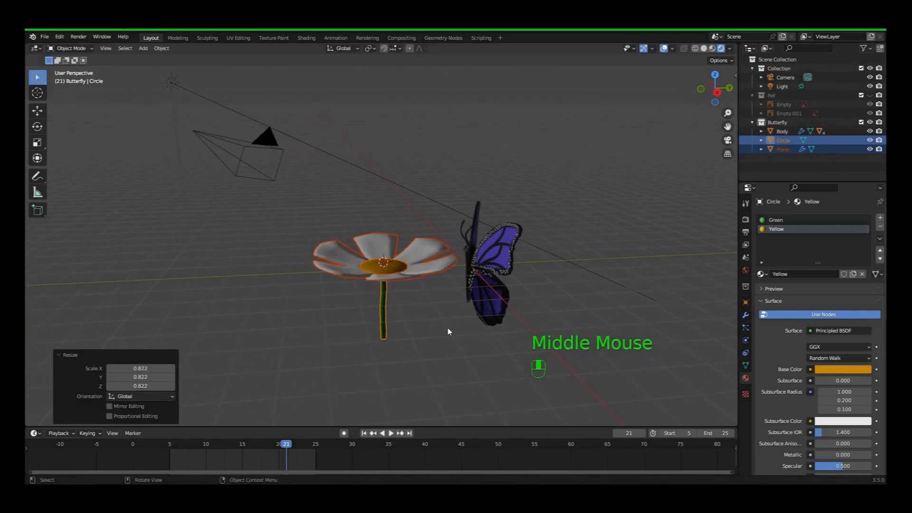
pyautogui.press('g')
pyautogui.click(281, 350)
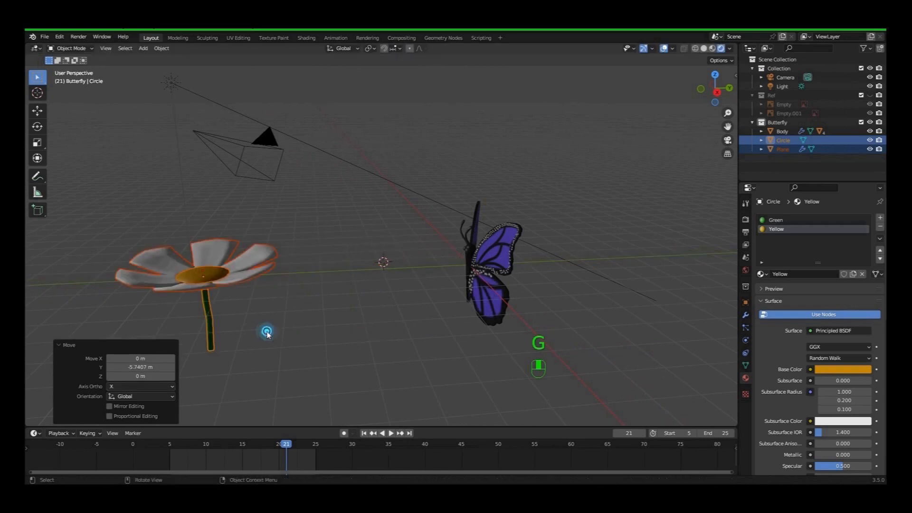
# Step: Add an ico sphere as the ground and scale it about 23.5 times in X and Y, excluding Z
pyautogui.hotkey('shift', 'a')
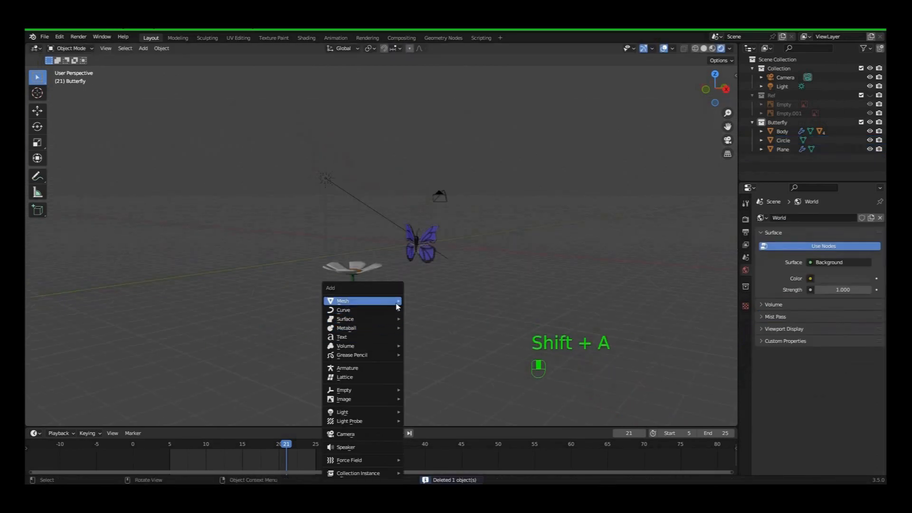
pyautogui.moveTo(375, 301)
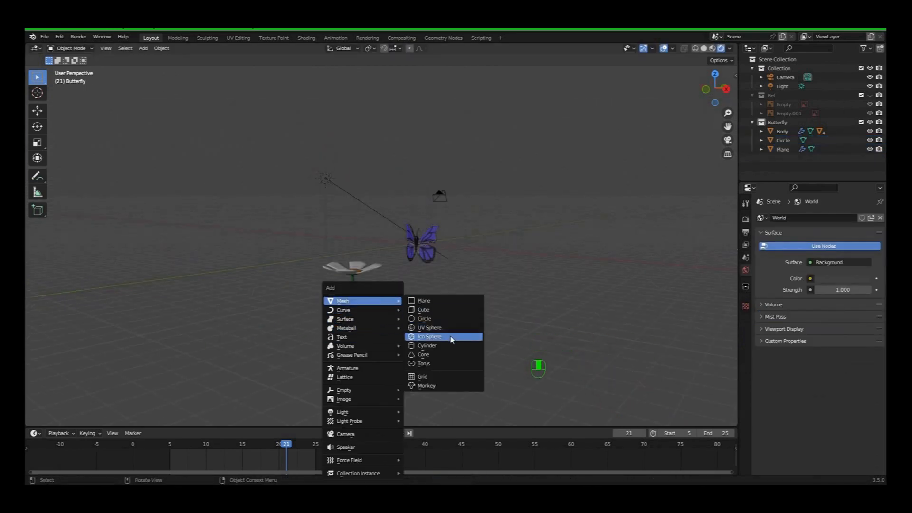
pyautogui.click(430, 336)
pyautogui.press('s')
pyautogui.hotkey('shift', 'z')
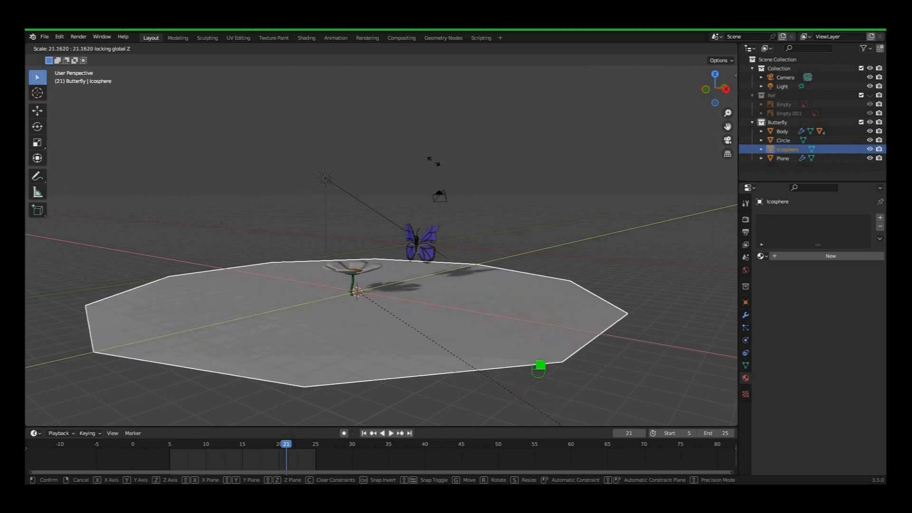
pyautogui.click(605, 239)
# Step: Assign the existing GreenDark material to the flattened ico sphere
pyautogui.moveTo(435, 241); pyautogui.dragTo(481, 244, button='middle')
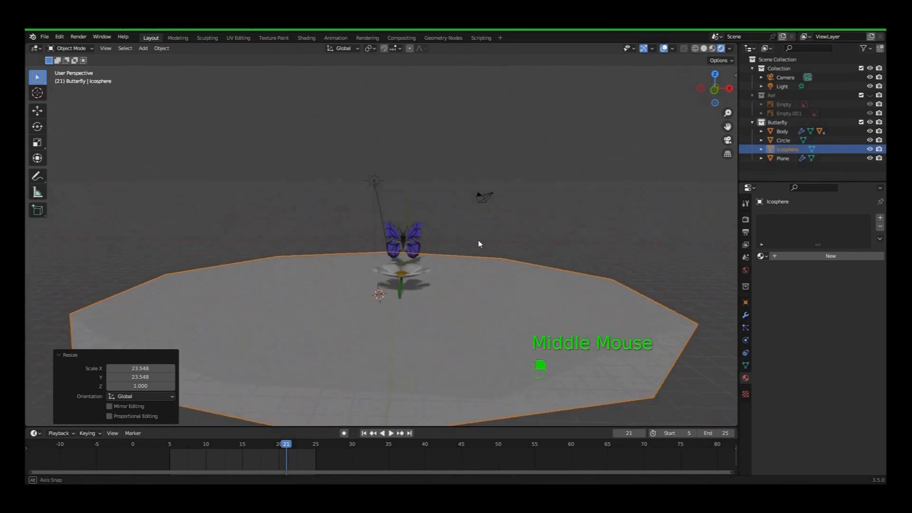
pyautogui.click(481, 302)
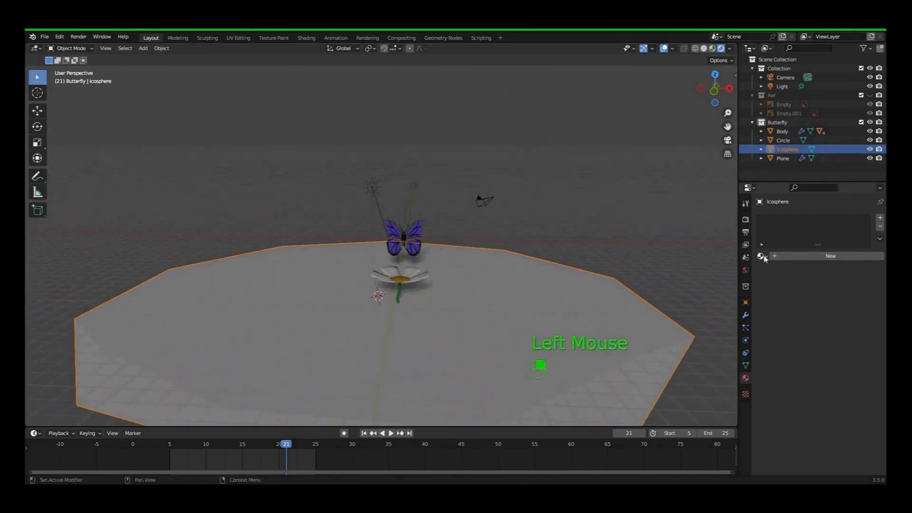
pyautogui.click(762, 256)
pyautogui.click(763, 296)
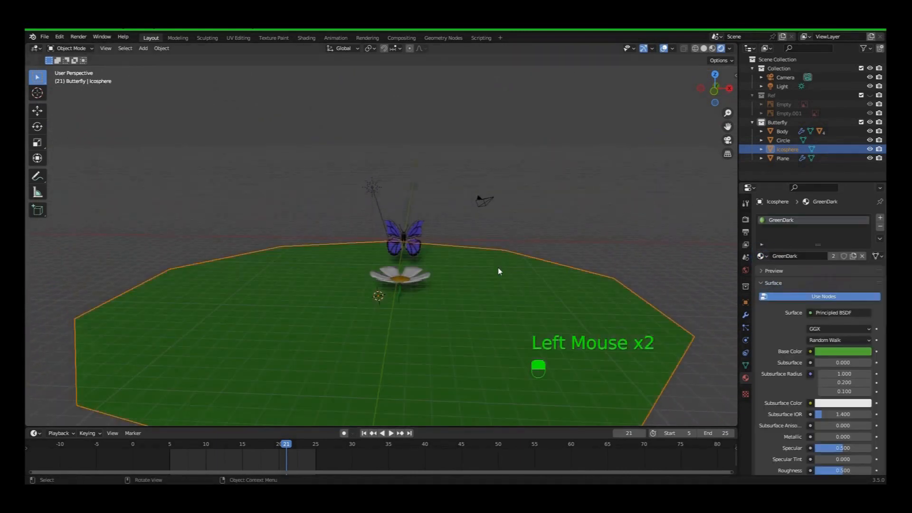
# Step: Select all underside faces of the ground ico sphere from the bottom view, and deselect the stray face on its upper side
pyautogui.moveTo(499, 270); pyautogui.dragTo(456, 269, button='middle')
pyautogui.click(452, 270)
pyautogui.press('Tab')
pyautogui.click(454, 251)
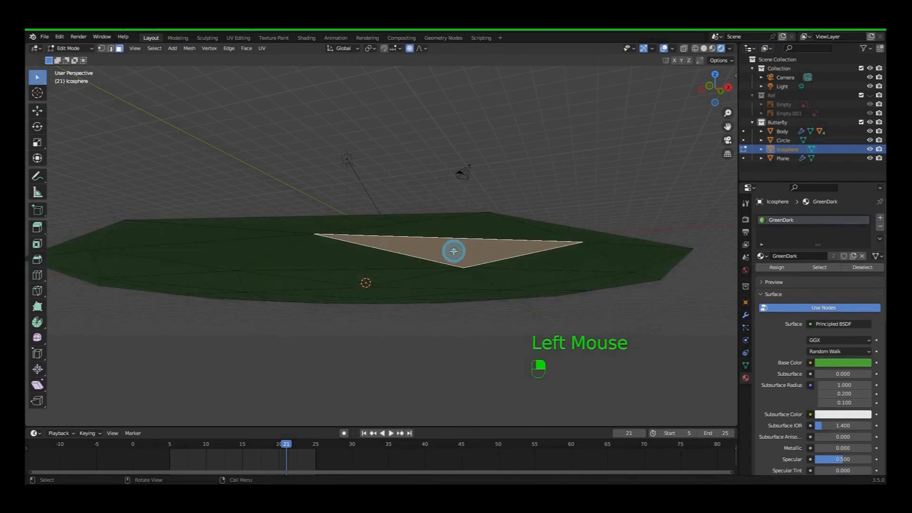
pyautogui.press('KP_7')
pyautogui.press('KP_9')
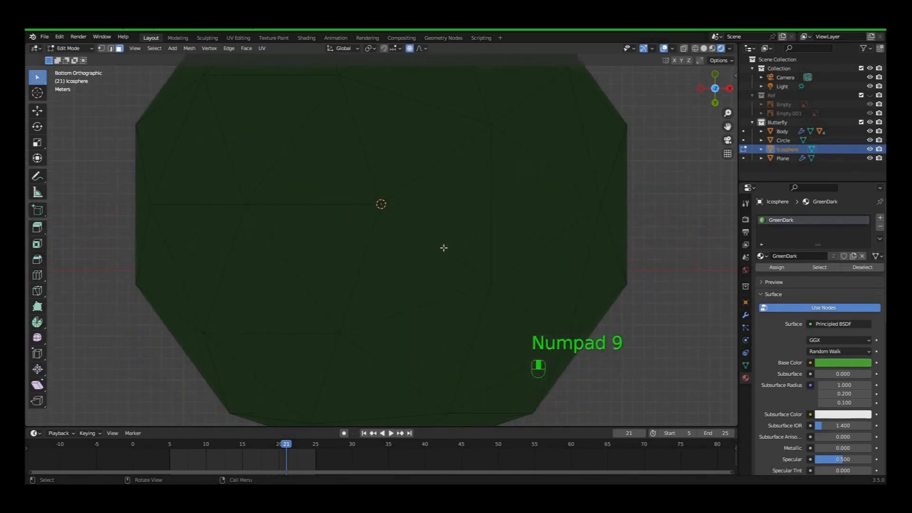
pyautogui.scroll(-2, 407, 234)
pyautogui.press('c')
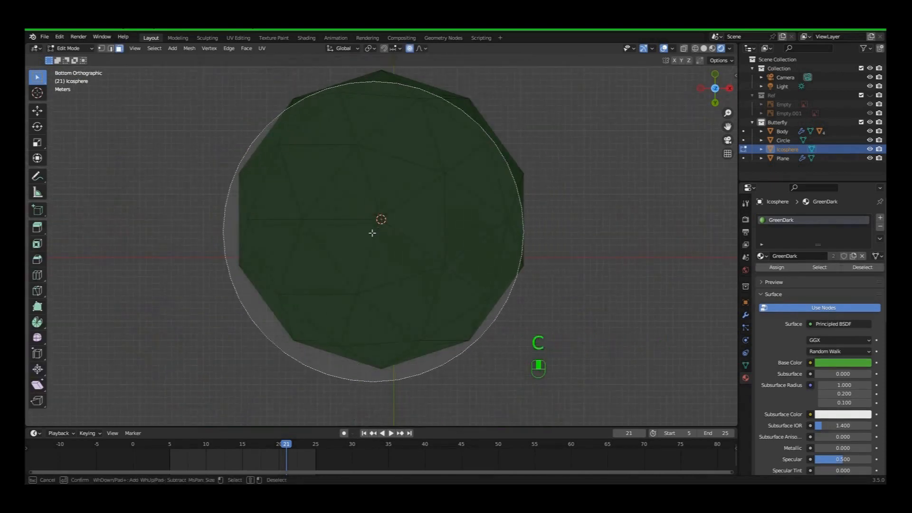
pyautogui.click(379, 248)
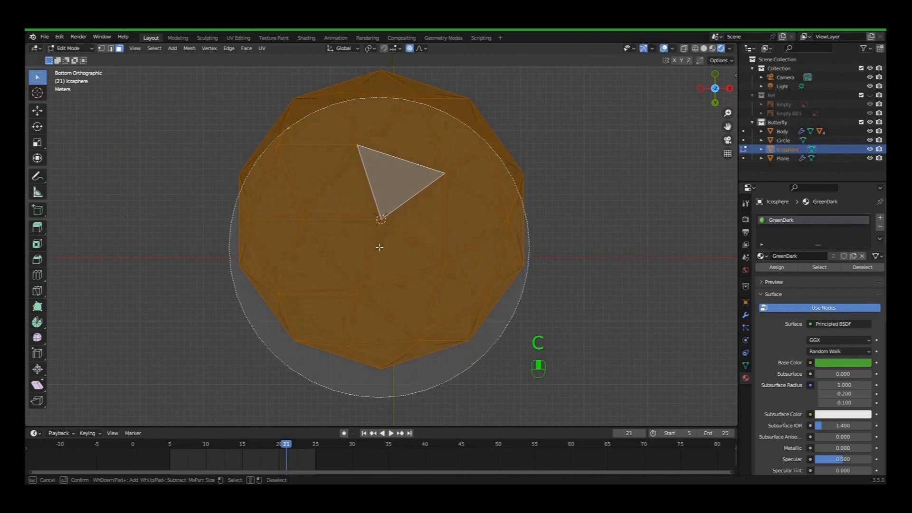
pyautogui.press('Escape')
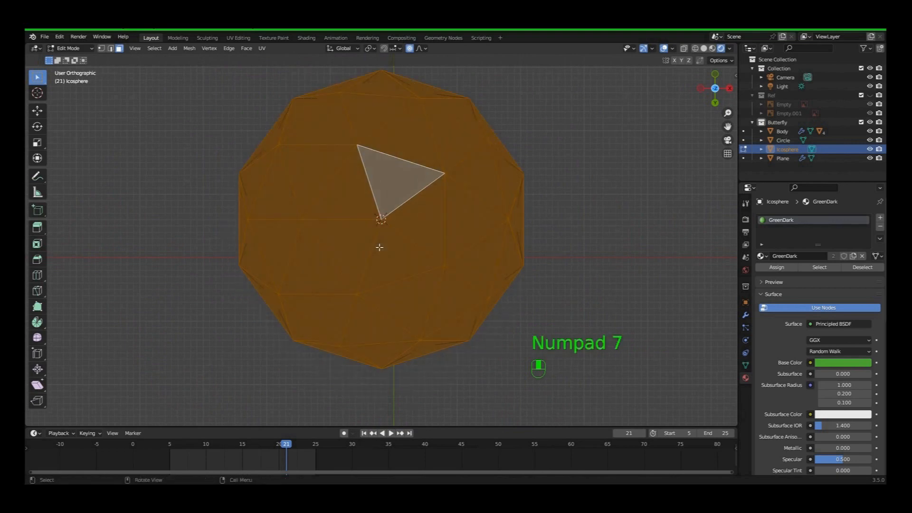
pyautogui.press('KP_7')
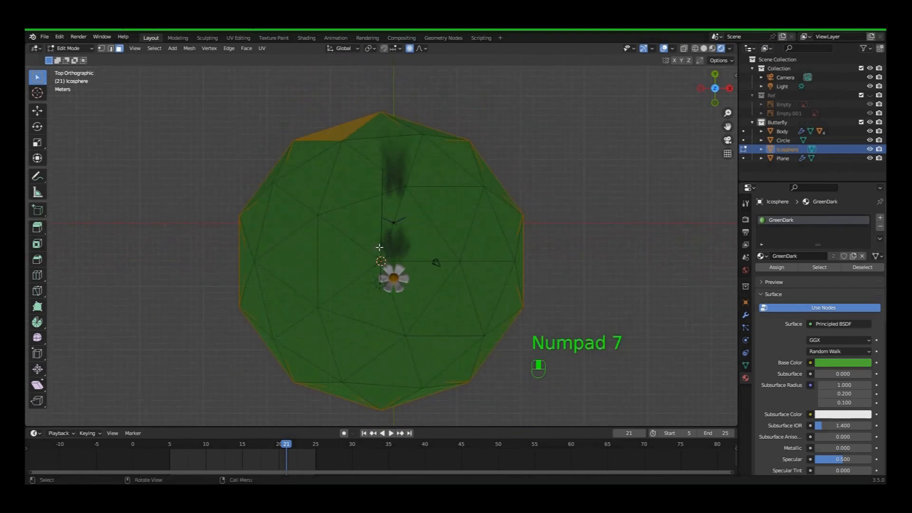
pyautogui.keyDown('shift'); pyautogui.click(340, 125); pyautogui.keyUp('shift')
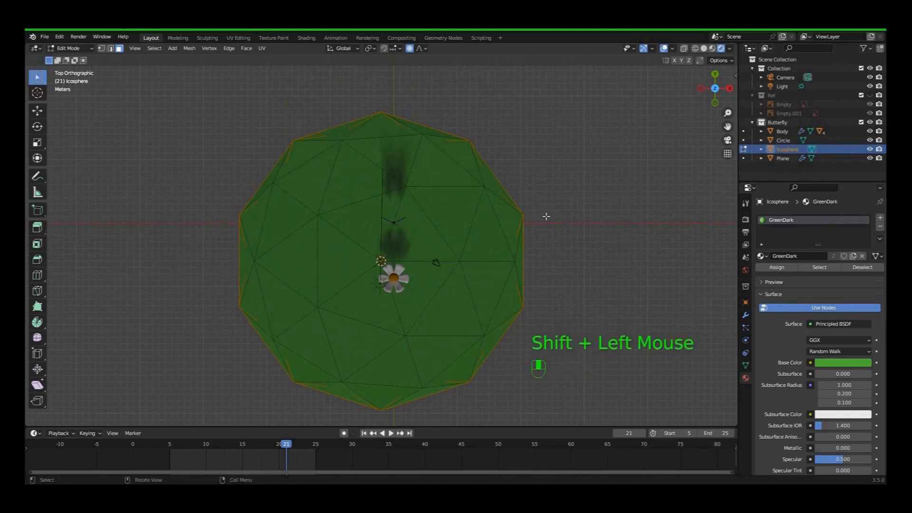
# Step: Extrude the ground's underside faces downward about 5.89 m and scale them to about 0.335 to taper the base
pyautogui.moveTo(546, 216); pyautogui.dragTo(525, 228, button='middle')
pyautogui.press('e')
pyautogui.click(527, 267)
pyautogui.press('s')
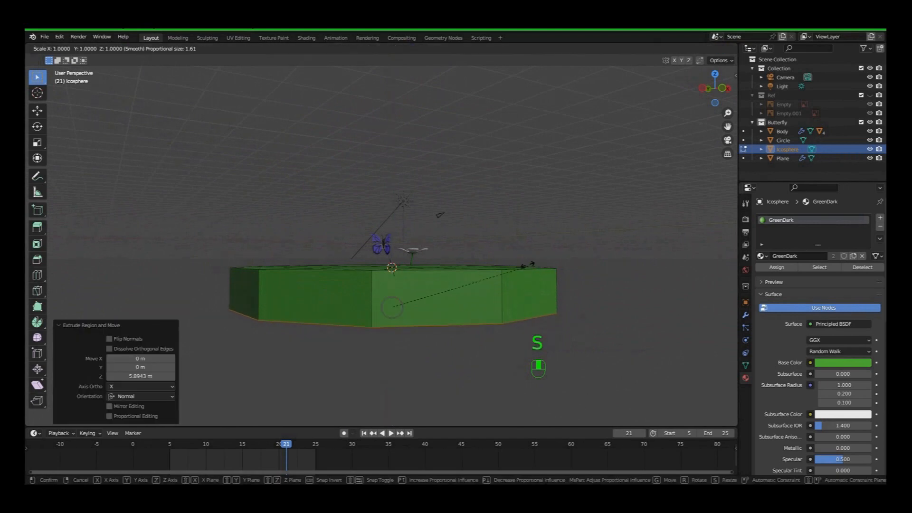
pyautogui.click(420, 268)
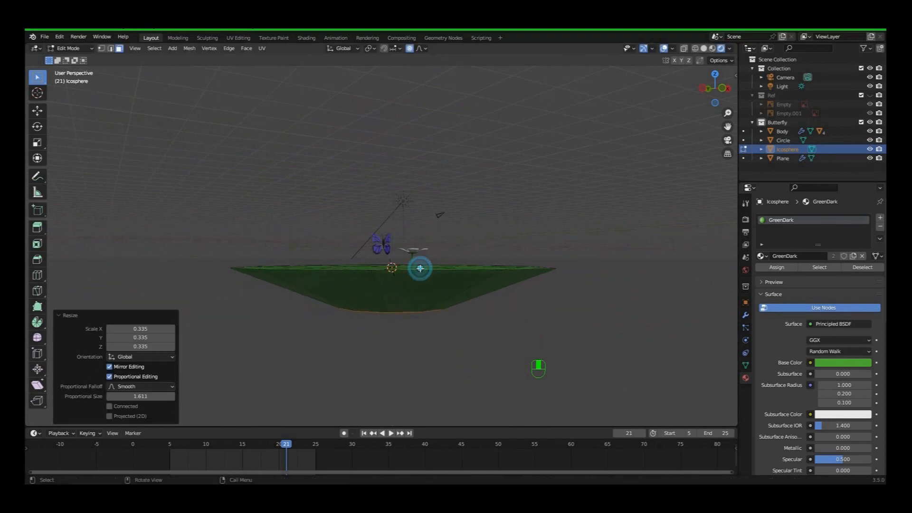
pyautogui.moveTo(498, 273); pyautogui.dragTo(540, 250, button='middle')
pyautogui.click(561, 286)
pyautogui.moveTo(560, 287); pyautogui.dragTo(538, 264, button='middle')
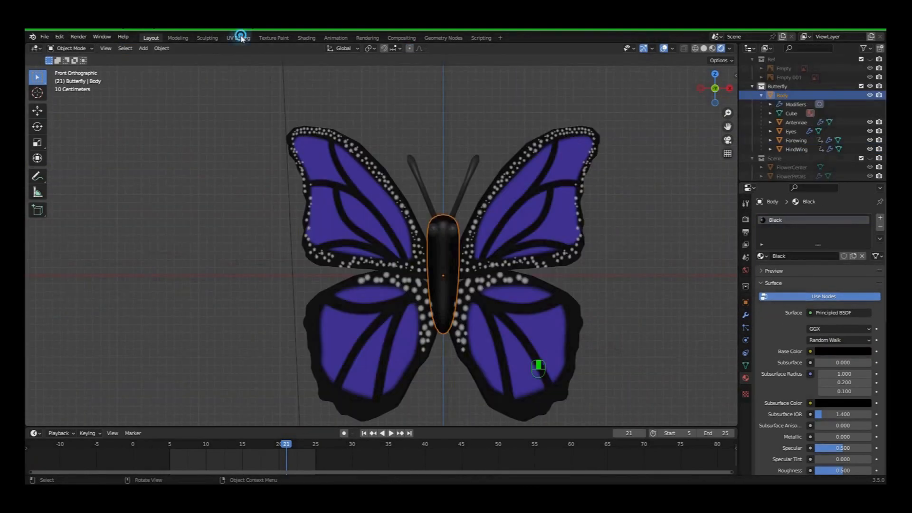
# Step: Open the butterfly body in the UV Editing workspace and select all its faces to show their UV layout
pyautogui.click(238, 38)
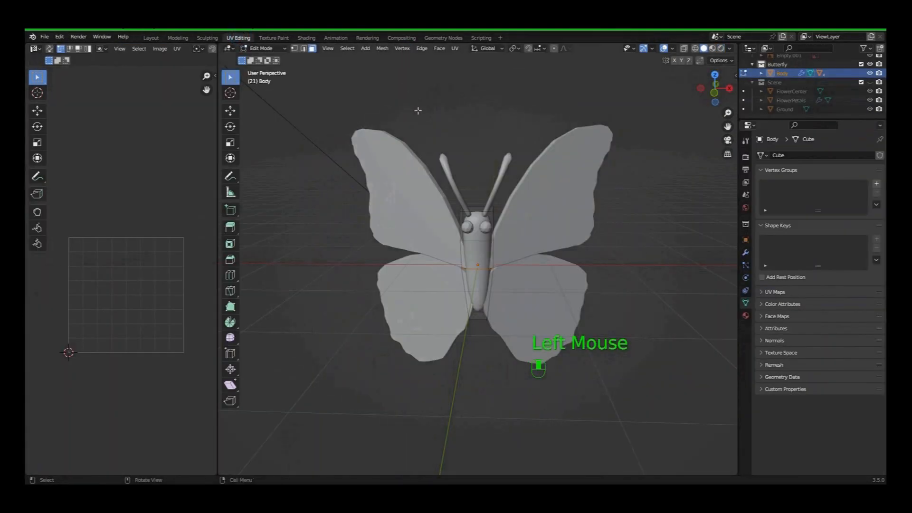
pyautogui.press('Tab')
pyautogui.press('Tab')
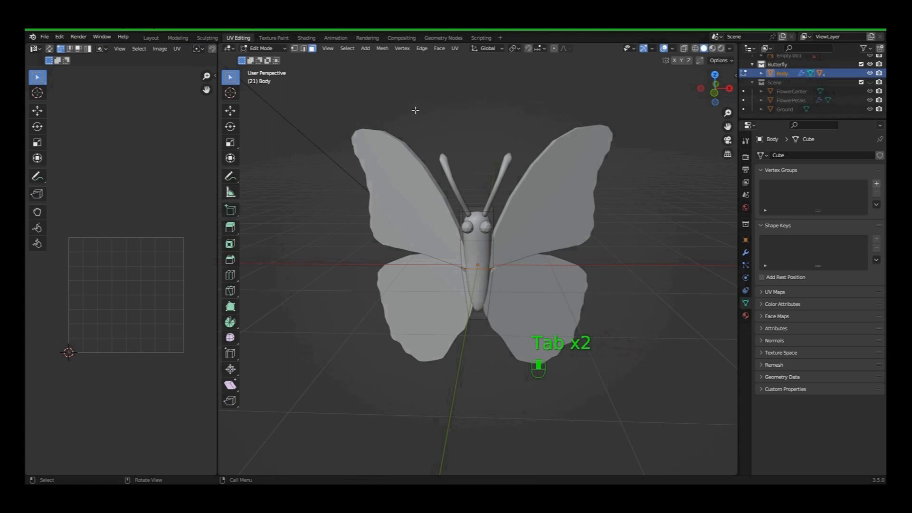
pyautogui.press('a')
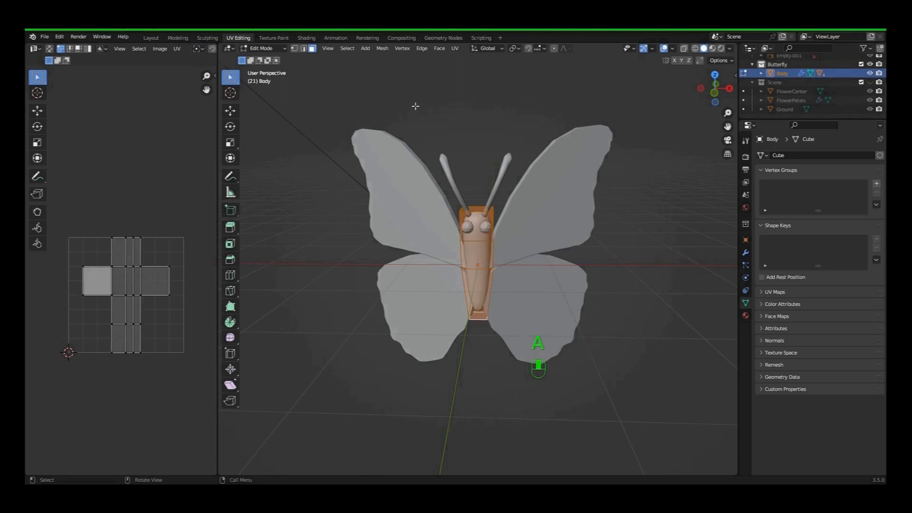
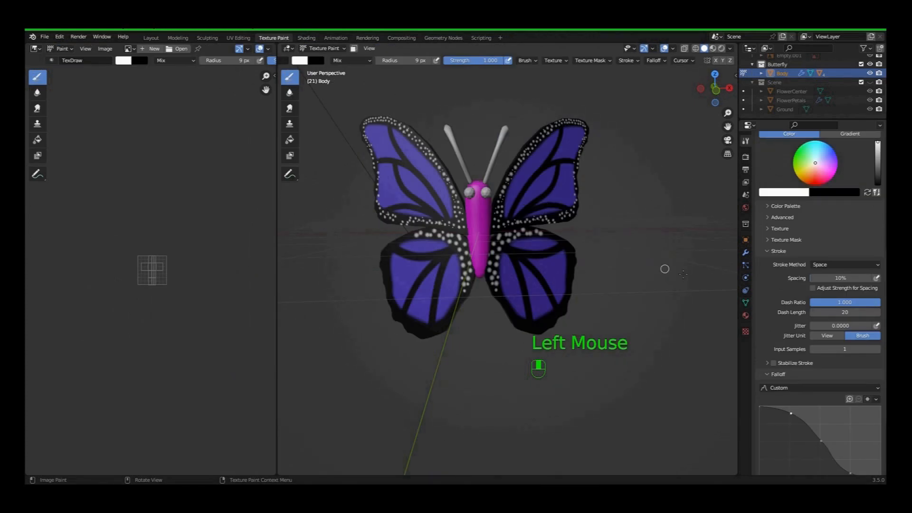
# Step: Add a black 1024 x 1024 px base colour paint slot named Black Base Color to the butterfly body's material
pyautogui.scroll(5, 846, 228)
pyautogui.click(876, 187)
pyautogui.click(870, 197)
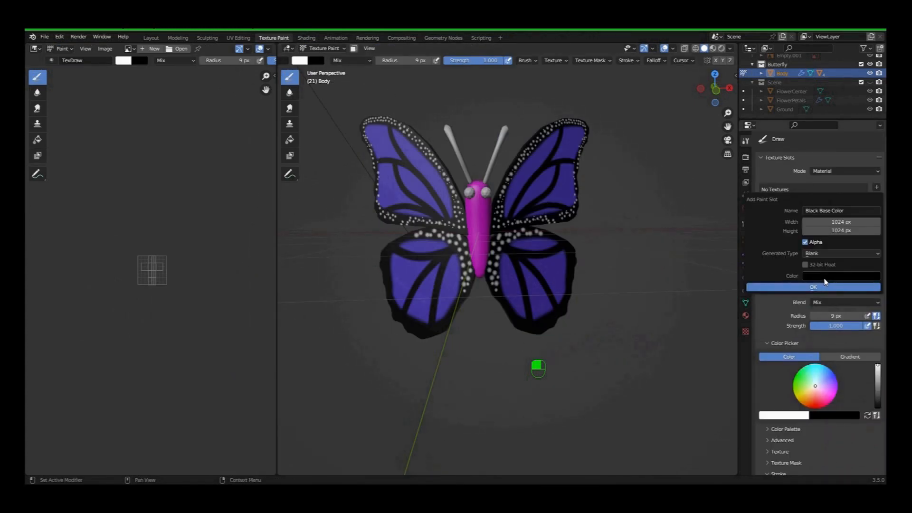
pyautogui.click(809, 287)
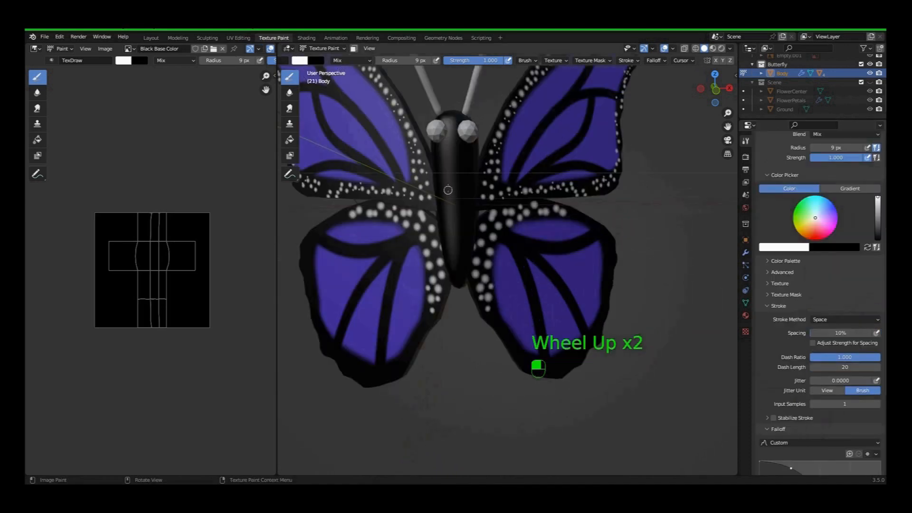
# Step: Paint white dots over the front and side of the butterfly's lower body, with the brush radius at 18 px
pyautogui.click(462, 191)
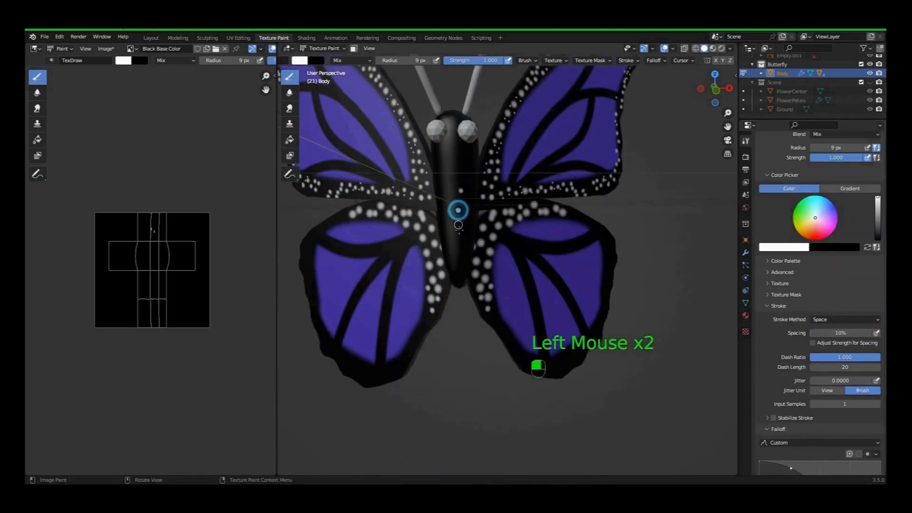
pyautogui.moveTo(550, 239); pyautogui.dragTo(503, 241, button='middle')
pyautogui.click(461, 207)
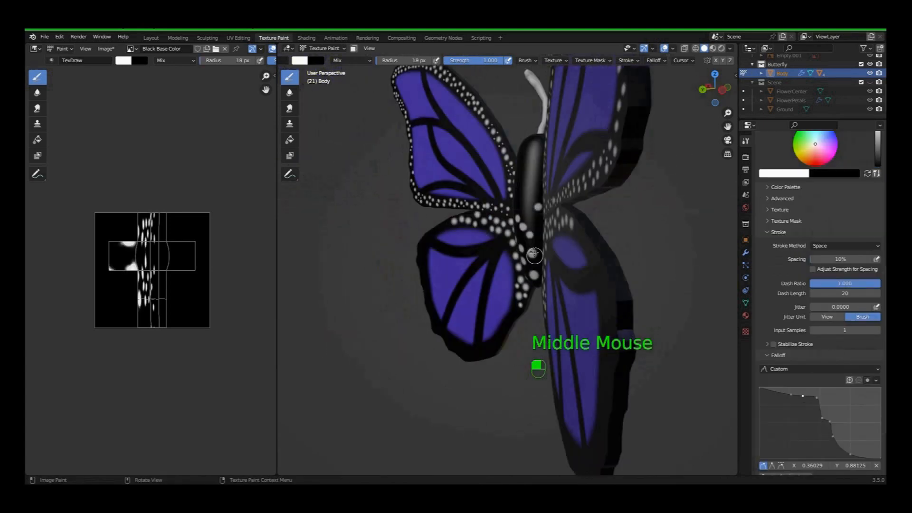
pyautogui.doubleClick(552, 192)
pyautogui.moveTo(506, 236)
pyautogui.mouseDown(button='middle')
pyautogui.moveTo(551, 191)
pyautogui.moveTo(423, 174)
pyautogui.moveTo(513, 232)
pyautogui.moveTo(541, 213)
pyautogui.moveTo(550, 265)
pyautogui.moveTo(467, 230)
pyautogui.moveTo(495, 232)
pyautogui.mouseUp(button='middle')
pyautogui.doubleClick(551, 192)
pyautogui.click(539, 254)
pyautogui.click(550, 264)
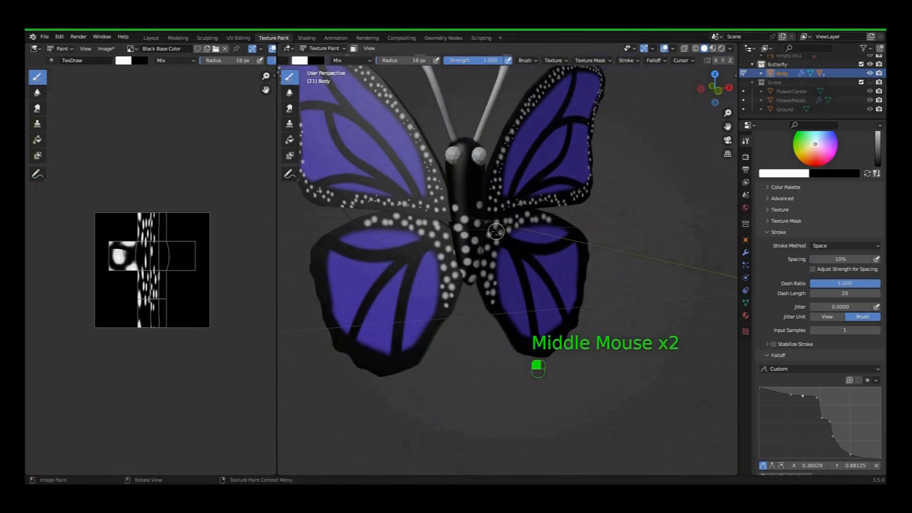
# Step: Reduce the brush radius to 11 px and paint smaller white dots on the body between the existing ones
pyautogui.press('f')
pyautogui.click(496, 231)
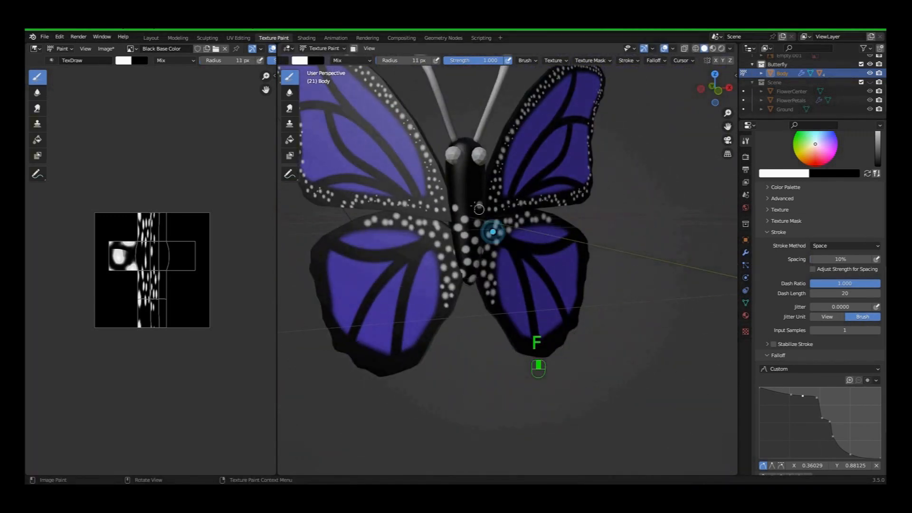
pyautogui.moveTo(501, 278)
pyautogui.mouseDown(button='middle')
pyautogui.moveTo(544, 275)
pyautogui.moveTo(475, 215)
pyautogui.moveTo(534, 231)
pyautogui.moveTo(534, 213)
pyautogui.moveTo(547, 209)
pyautogui.moveTo(523, 247)
pyautogui.moveTo(426, 300)
pyautogui.moveTo(534, 266)
pyautogui.mouseUp(button='middle')
pyautogui.click(474, 216)
pyautogui.click(533, 230)
pyautogui.click(546, 209)
pyautogui.scroll(-3, 522, 247)
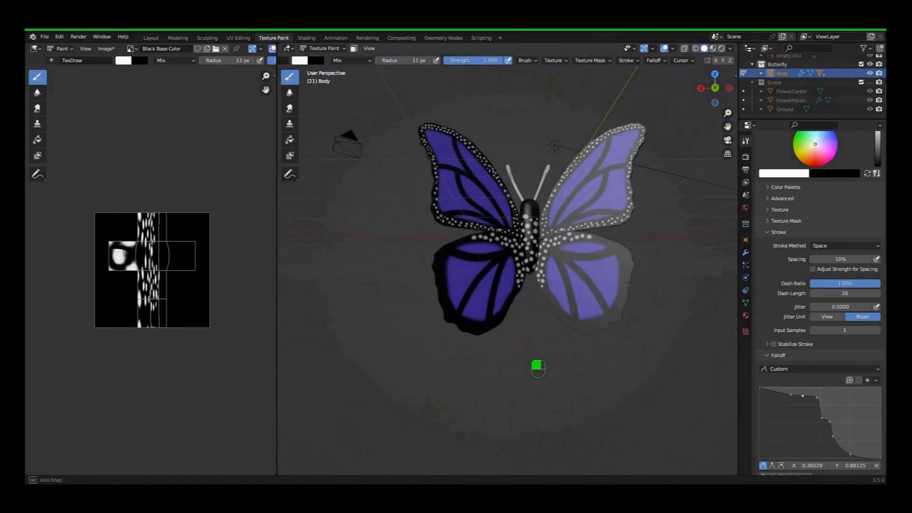
# Step: Paint white dots on the rear side of the body, undoing misplaced strokes and changing the brush radius to 13 px
pyautogui.scroll(4, 534, 214)
pyautogui.click(554, 152)
pyautogui.click(572, 148)
pyautogui.moveTo(554, 152)
pyautogui.mouseDown(button='middle')
pyautogui.moveTo(573, 147)
pyautogui.moveTo(551, 209)
pyautogui.moveTo(547, 190)
pyautogui.moveTo(504, 213)
pyautogui.moveTo(640, 264)
pyautogui.mouseUp(button='middle')
pyautogui.press('f')
pyautogui.click(571, 177)
pyautogui.hotkey('ctrl', 'z')
pyautogui.scroll(-3, 552, 209)
pyautogui.hotkey('ctrl', 'z')
pyautogui.press('f')
pyautogui.click(542, 190)
pyautogui.scroll(-2, 580, 269)
pyautogui.moveTo(580, 269); pyautogui.dragTo(526, 283, button='middle')
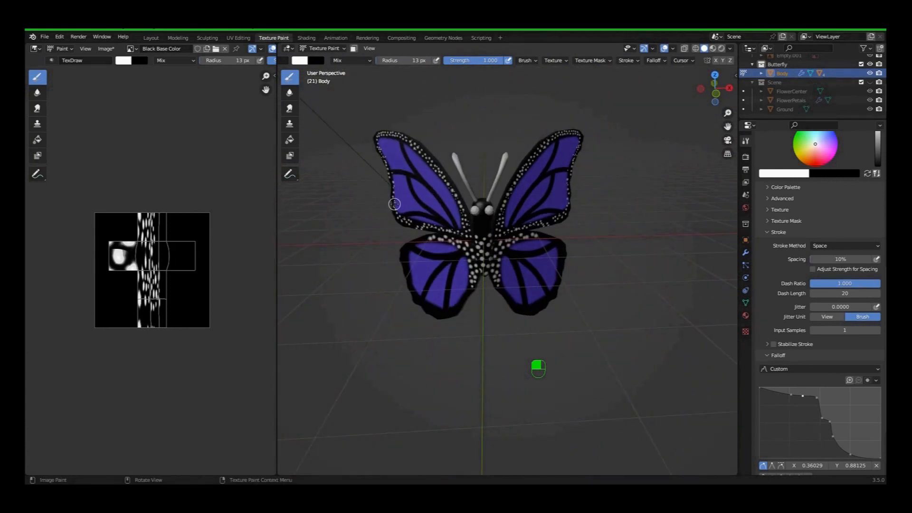
# Step: Return to the Layout workspace, deselect the body and play the wing animation to inspect it from the side
pyautogui.click(149, 38)
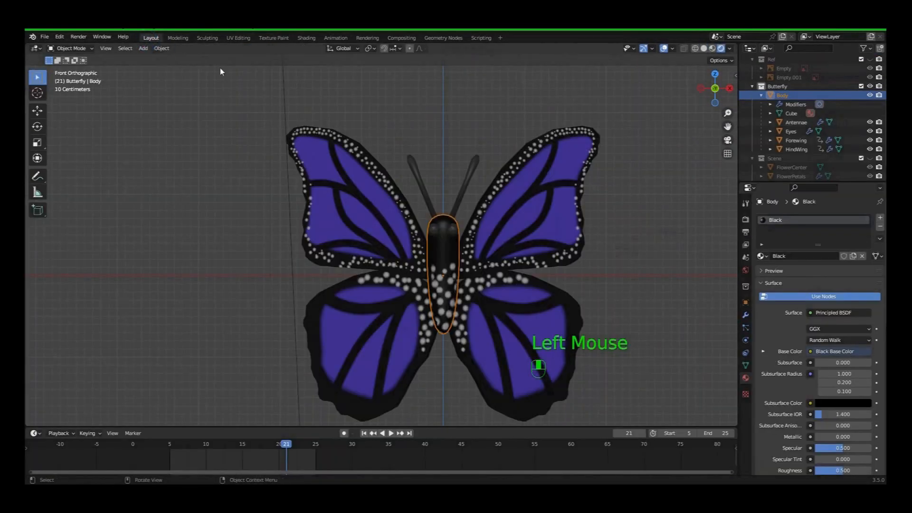
pyautogui.click(186, 175)
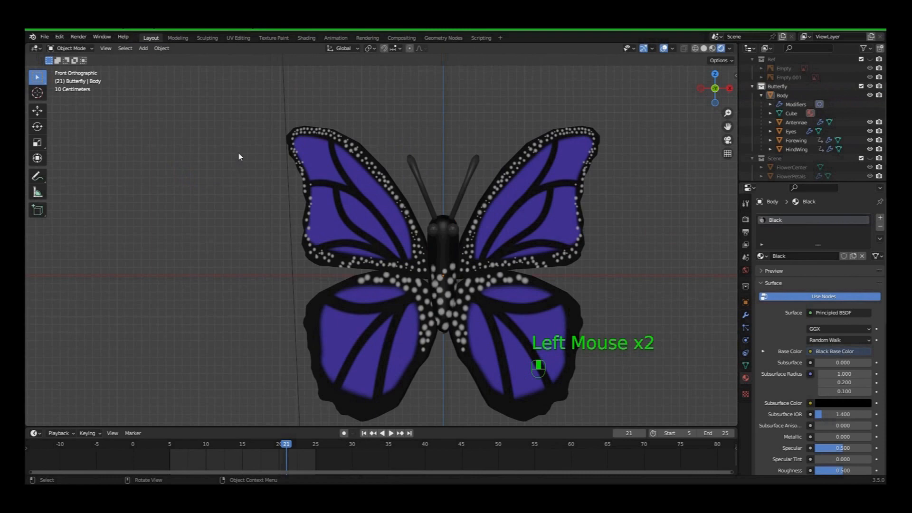
pyautogui.press('space')
pyautogui.moveTo(247, 200); pyautogui.dragTo(457, 230, button='middle')
pyautogui.scroll(-2, 332, 215)
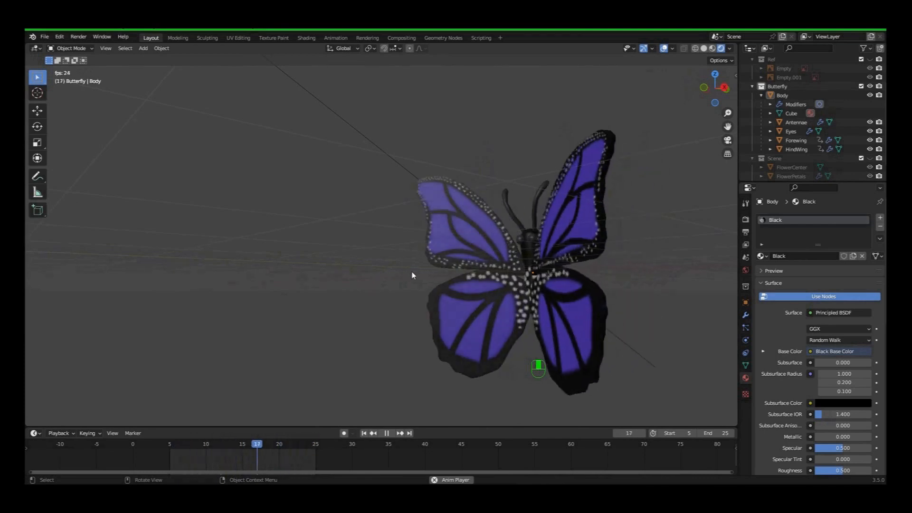
pyautogui.press('space')
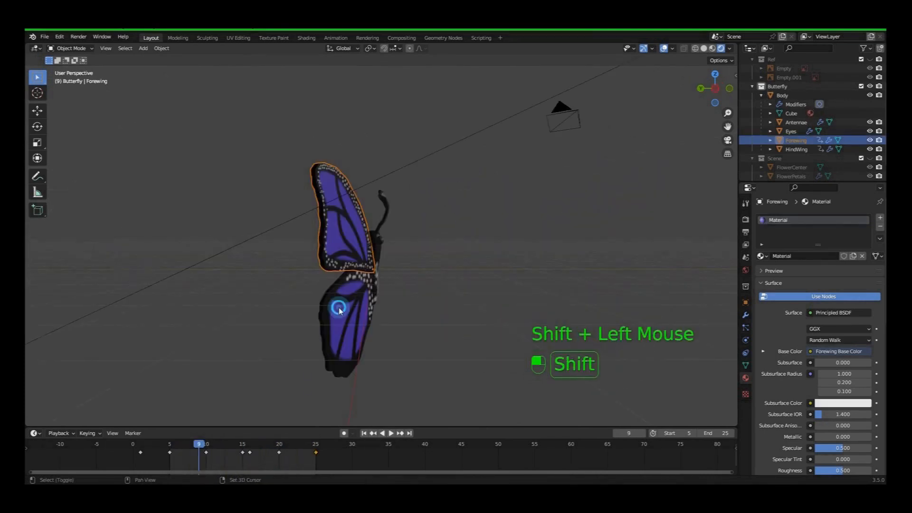
# Step: Try to rotate the forewing and hindwing together about 5.2° around the X axis at frame 5
pyautogui.keyDown('shift'); pyautogui.click(340, 308); pyautogui.keyUp('shift')
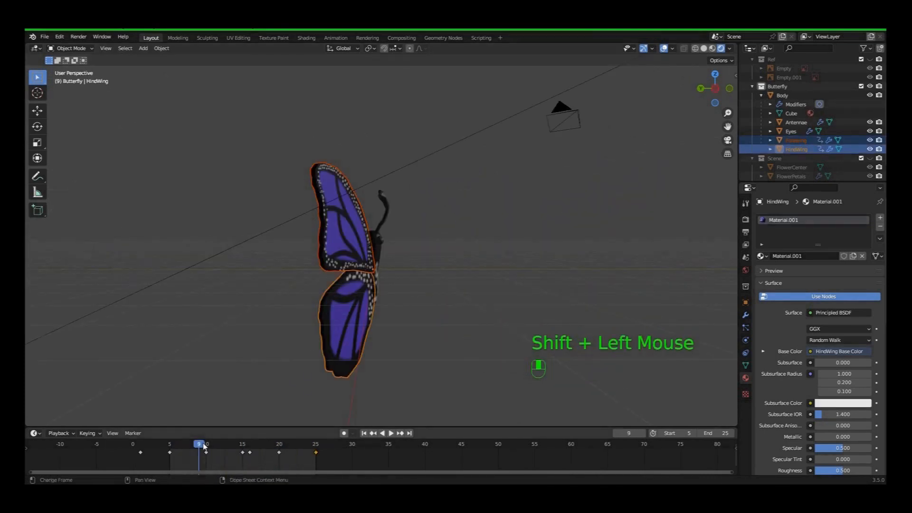
pyautogui.moveTo(267, 387); pyautogui.dragTo(264, 337, button='middle')
pyautogui.hotkey('shift', 'Left')
pyautogui.press('r')
pyautogui.press('x')
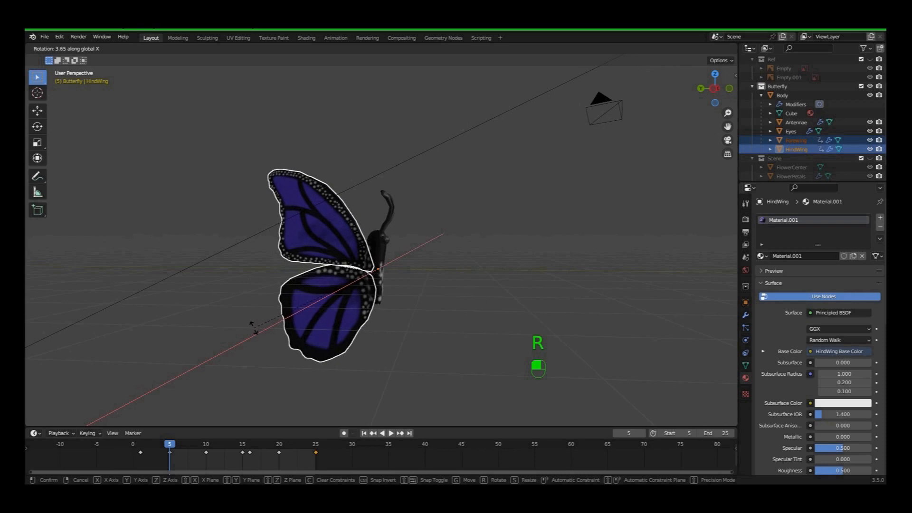
pyautogui.click(251, 327)
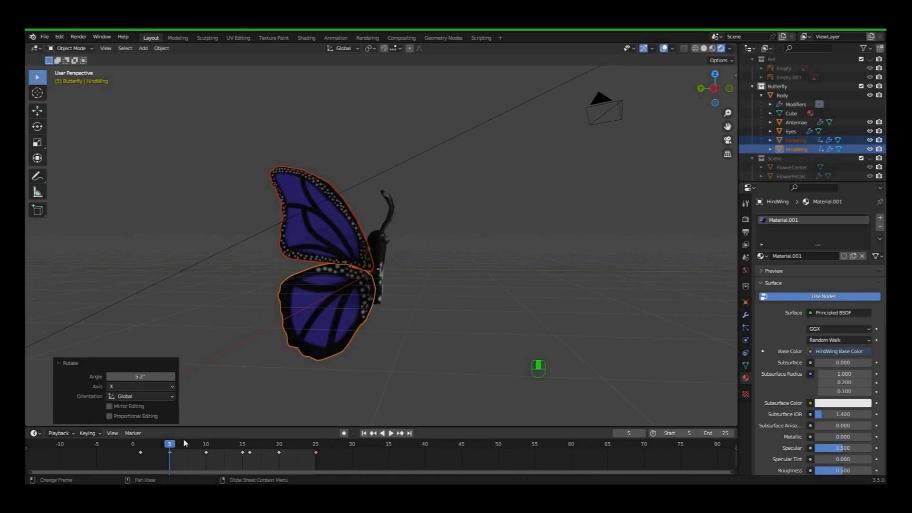
# Step: Play back the wing animation from an angled side view to check how the wings meet the body
pyautogui.press('space')
pyautogui.moveTo(244, 352); pyautogui.dragTo(265, 369, button='middle')
pyautogui.press('space')
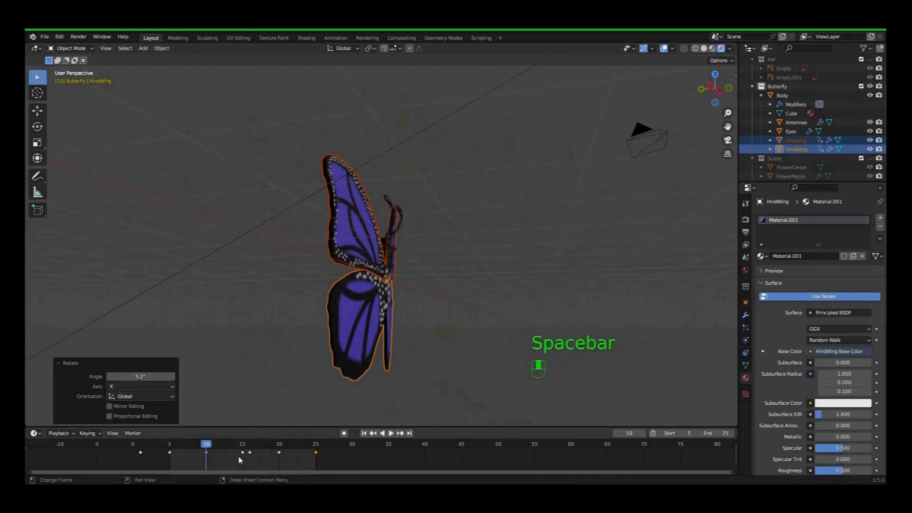
# Step: At frame 1, move the forewing and hindwing about 0.08 m along Y and apply their location
pyautogui.moveTo(211, 446); pyautogui.dragTo(141, 450)
pyautogui.scroll(-1, 237, 340)
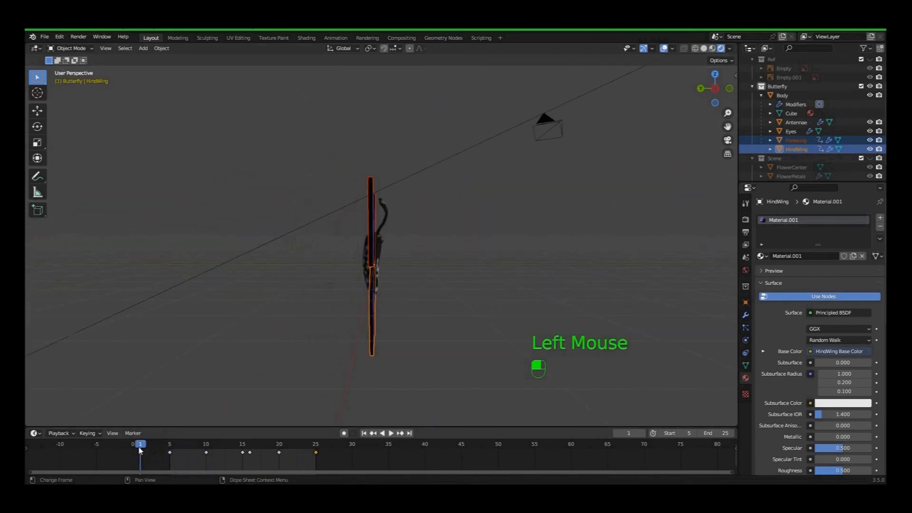
pyautogui.press('g')
pyautogui.press('y')
pyautogui.click(287, 368)
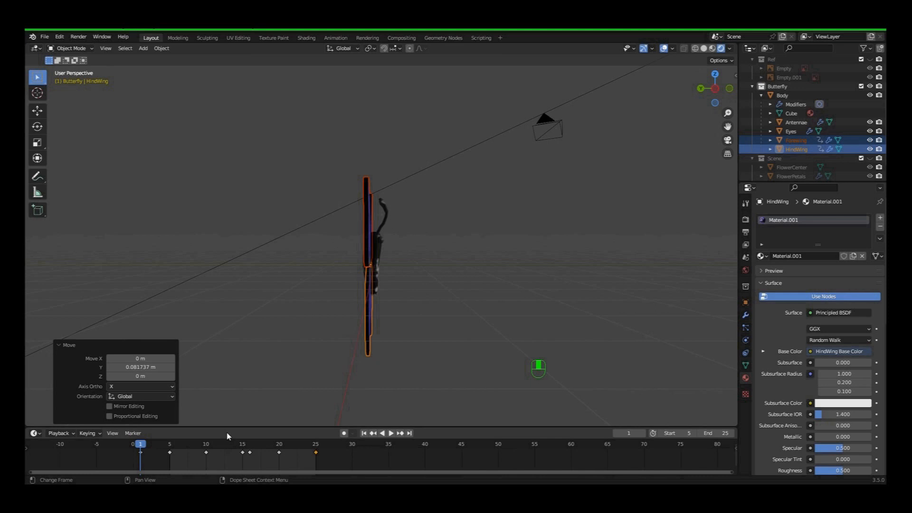
pyautogui.hotkey('ctrl', 'a')
pyautogui.hotkey('ctrl', 'a')
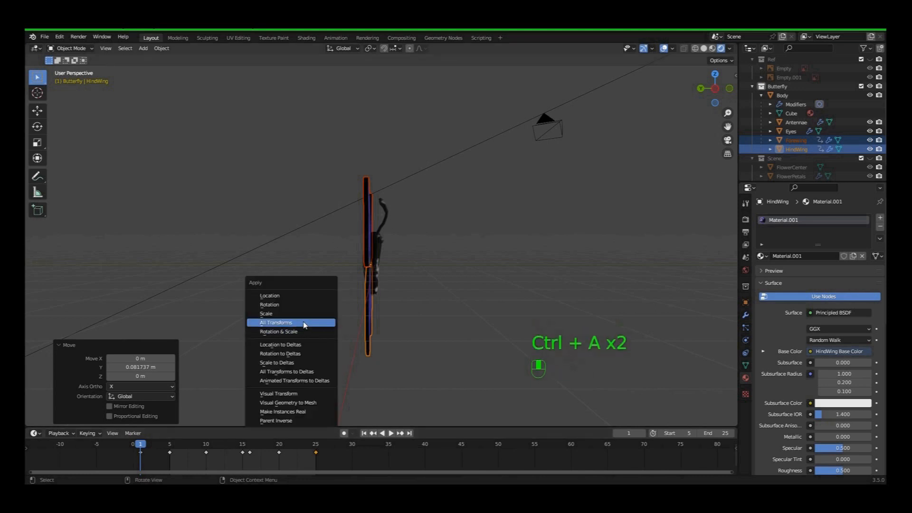
pyautogui.click(269, 296)
# Step: At frame 5, move both wings about 0.03 m along Y and insert a Location keyframe
pyautogui.moveTo(138, 444); pyautogui.dragTo(174, 445)
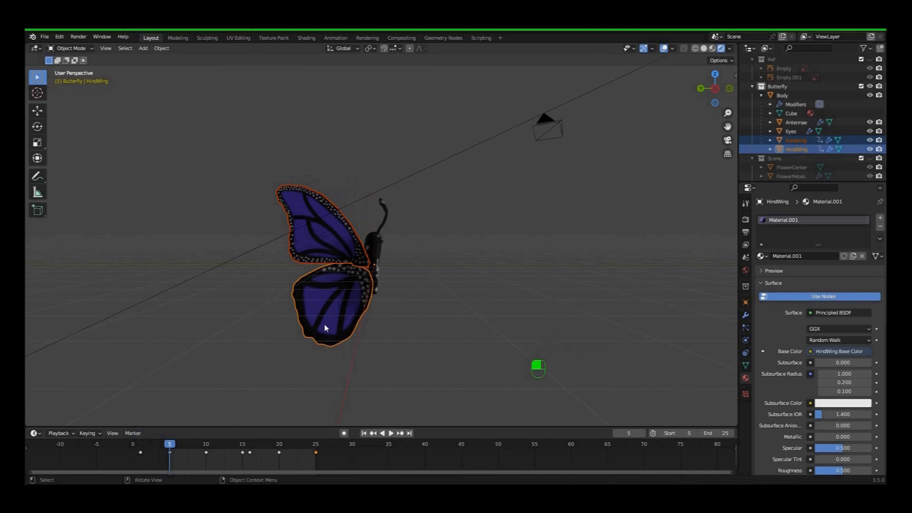
pyautogui.press('g')
pyautogui.press('y')
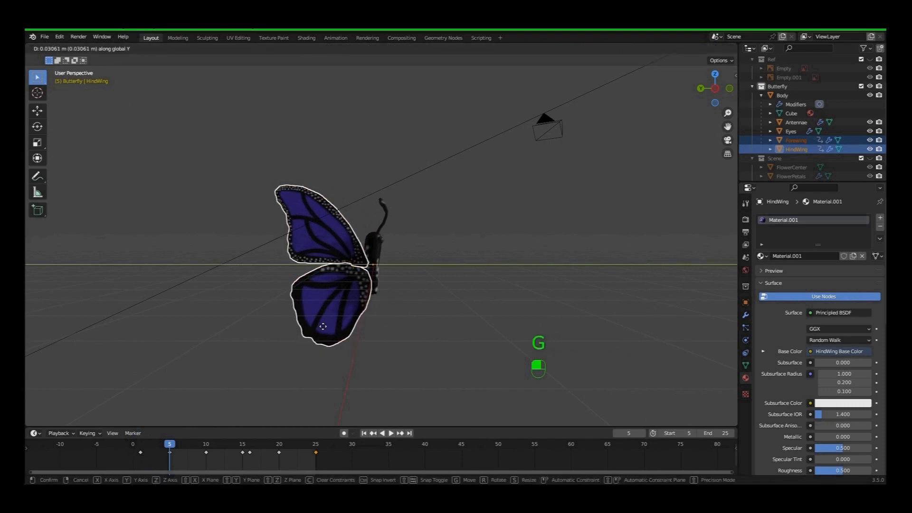
pyautogui.click(323, 327)
pyautogui.press('i')
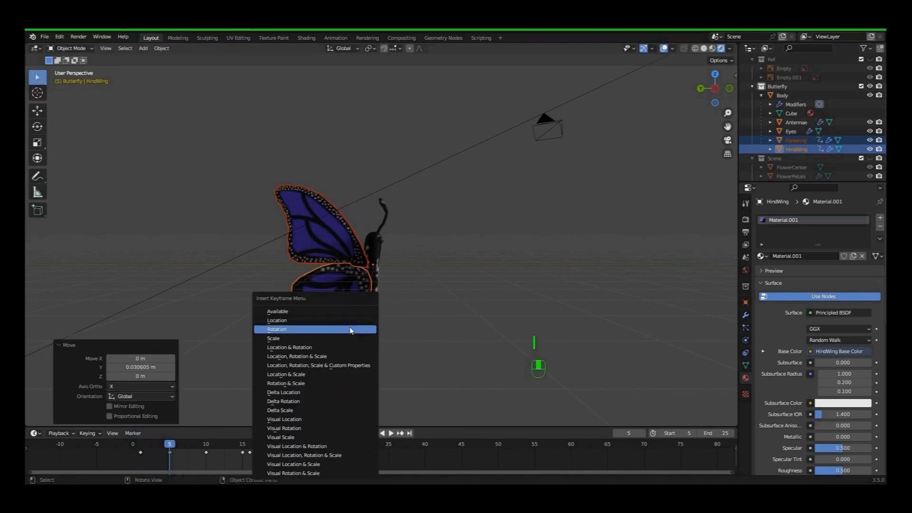
pyautogui.click(348, 323)
# Step: At frame 10, move both wings about 0.15 m along Y and insert a Location keyframe
pyautogui.moveTo(180, 442); pyautogui.dragTo(205, 444)
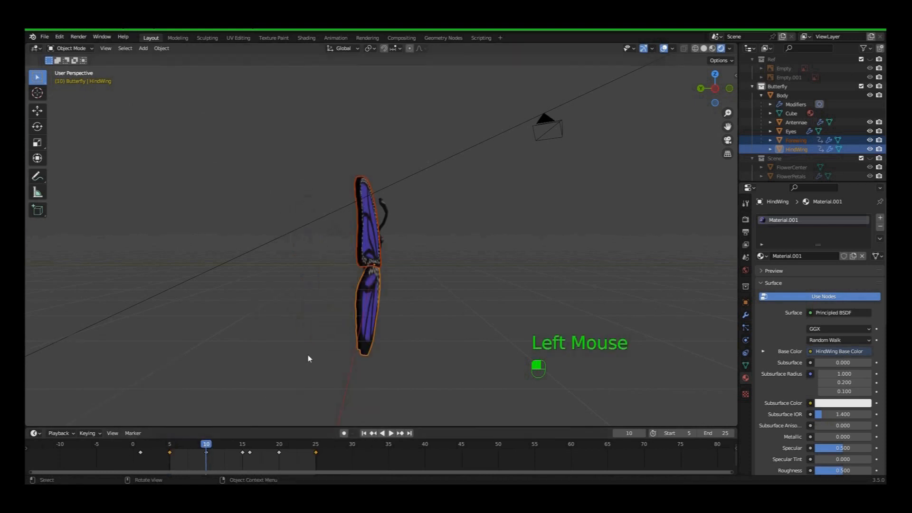
pyautogui.moveTo(348, 337); pyautogui.dragTo(369, 340, button='middle')
pyautogui.press('g')
pyautogui.press('y')
pyautogui.click(380, 304)
pyautogui.press('i')
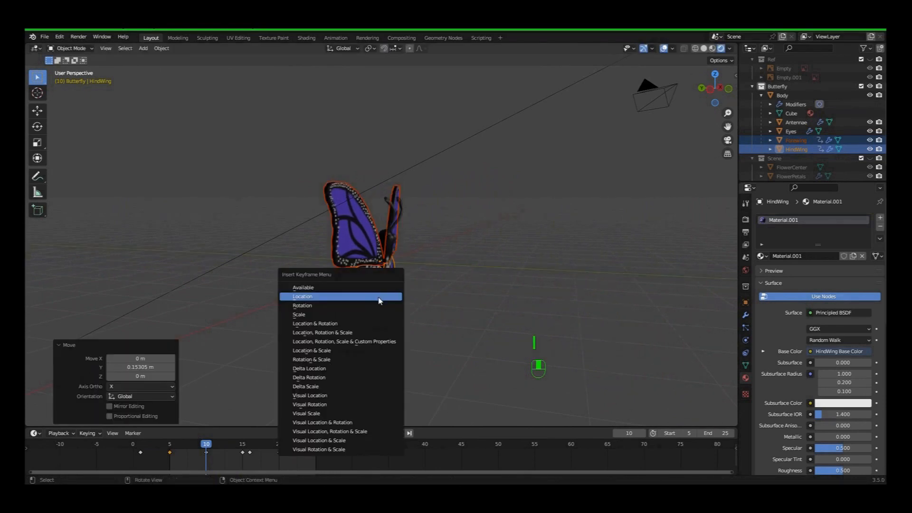
pyautogui.click(374, 301)
# Step: At frame 15, move both wings about 0.23 m along Y and insert a Location keyframe
pyautogui.moveTo(202, 449); pyautogui.dragTo(242, 446)
pyautogui.moveTo(348, 377); pyautogui.dragTo(379, 348, button='middle')
pyautogui.press('g')
pyautogui.press('y')
pyautogui.click(386, 356)
pyautogui.moveTo(376, 352); pyautogui.dragTo(375, 352, button='middle')
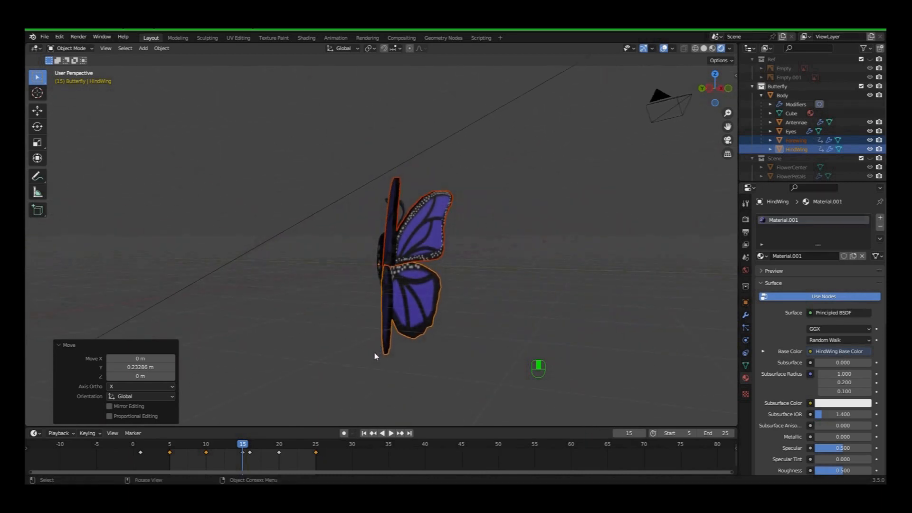
pyautogui.press('i')
pyautogui.click(338, 322)
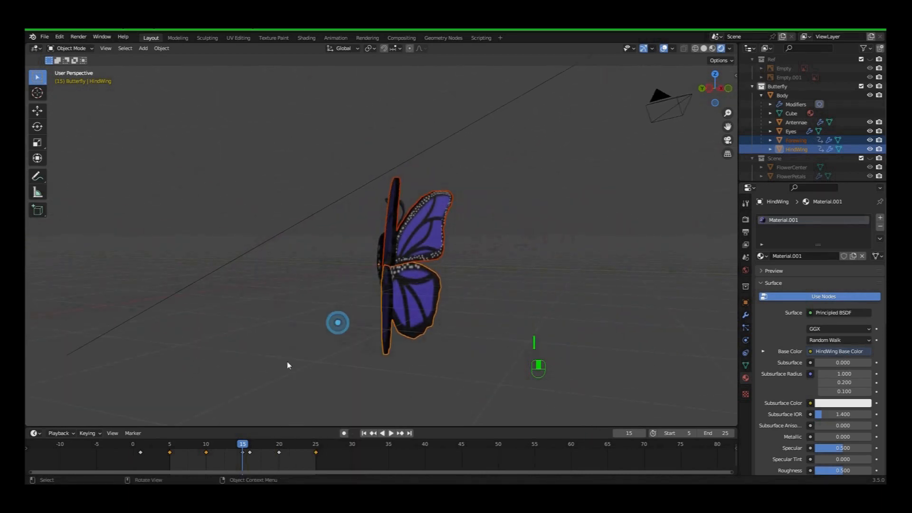
# Step: At frame 16, move both wings about 0.35 m along Y and insert a Location keyframe
pyautogui.click(248, 439)
pyautogui.press('g')
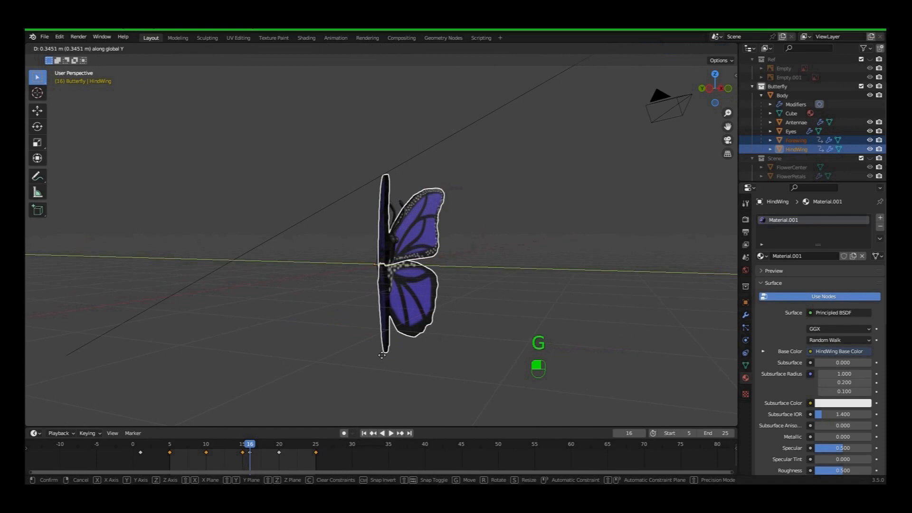
pyautogui.click(383, 356)
pyautogui.press('i')
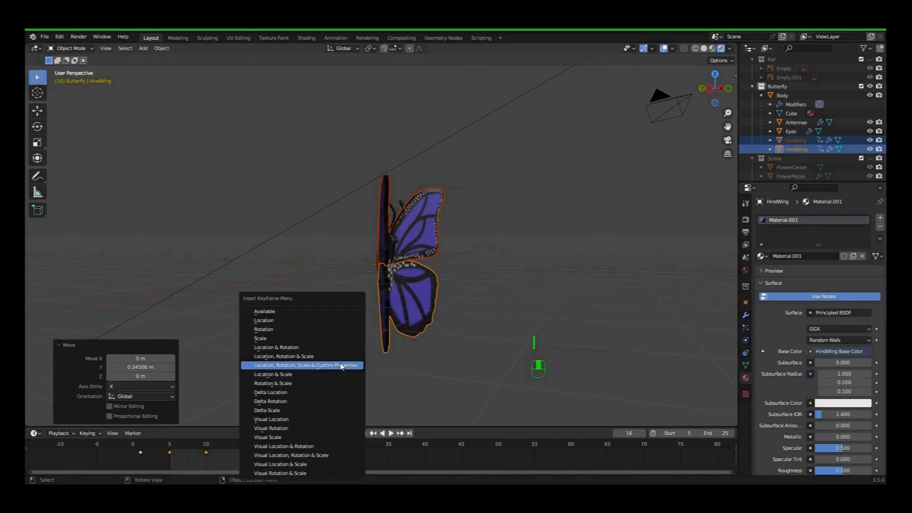
pyautogui.click(306, 321)
# Step: At frame 20, move both wings slightly backward along Y toward the rear of the body and deselect them
pyautogui.click(280, 445)
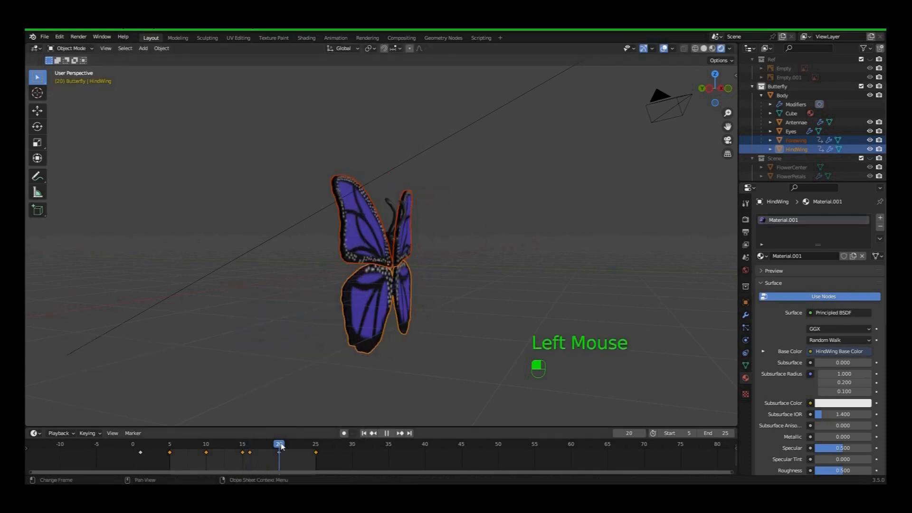
pyautogui.press('g')
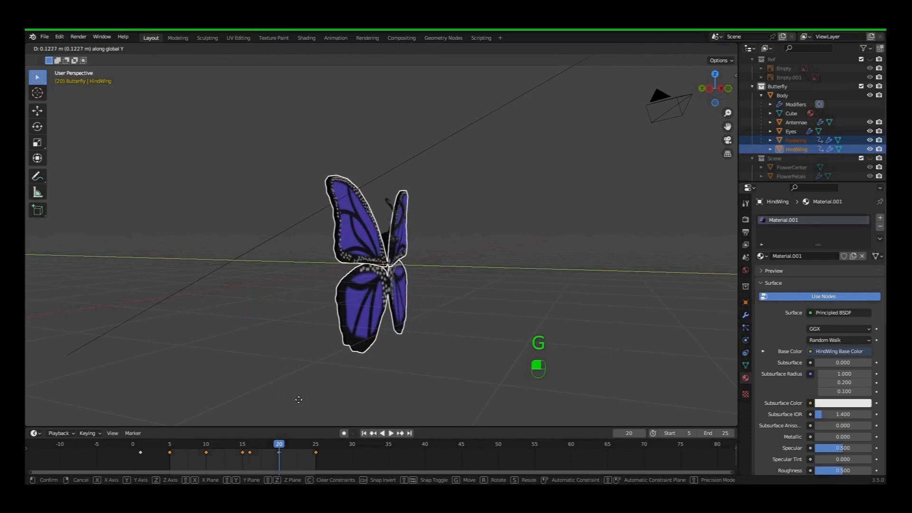
pyautogui.click(297, 403)
pyautogui.click(257, 413)
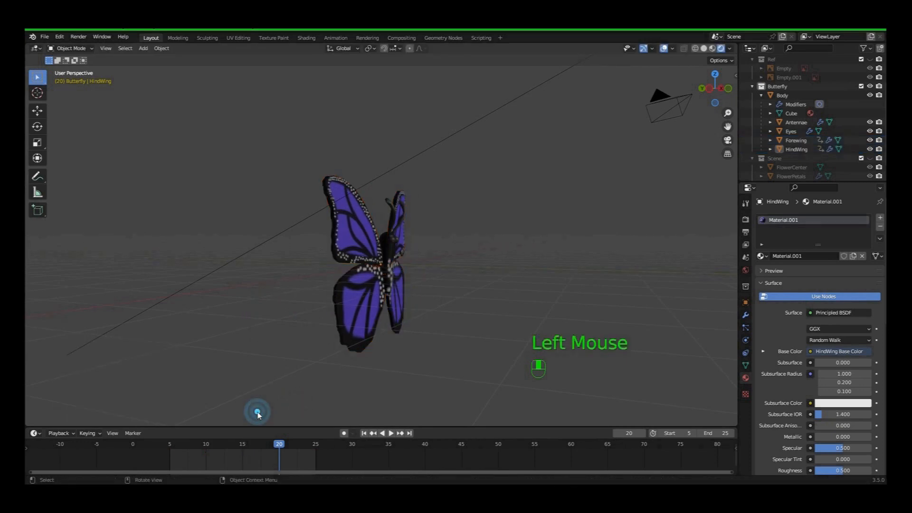
# Step: Insert a Location keyframe for both wings at frame 20 and play back the wing animation
pyautogui.press('i')
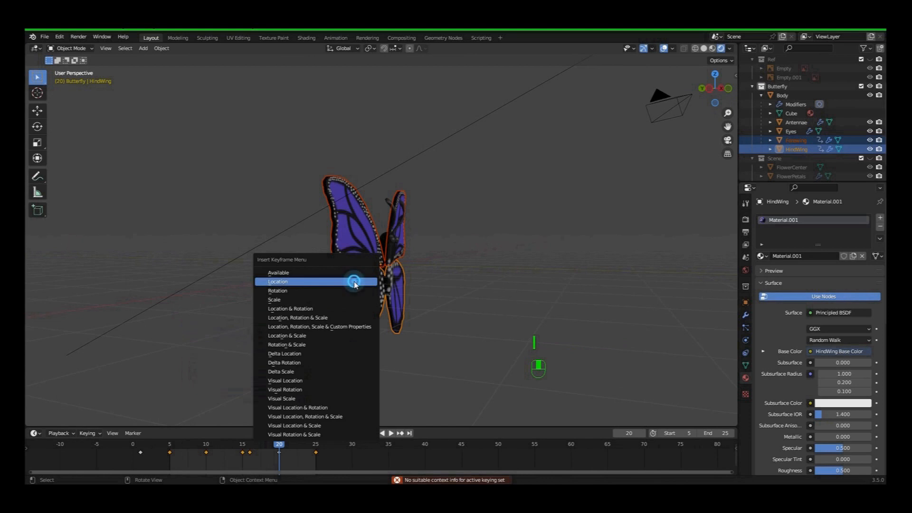
pyautogui.click(354, 282)
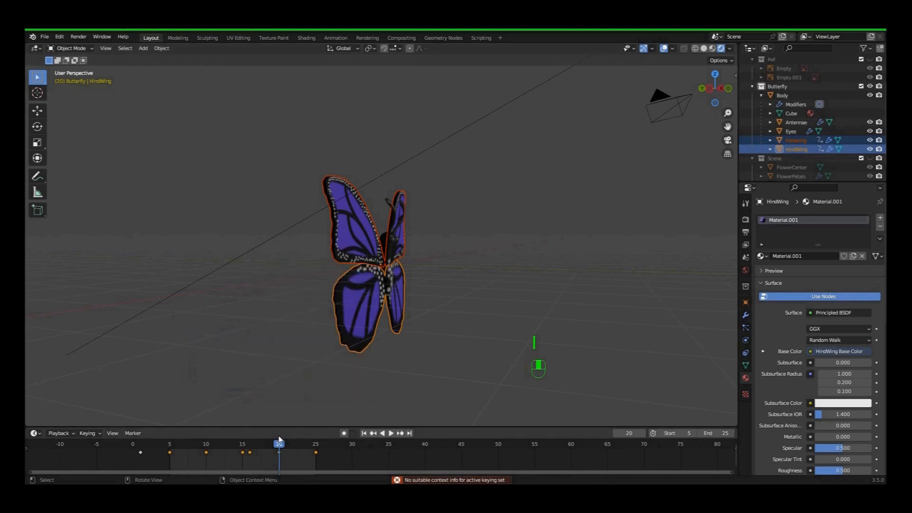
pyautogui.moveTo(294, 404); pyautogui.dragTo(347, 401, button='middle')
pyautogui.press('space')
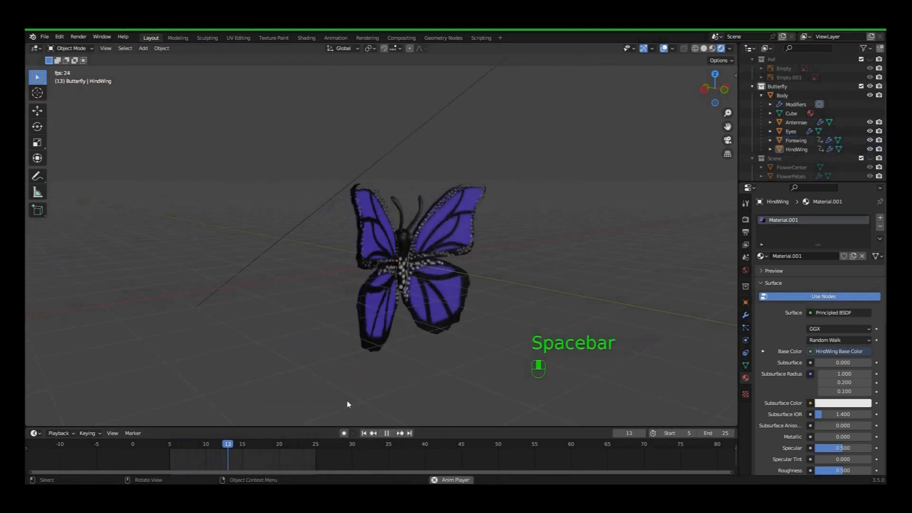
pyautogui.moveTo(381, 382); pyautogui.dragTo(426, 335, button='middle')
pyautogui.press('space')
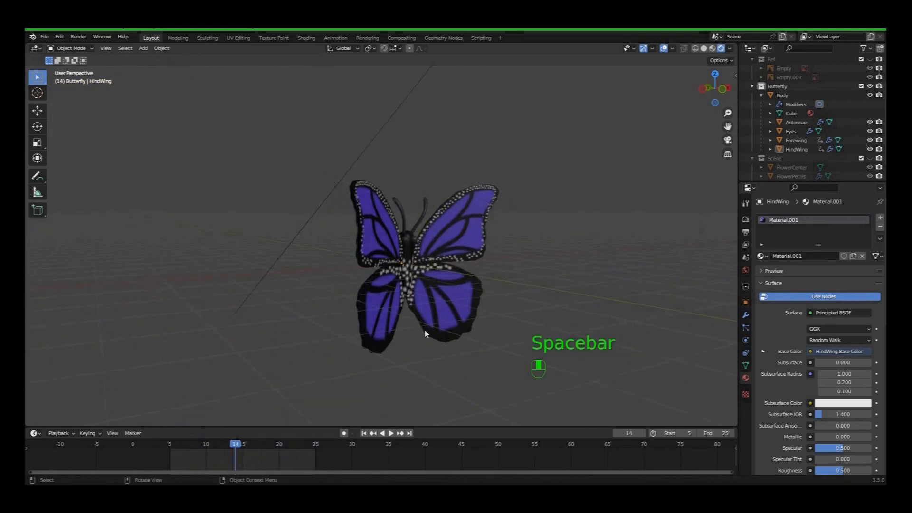
# Step: Save the butterfly file
pyautogui.press('ctrl')
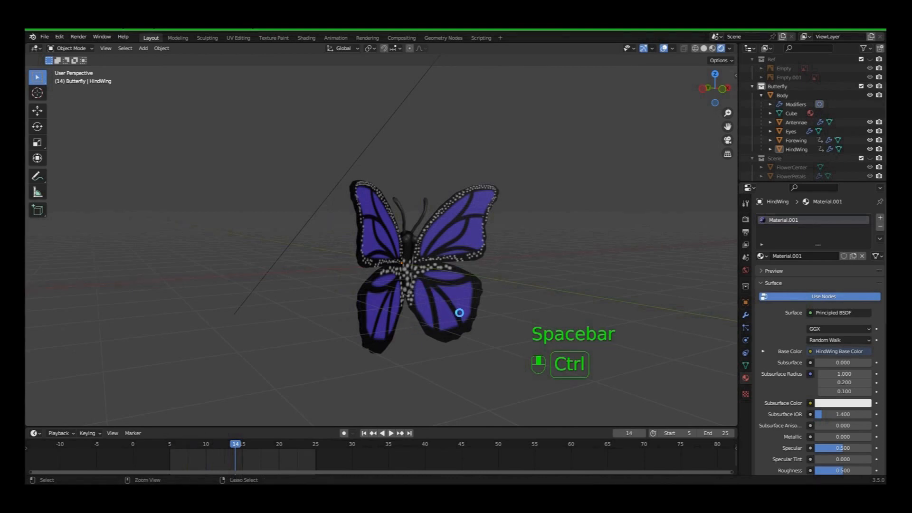
pyautogui.hotkey('ctrl', 's')
pyautogui.scroll(-2, 459, 314)
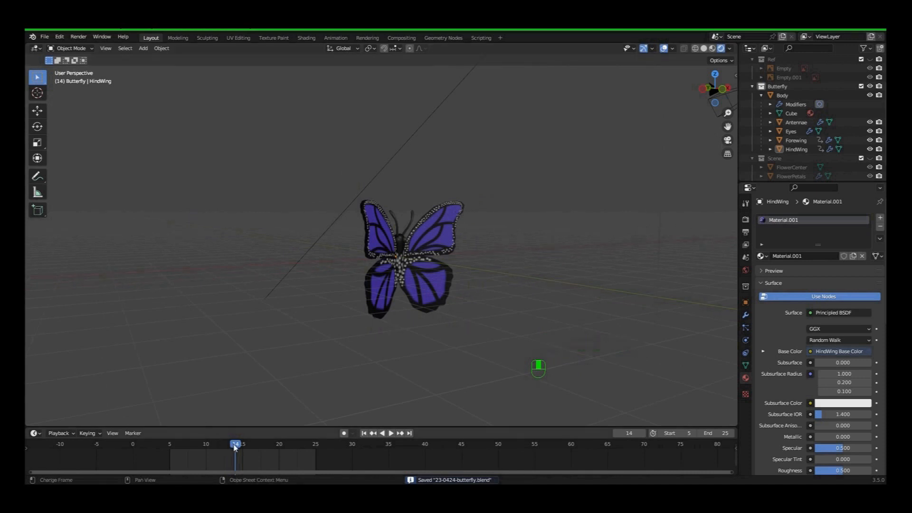
# Step: At frame 5, reset the 3D cursor to the world origin and add a Plain Axes empty there
pyautogui.moveTo(235, 446); pyautogui.dragTo(173, 459)
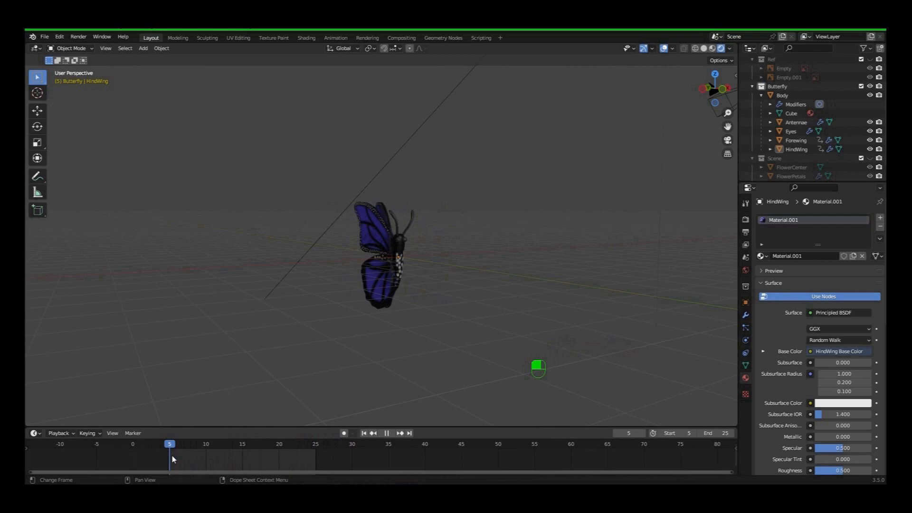
pyautogui.moveTo(399, 282); pyautogui.dragTo(403, 329, button='middle')
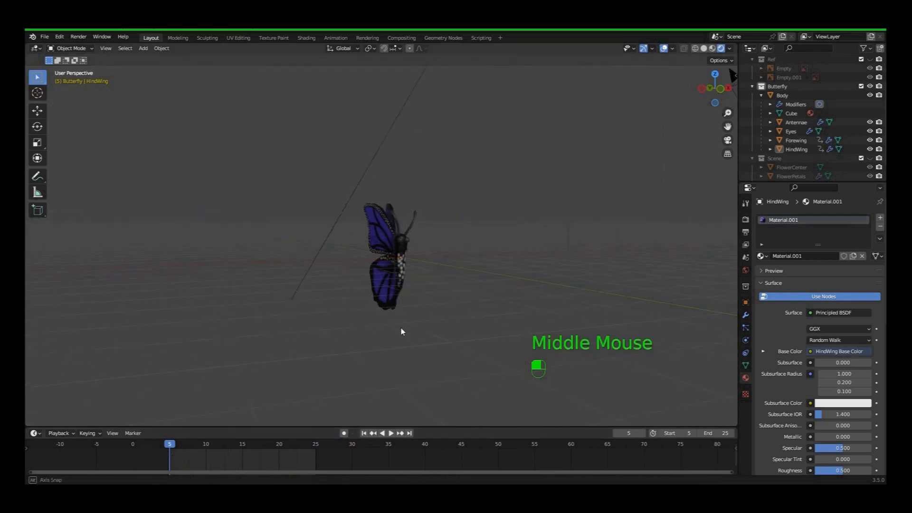
pyautogui.press('KP_1')
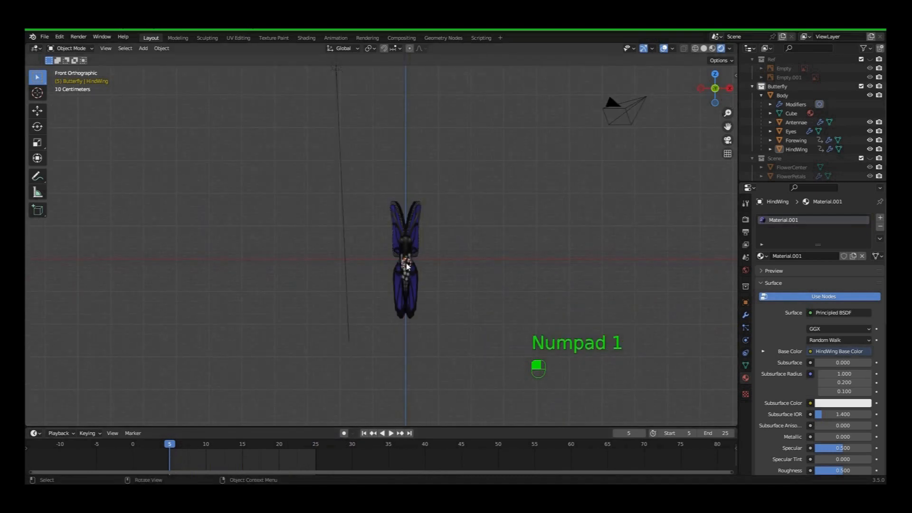
pyautogui.hotkey('shift', 'c')
pyautogui.scroll(6, 406, 266)
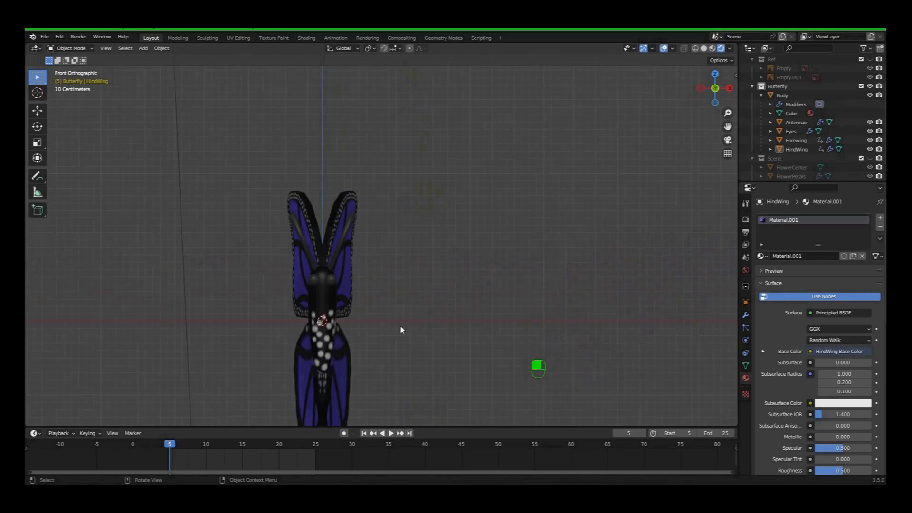
pyautogui.hotkey('shift', 'a')
pyautogui.moveTo(402, 328)
pyautogui.moveTo(375, 391)
pyautogui.click(442, 391)
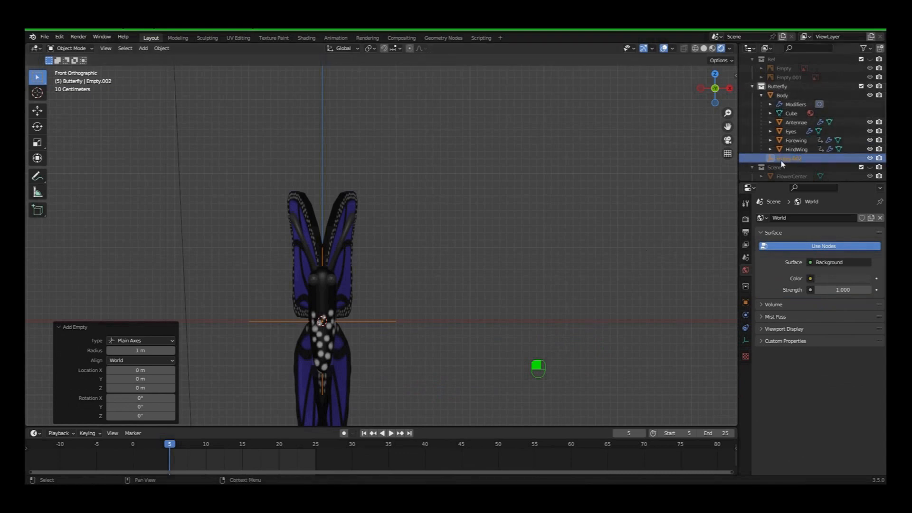
# Step: Rename the new empty as ButterflyAnimation
pyautogui.press('F2')
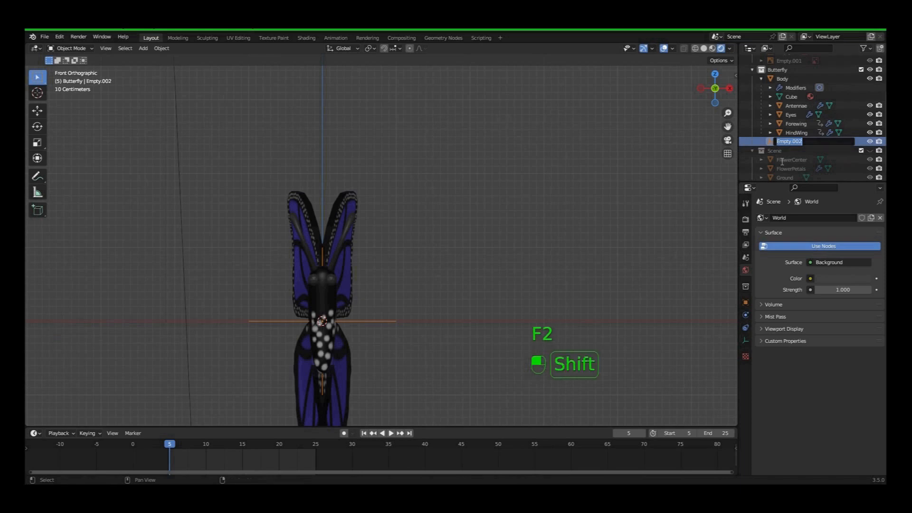
pyautogui.write('ButterflyAnimation')
pyautogui.press('Return')
# Step: Scale the ButterflyAnimation empty up by about 2.89 and apply its scale
pyautogui.press('s')
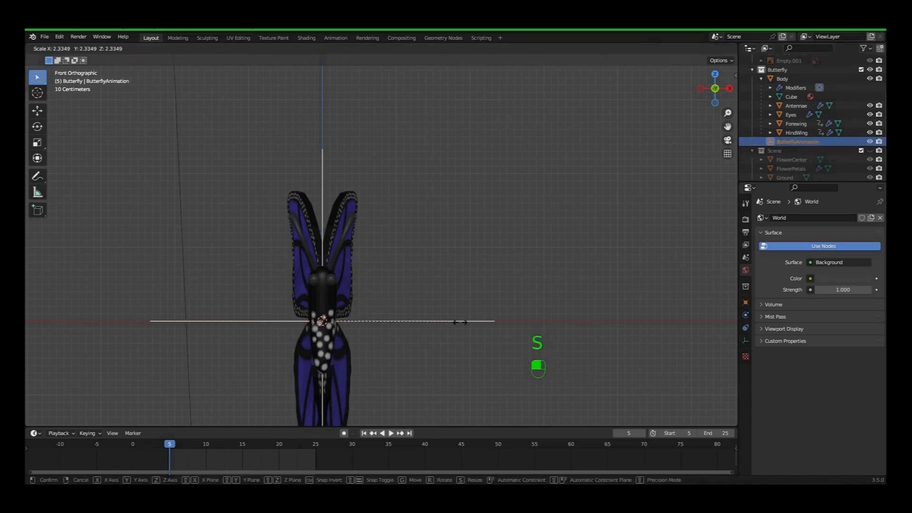
pyautogui.click(492, 322)
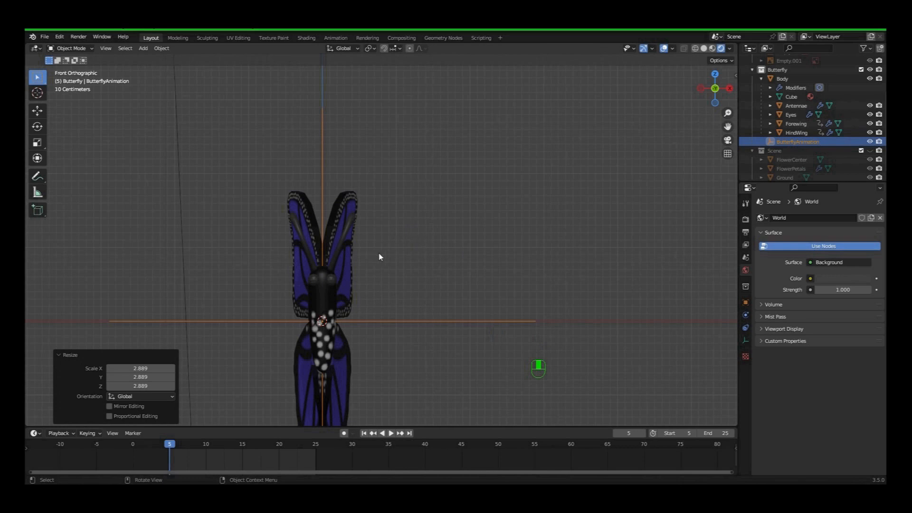
pyautogui.hotkey('ctrl', 'a')
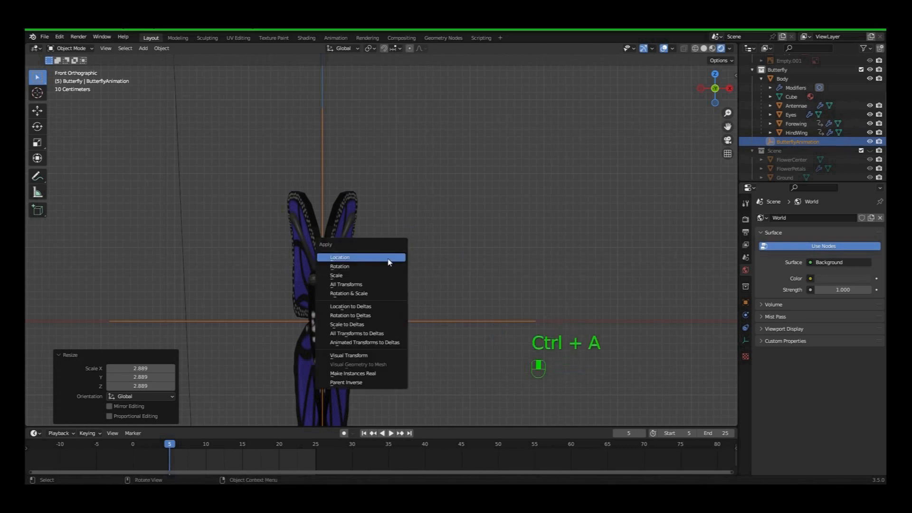
pyautogui.click(368, 274)
# Step: Parent the butterfly's Body to the ButterflyAnimation empty using Object (Keep Transform)
pyautogui.moveTo(393, 274); pyautogui.dragTo(350, 265, button='middle')
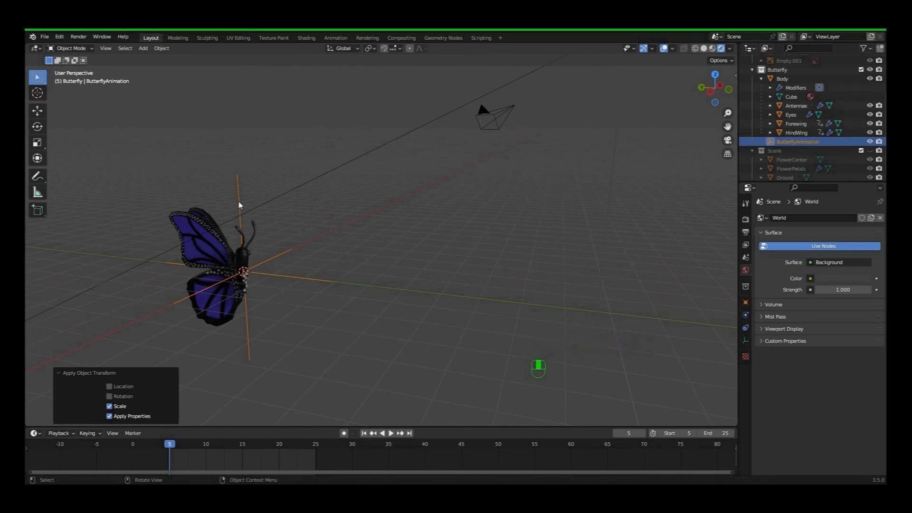
pyautogui.click(237, 262)
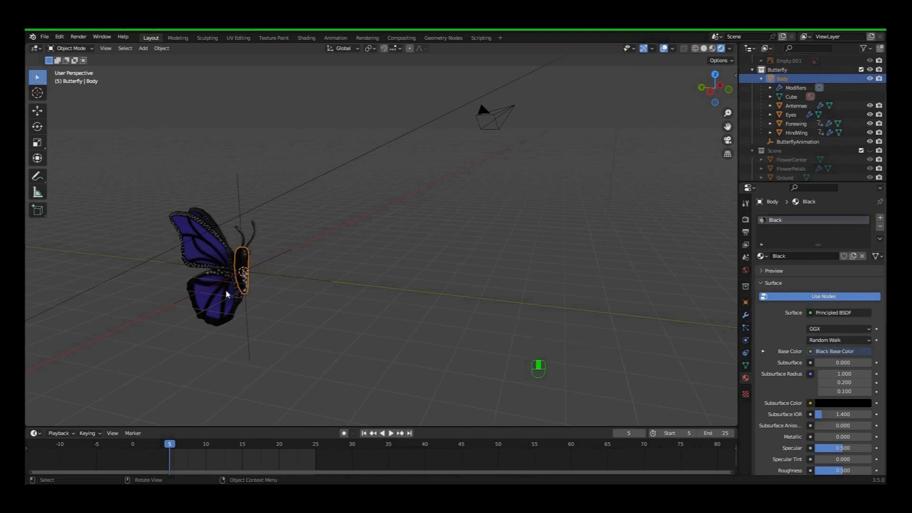
pyautogui.click(240, 253)
pyautogui.keyDown('shift'); pyautogui.click(240, 203); pyautogui.keyUp('shift')
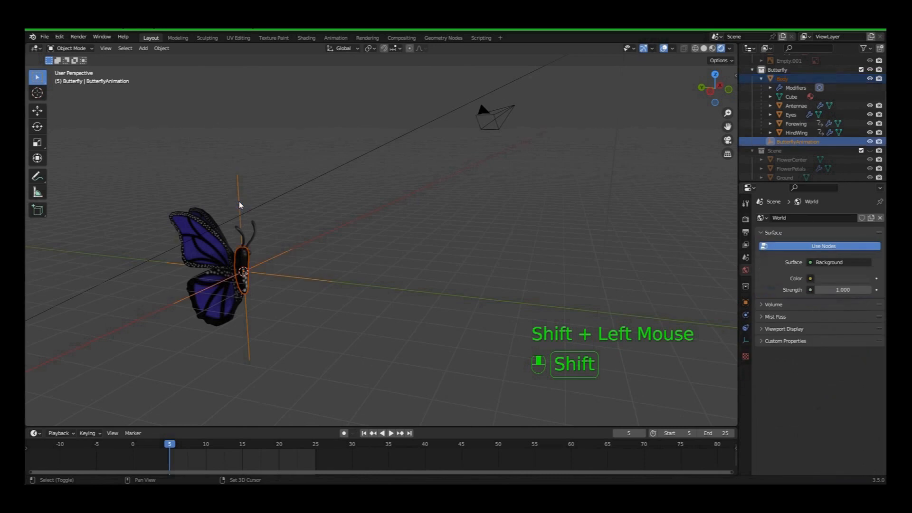
pyautogui.hotkey('ctrl', 'p')
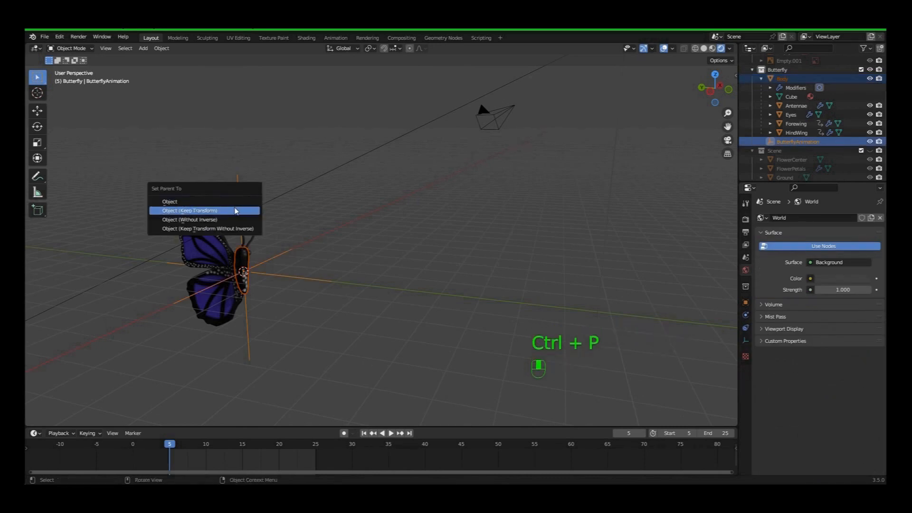
pyautogui.click(236, 211)
# Step: Rotate the ButterflyAnimation empty about 24.4° in the current angled view so the butterfly tilts forward
pyautogui.click(332, 310)
pyautogui.press('r')
pyautogui.click(249, 315)
pyautogui.press('r')
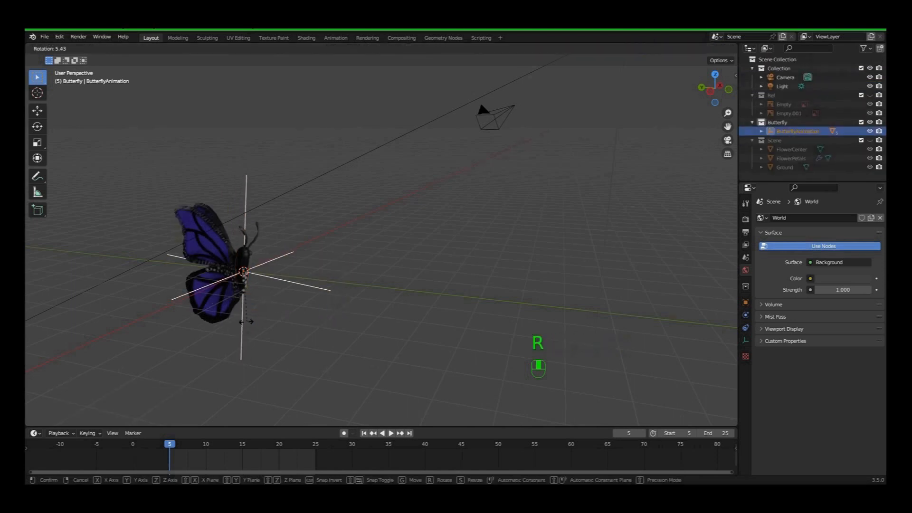
pyautogui.click(231, 318)
# Step: Play back the flapping and try moving the ButterflyAnimation empty to test that the whole butterfly follows
pyautogui.press('space')
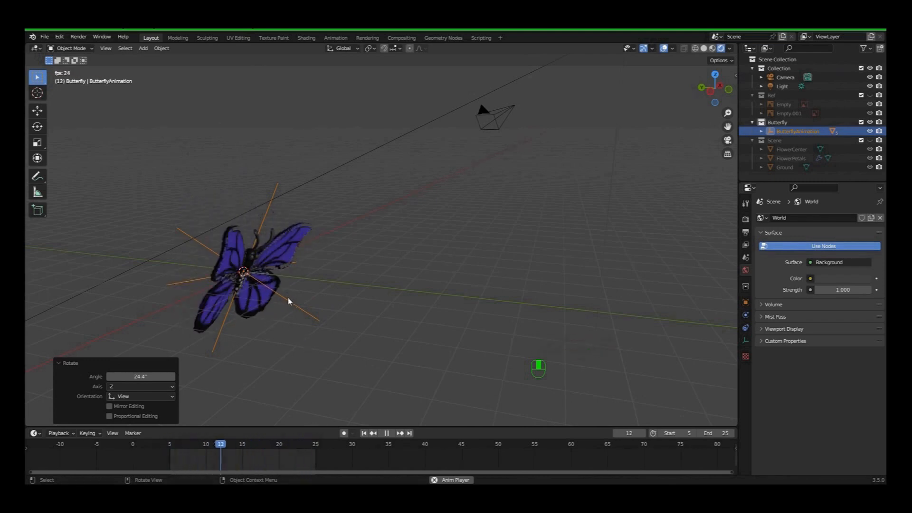
pyautogui.press('g')
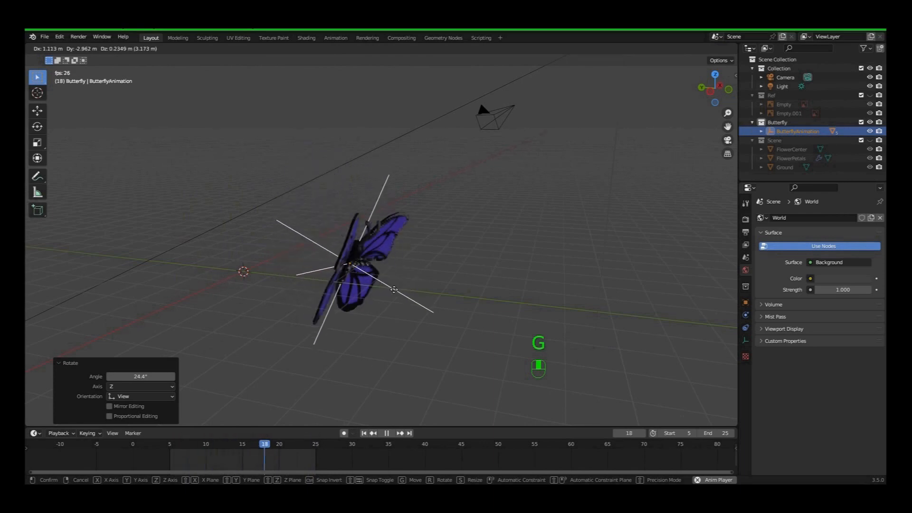
pyautogui.click(313, 324)
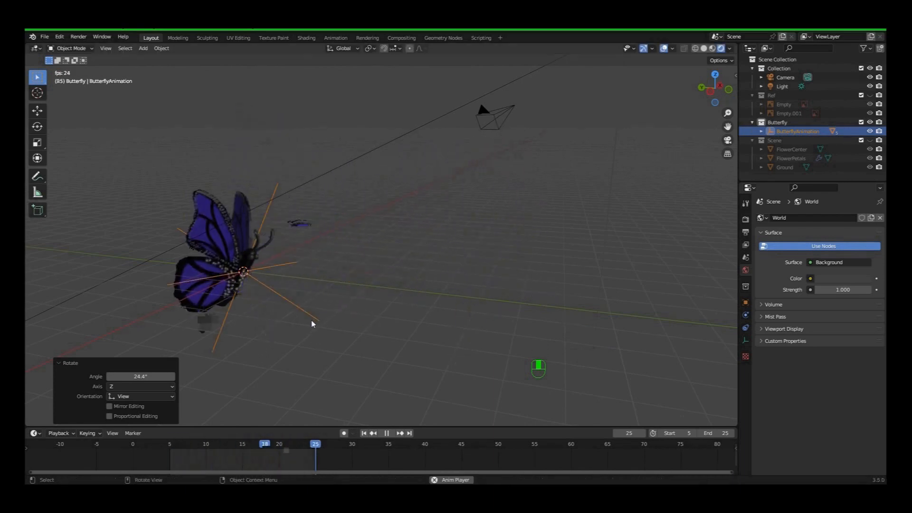
pyautogui.click(373, 295)
pyautogui.press('space')
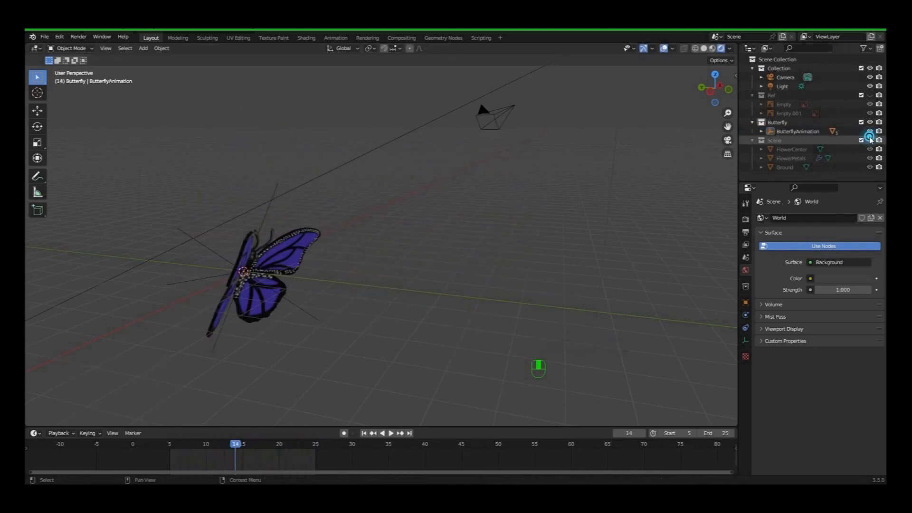
# Step: Show the Scene collection and move the ButterflyAnimation empty about 1.84 m in X and -6.98 m in Y toward the flower
pyautogui.click(870, 140)
pyautogui.press('KP_1')
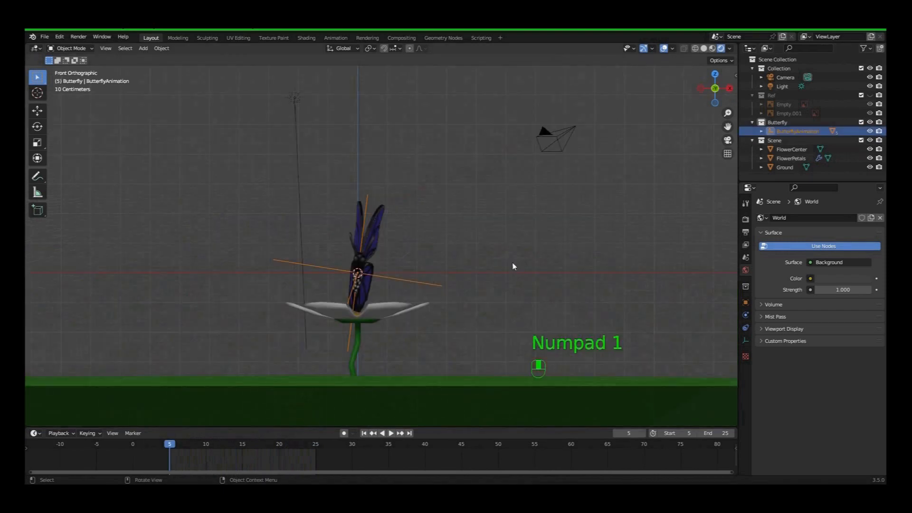
pyautogui.moveTo(513, 265); pyautogui.dragTo(565, 265, button='middle')
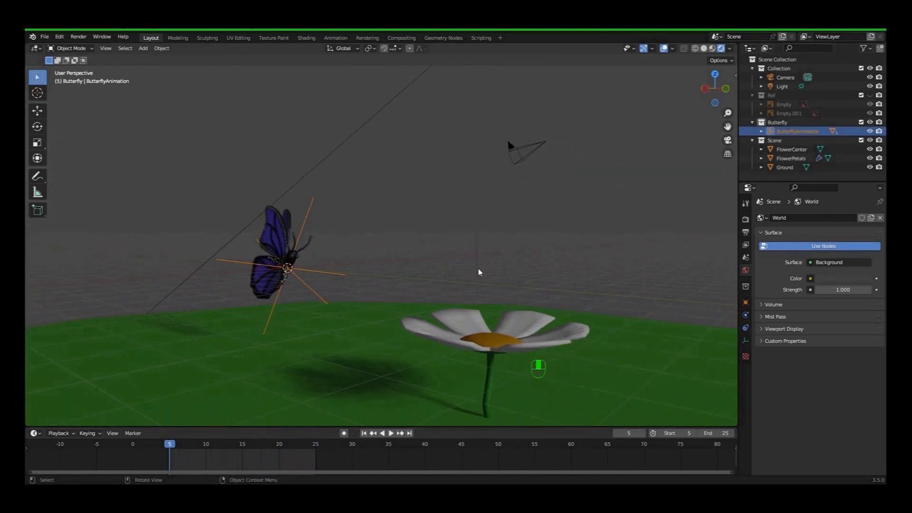
pyautogui.moveTo(479, 272); pyautogui.dragTo(512, 267, button='middle')
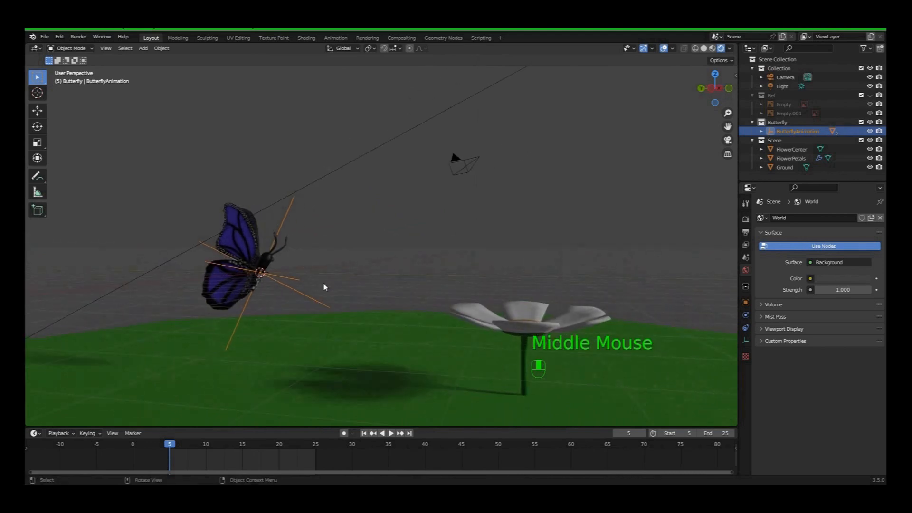
pyautogui.press('g')
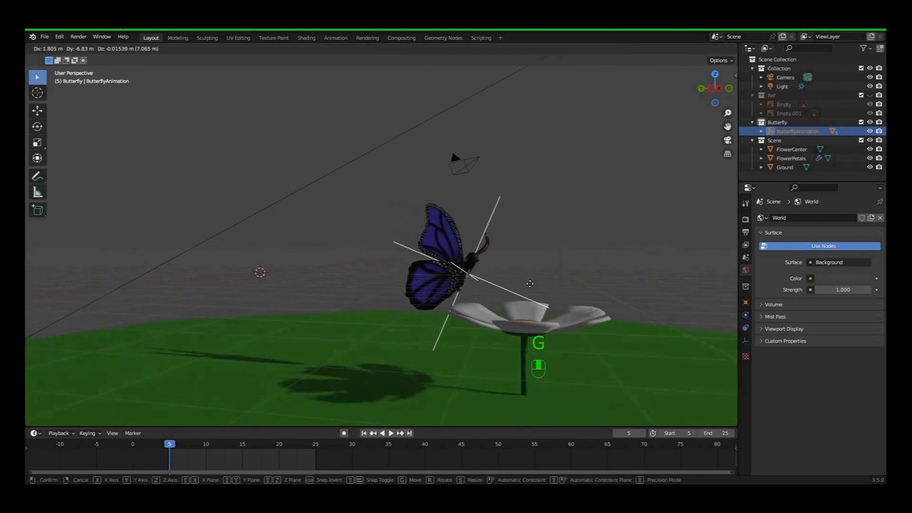
pyautogui.click(523, 290)
# Step: Raise the ButterflyAnimation empty about 0.41 m near the flower and rotate it about -6.7° in the angled view
pyautogui.moveTo(523, 290); pyautogui.dragTo(427, 301, button='middle')
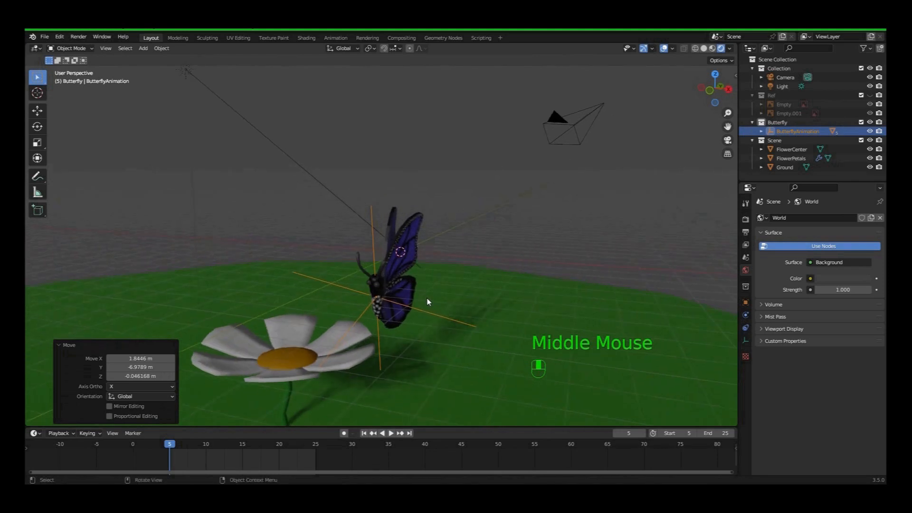
pyautogui.press('g')
pyautogui.press('r')
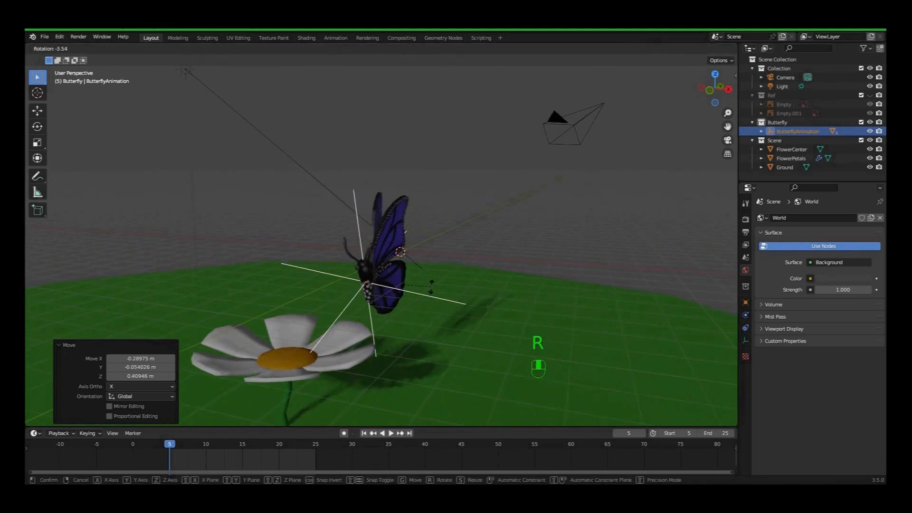
pyautogui.click(431, 285)
# Step: Rotate the ButterflyAnimation empty about -3.4° in the front view to level its crosswise axis
pyautogui.press('KP_1')
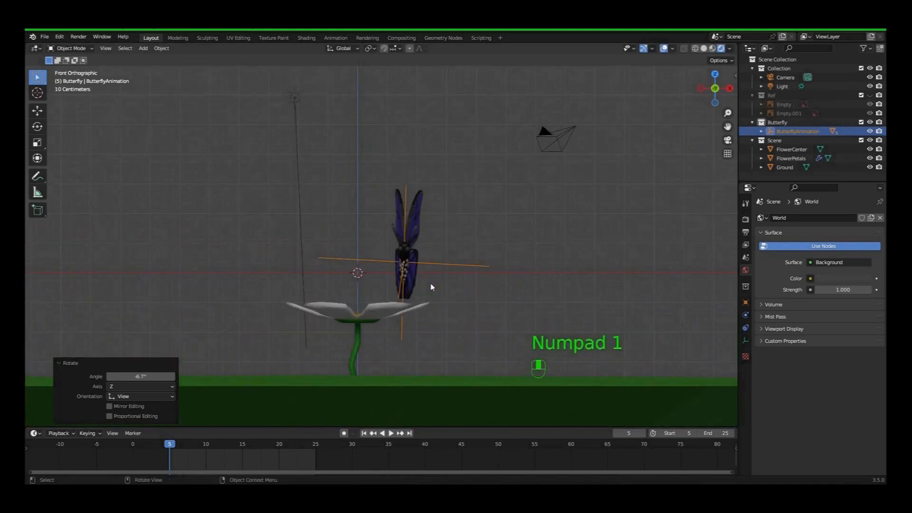
pyautogui.press('r')
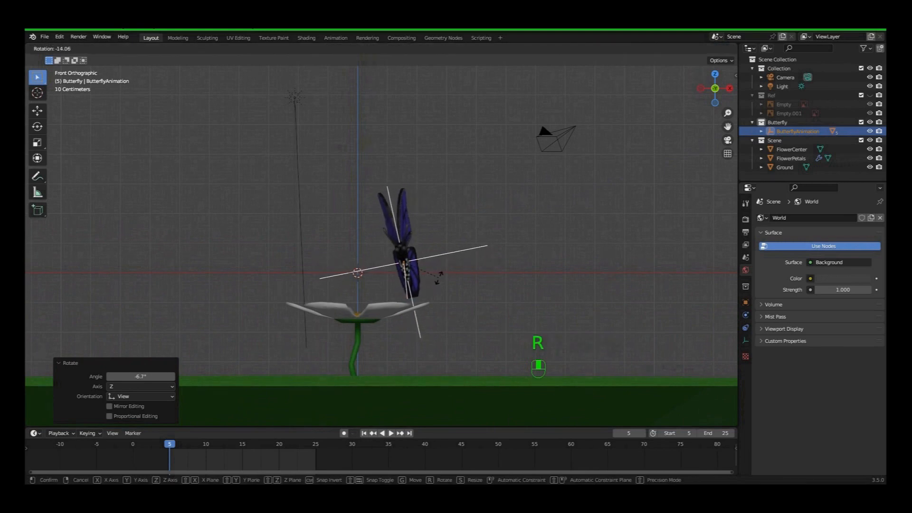
pyautogui.click(436, 286)
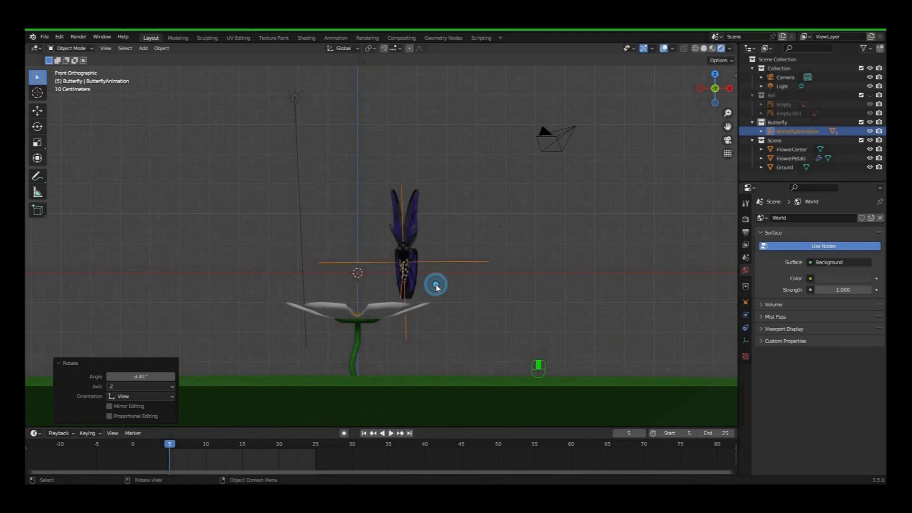
# Step: Insert a keyframe for the ButterflyAnimation empty at frame 1 from the right-side view
pyautogui.press('KP_3')
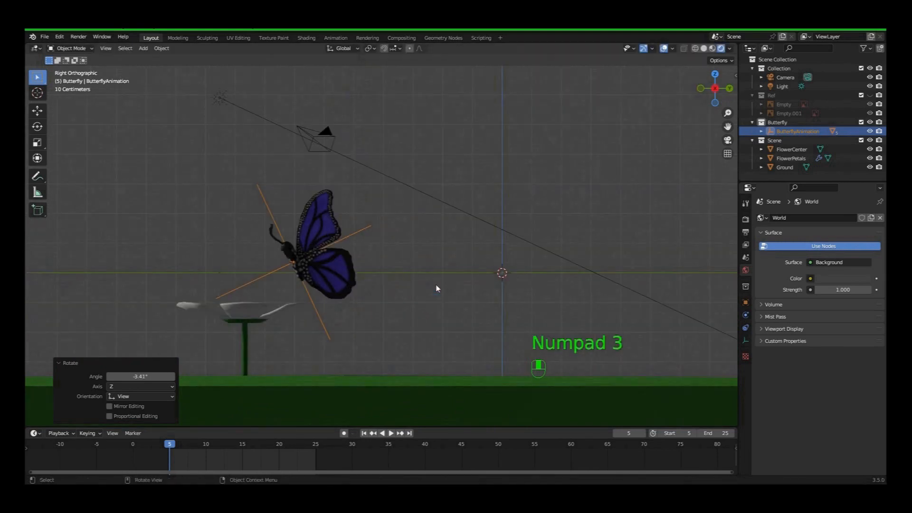
pyautogui.press('space')
pyautogui.click(137, 449)
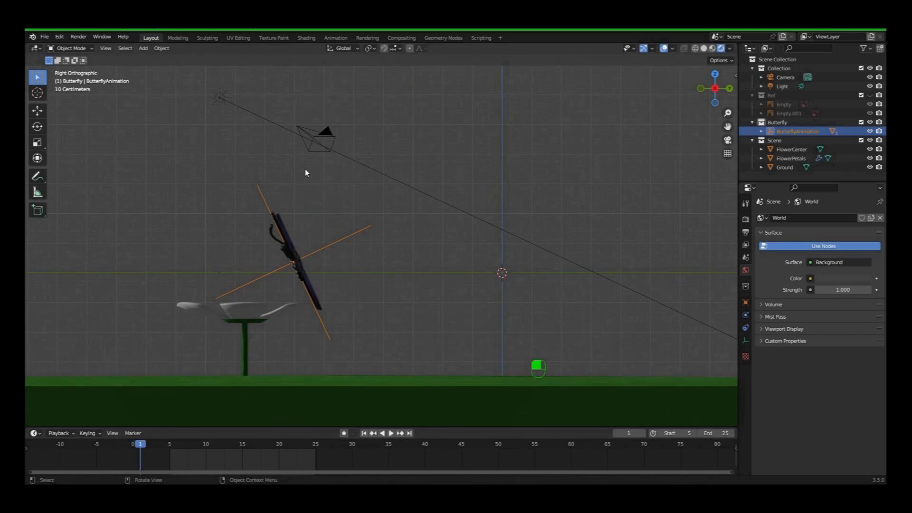
pyautogui.press('i')
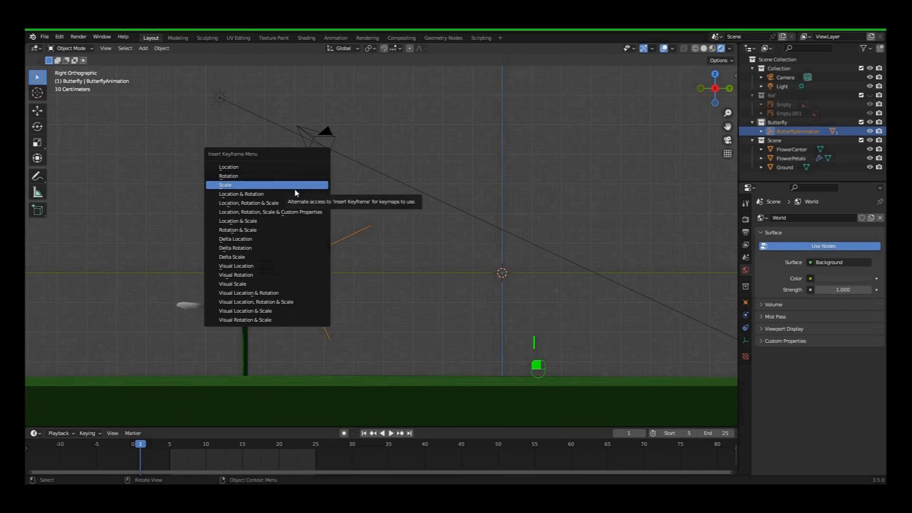
pyautogui.click(295, 188)
# Step: Enable auto keying and, at frame 5, move the ButterflyAnimation empty about -1.32 m X, 1.70 m Y and 0.49 m Z, then tilt it
pyautogui.moveTo(140, 449); pyautogui.dragTo(169, 454)
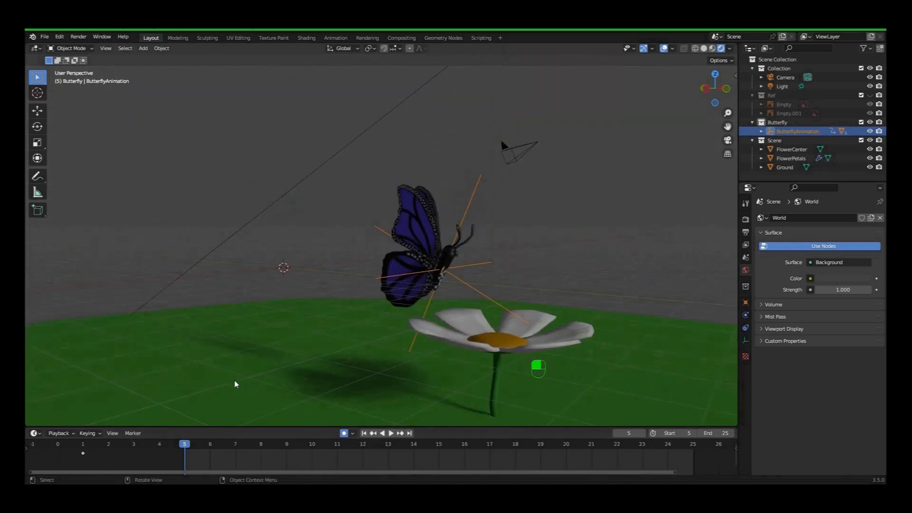
pyautogui.click(477, 291)
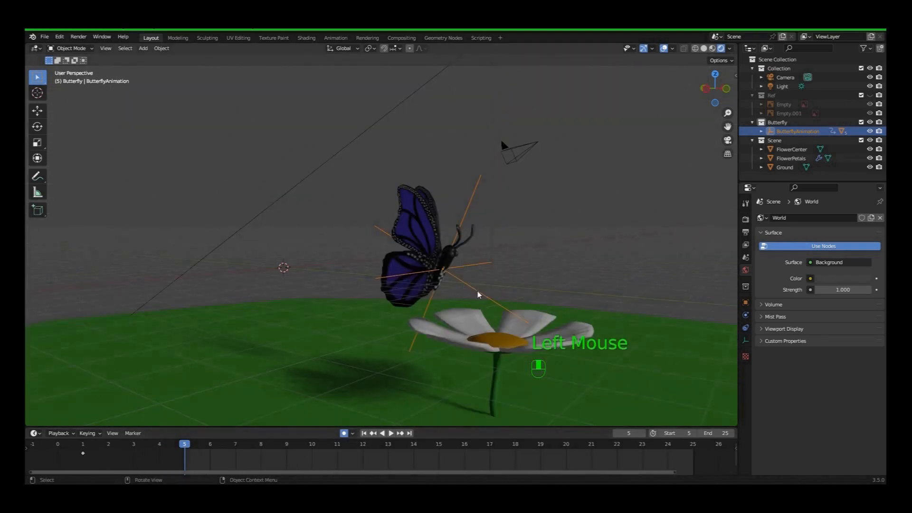
pyautogui.press('g')
pyautogui.click(402, 271)
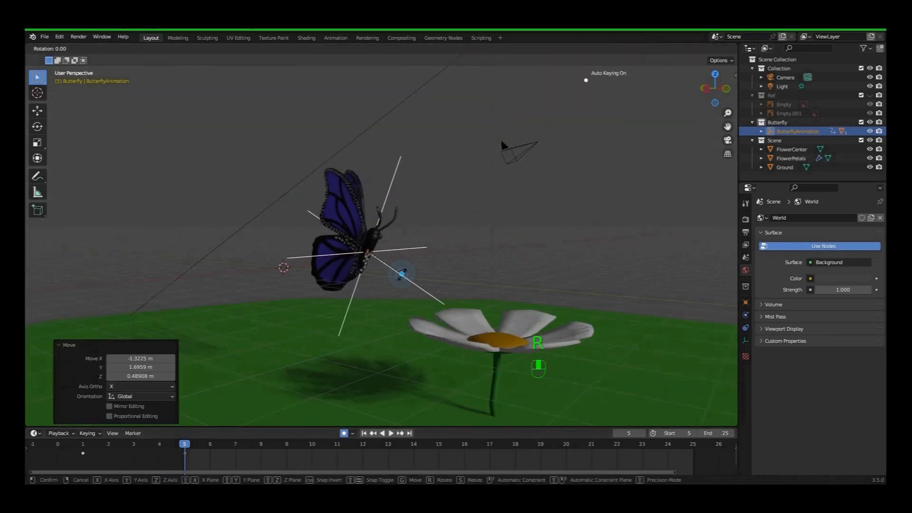
pyautogui.press('r')
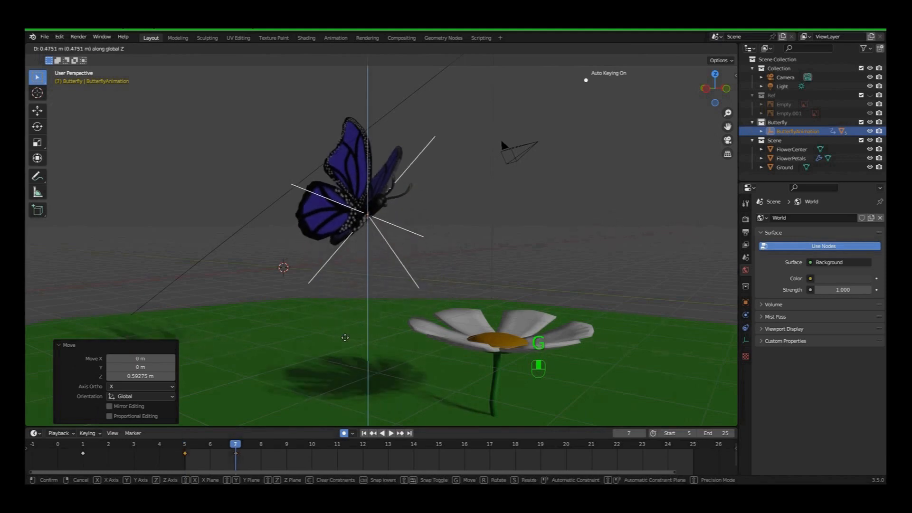
# Step: Raise the ButterflyAnimation empty about 0.5 m at frame 7 and rotate it around the X axis
pyautogui.click(344, 337)
pyautogui.press('r')
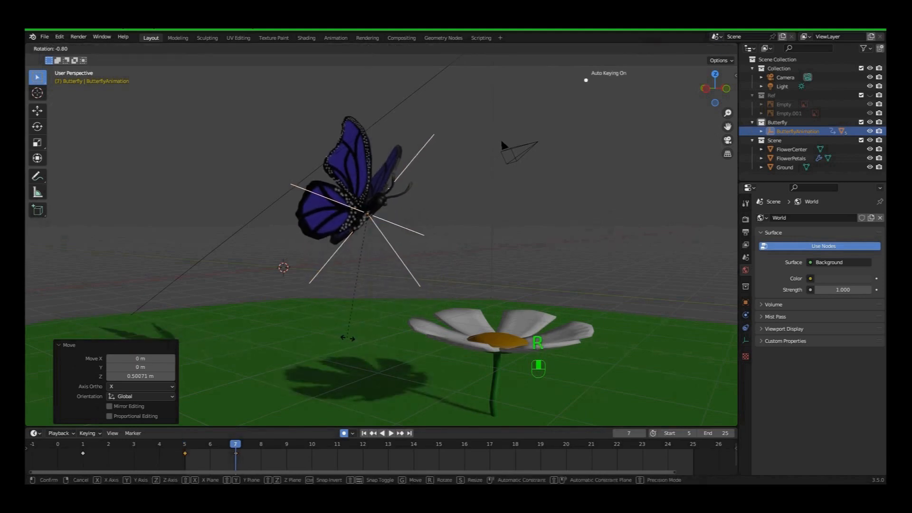
pyautogui.press('x')
pyautogui.click(401, 349)
# Step: At frame 9, raise the ButterflyAnimation empty about 1.74 m and rotate it about -16.3° around the global Y axis
pyautogui.click(287, 444)
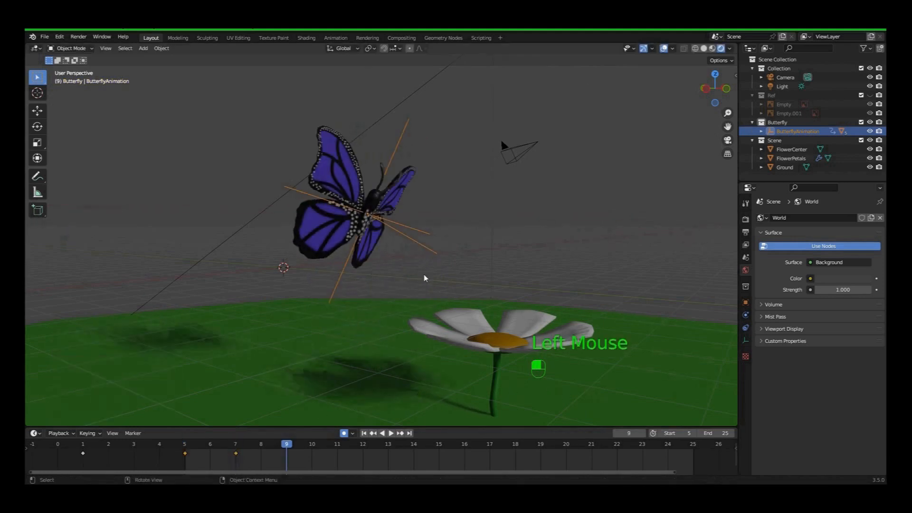
pyautogui.moveTo(454, 283); pyautogui.dragTo(359, 287, button='middle')
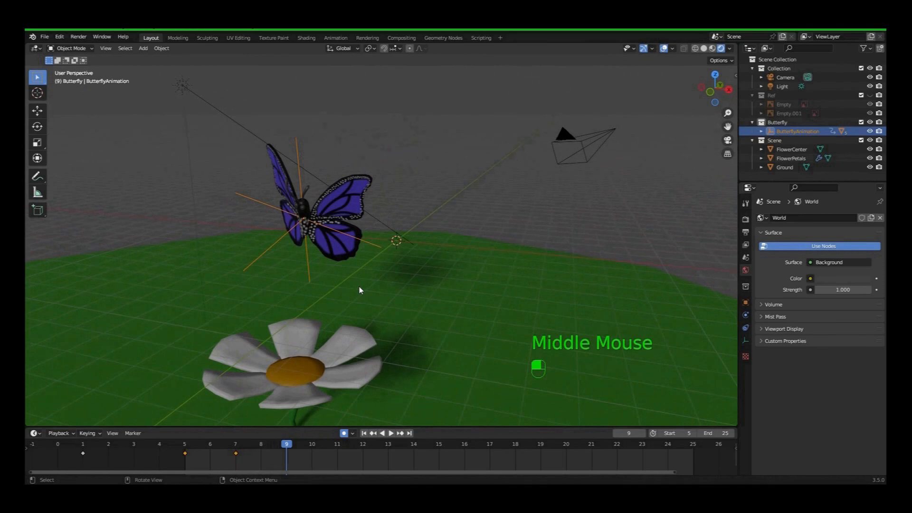
pyautogui.press('g')
pyautogui.press('z')
pyautogui.click(365, 223)
pyautogui.press('r')
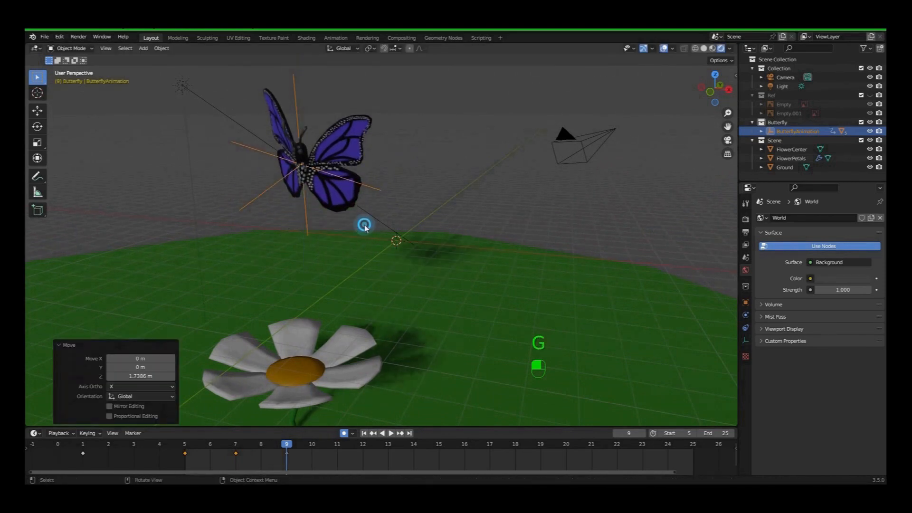
pyautogui.press('y')
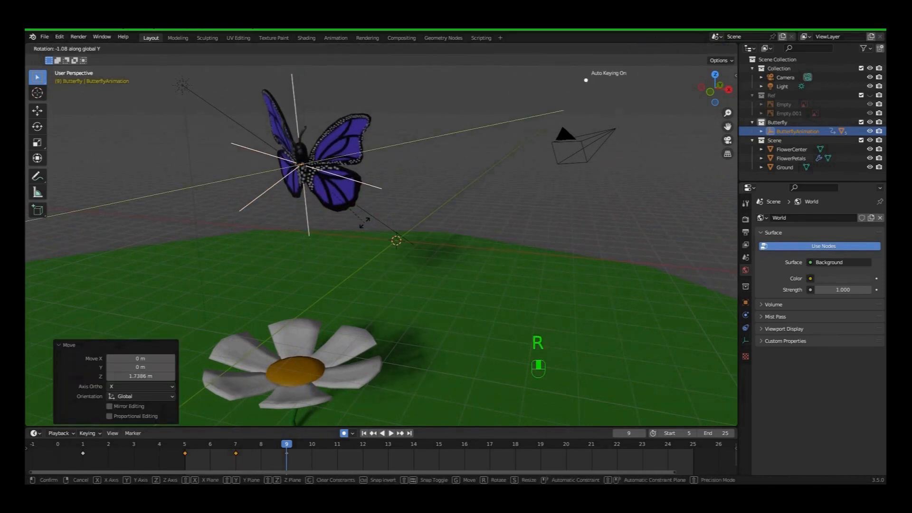
pyautogui.click(397, 216)
# Step: Shift the ButterflyAnimation empty along the X axis at frame 9
pyautogui.press('g')
pyautogui.press('x')
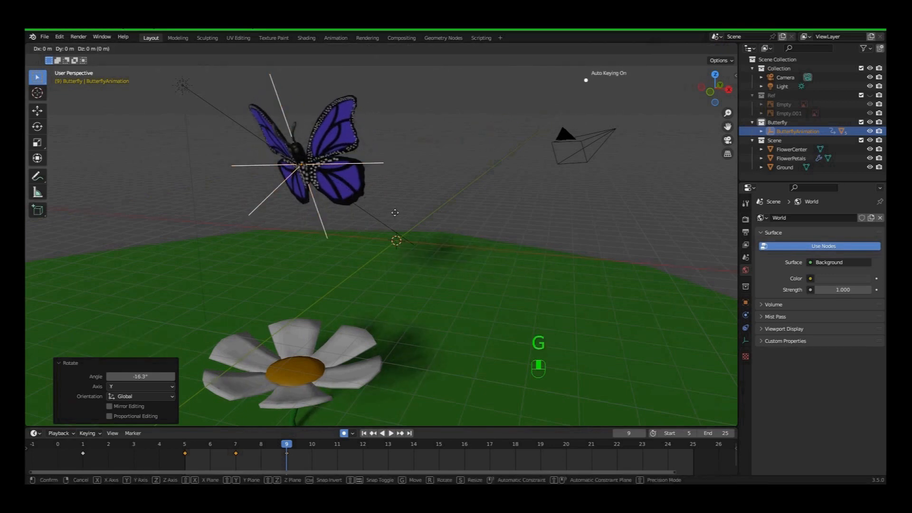
pyautogui.click(353, 216)
# Step: At frame 11, move the ButterflyAnimation empty about -3.58 m in X and rotate it around the global Z axis
pyautogui.moveTo(287, 447)
pyautogui.mouseDown()
pyautogui.moveTo(159, 447)
pyautogui.moveTo(287, 446)
pyautogui.mouseUp()
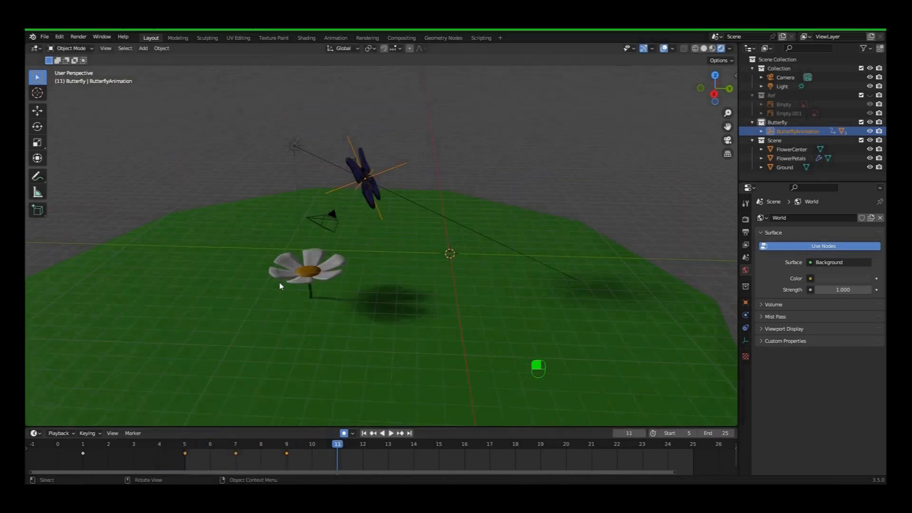
pyautogui.press('g')
pyautogui.press('x')
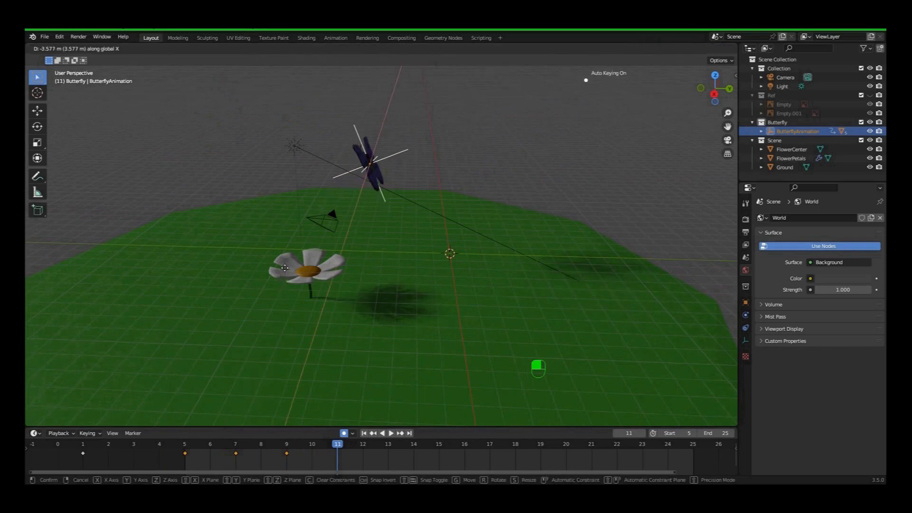
pyautogui.click(275, 266)
pyautogui.moveTo(269, 278); pyautogui.dragTo(328, 284, button='middle')
pyautogui.press('r')
pyautogui.press('z')
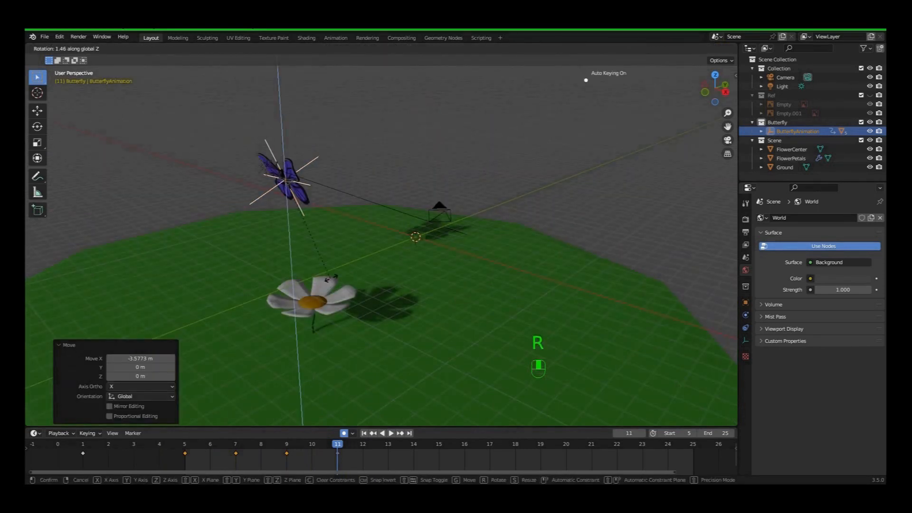
pyautogui.click(257, 285)
# Step: Lower the ButterflyAnimation empty about 1.77 m at frame 13 and rotate it about 23° around the Z axis at frame 15
pyautogui.press('g')
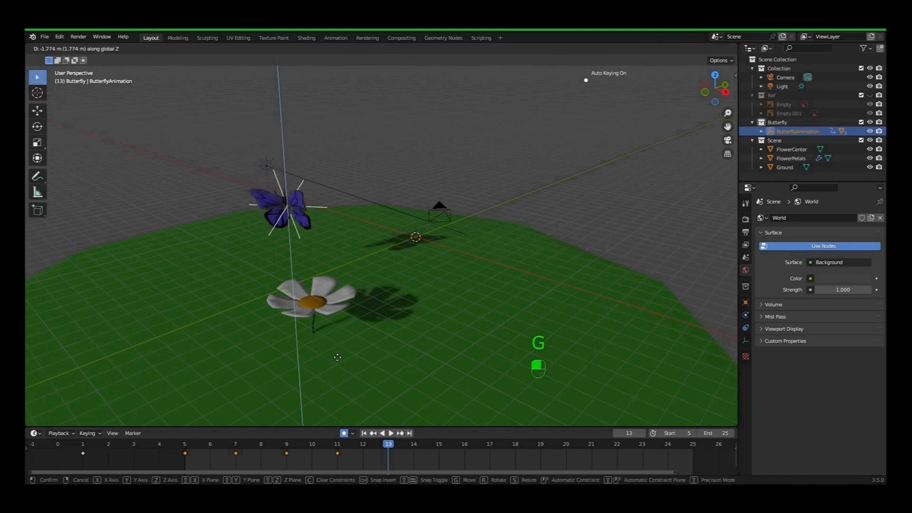
pyautogui.click(337, 358)
pyautogui.press('r')
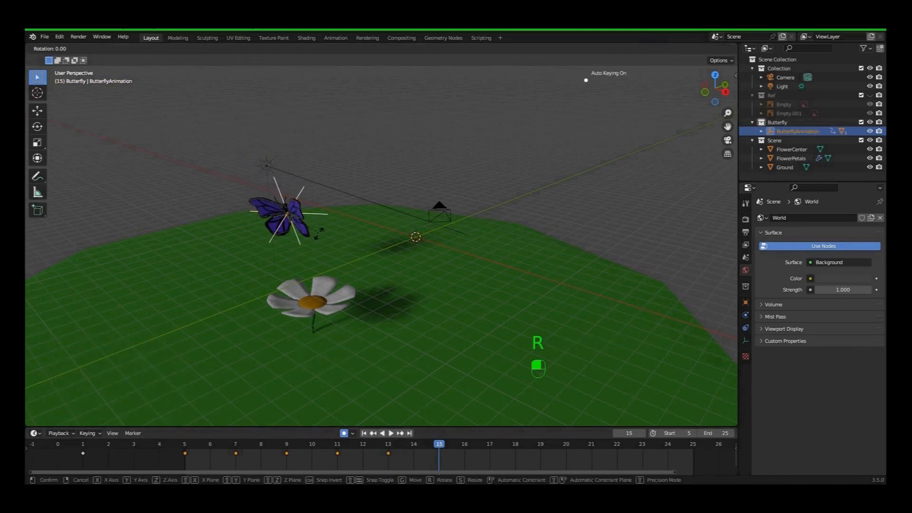
pyautogui.press('z')
pyautogui.click(270, 291)
# Step: Move the ButterflyAnimation empty about -1.53 m in X at frame 15
pyautogui.moveTo(247, 289); pyautogui.dragTo(270, 292, button='middle')
pyautogui.press('g')
pyautogui.press('x')
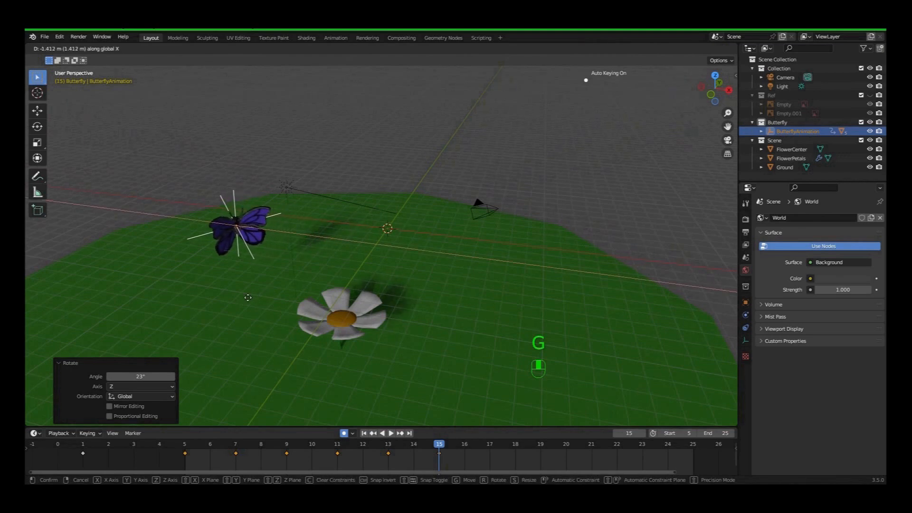
pyautogui.click(247, 288)
# Step: Preview the flight from frame 5, and at frame 17 lower the ButterflyAnimation empty about 1.04 m
pyautogui.click(194, 442)
pyautogui.press('space')
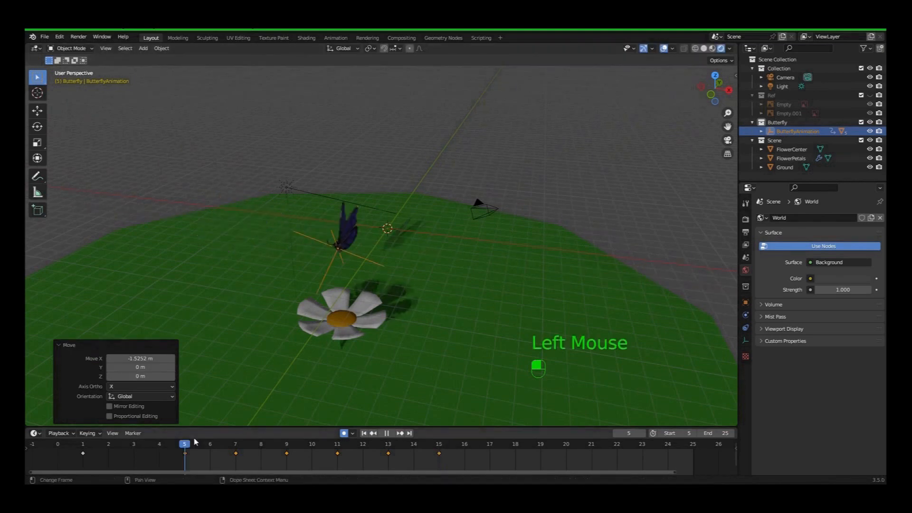
pyautogui.moveTo(194, 443); pyautogui.dragTo(496, 455)
pyautogui.press('g')
pyautogui.press('z')
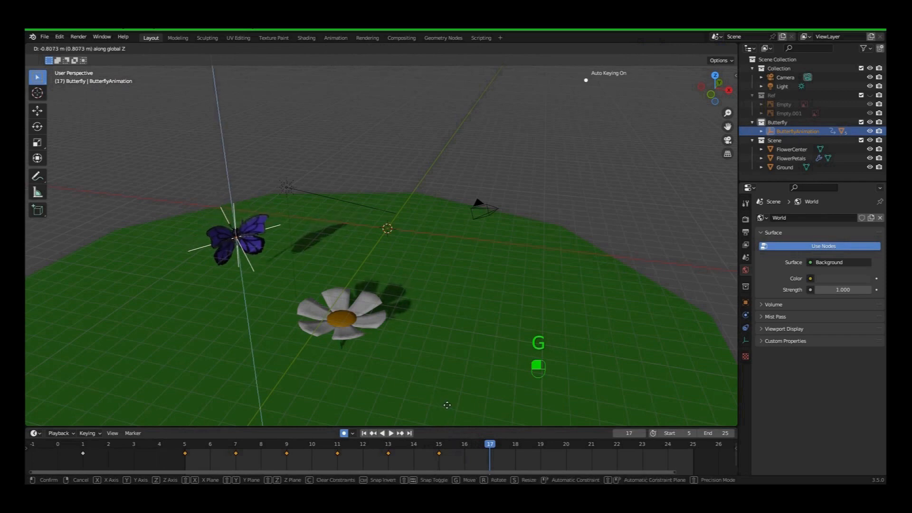
pyautogui.click(455, 407)
# Step: In front view at frame 17, move the ButterflyAnimation empty about 1.47 m in X, rotate it about 39.9° around Z, and preview the flight
pyautogui.press('KP_1')
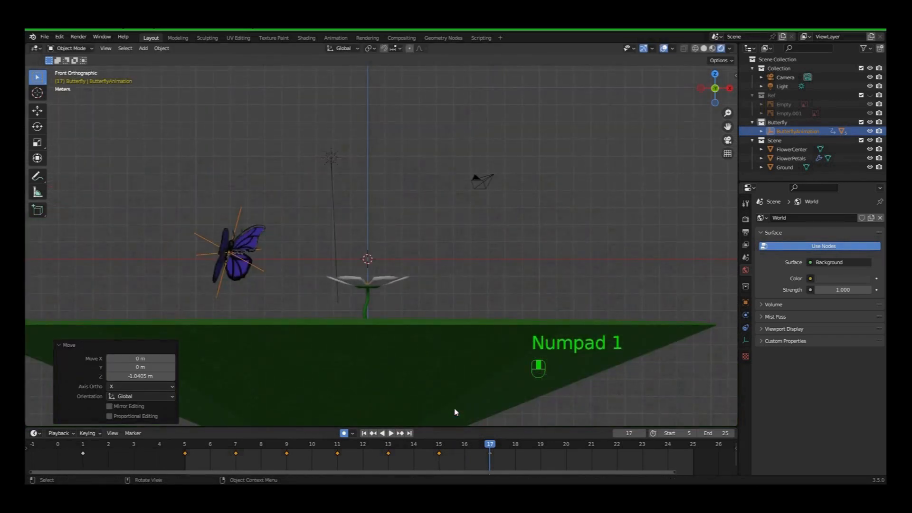
pyautogui.press('g')
pyautogui.click(480, 403)
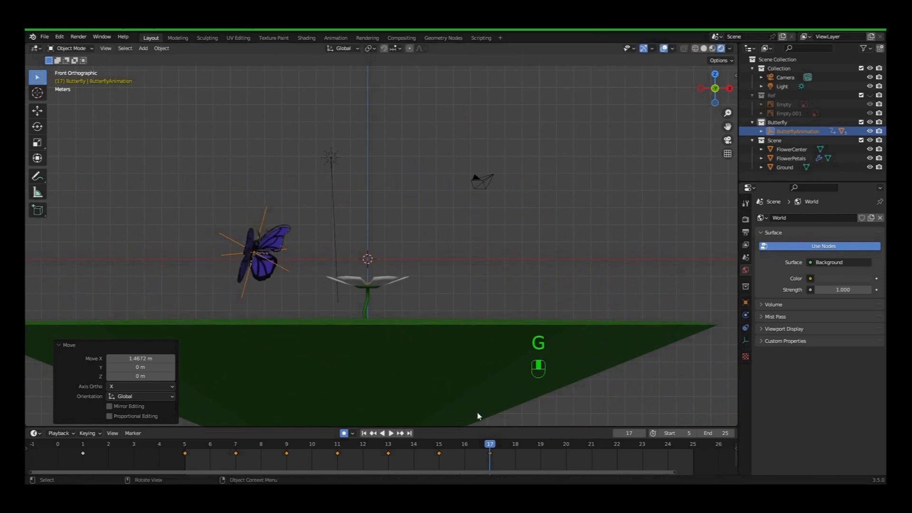
pyautogui.press('r')
pyautogui.click(236, 424)
pyautogui.press('space')
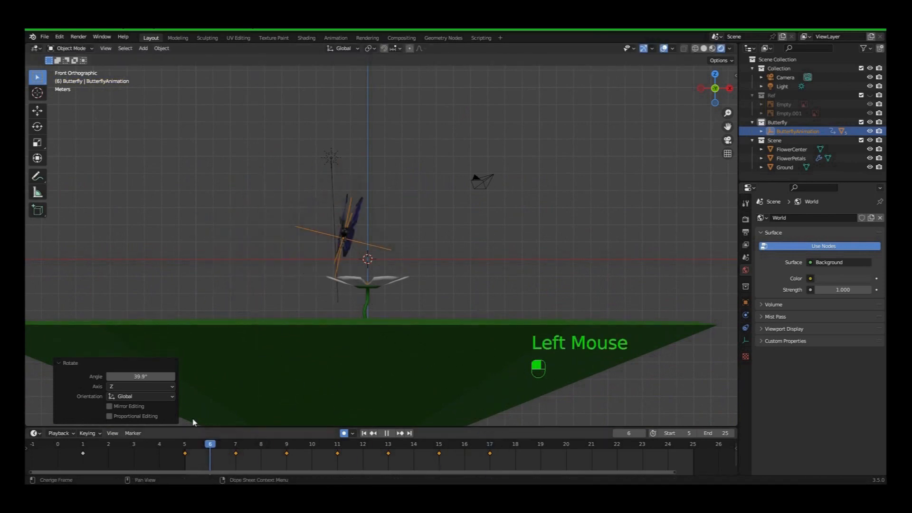
pyautogui.press('space')
# Step: At frame 19, raise the ButterflyAnimation empty about 2.8 m and rotate it around the global X axis
pyautogui.press('g')
pyautogui.click(528, 340)
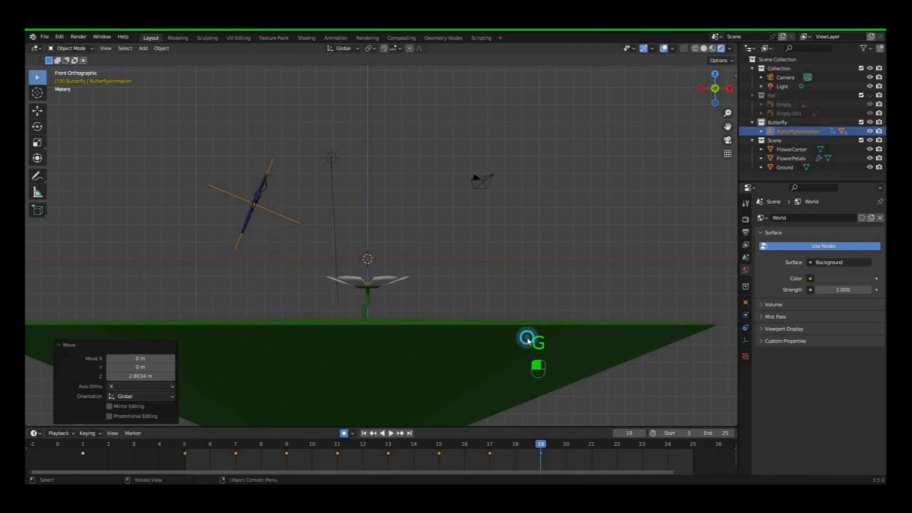
pyautogui.press('r')
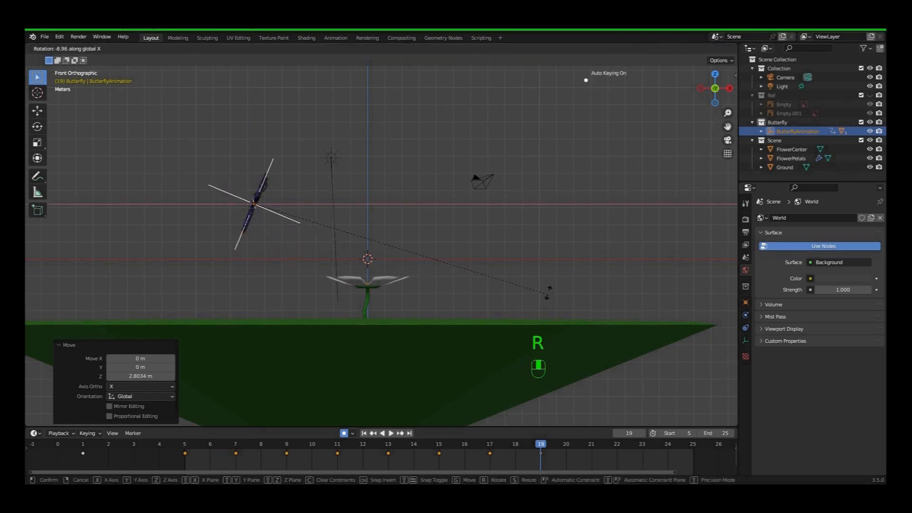
pyautogui.click(549, 297)
# Step: At frame 21, lower the ButterflyAnimation empty about 0.82 m and rotate it
pyautogui.moveTo(547, 299); pyautogui.dragTo(441, 307, button='middle')
pyautogui.click(592, 445)
pyautogui.press('g')
pyautogui.press('z')
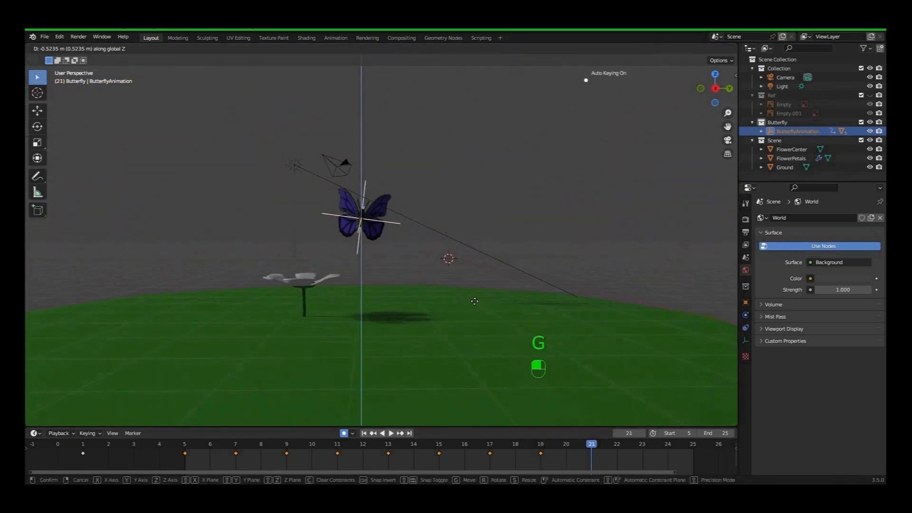
pyautogui.click(473, 301)
pyautogui.press('r')
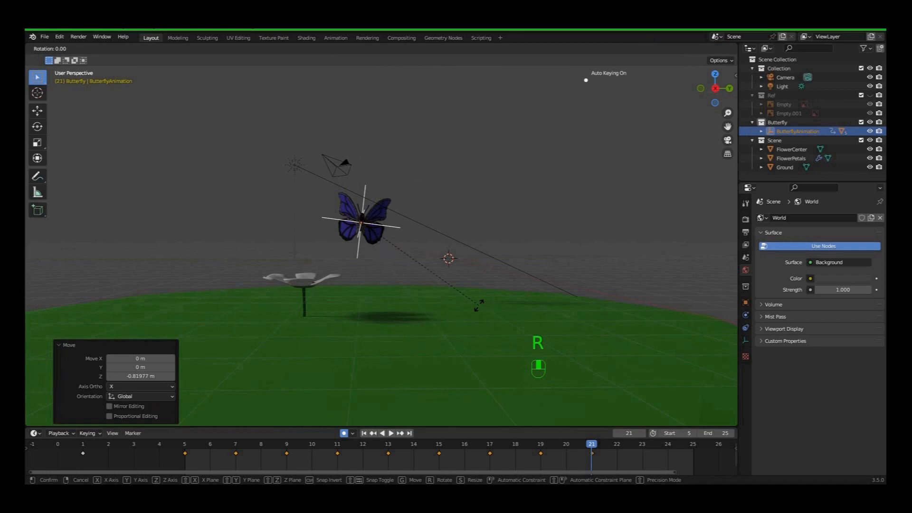
pyautogui.middleClick(475, 301)
pyautogui.click(606, 281)
# Step: At frame 23, move the ButterflyAnimation empty vertically along Z and rotate it about 19.8° around the X axis
pyautogui.click(643, 445)
pyautogui.press('g')
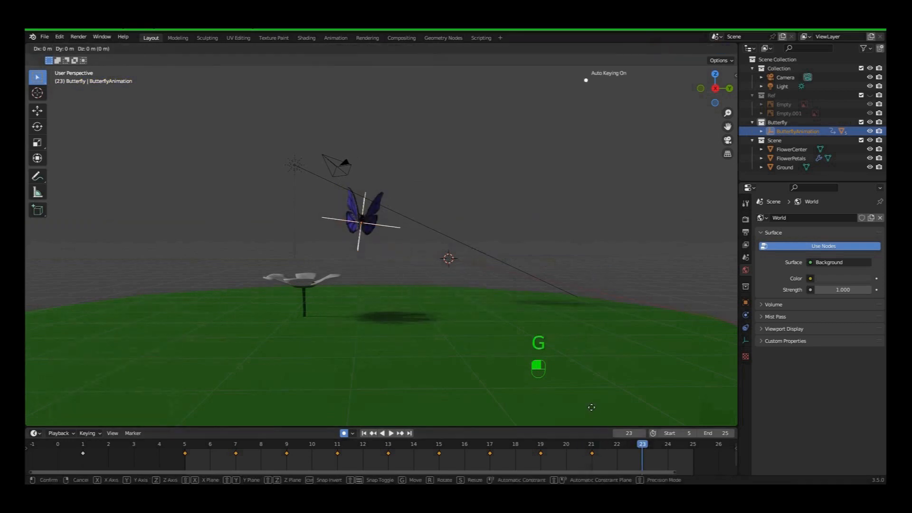
pyautogui.press('z')
pyautogui.click(667, 397)
pyautogui.press('r')
pyautogui.press('x')
pyautogui.click(95, 379)
# Step: Play back the butterfly's flight and inspect it up close from different angles, then stop playback
pyautogui.press('space')
pyautogui.scroll(2, 270, 321)
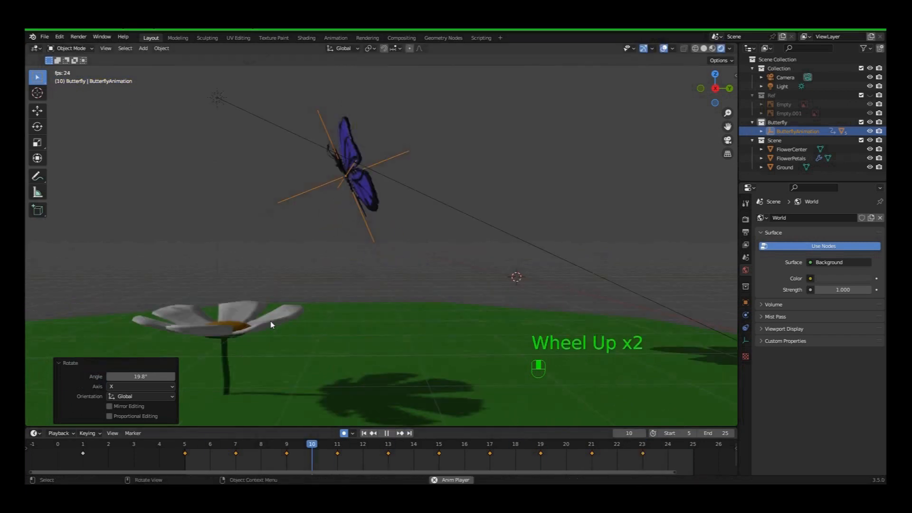
pyautogui.moveTo(270, 322); pyautogui.dragTo(371, 287, button='middle')
pyautogui.scroll(-2, 371, 288)
pyautogui.click(387, 432)
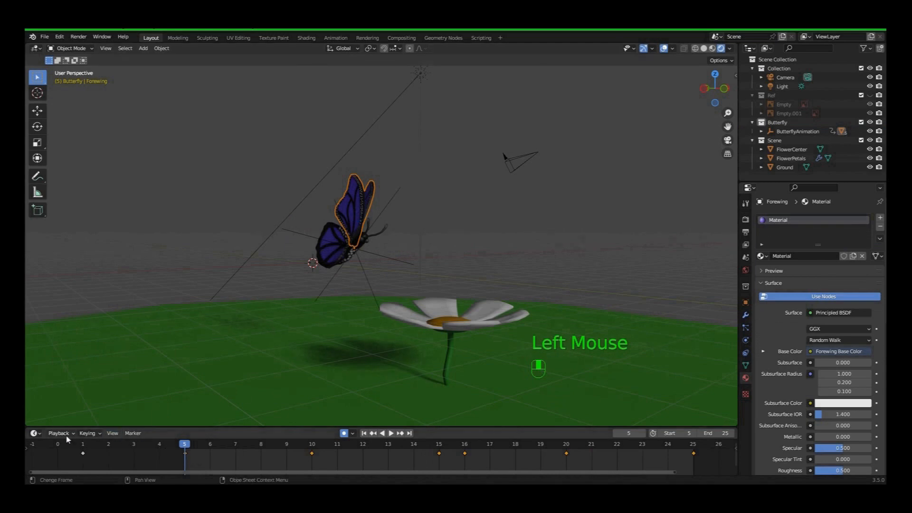
# Step: Make the Forewing's animation curves cyclic with the Make Cyclic (F-Modifier) extrapolation in the Graph Editor
pyautogui.click(36, 434)
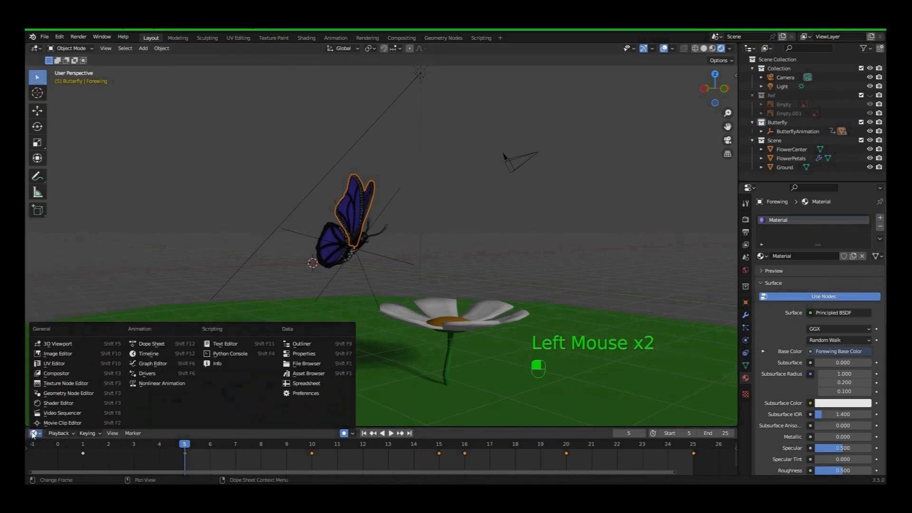
pyautogui.moveTo(34, 434)
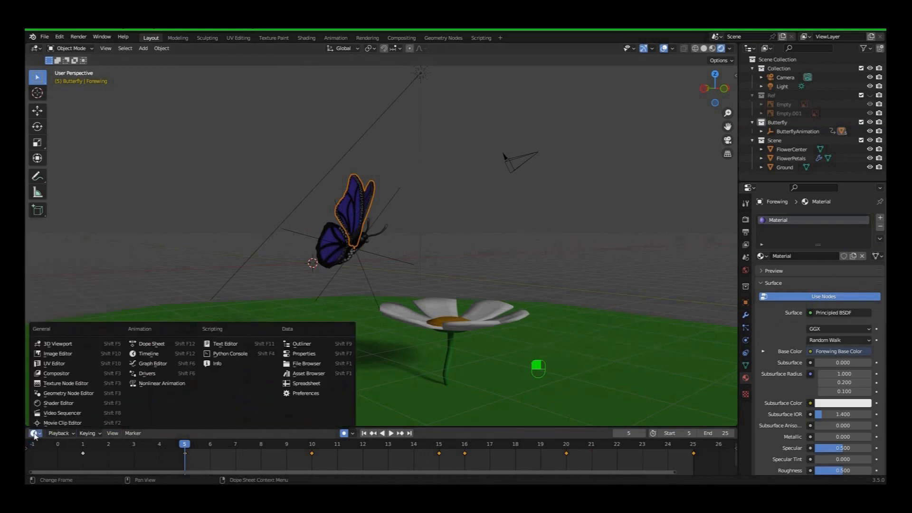
pyautogui.click(167, 365)
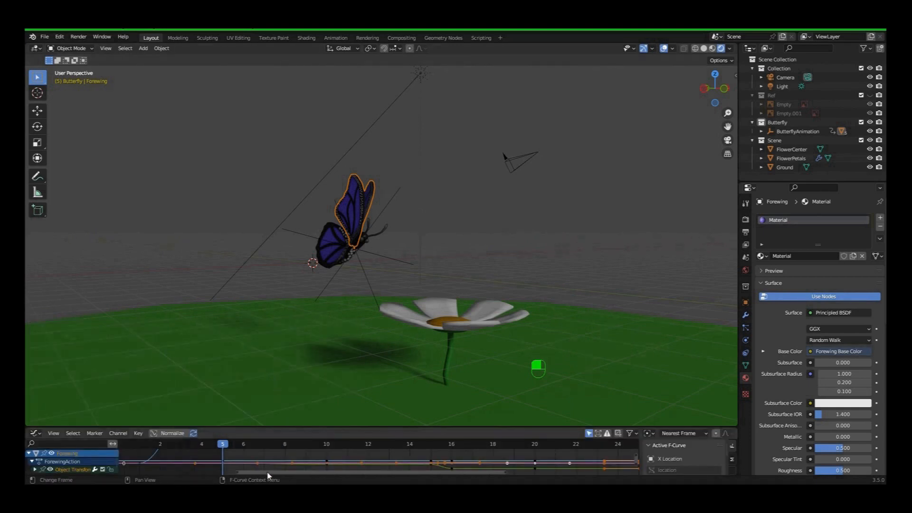
pyautogui.hotkey('shift', 'e')
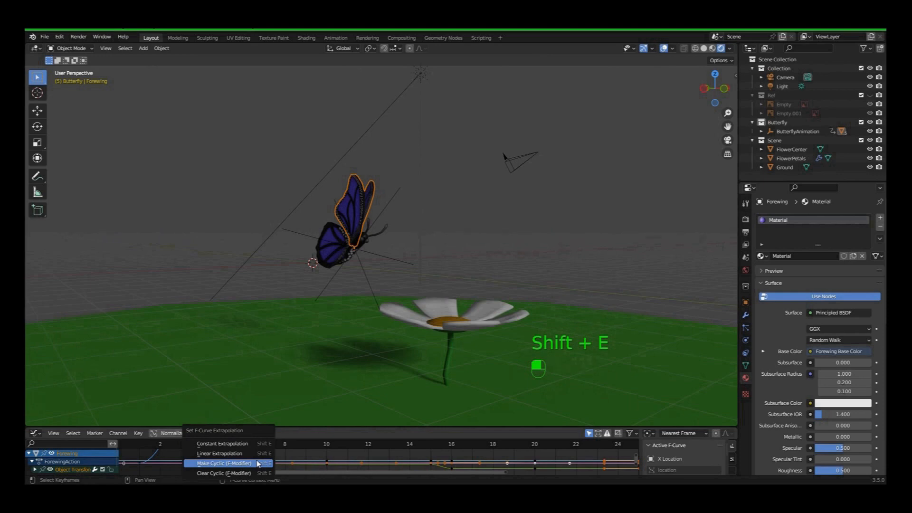
pyautogui.click(258, 463)
# Step: Apply Make Cyclic (F-Modifier) extrapolation to the HindWing's animation curves and return to the Timeline editor
pyautogui.click(329, 250)
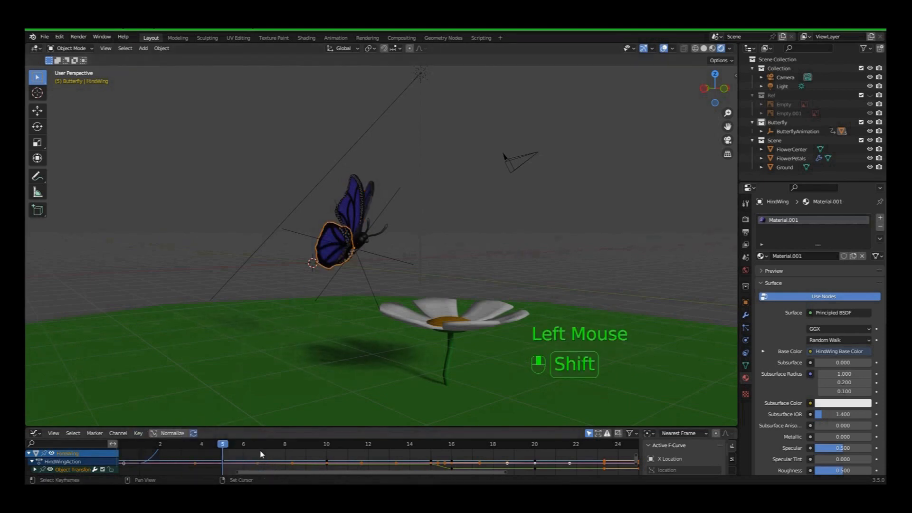
pyautogui.hotkey('shift', 'e')
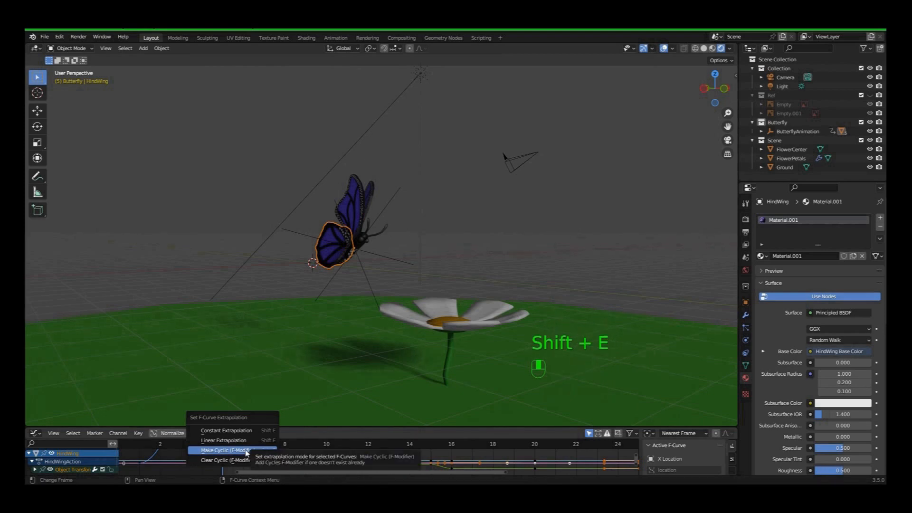
pyautogui.click(246, 451)
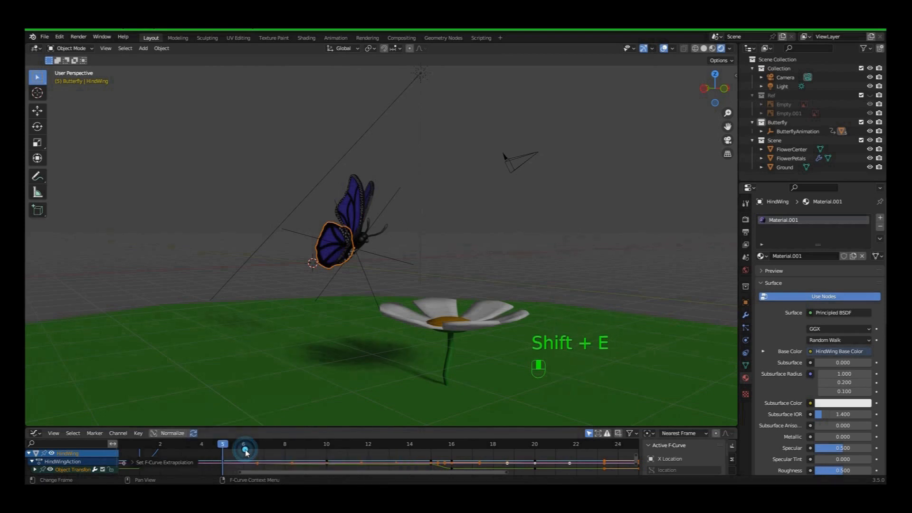
pyautogui.click(36, 434)
pyautogui.click(154, 353)
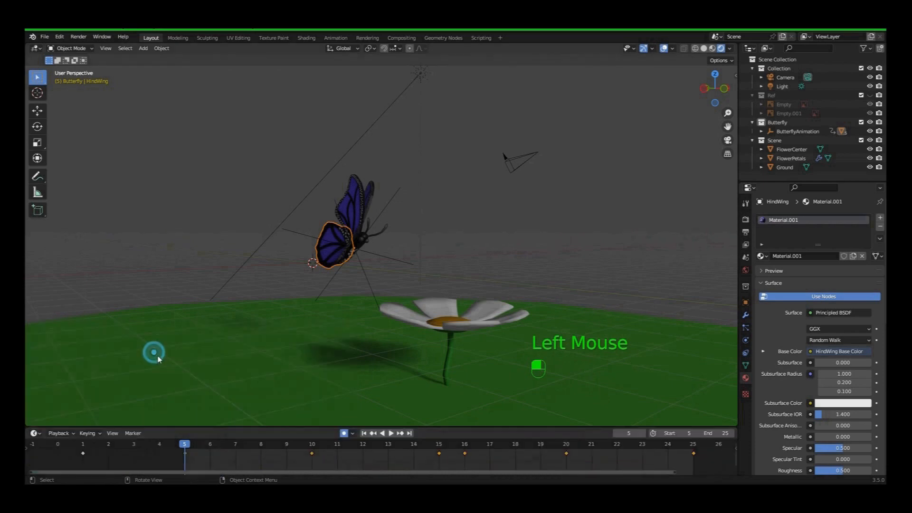
# Step: Play back the wing flapping and set the scene's end frame to 100
pyautogui.press('space')
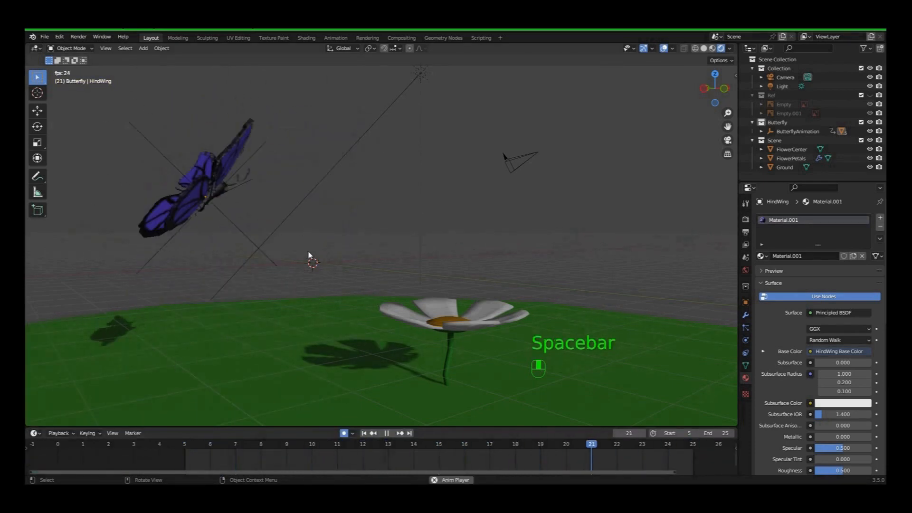
pyautogui.click(721, 433)
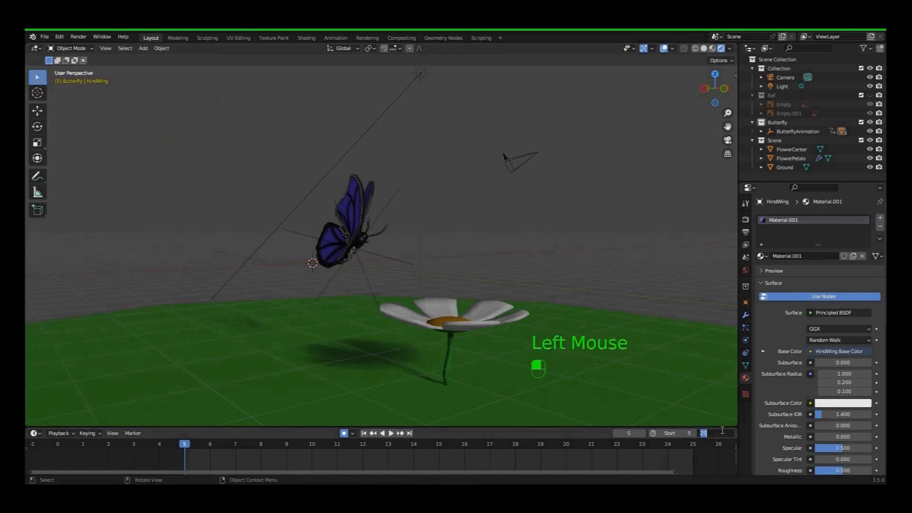
pyautogui.write('100')
pyautogui.press('Return')
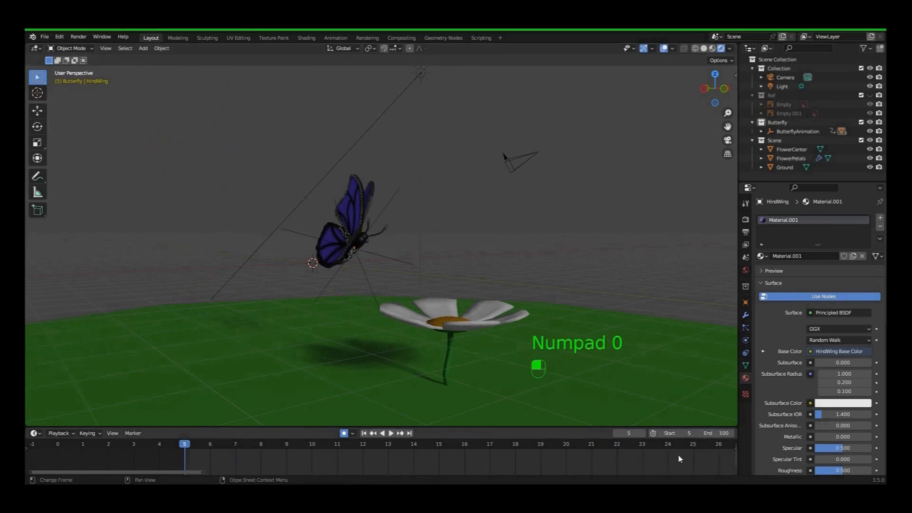
# Step: Shift the ButterflyAnimation empty's keyframes that follow frame 5 so that the first of them falls on frame 11
pyautogui.click(399, 190)
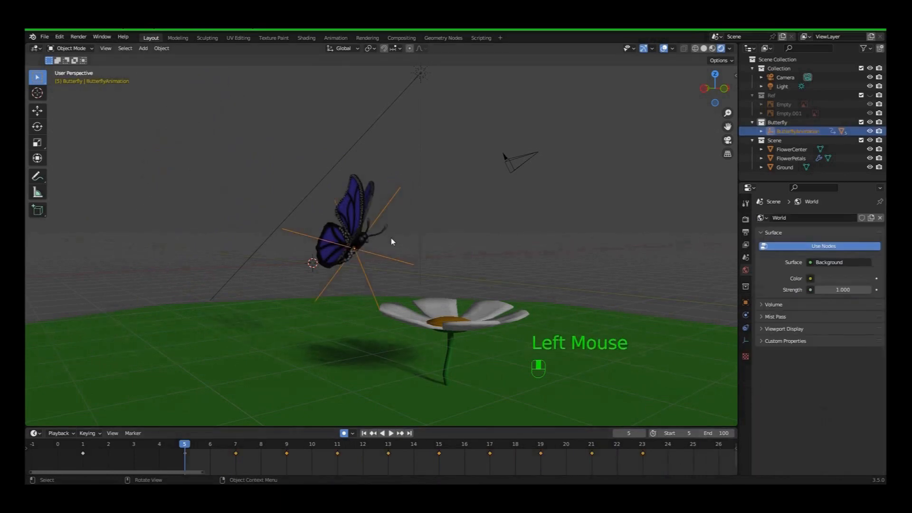
pyautogui.doubleClick(230, 464)
pyautogui.press('g')
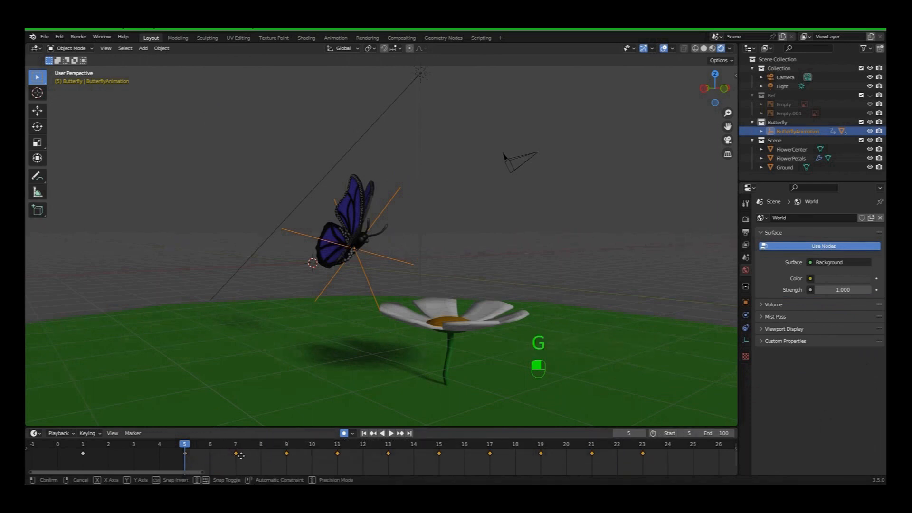
pyautogui.click(317, 459)
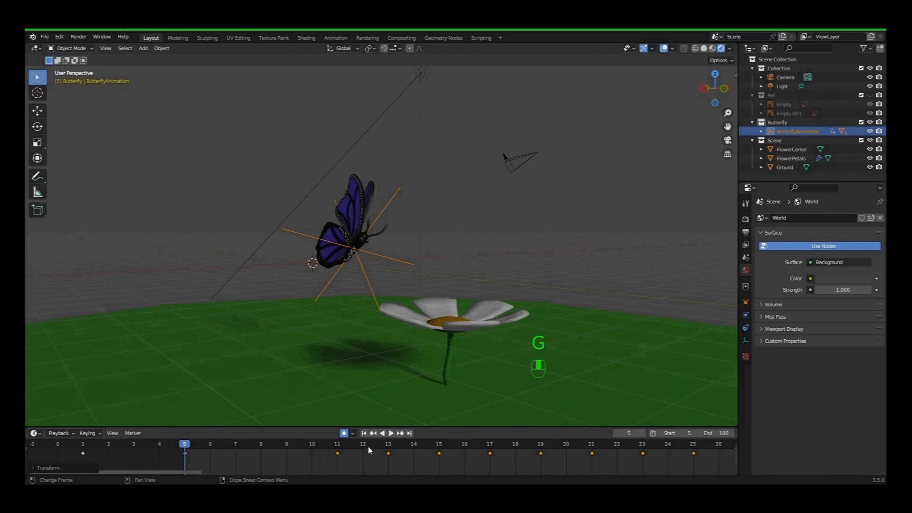
# Step: Shift the ButterflyAnimation keyframes that follow frame 11 to start at frame 17, and play back the flight
pyautogui.moveTo(292, 440); pyautogui.dragTo(337, 439)
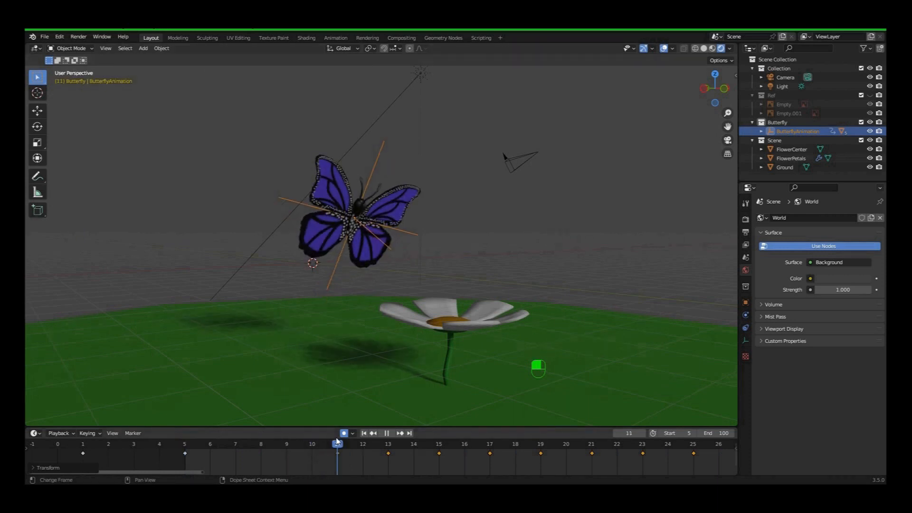
pyautogui.moveTo(380, 468); pyautogui.dragTo(726, 441)
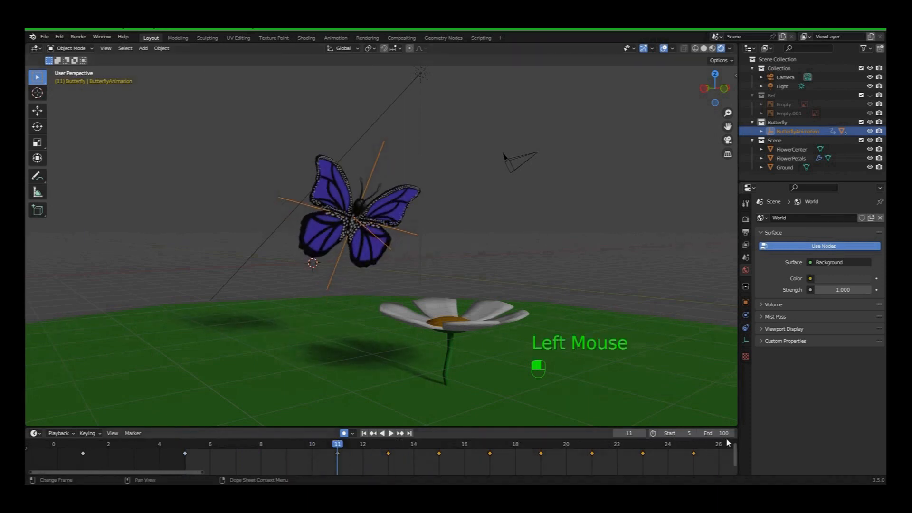
pyautogui.press('g')
pyautogui.press('space')
pyautogui.scroll(-3, 263, 461)
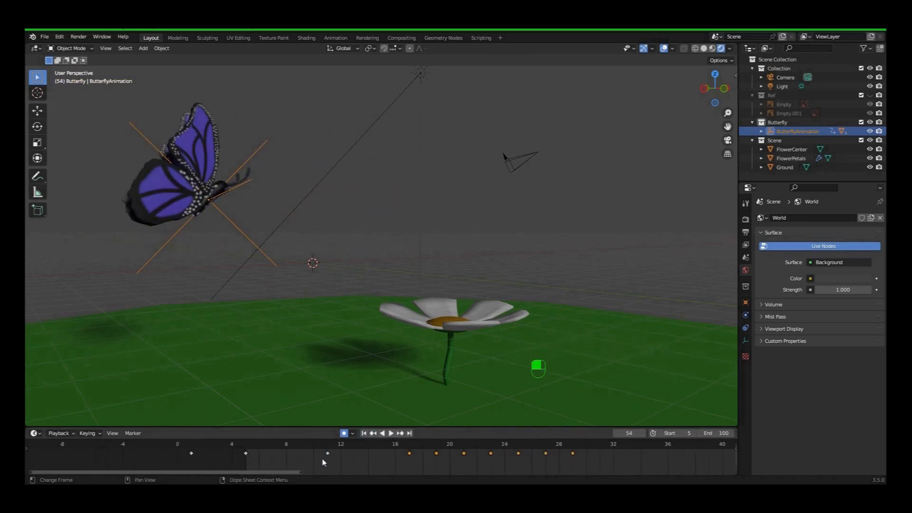
# Step: Space the ButterflyAnimation keyframes after frame 5 five frames apart, at frames 10, 15, 20, 25 and 30
pyautogui.moveTo(327, 453); pyautogui.dragTo(382, 452)
pyautogui.moveTo(382, 452); pyautogui.dragTo(281, 452, button='middle')
pyautogui.scroll(1, 281, 452)
pyautogui.moveTo(281, 454); pyautogui.dragTo(208, 454)
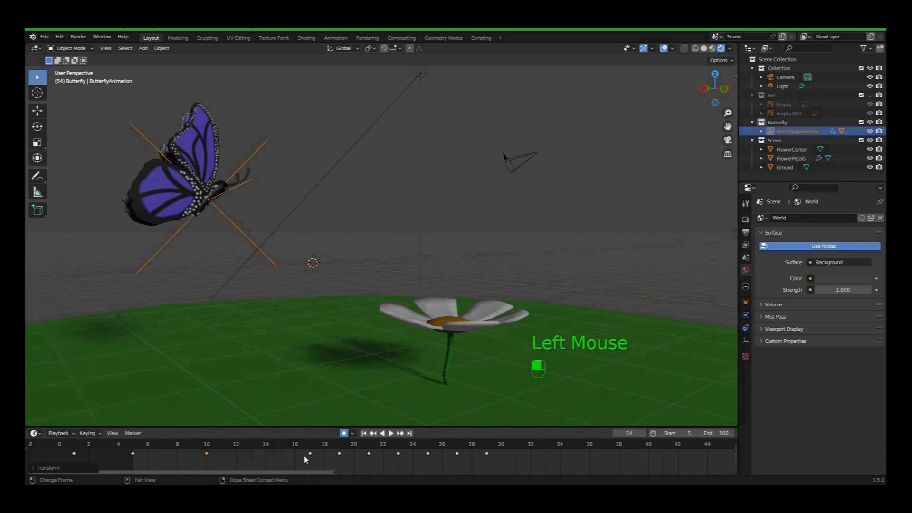
pyautogui.moveTo(311, 453); pyautogui.dragTo(280, 455)
pyautogui.moveTo(341, 453); pyautogui.dragTo(455, 448)
# Step: Play back the butterfly's flight from the first frame with the new keyframe spacing, then stop playback
pyautogui.click(364, 434)
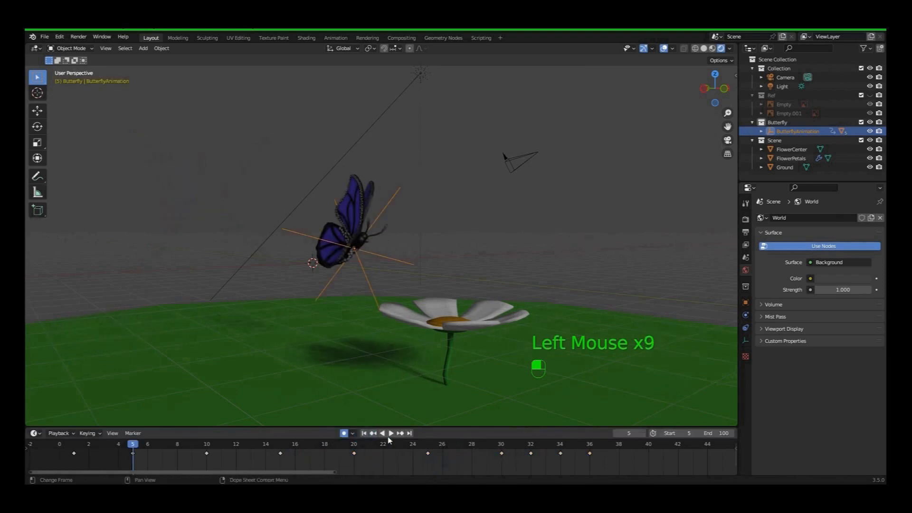
pyautogui.press('space')
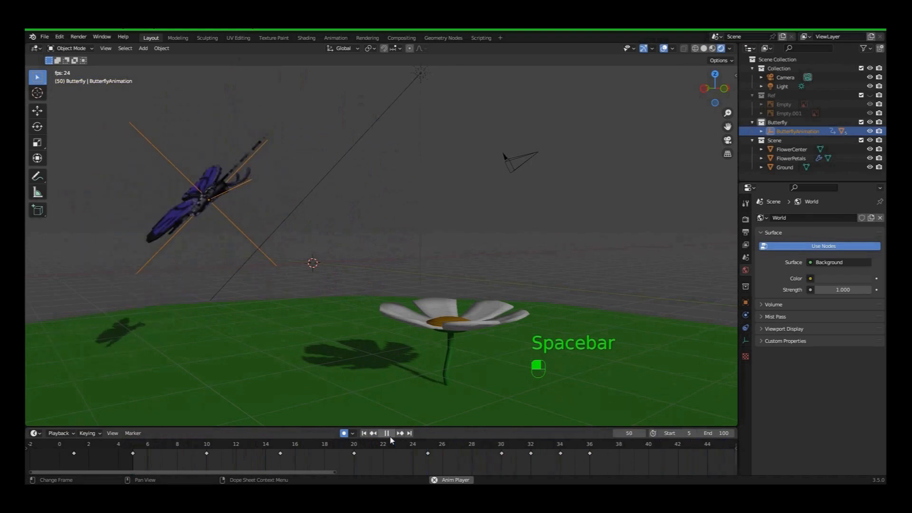
pyautogui.click(373, 460)
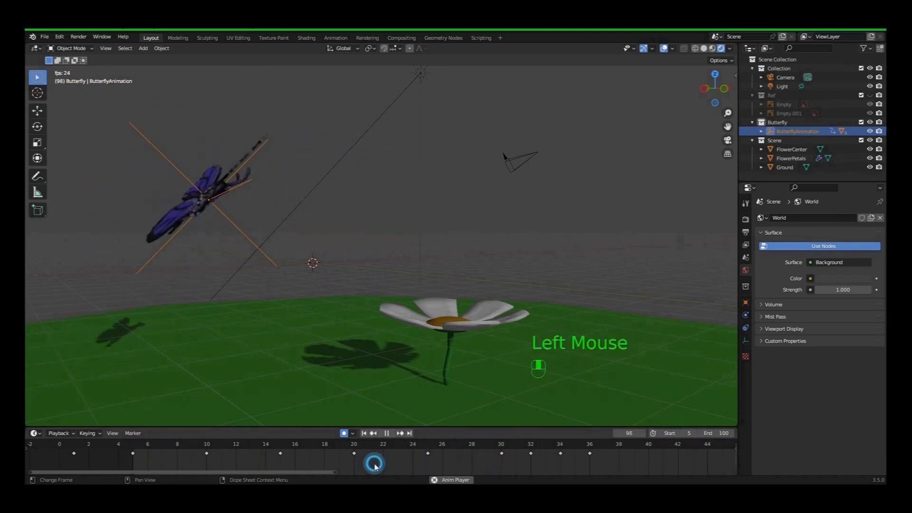
pyautogui.press('space')
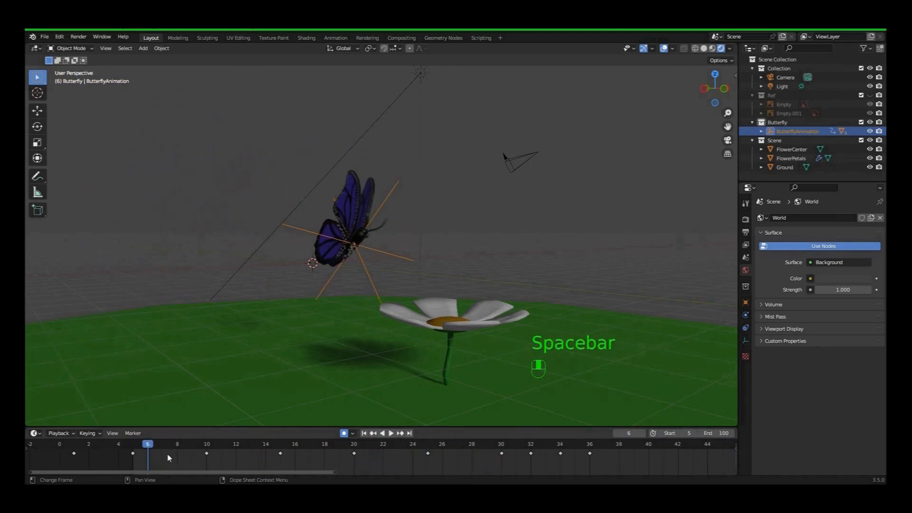
# Step: At frame 20, move the ButterflyAnimation empty about 2.13 m along the global X axis and keyframe it
pyautogui.moveTo(147, 446); pyautogui.dragTo(354, 446)
pyautogui.moveTo(361, 370); pyautogui.dragTo(317, 357, button='middle')
pyautogui.press('g')
pyautogui.press('x')
pyautogui.click(384, 347)
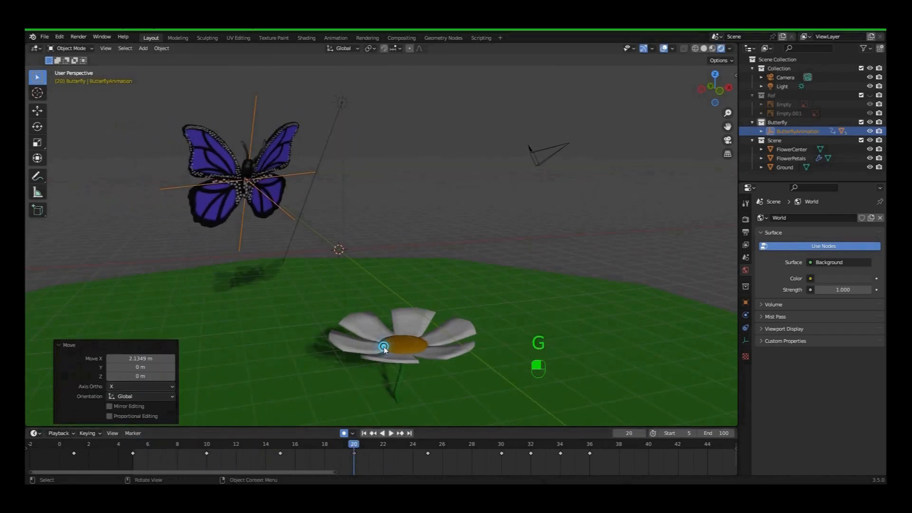
pyautogui.press('i')
# Step: At frame 25, move the ButterflyAnimation empty about 1.06 m along the global X axis
pyautogui.click(429, 445)
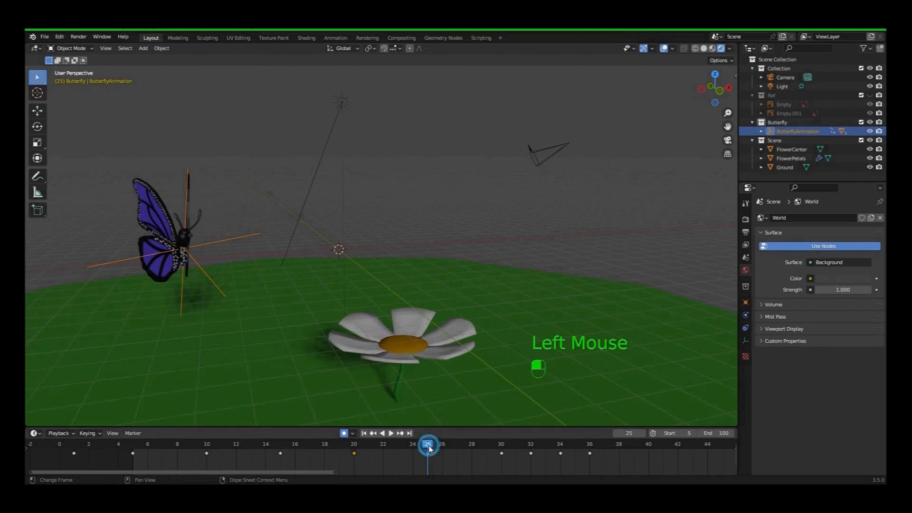
pyautogui.press('g')
pyautogui.press('x')
pyautogui.click(303, 287)
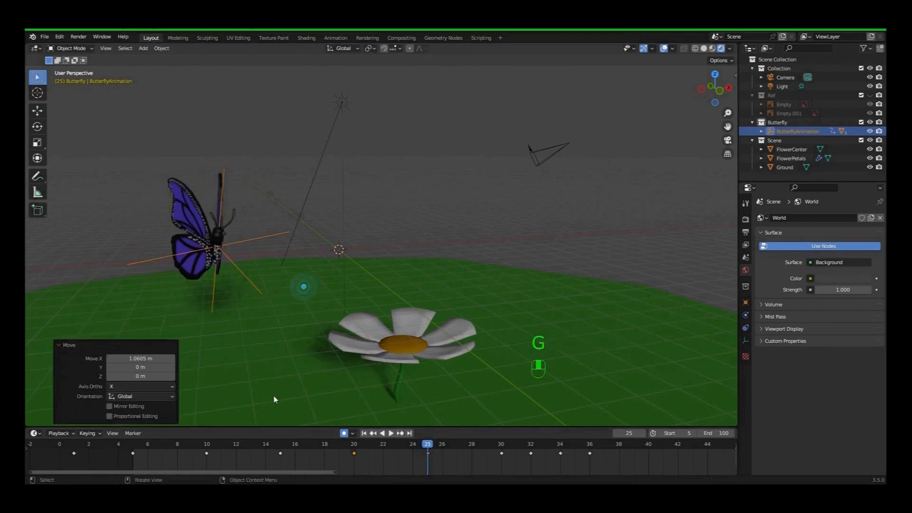
# Step: Move the last three ButterflyAnimation keyframes to frames 35, 40 and 45, and play back the flight
pyautogui.moveTo(429, 451); pyautogui.dragTo(499, 460)
pyautogui.moveTo(499, 460); pyautogui.dragTo(448, 453, button='middle')
pyautogui.scroll(-2, 448, 454)
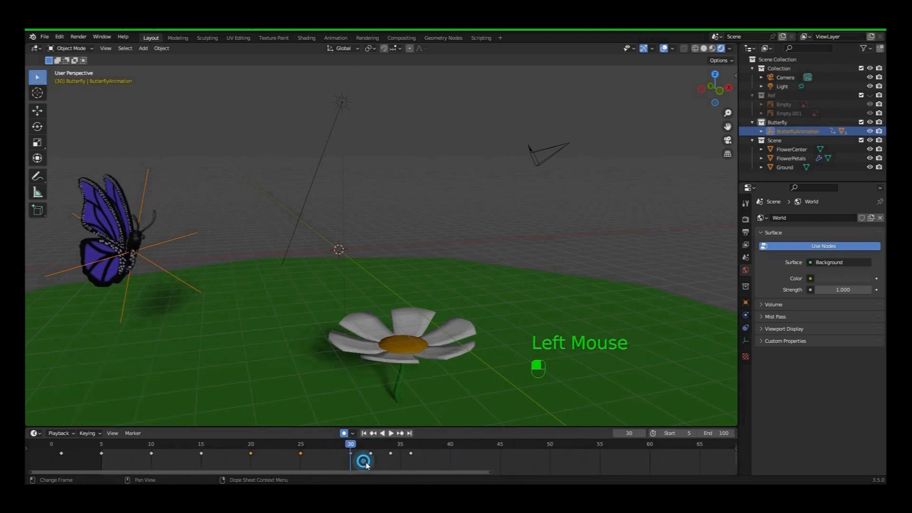
pyautogui.moveTo(390, 452); pyautogui.dragTo(501, 454)
pyautogui.press('space')
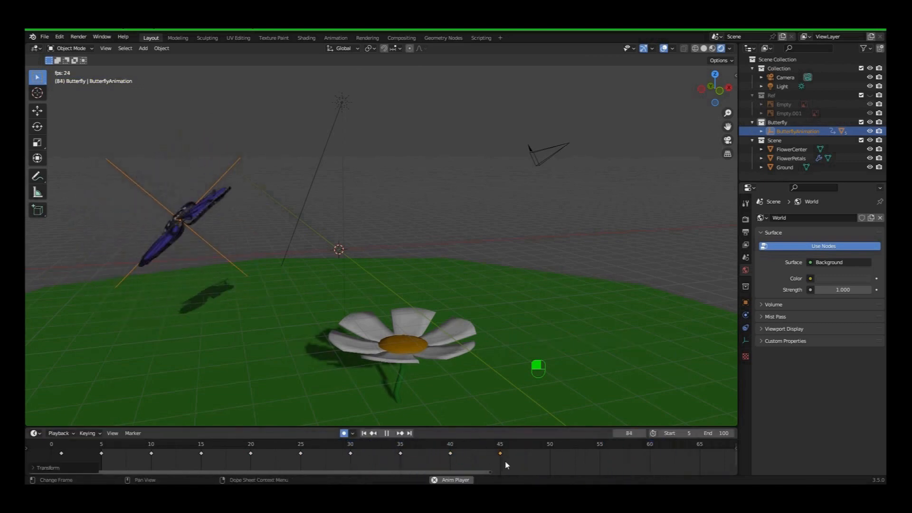
pyautogui.click(549, 456)
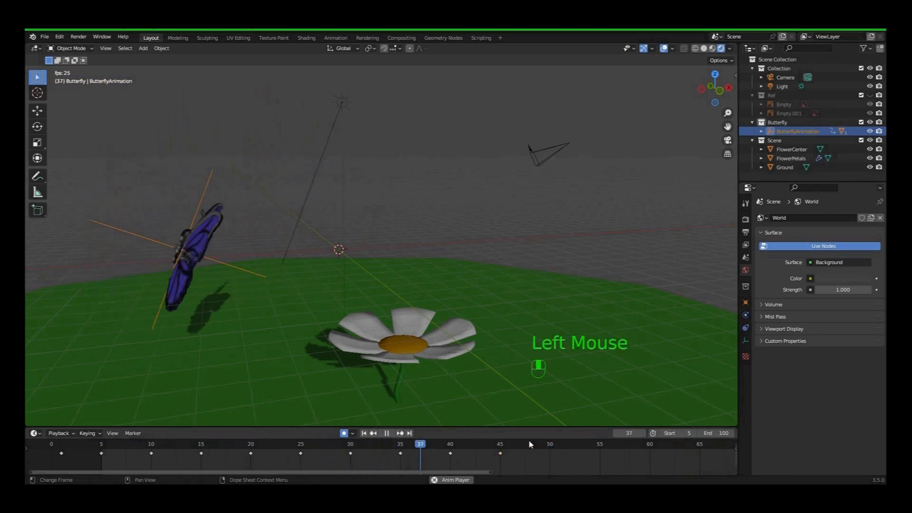
pyautogui.press('space')
# Step: At frame 50, move the ButterflyAnimation empty about 2.04 m along X, lower it along Z and rotate it
pyautogui.moveTo(523, 446); pyautogui.dragTo(550, 447)
pyautogui.moveTo(542, 457); pyautogui.dragTo(470, 467, button='middle')
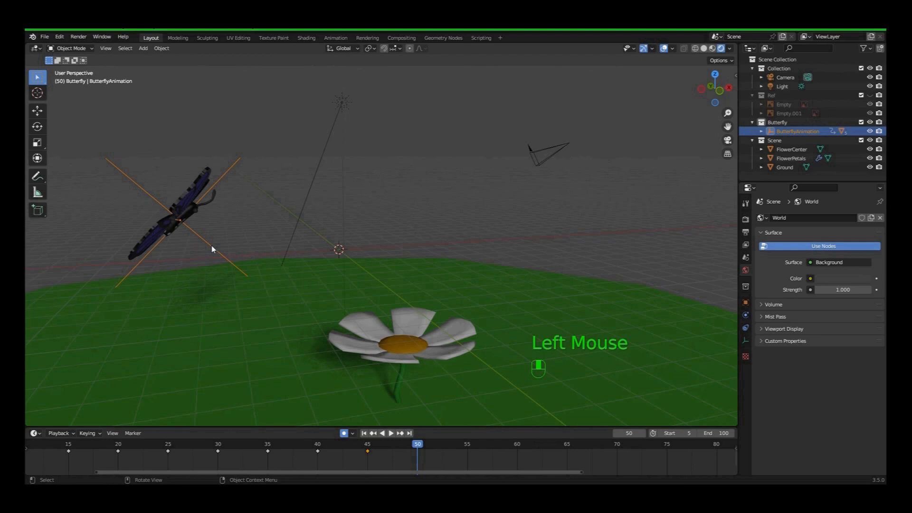
pyautogui.press('g')
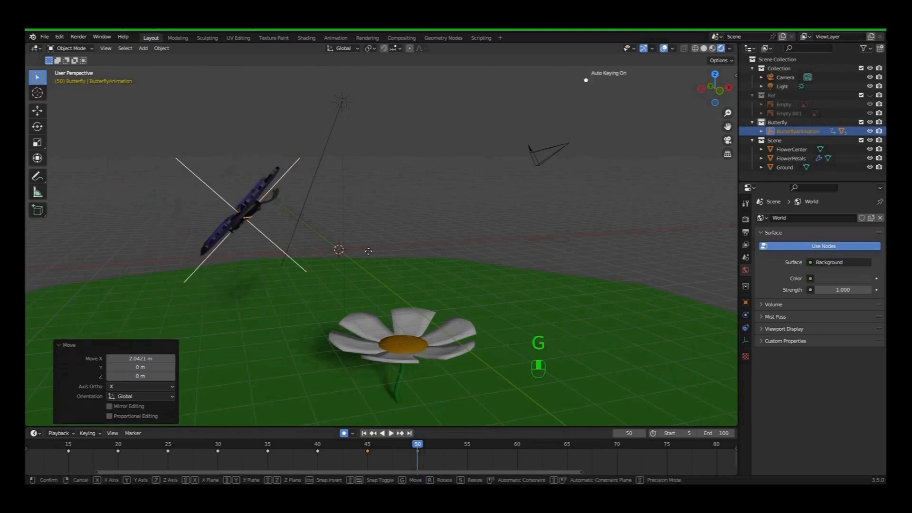
pyautogui.press('z')
pyautogui.click(368, 279)
pyautogui.press('r')
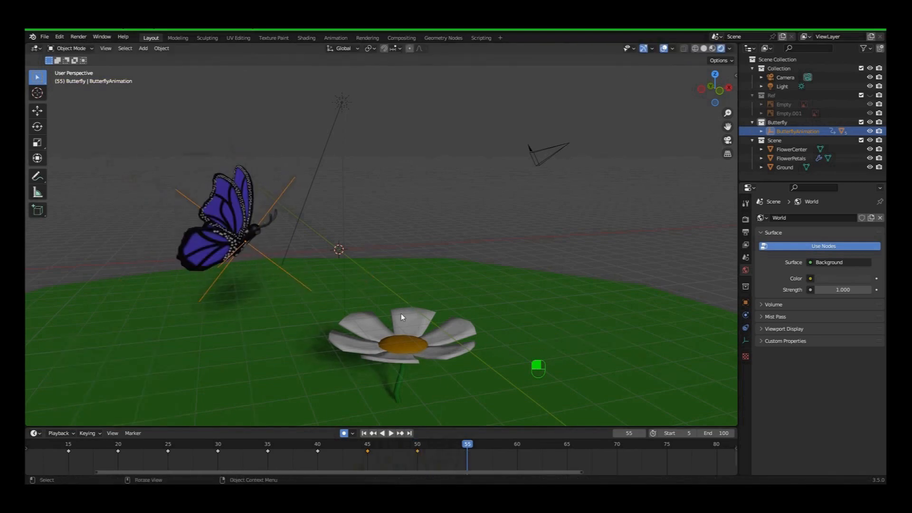
# Step: At frame 55, lower the ButterflyAnimation empty about 2.21 m along Z and move it along X towards the flower
pyautogui.moveTo(304, 287); pyautogui.dragTo(309, 303, button='middle')
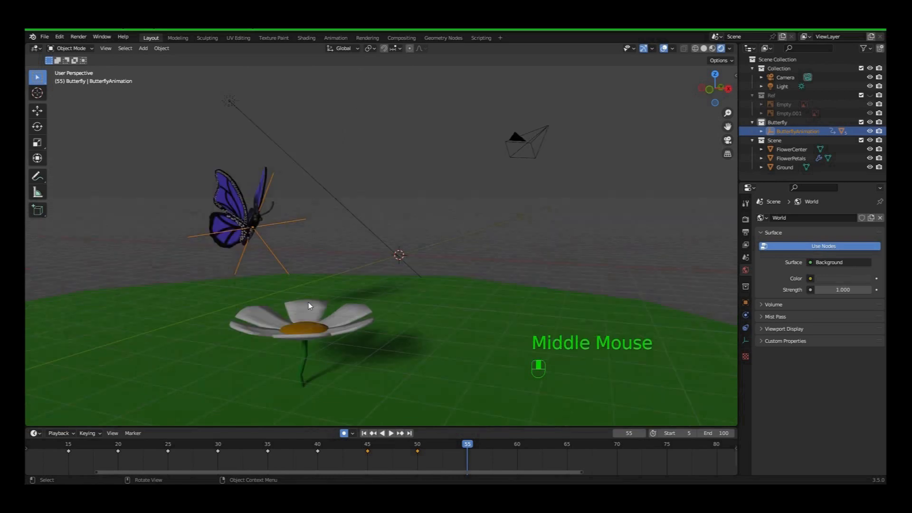
pyautogui.press('g')
pyautogui.press('z')
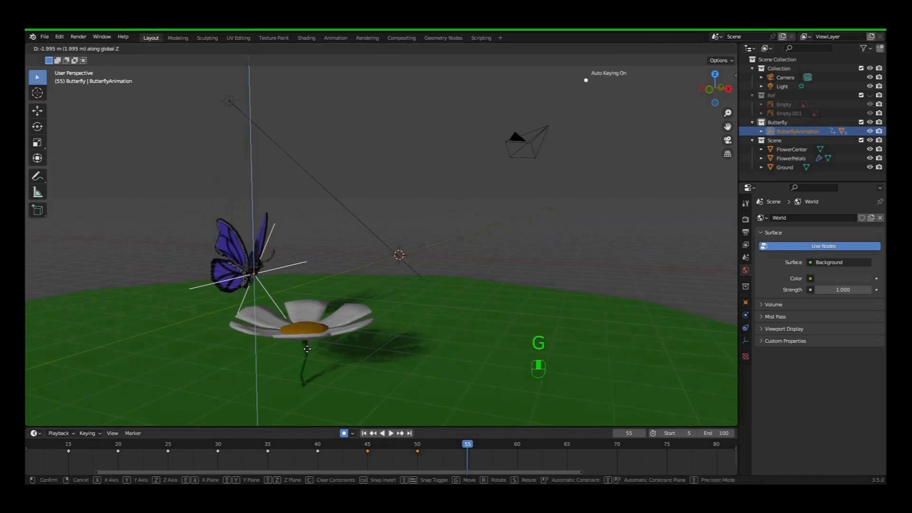
pyautogui.click(309, 356)
pyautogui.moveTo(309, 356); pyautogui.dragTo(366, 354, button='middle')
pyautogui.press('g')
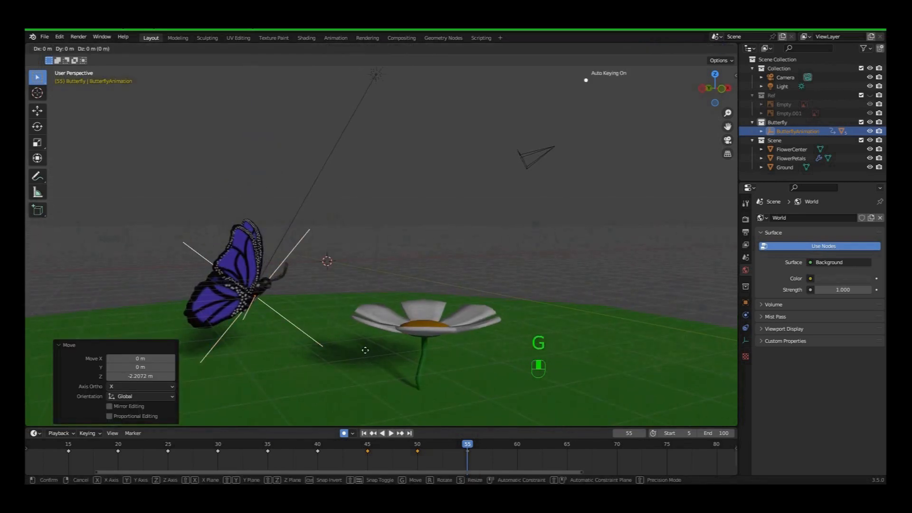
pyautogui.press('x')
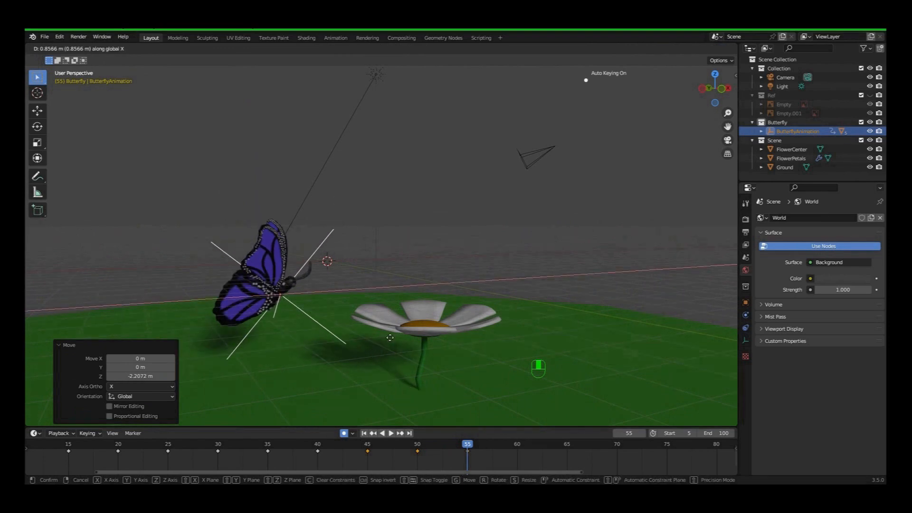
pyautogui.click(445, 337)
# Step: Rotate the ButterflyAnimation empty around the global Z axis at frame 55
pyautogui.moveTo(456, 338); pyautogui.dragTo(361, 342, button='middle')
pyautogui.press('r')
pyautogui.press('z')
pyautogui.click(298, 329)
# Step: At frame 60, move the ButterflyAnimation empty along Z and rotate it about -34.4° around the global X axis
pyautogui.moveTo(468, 451); pyautogui.dragTo(517, 456)
pyautogui.press('g')
pyautogui.press('z')
pyautogui.click(392, 306)
pyautogui.press('r')
pyautogui.press('x')
pyautogui.click(414, 357)
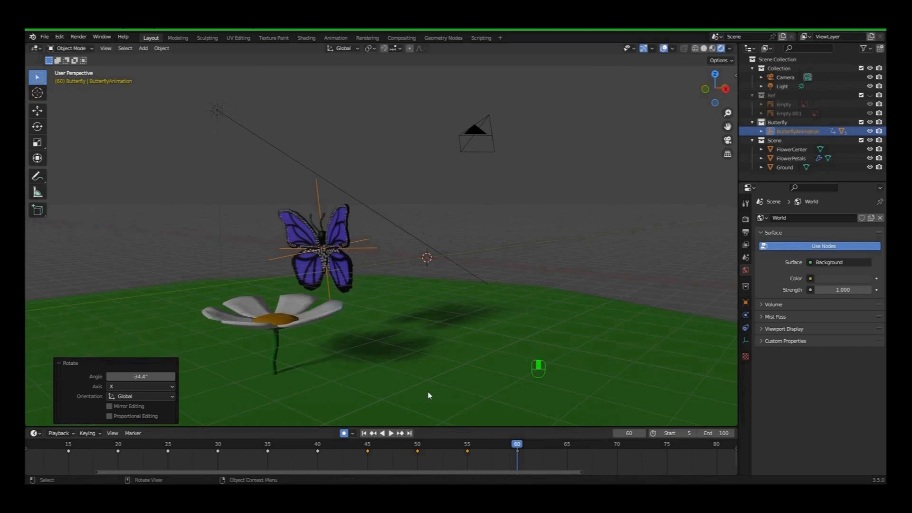
# Step: At frame 65, raise the ButterflyAnimation empty about 1.74 m along Z and rotate it towards the flower
pyautogui.moveTo(516, 448); pyautogui.dragTo(567, 468)
pyautogui.moveTo(485, 390); pyautogui.dragTo(476, 347, button='middle')
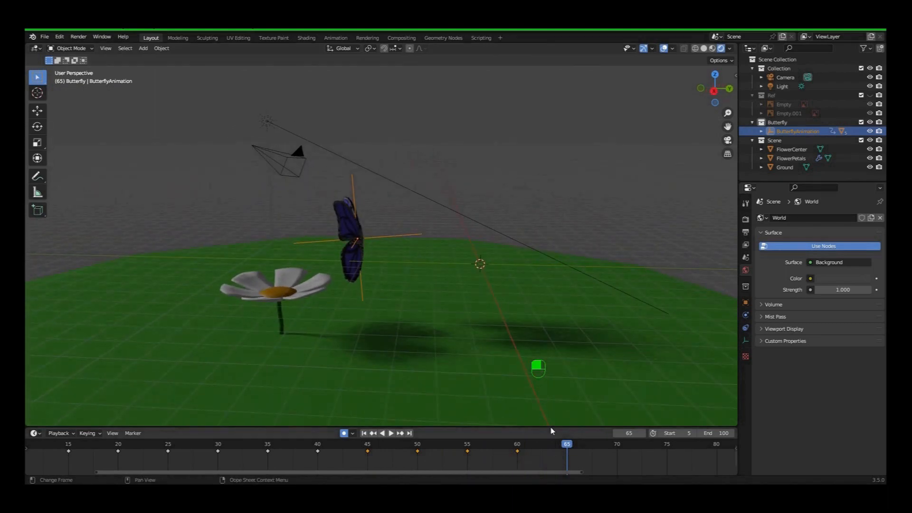
pyautogui.middleClick(435, 312)
pyautogui.moveTo(437, 316); pyautogui.dragTo(428, 273)
pyautogui.press('r')
pyautogui.middleClick(426, 271)
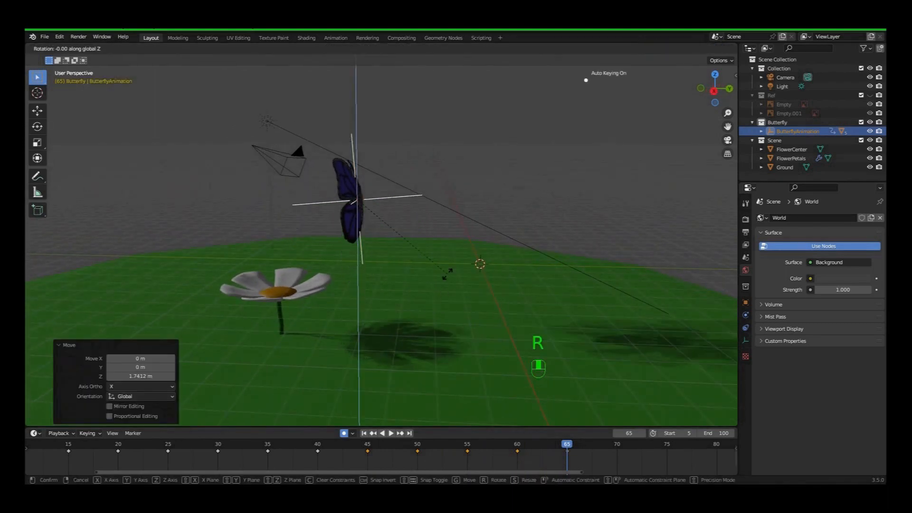
pyautogui.click(414, 256)
pyautogui.press('r')
pyautogui.middleClick(414, 250)
pyautogui.click(436, 248)
# Step: At frame 70, lower the ButterflyAnimation empty along the global Z axis
pyautogui.press('g')
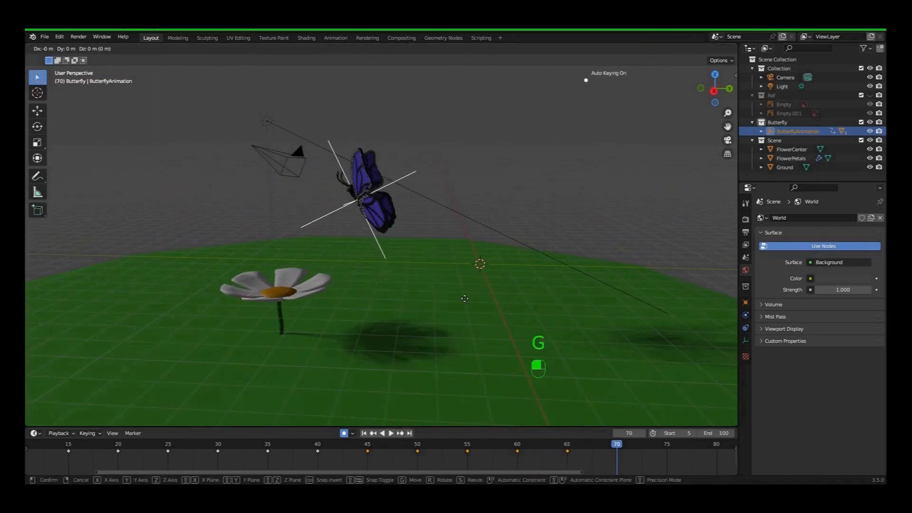
pyautogui.middleClick(458, 307)
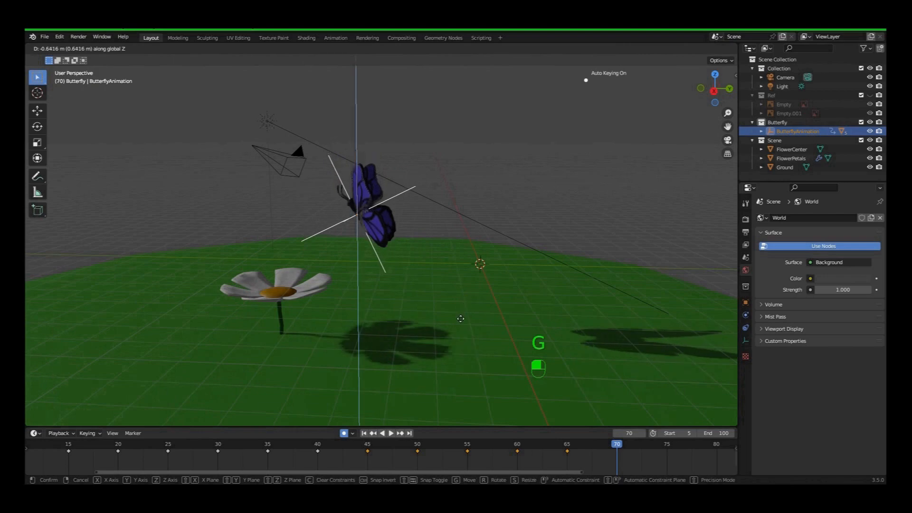
pyautogui.click(459, 352)
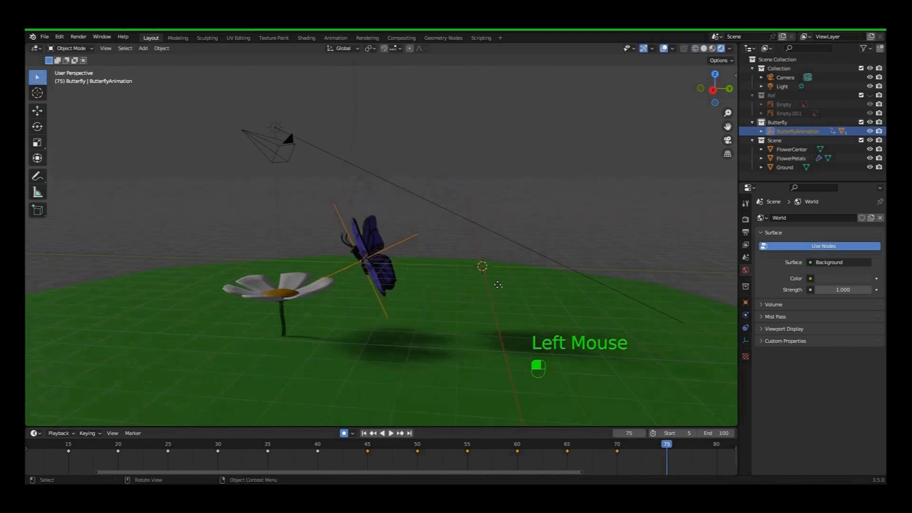
# Step: At frame 75, move the ButterflyAnimation empty about -1.63 m along Y and rotate it about 11° around X
pyautogui.press('g')
pyautogui.middleClick(494, 288)
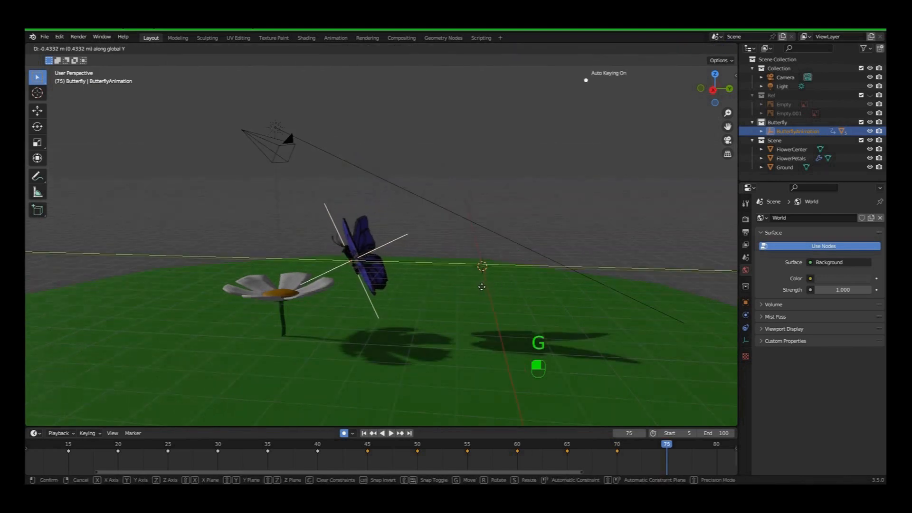
pyautogui.click(461, 304)
pyautogui.press('r')
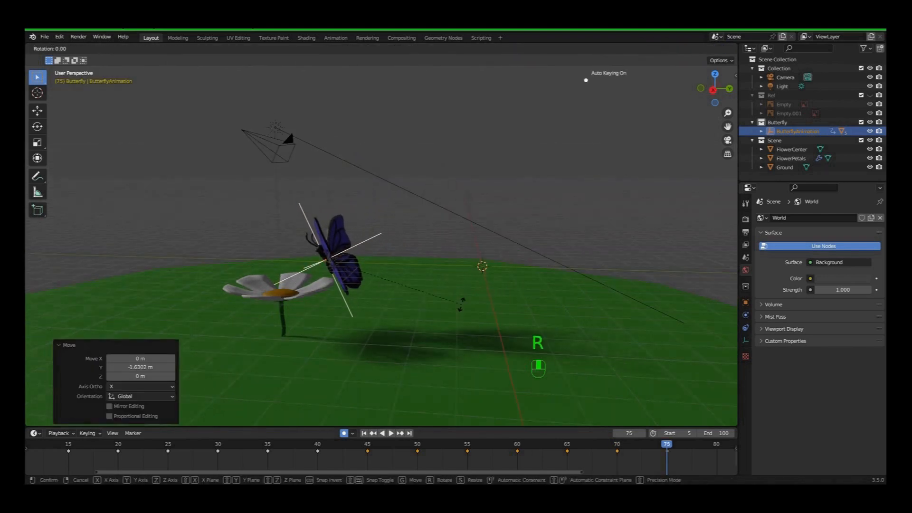
pyautogui.middleClick(461, 304)
pyautogui.click(467, 288)
pyautogui.moveTo(418, 334); pyautogui.dragTo(506, 308, button='middle')
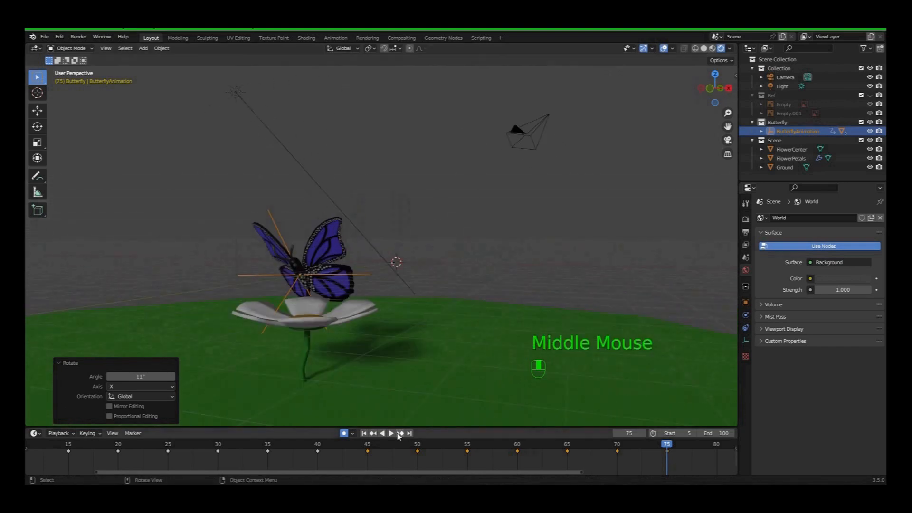
# Step: Play back the butterfly's flight from the first frame to check the landing on the flower
pyautogui.click(365, 433)
pyautogui.press('space')
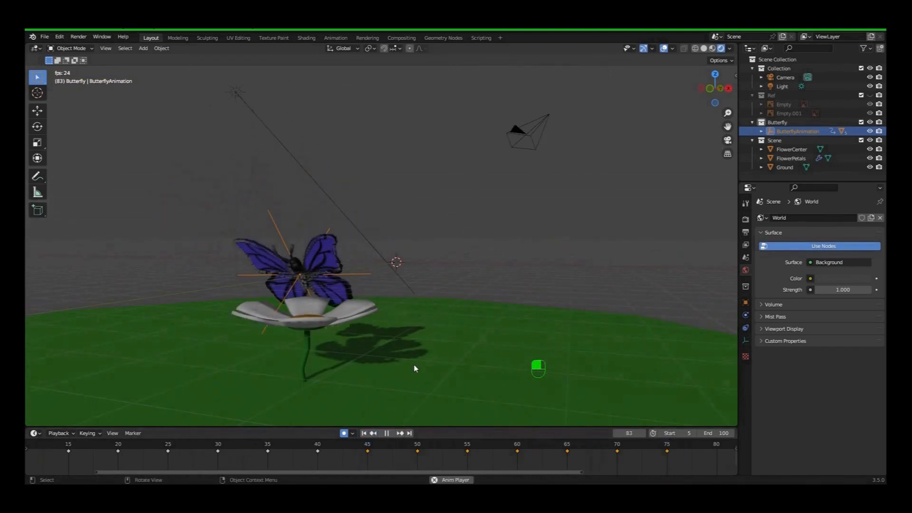
pyautogui.press('space')
# Step: Move the ButterflyAnimation keyframes at frames 50 to 75 ten frames later and play back the flight
pyautogui.moveTo(311, 446); pyautogui.dragTo(421, 451)
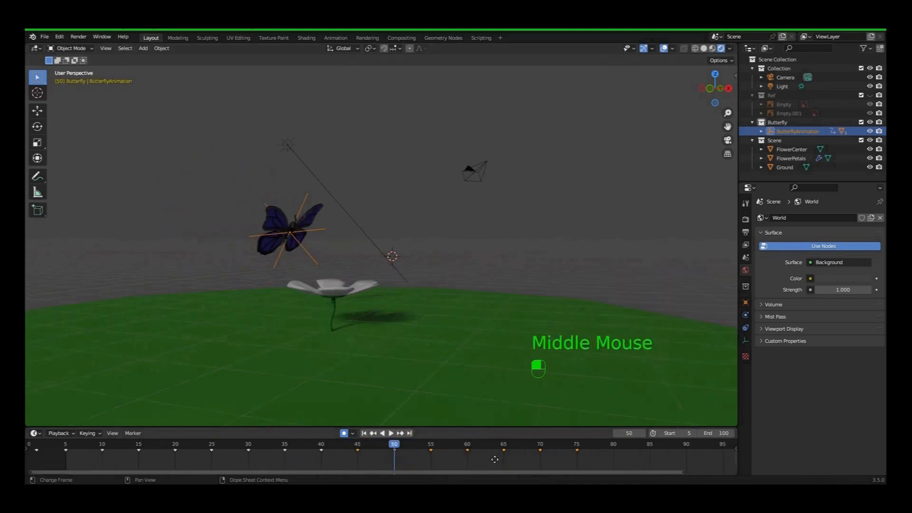
pyautogui.moveTo(495, 460); pyautogui.dragTo(391, 471, button='middle')
pyautogui.moveTo(277, 458); pyautogui.dragTo(485, 453)
pyautogui.press('g')
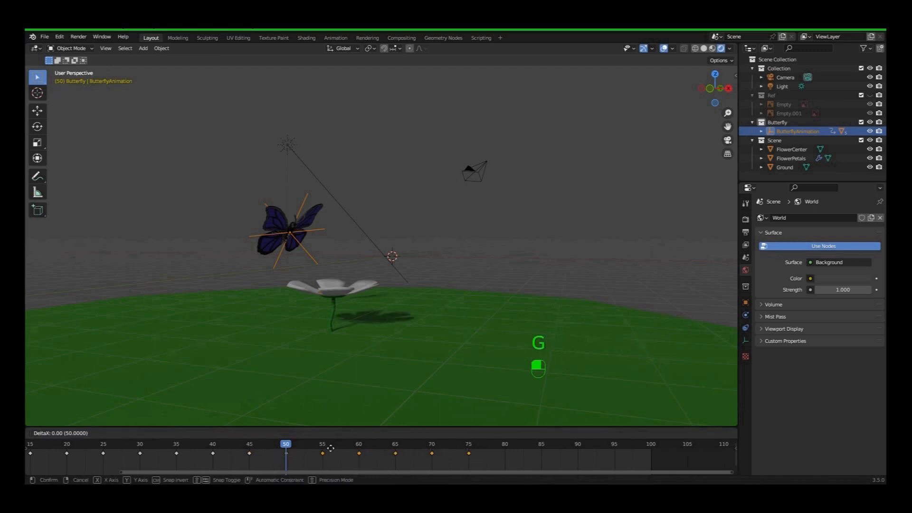
pyautogui.click(395, 452)
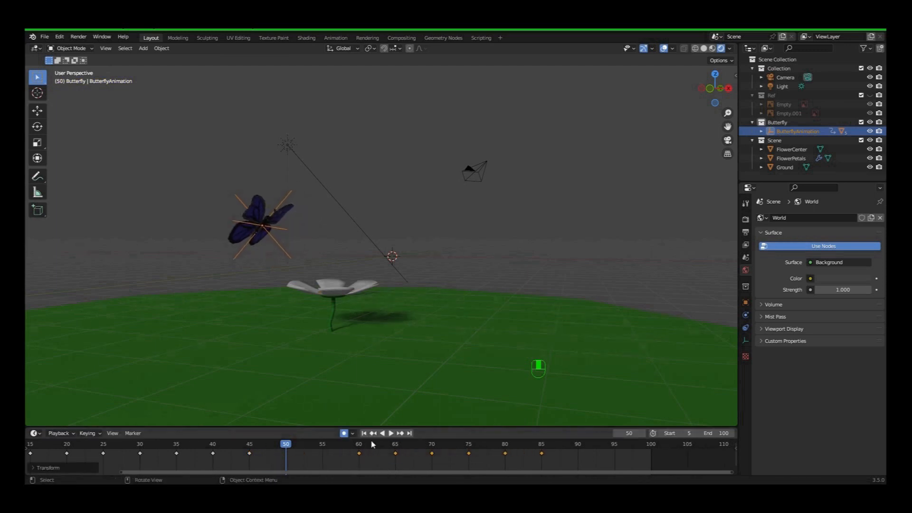
pyautogui.click(365, 434)
pyautogui.click(391, 434)
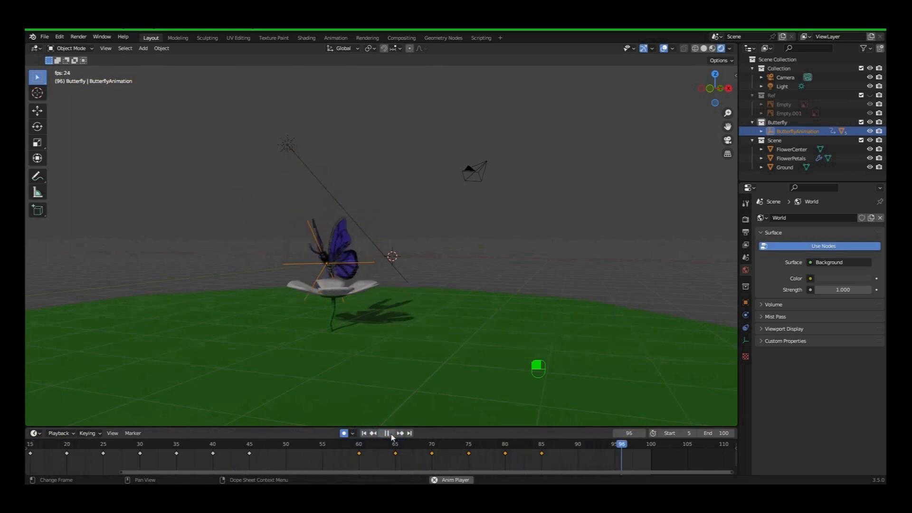
pyautogui.press('Escape')
# Step: Move the ButterflyAnimation empty at frame 50, and at frame 55 rotate it about 18.1° around Z and move it
pyautogui.press('g')
pyautogui.click(309, 332)
pyautogui.click(322, 444)
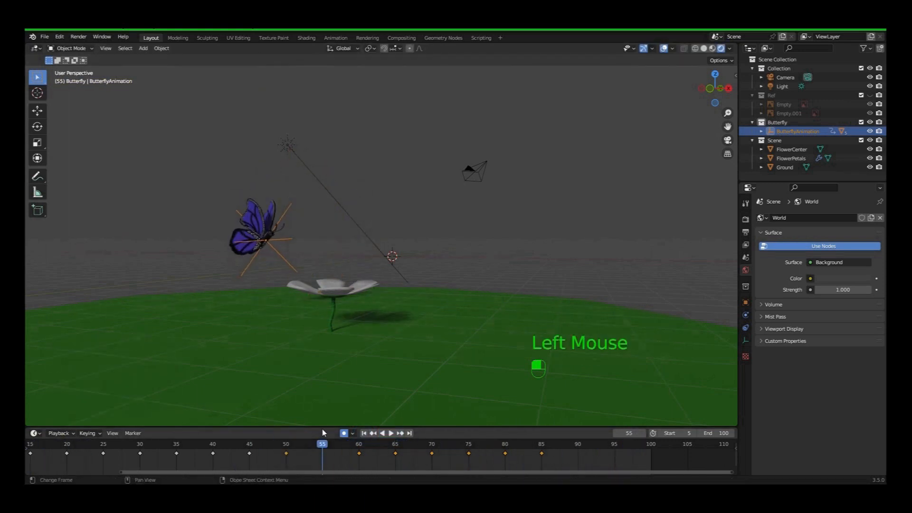
pyautogui.moveTo(366, 396); pyautogui.dragTo(406, 380, button='middle')
pyautogui.press('r')
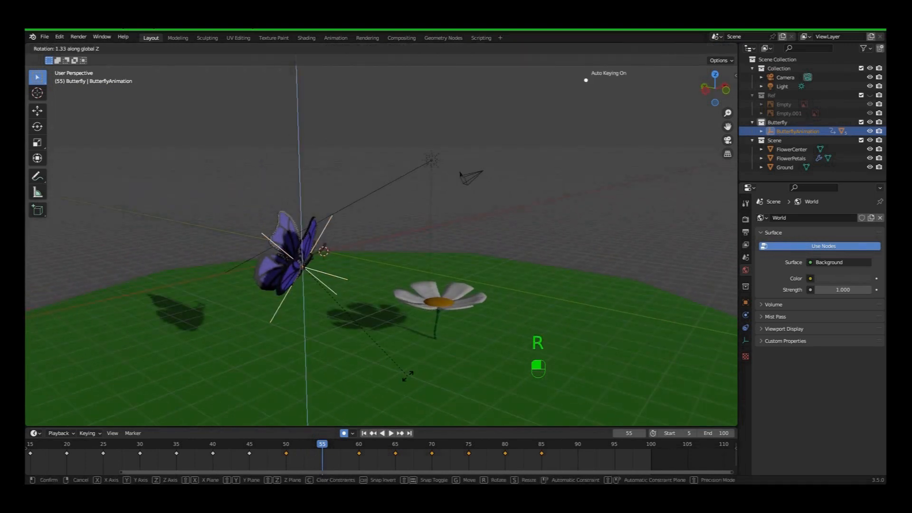
pyautogui.click(391, 369)
pyautogui.press('g')
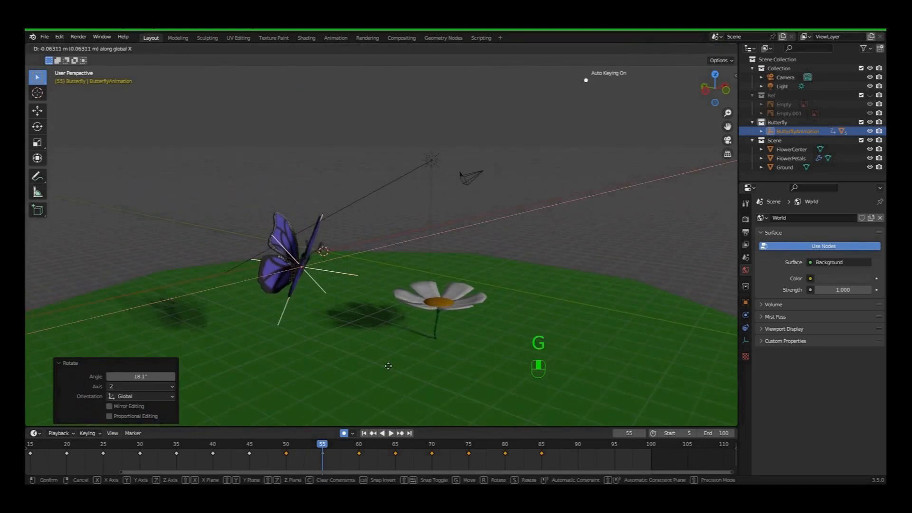
pyautogui.click(392, 332)
# Step: Scrub back through the refined section and play back the flight from the start
pyautogui.moveTo(323, 447); pyautogui.dragTo(209, 448)
pyautogui.click(359, 432)
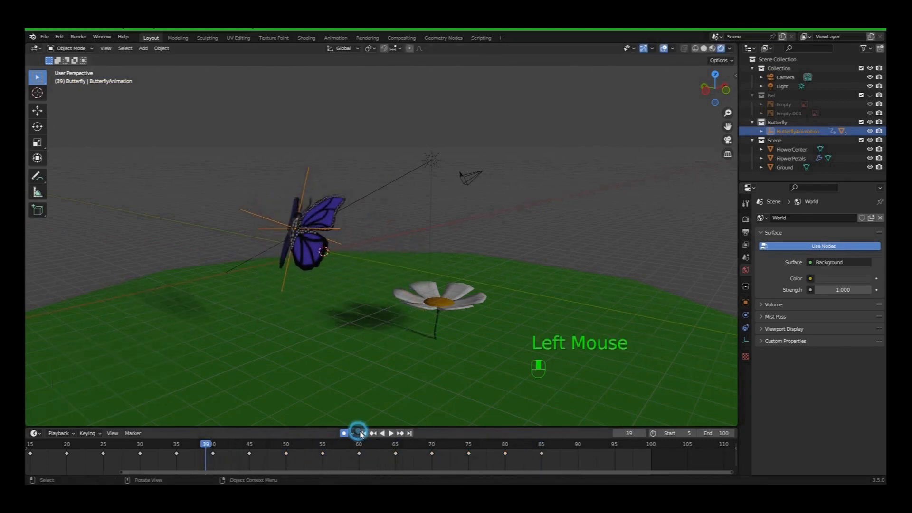
pyautogui.click(362, 434)
pyautogui.press('space')
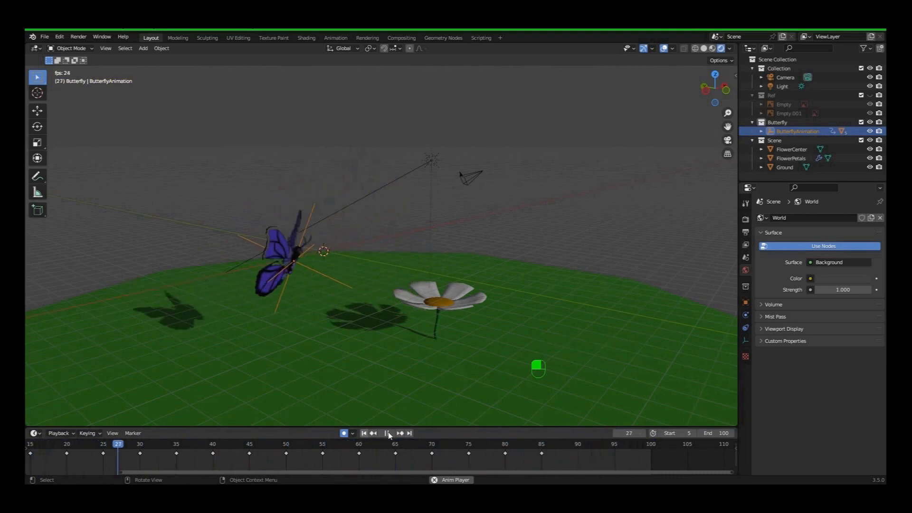
# Step: Set the animation's end frame to 250, hide the ButterflyAnimation empty in the viewport and stop the playback
pyautogui.click(709, 434)
pyautogui.write('250')
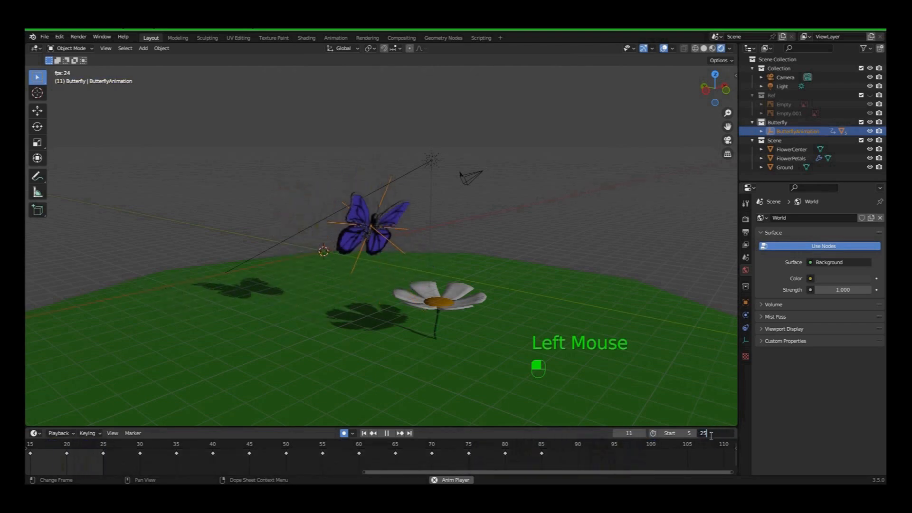
pyautogui.press('Return')
pyautogui.click(870, 132)
pyautogui.press('space')
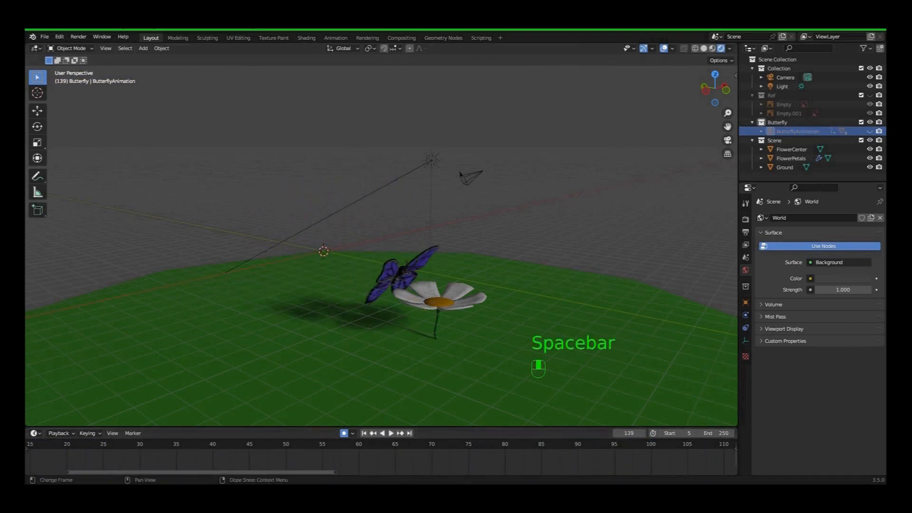
# Step: Select the butterfly's wings to show their keyframes and preview the flapping
pyautogui.moveTo(323, 473); pyautogui.dragTo(222, 481)
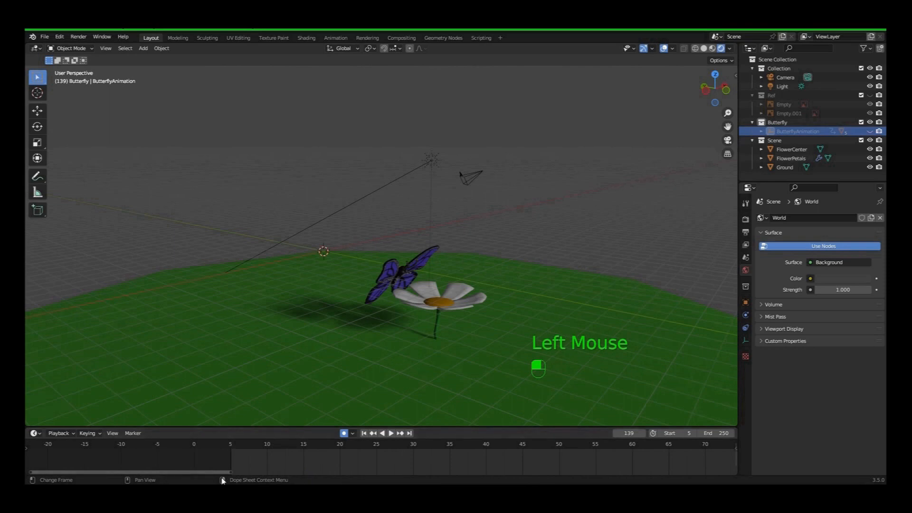
pyautogui.click(384, 274)
pyautogui.keyDown('shift'); pyautogui.click(383, 293); pyautogui.keyUp('shift')
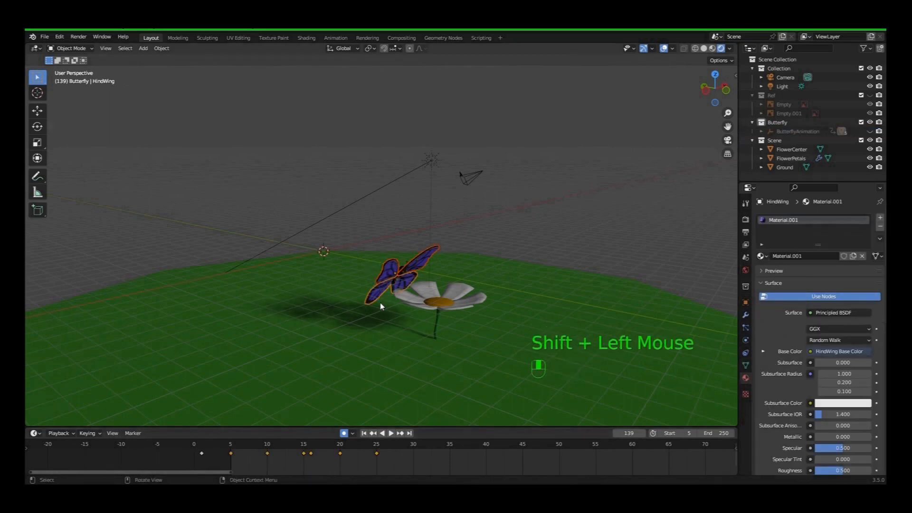
pyautogui.click(391, 433)
pyautogui.click(388, 434)
# Step: Spread the wing flapping keyframes after frame 5 out to frames 12, 19, 20 and 26, and preview the playback
pyautogui.moveTo(366, 454); pyautogui.dragTo(413, 455, button='middle')
pyautogui.moveTo(290, 455); pyautogui.dragTo(423, 461)
pyautogui.moveTo(416, 460); pyautogui.dragTo(435, 461)
pyautogui.press('space')
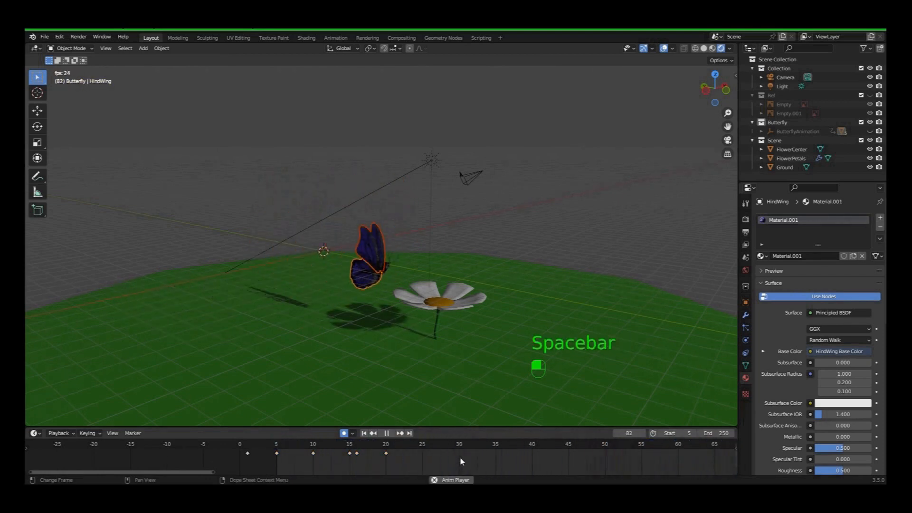
pyautogui.press('g')
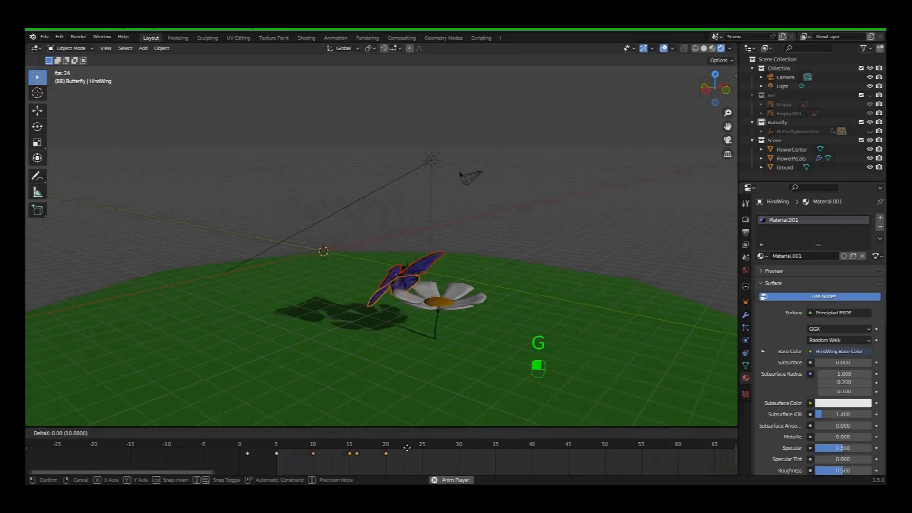
pyautogui.click(427, 449)
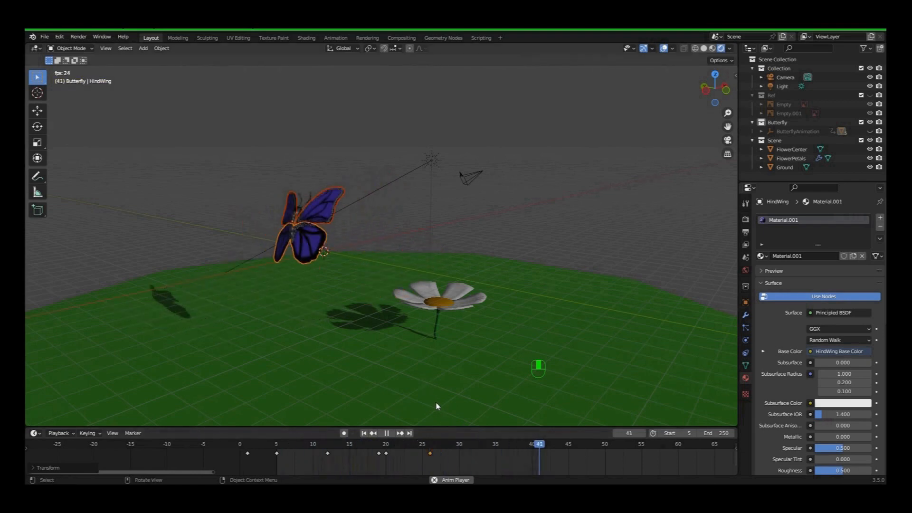
pyautogui.click(388, 433)
# Step: Deselect the wings and save the butterfly file
pyautogui.click(420, 395)
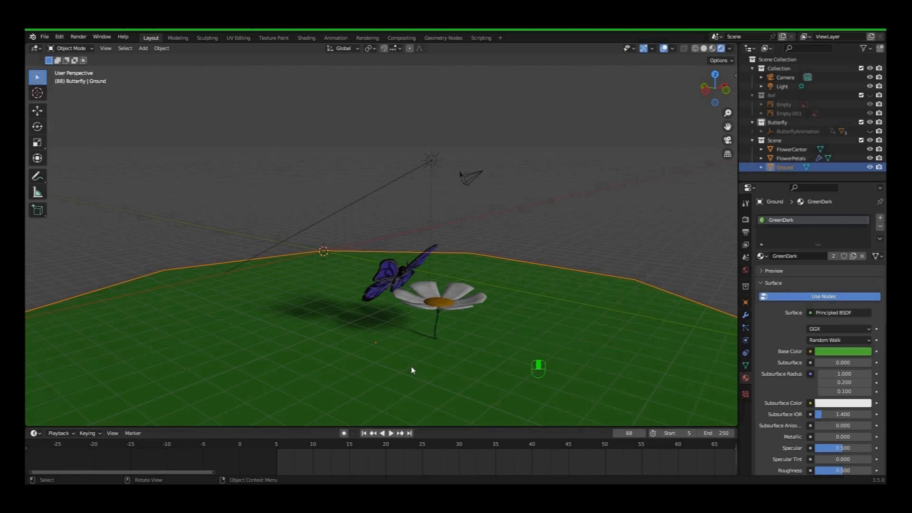
pyautogui.press('ctrl')
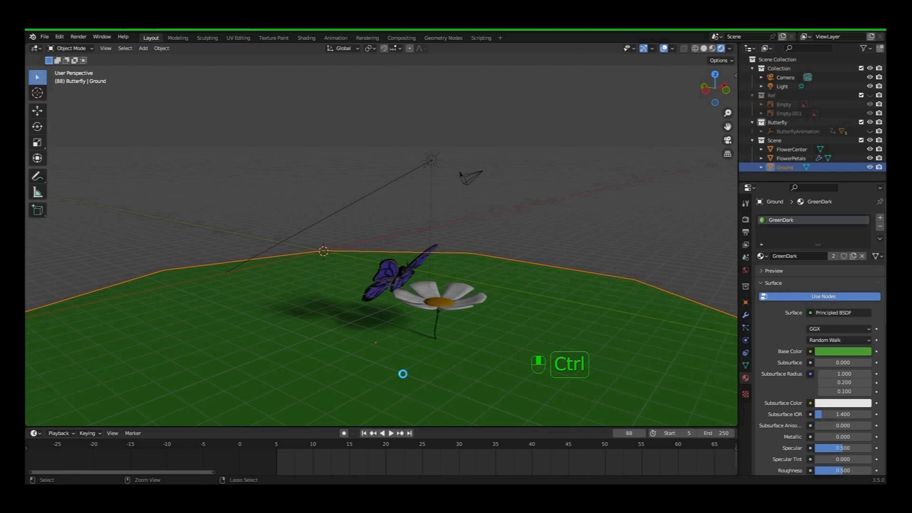
pyautogui.hotkey('ctrl', 's')
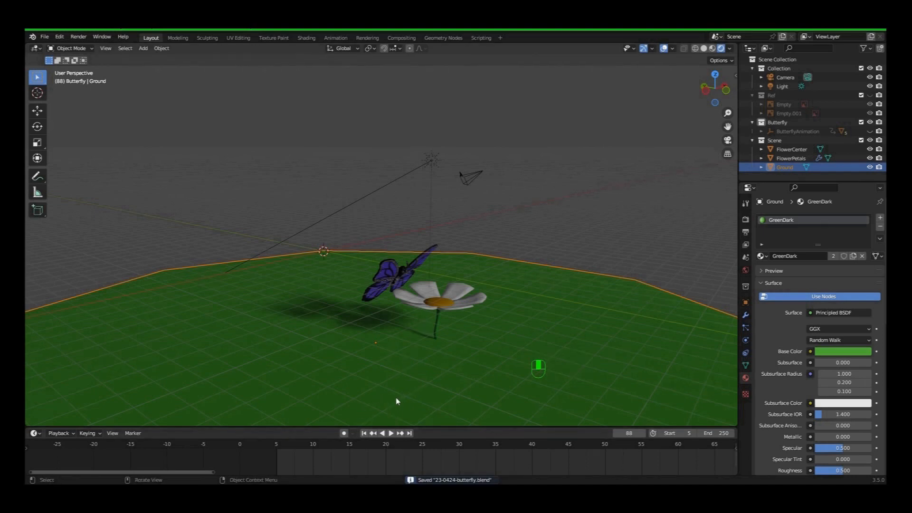
# Step: Frame the butterfly above the flower from the front, align the camera to that view and keyframe it at frame 1
pyautogui.moveTo(412, 368); pyautogui.dragTo(363, 367, button='middle')
pyautogui.scroll(2, 375, 344)
pyautogui.scroll(-3, 458, 319)
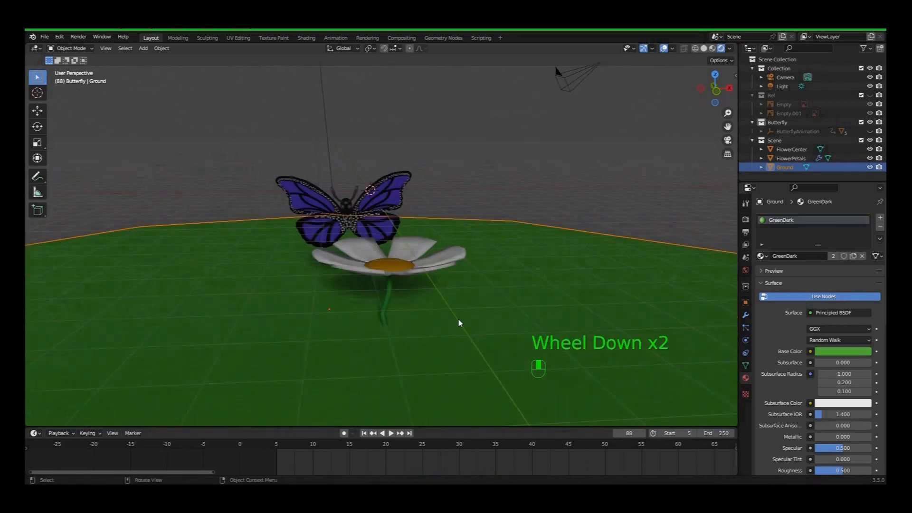
pyautogui.press('ctrl+alt+KP_0')
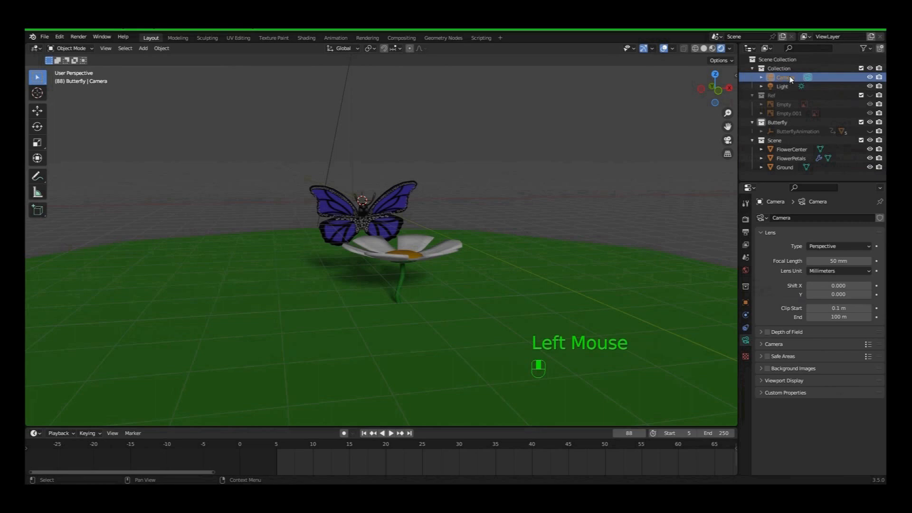
pyautogui.press('alt+KP_0')
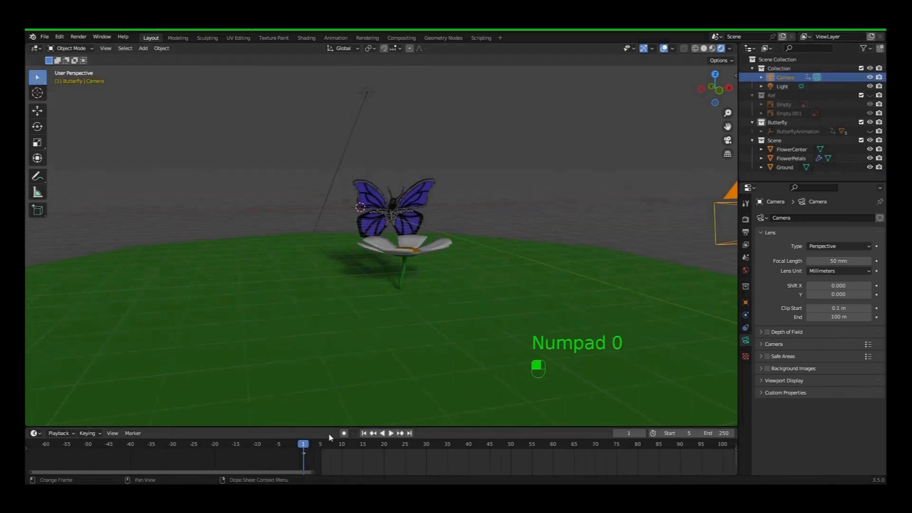
pyautogui.press('KP_0')
pyautogui.scroll(3, 417, 326)
pyautogui.scroll(1, 426, 313)
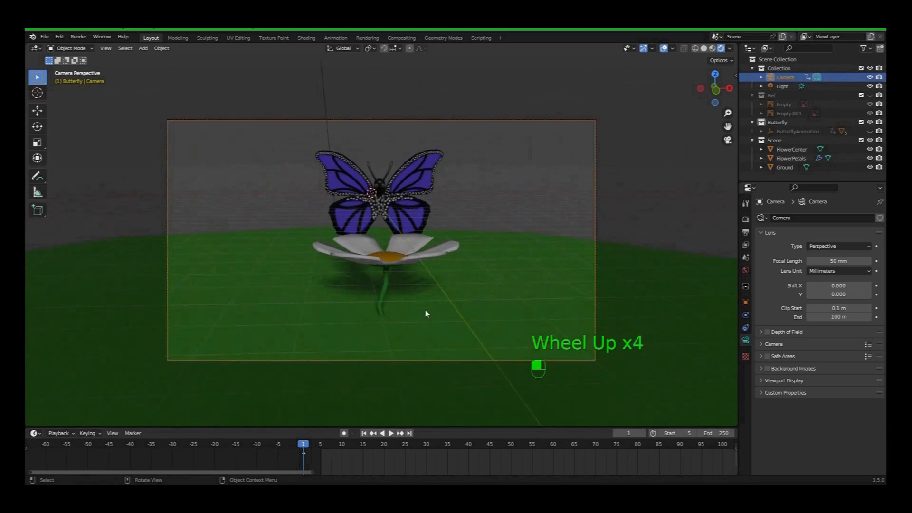
# Step: At frame 5, align the camera to an angled side view of the butterfly and flower and insert a camera keyframe
pyautogui.click(303, 444)
pyautogui.moveTo(304, 444); pyautogui.dragTo(320, 445)
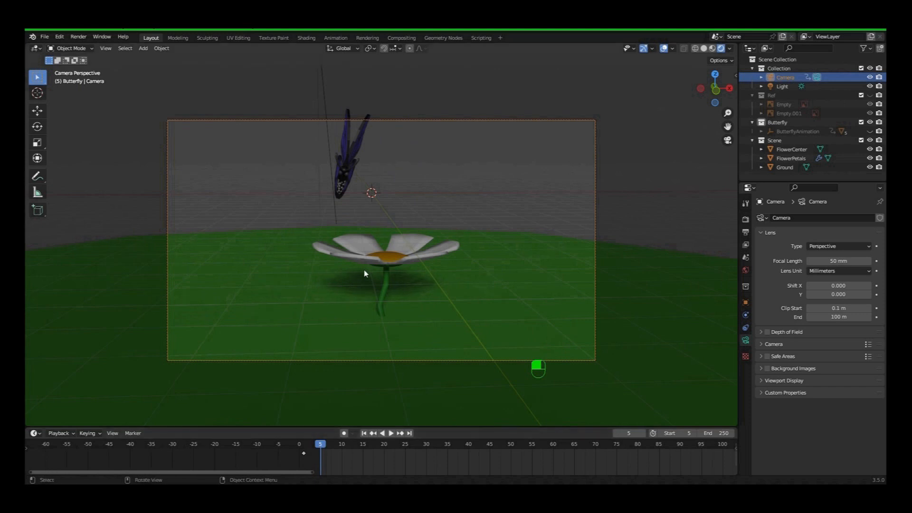
pyautogui.press('g')
pyautogui.press('z')
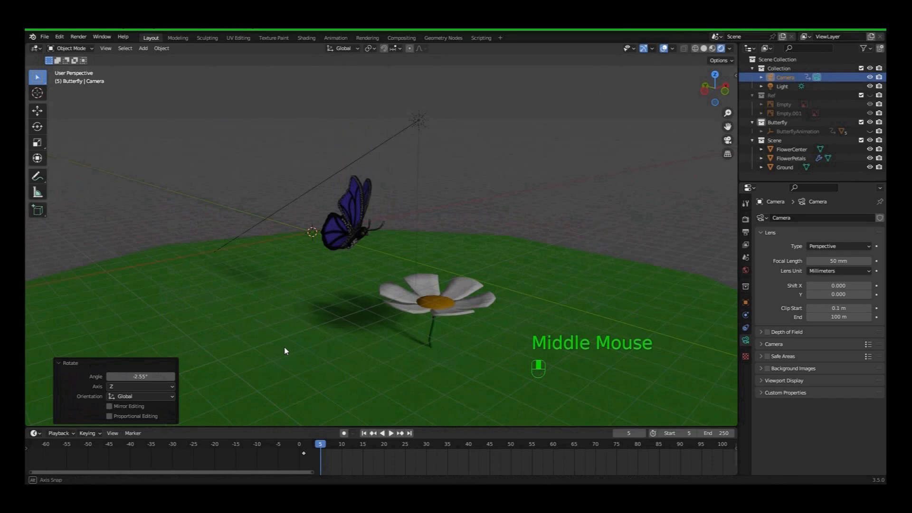
pyautogui.moveTo(284, 348); pyautogui.dragTo(280, 348, button='middle')
pyautogui.press('ctrl+alt+KP_0')
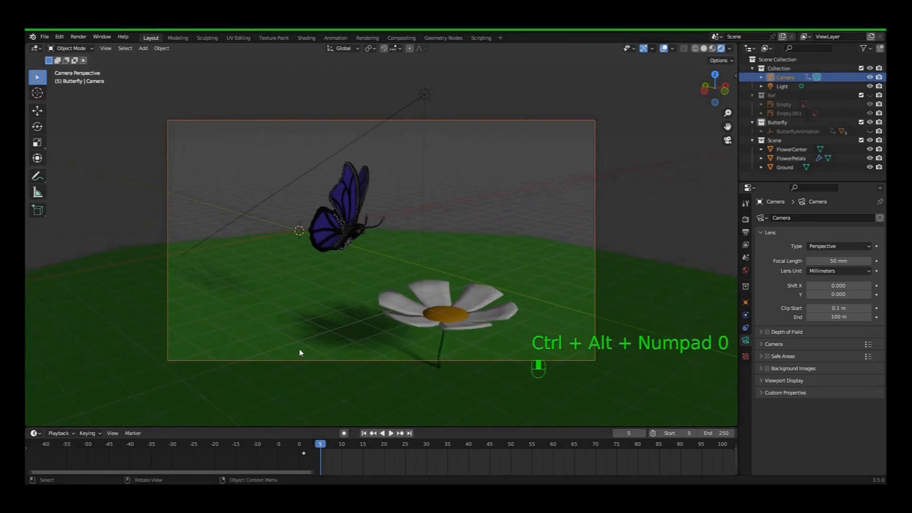
pyautogui.press('i')
pyautogui.click(379, 329)
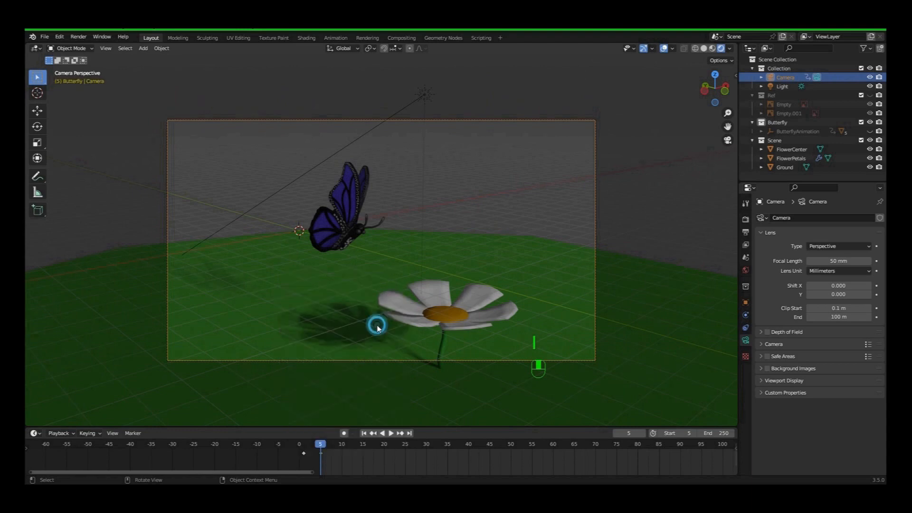
# Step: At frame 10, raise the camera about 0.97 m along Z, enable auto keying and insert a Location & Rotation keyframe
pyautogui.click(320, 445)
pyautogui.moveTo(324, 447); pyautogui.dragTo(344, 456)
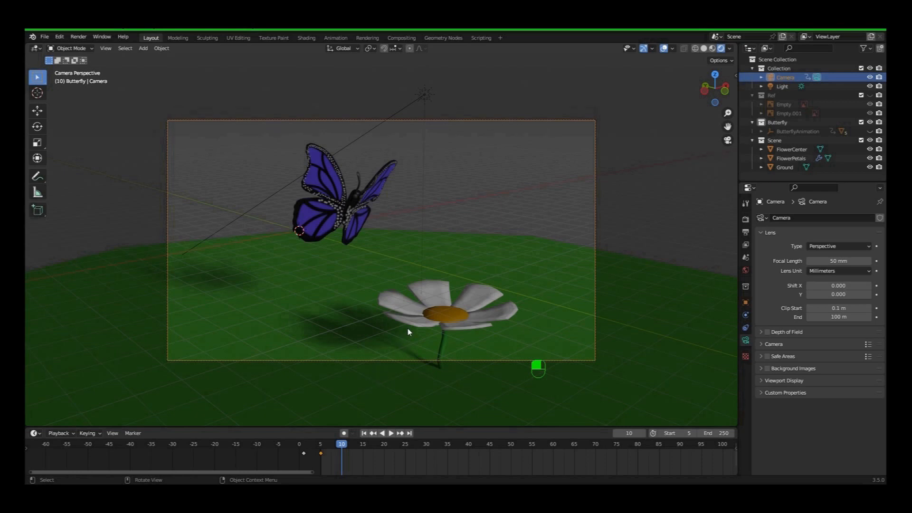
pyautogui.press('g')
pyautogui.press('z')
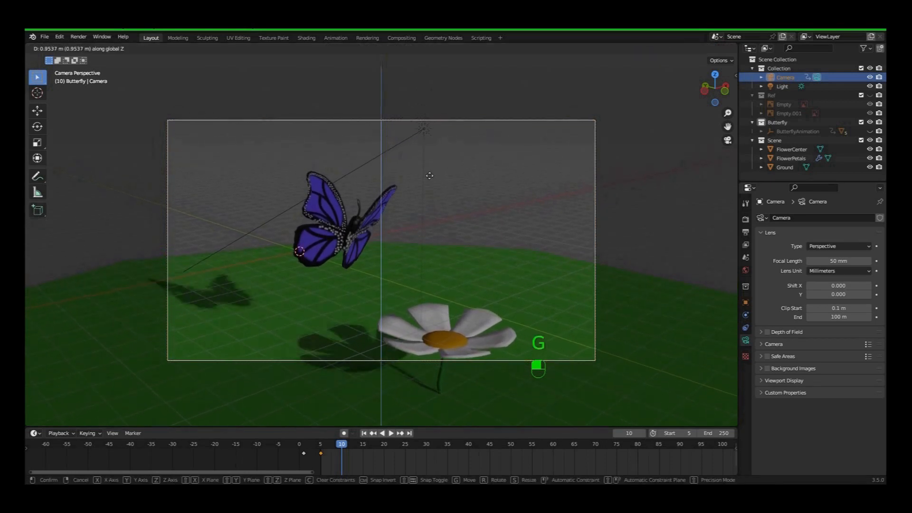
pyautogui.click(430, 174)
pyautogui.scroll(1, 435, 275)
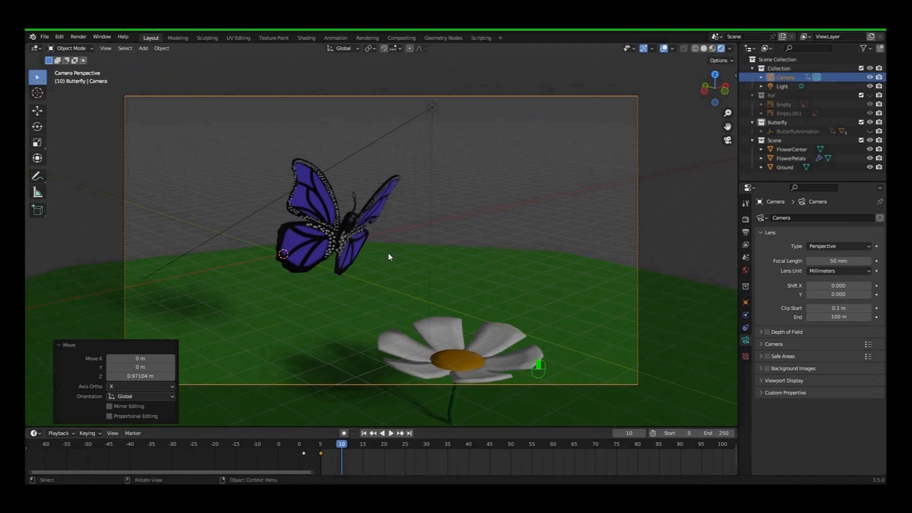
pyautogui.click(343, 433)
pyautogui.press('i')
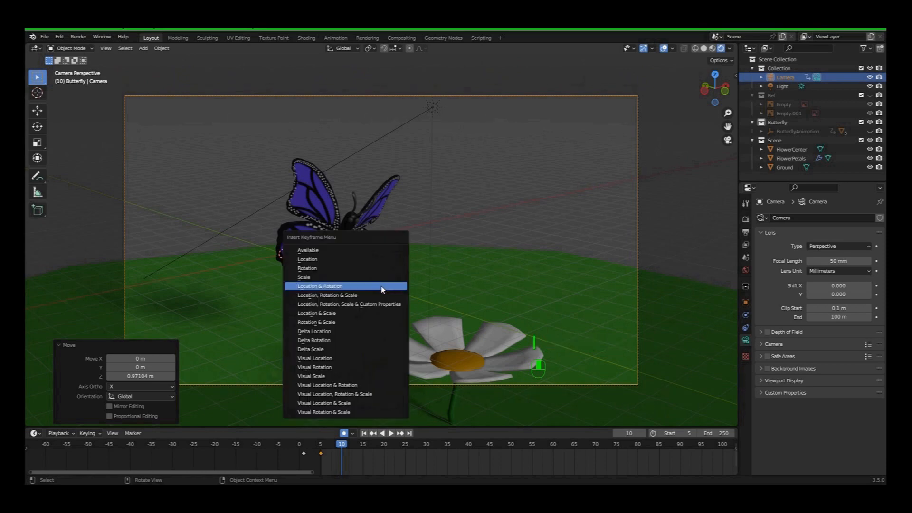
pyautogui.click(351, 286)
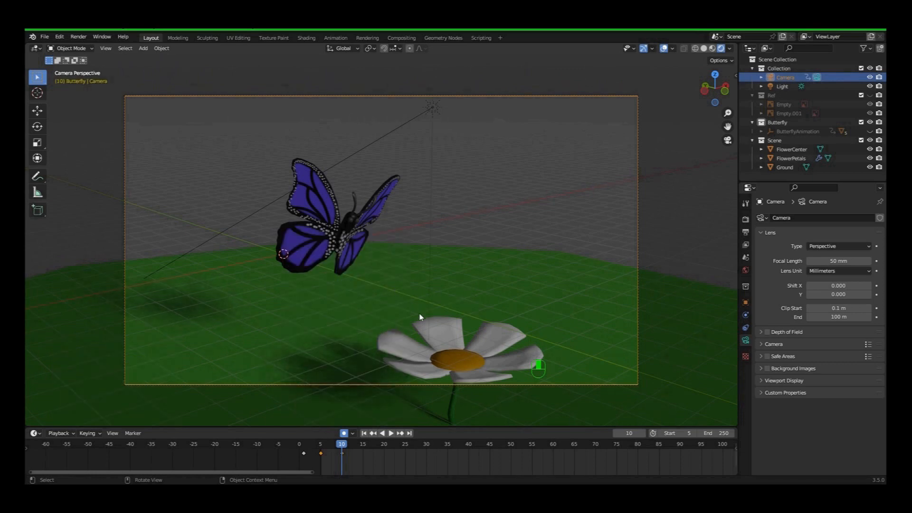
# Step: At frame 15, rotate the camera around Z and move it about -1.94 m along X and 6.84 m along Y
pyautogui.moveTo(340, 448); pyautogui.dragTo(363, 446)
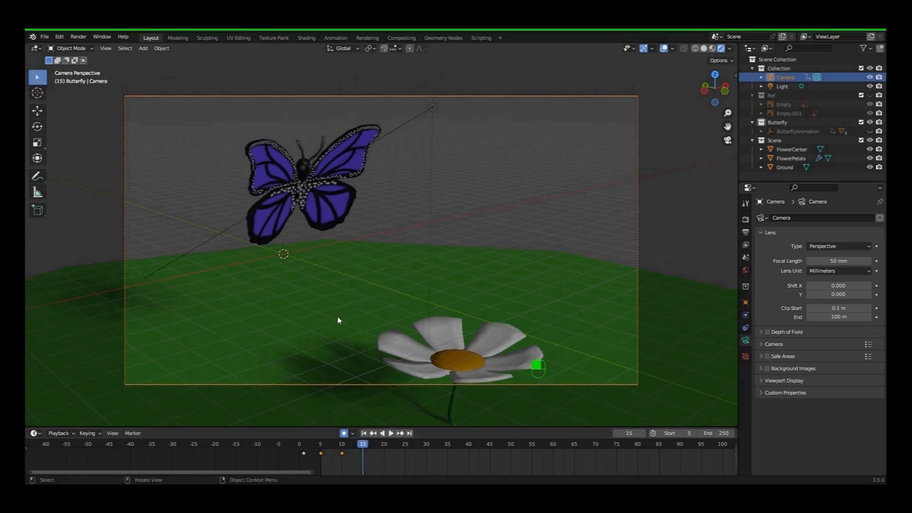
pyautogui.press('r')
pyautogui.press('z')
pyautogui.click(372, 330)
pyautogui.press('g')
pyautogui.press('x')
pyautogui.click(223, 370)
pyautogui.press('g')
pyautogui.press('y')
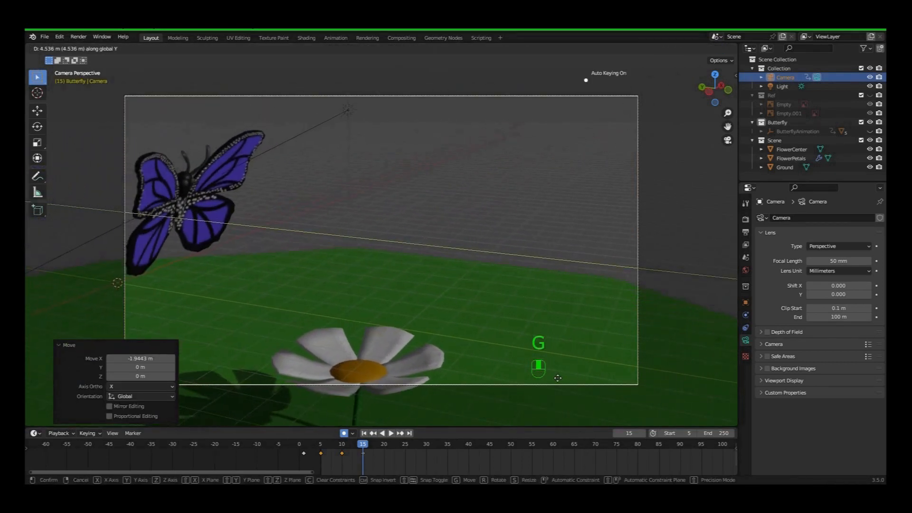
pyautogui.click(430, 387)
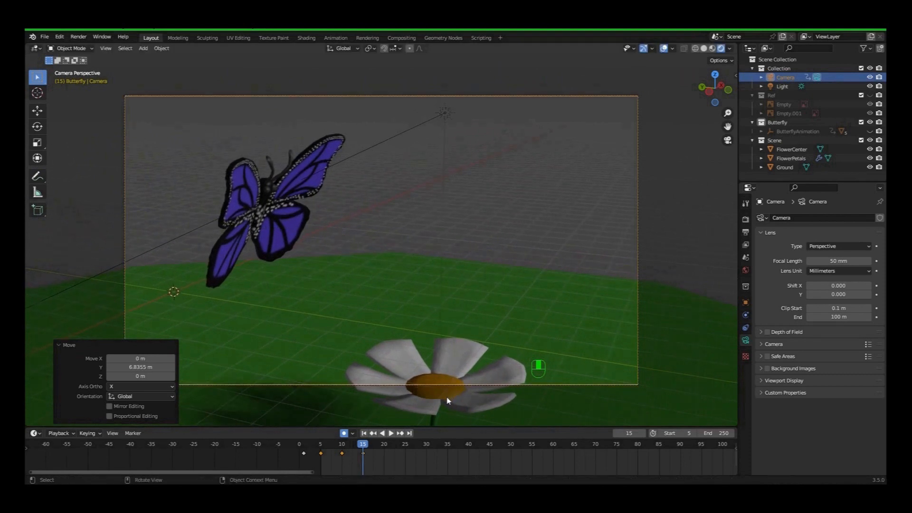
# Step: At frame 20, move the camera about -1.77 m along X
pyautogui.moveTo(365, 447); pyautogui.dragTo(385, 445)
pyautogui.press('g')
pyautogui.scroll(-1, 451, 386)
pyautogui.scroll(1, 452, 379)
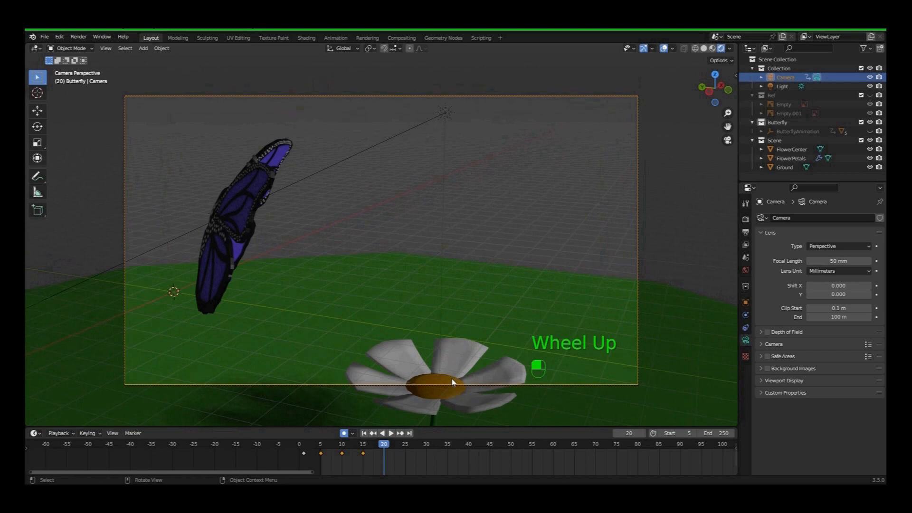
pyautogui.press('g')
pyautogui.press('x')
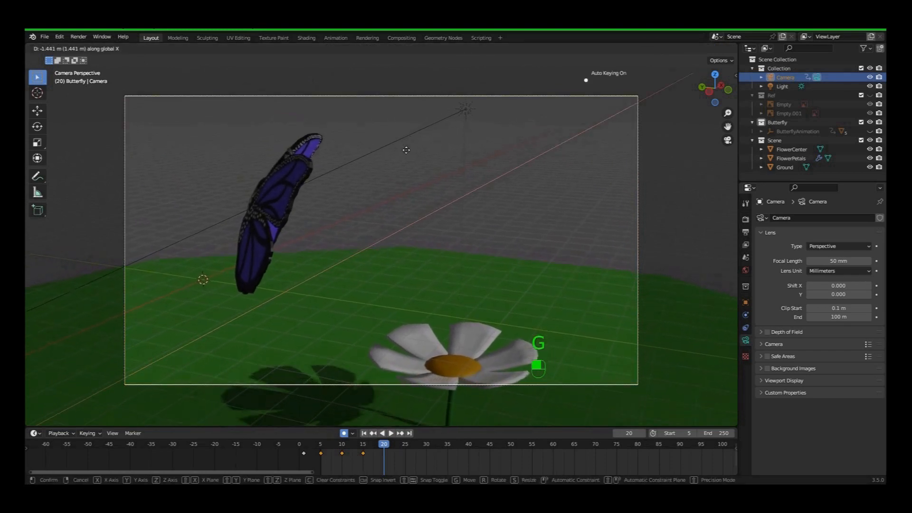
pyautogui.click(397, 189)
# Step: At frame 25, align the camera to a view from behind the butterfly and adjust its height along Z
pyautogui.moveTo(383, 444); pyautogui.dragTo(404, 445)
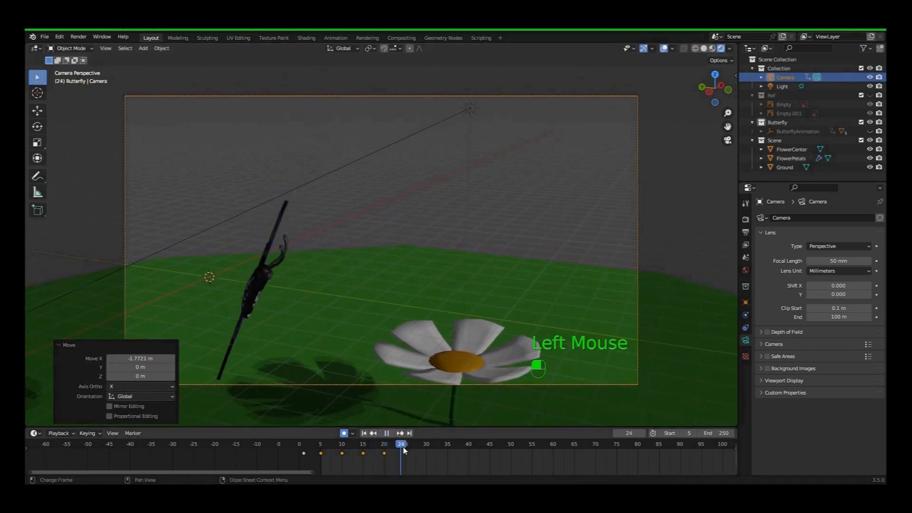
pyautogui.press('g')
pyautogui.press('z')
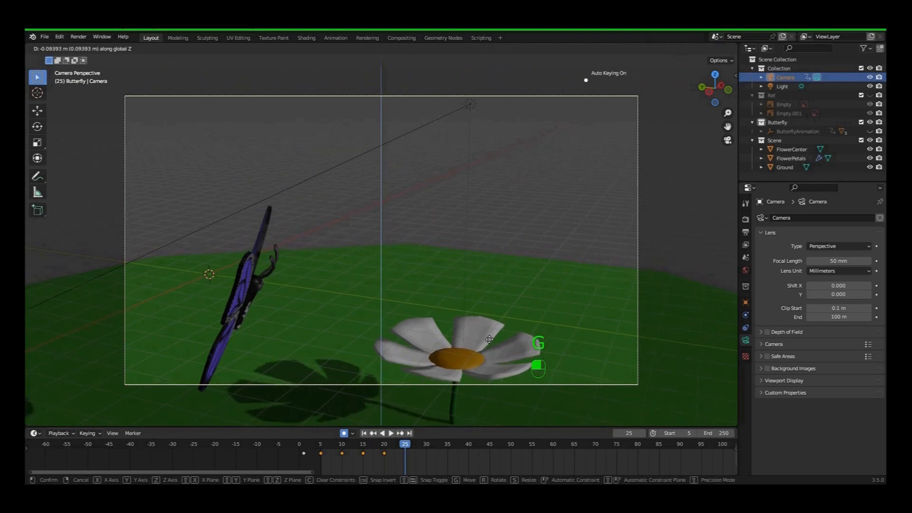
pyautogui.click(413, 334)
pyautogui.press('ctrl+alt+KP_0')
pyautogui.scroll(-2, 423, 337)
pyautogui.press('g')
pyautogui.press('z')
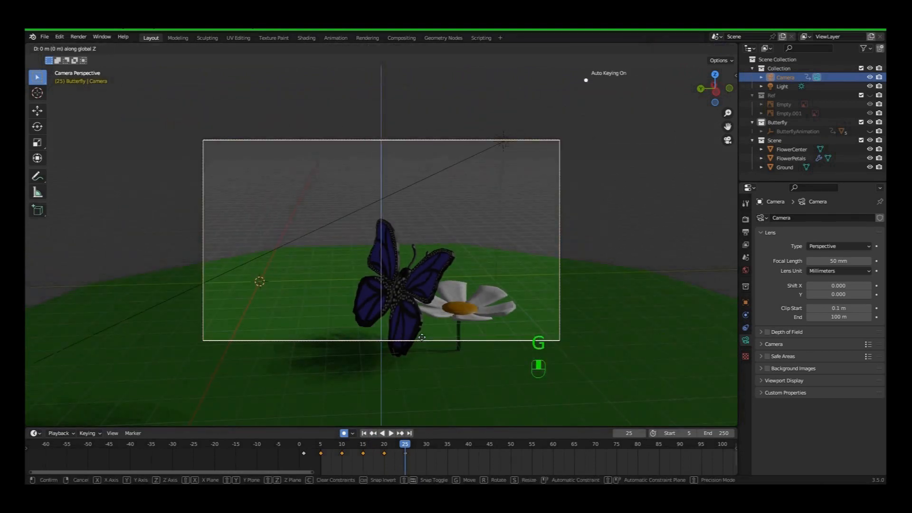
pyautogui.click(406, 326)
# Step: At frame 30, lower the camera about 0.48 m along Z
pyautogui.moveTo(401, 454); pyautogui.dragTo(427, 449)
pyautogui.press('g')
pyautogui.press('z')
pyautogui.click(386, 422)
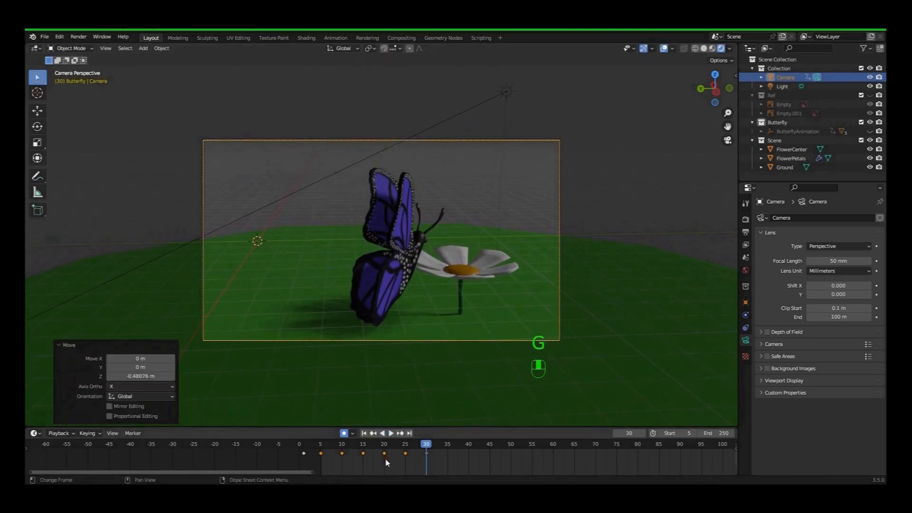
# Step: At frame 40, raise the camera about 1.27 m along Z
pyautogui.moveTo(423, 455); pyautogui.dragTo(469, 451)
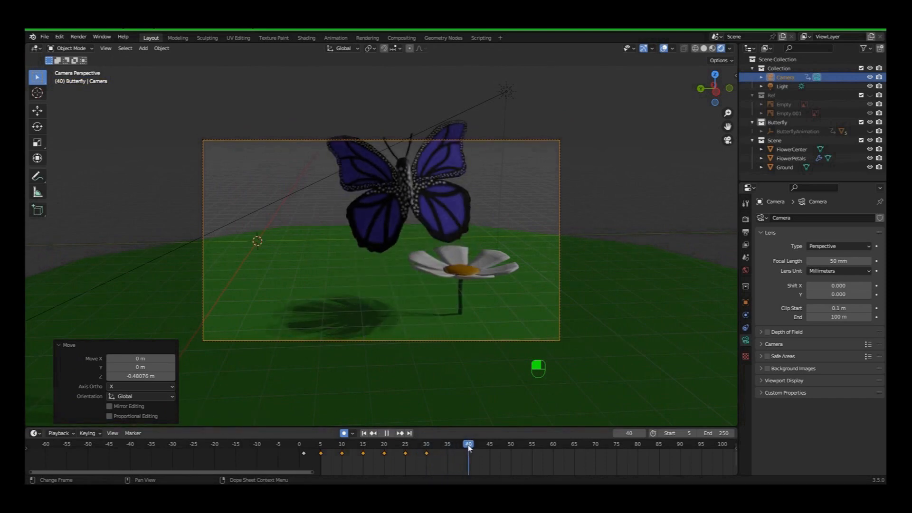
pyautogui.press('g')
pyautogui.press('z')
pyautogui.click(429, 240)
# Step: At frame 34, lower the camera about 1.04 m along Z
pyautogui.moveTo(464, 443); pyautogui.dragTo(436, 432)
pyautogui.press('space')
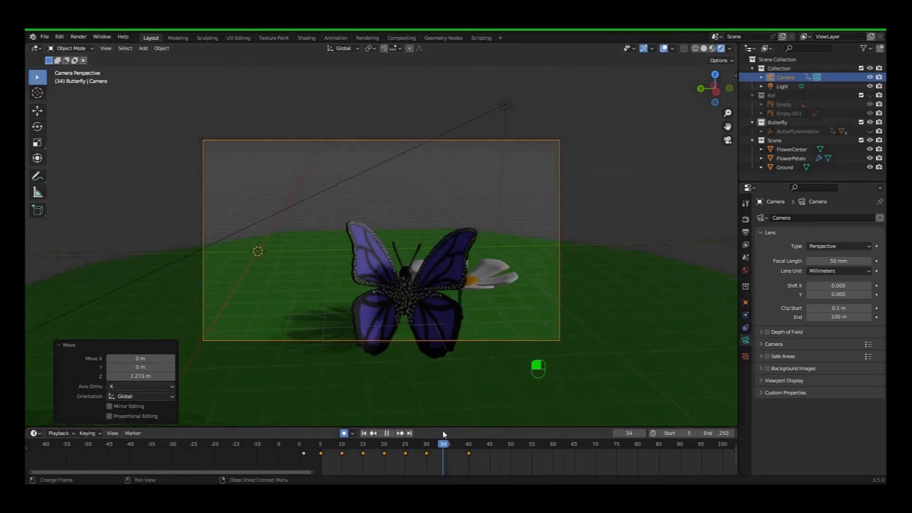
pyautogui.press('g')
pyautogui.press('z')
pyautogui.click(470, 410)
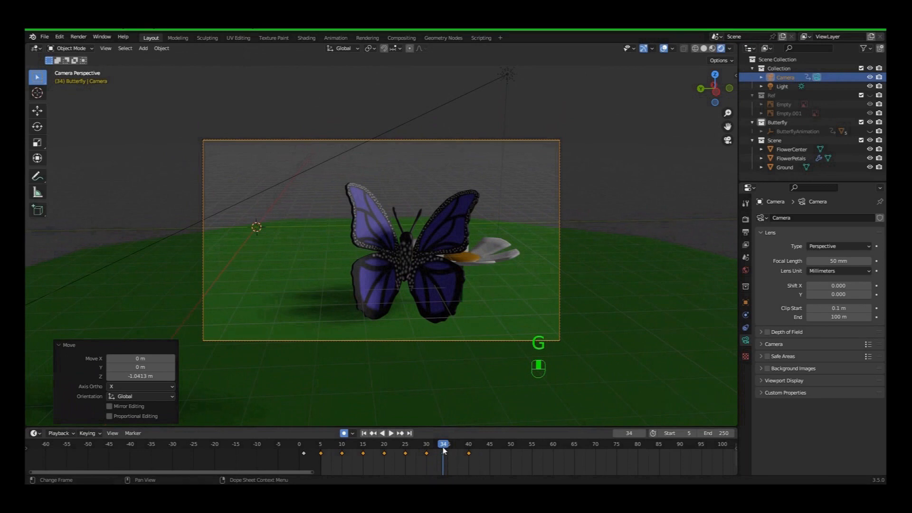
# Step: At frame 47, lower the camera along Z, rotate it around Z and move it to keep the butterfly in frame
pyautogui.press('space')
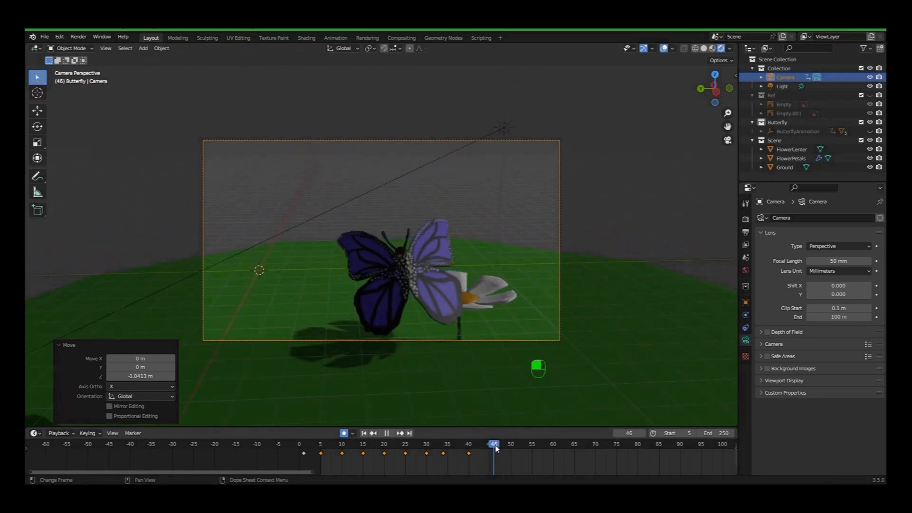
pyautogui.press('space')
pyautogui.scroll(-1, 435, 319)
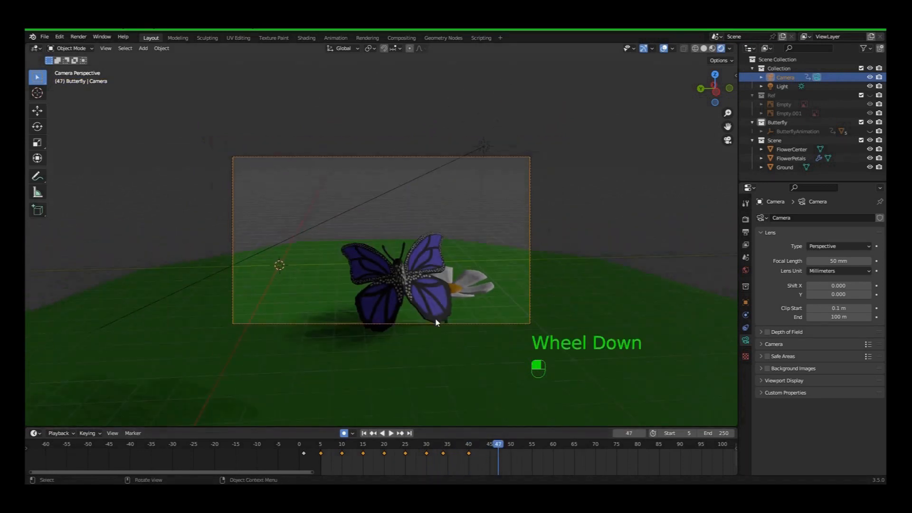
pyautogui.press('g')
pyautogui.press('z')
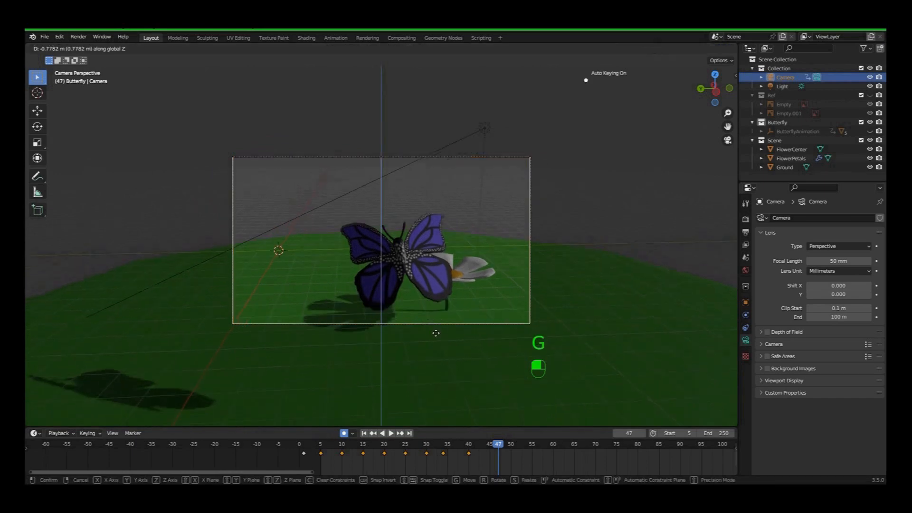
pyautogui.click(435, 332)
pyautogui.press('r')
pyautogui.press('z')
pyautogui.click(380, 366)
pyautogui.press('g')
pyautogui.click(286, 380)
# Step: Reposition the camera up to frame 73 to follow the butterfly, finishing with the camera aligned to a new view around the flower
pyautogui.moveTo(499, 447); pyautogui.dragTo(610, 451)
pyautogui.press('g')
pyautogui.press('z')
pyautogui.click(584, 80)
pyautogui.press('g')
pyautogui.click(626, 309)
pyautogui.press('g')
pyautogui.click(522, 465)
pyautogui.press('g')
pyautogui.click(494, 295)
pyautogui.press('g')
pyautogui.click(507, 289)
pyautogui.press('g')
pyautogui.click(585, 190)
pyautogui.press('g')
pyautogui.press('z')
pyautogui.click(603, 333)
pyautogui.moveTo(389, 385); pyautogui.dragTo(471, 390, button='middle')
pyautogui.press('ctrl+alt+KP_0')
# Step: At frame 81, move the camera along Z and align it to another orbited view of the butterfly and flower
pyautogui.moveTo(609, 446); pyautogui.dragTo(643, 445)
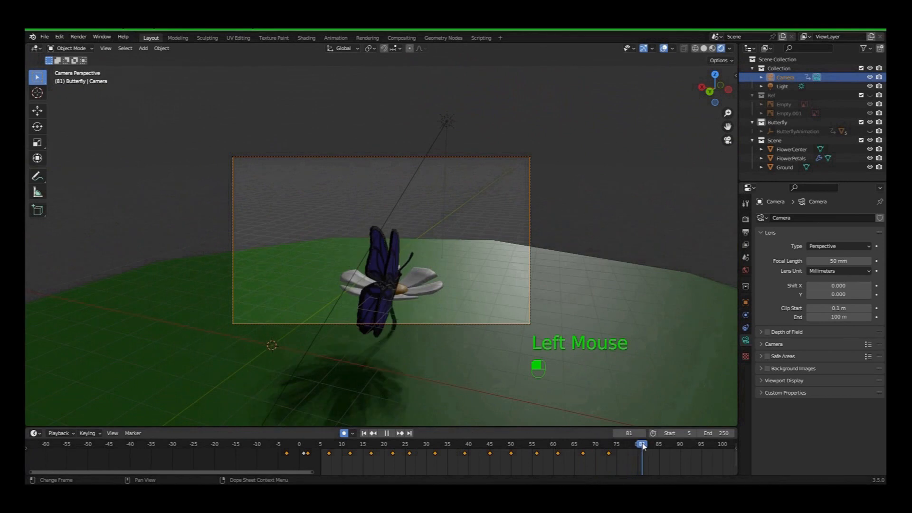
pyautogui.press('g')
pyautogui.press('z')
pyautogui.click(570, 333)
pyautogui.moveTo(475, 333); pyautogui.dragTo(388, 327, button='middle')
pyautogui.press('ctrl+alt+KP_0')
# Step: Shift the camera in small moves to keep tracking the butterfly's approach to the flower
pyautogui.moveTo(636, 446)
pyautogui.mouseDown()
pyautogui.moveTo(287, 445)
pyautogui.moveTo(644, 450)
pyautogui.mouseUp()
pyautogui.press('g')
pyautogui.click(414, 361)
pyautogui.press('g')
pyautogui.click(404, 361)
pyautogui.press('g')
pyautogui.click(430, 361)
pyautogui.press('g')
pyautogui.click(447, 361)
pyautogui.press('g')
pyautogui.press('g')
pyautogui.click(480, 366)
pyautogui.press('g')
# Step: Align the camera to angled views of the butterfly landing on the flower, then scrub to frame 128 to check the shot
pyautogui.moveTo(645, 453); pyautogui.dragTo(492, 454, button='middle')
pyautogui.moveTo(340, 346); pyautogui.dragTo(397, 354, button='middle')
pyautogui.press('ctrl+alt+KP_0')
pyautogui.moveTo(490, 447); pyautogui.dragTo(502, 447)
pyautogui.moveTo(394, 392); pyautogui.dragTo(444, 395, button='middle')
pyautogui.press('ctrl+alt+KP_0')
pyautogui.moveTo(503, 448); pyautogui.dragTo(474, 449)
pyautogui.moveTo(692, 449); pyautogui.dragTo(638, 448)
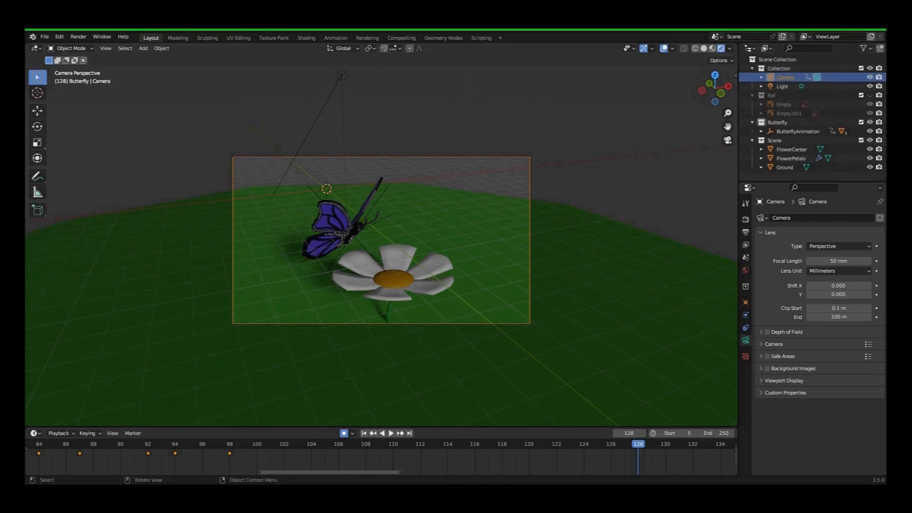
# Step: Set the World's Background node color to light blue and return to the Layout workspace
pyautogui.click(305, 40)
pyautogui.click(203, 294)
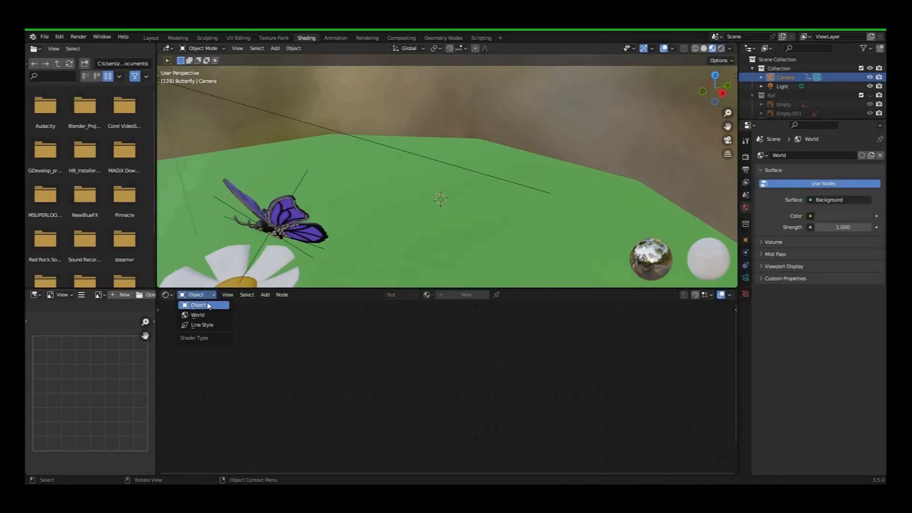
pyautogui.click(198, 315)
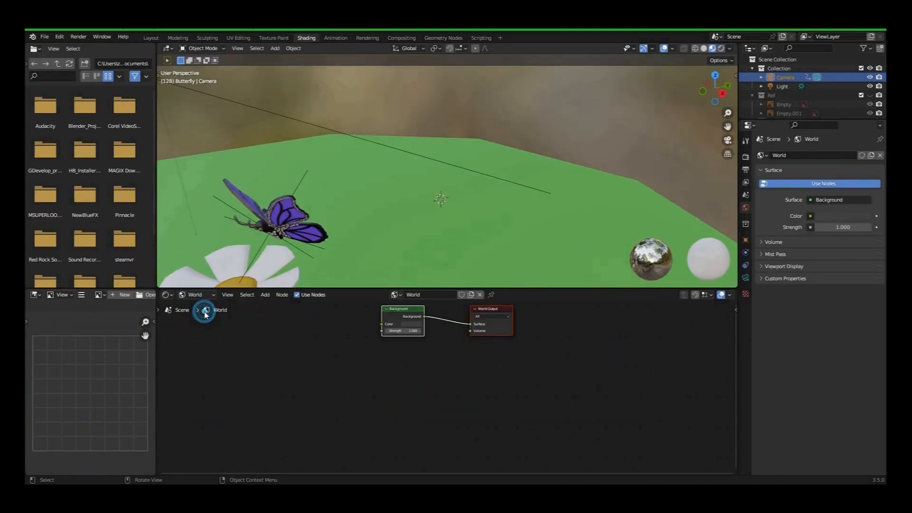
pyautogui.click(411, 325)
pyautogui.moveTo(454, 270)
pyautogui.mouseDown()
pyautogui.moveTo(454, 237)
pyautogui.moveTo(430, 247)
pyautogui.mouseUp()
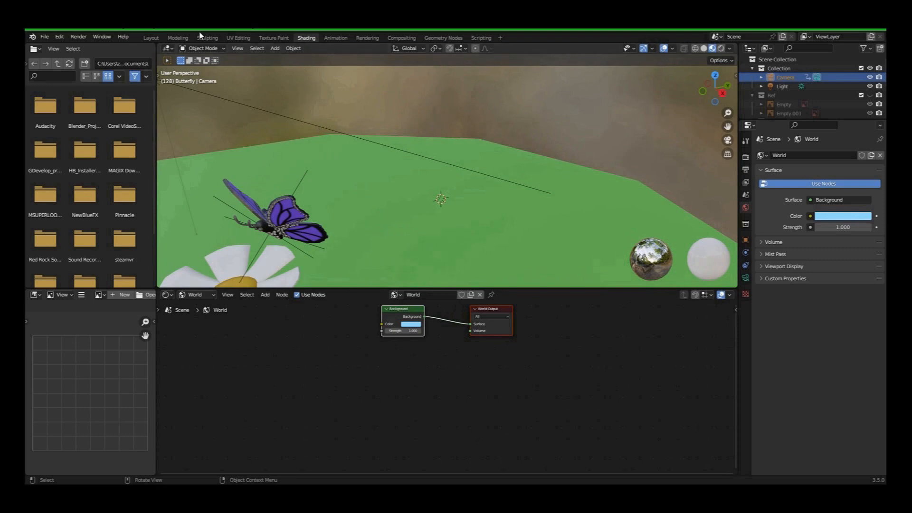
pyautogui.click(151, 38)
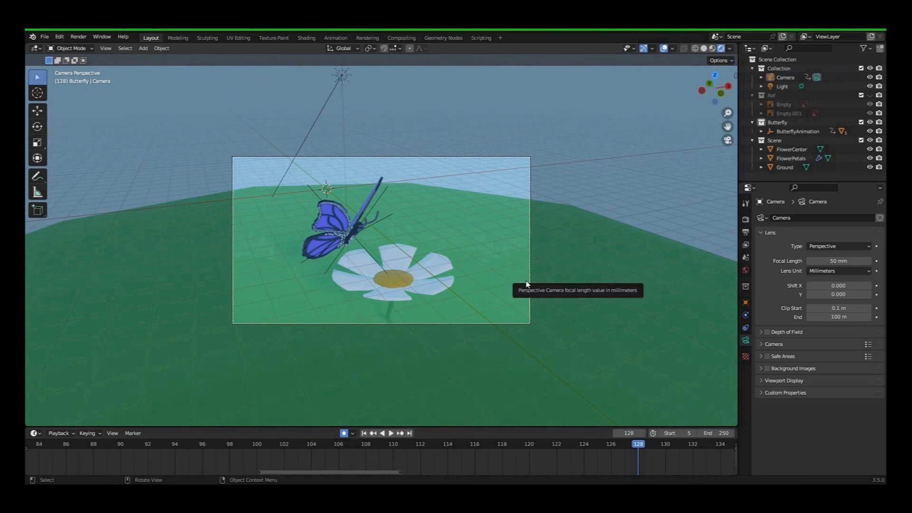
# Step: Play the animation from frame 5 to review the butterfly's flight and camera motion, then show the early frames in the timeline
pyautogui.click(364, 433)
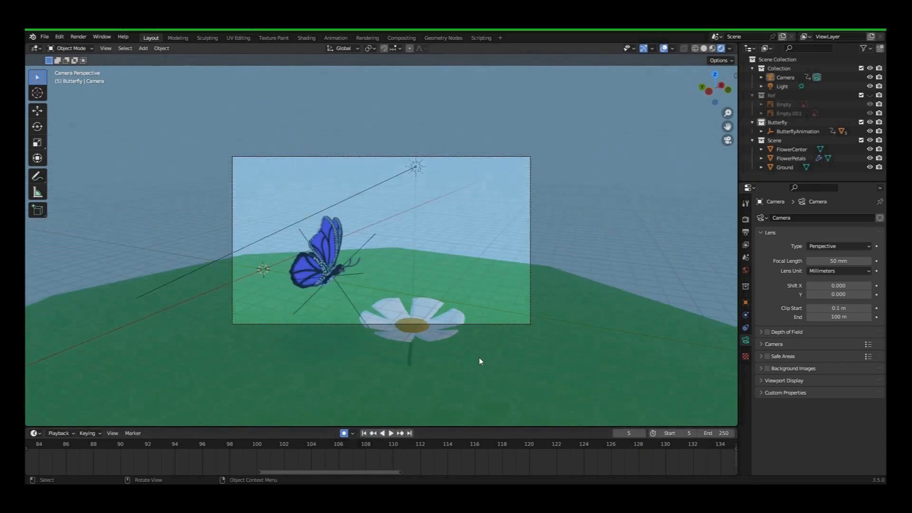
pyautogui.press('space')
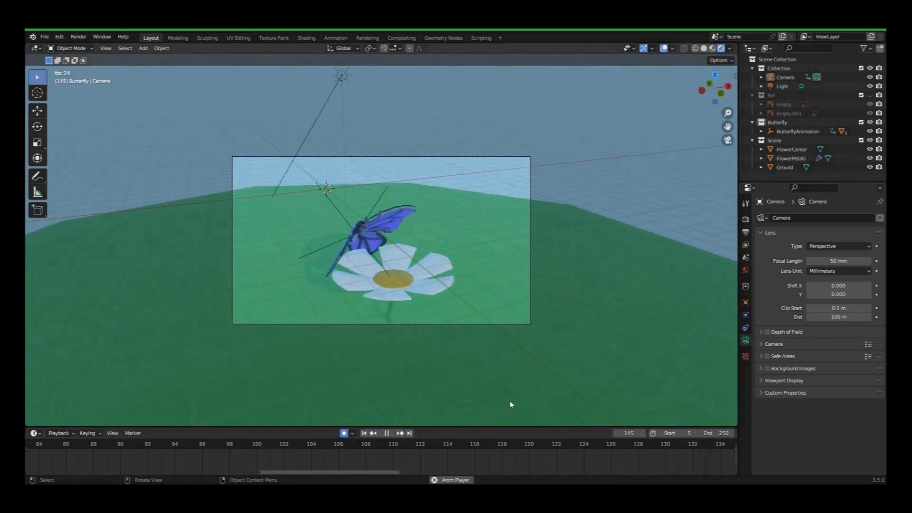
pyautogui.press('space')
pyautogui.moveTo(380, 472); pyautogui.dragTo(136, 483)
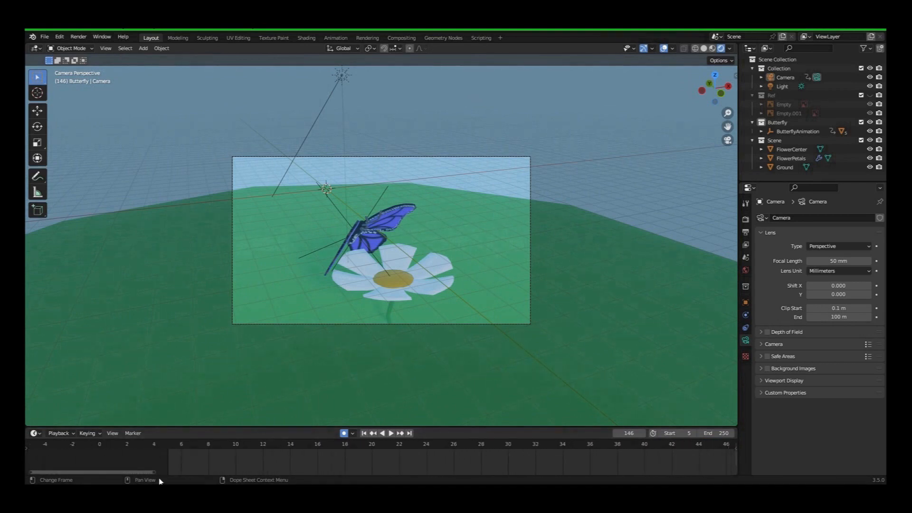